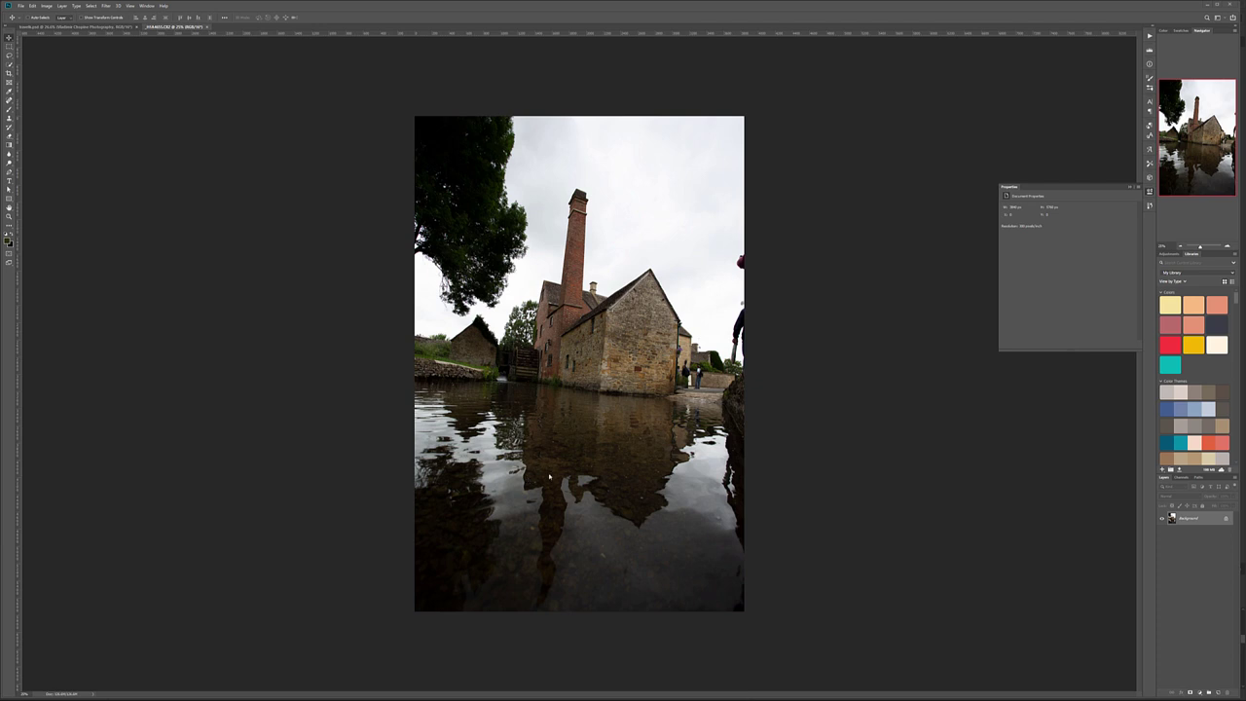
Step: Compare the original mill photo with the finished edit by alternating between the two open documents
left_click(90, 27)
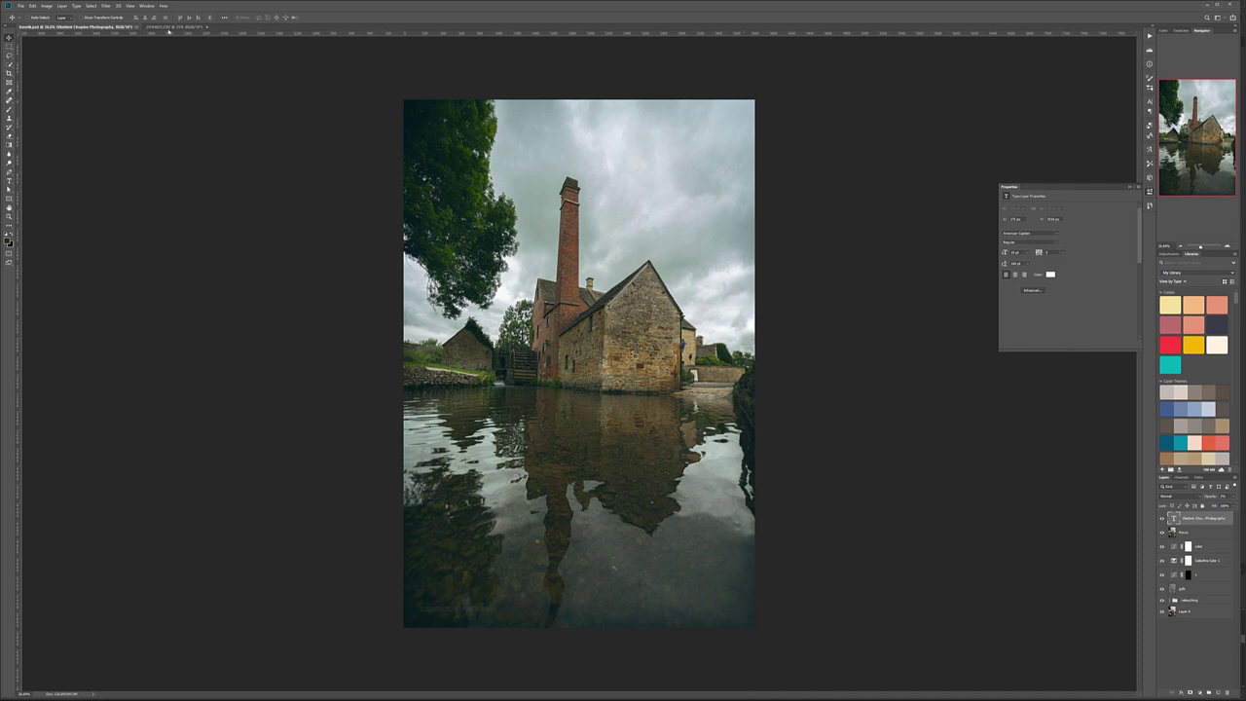
left_click(170, 27)
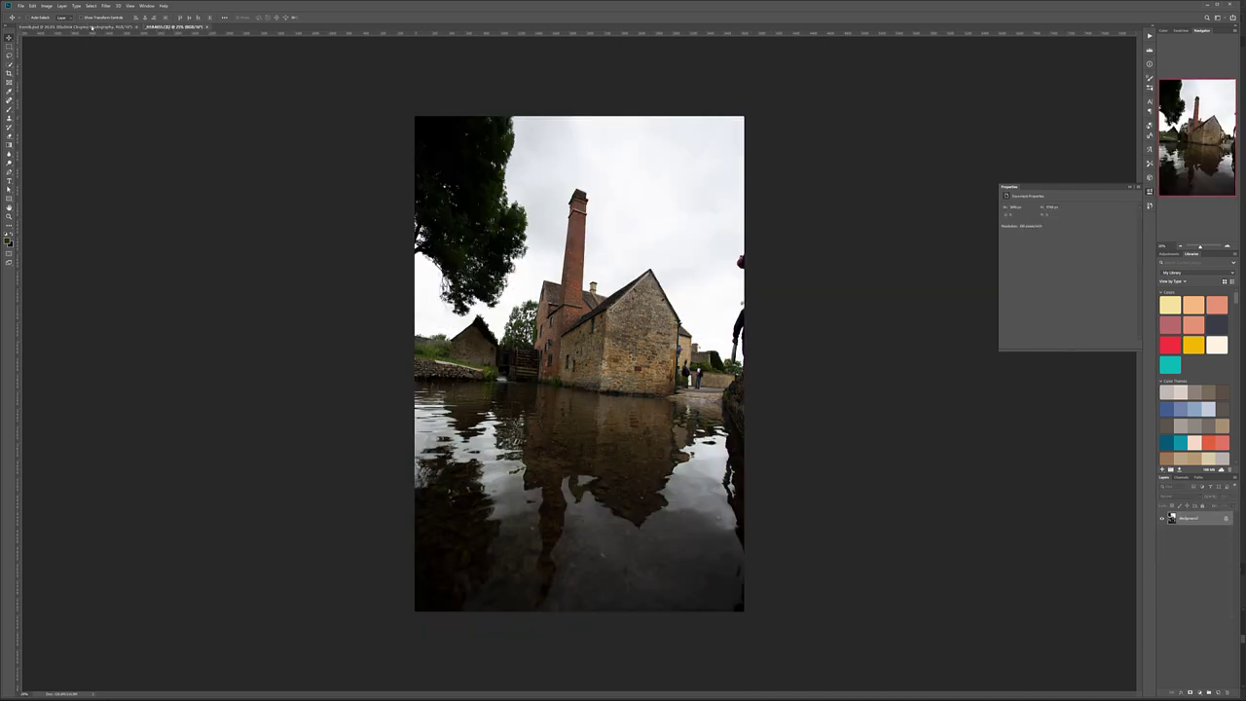
left_click(97, 28)
left_click(173, 28)
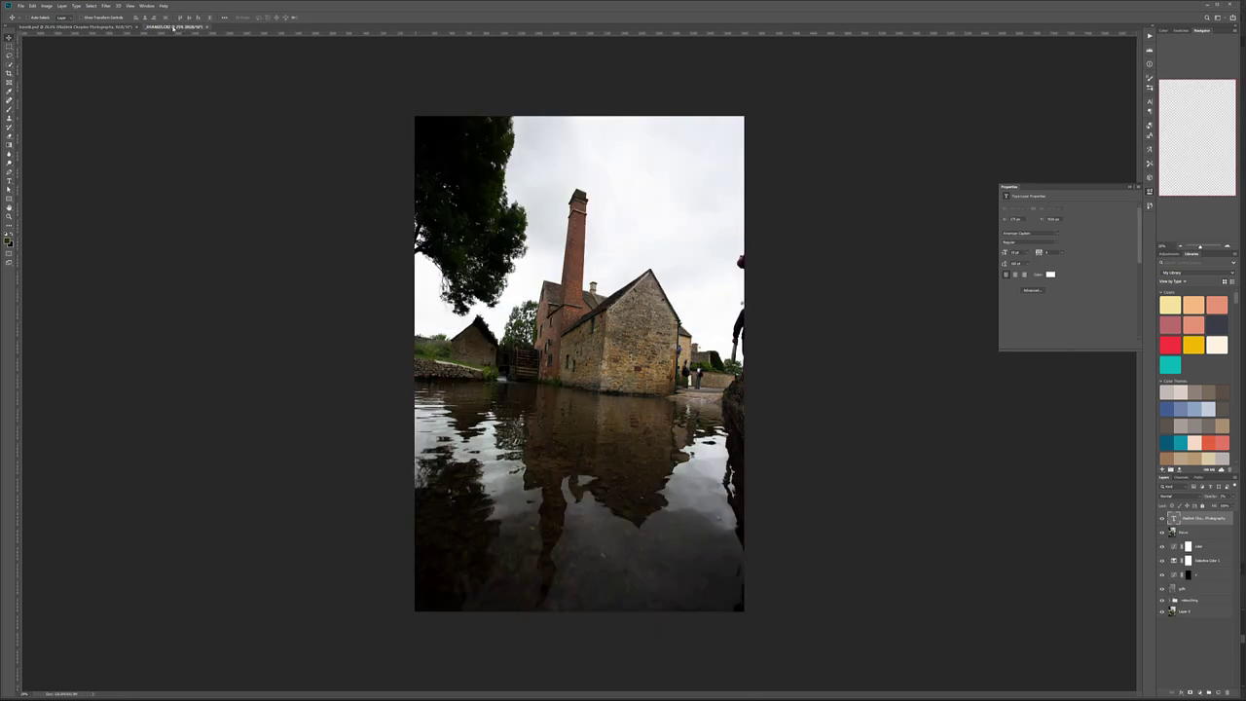
left_click(109, 28)
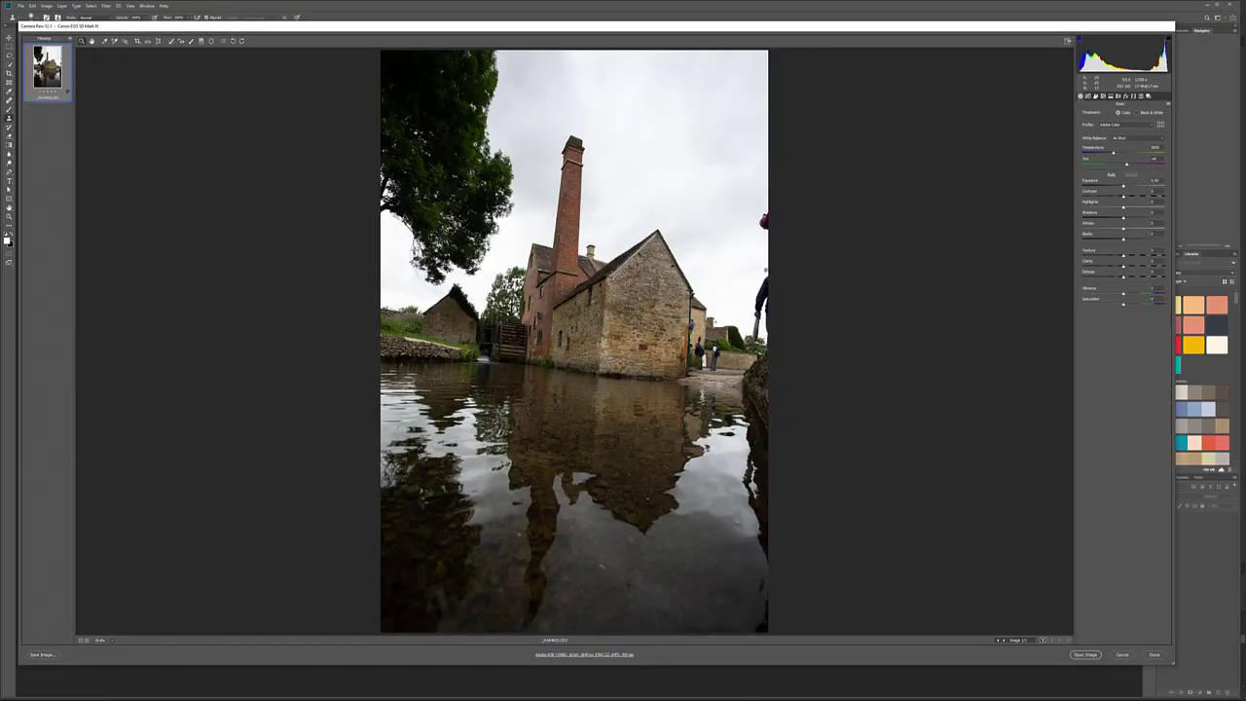
Step: Enable lens profile corrections for the raw mill photo and set the sharpening amount to 72
left_click(1118, 95)
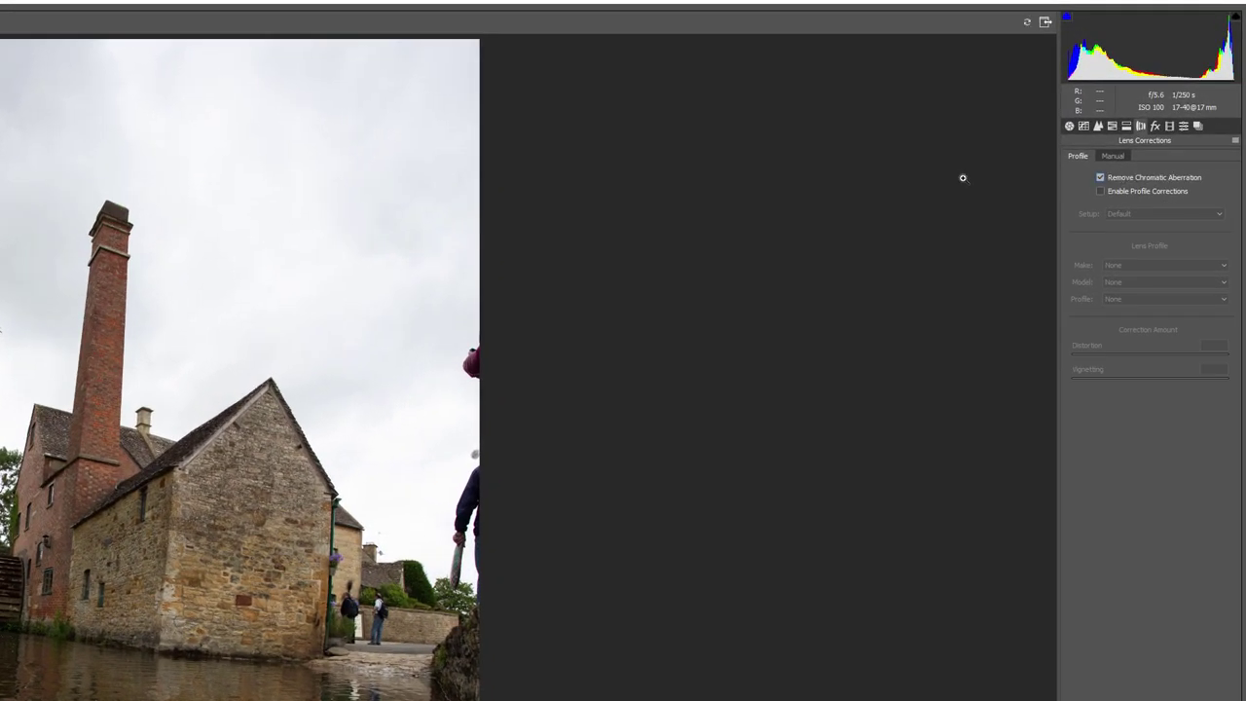
left_click(1100, 191)
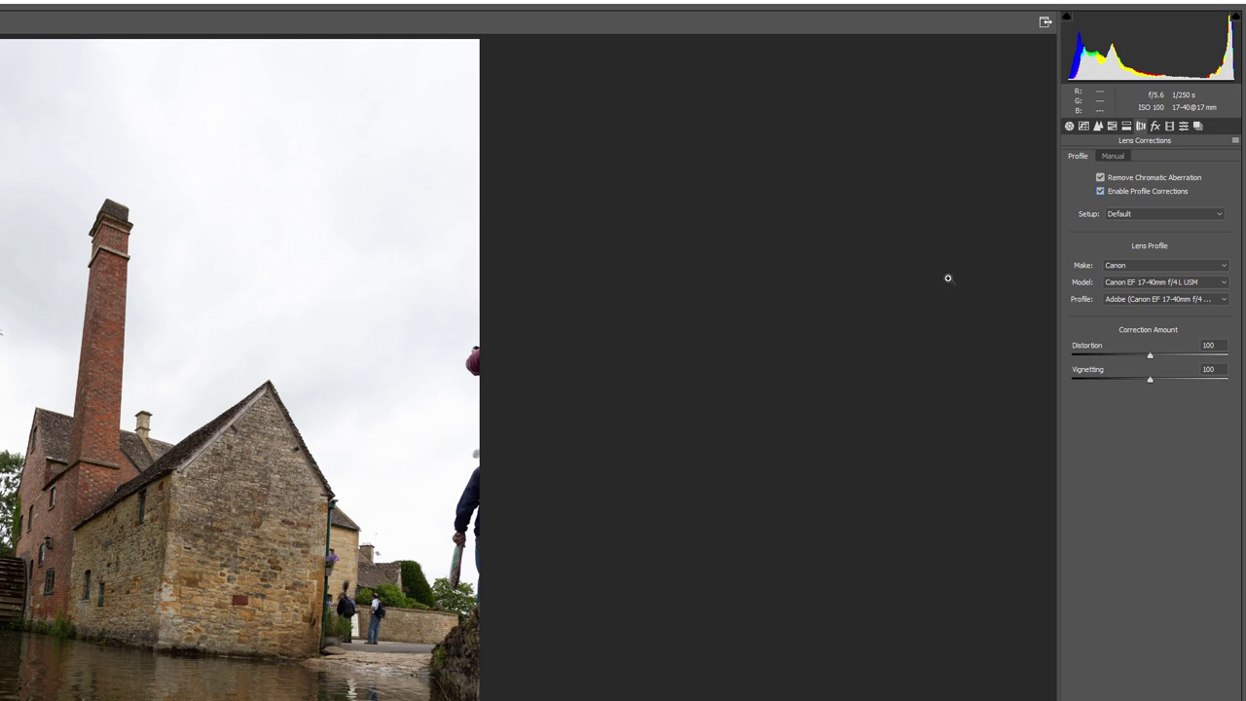
left_click(1098, 125)
left_click_drag(1169, 180, 1148, 181)
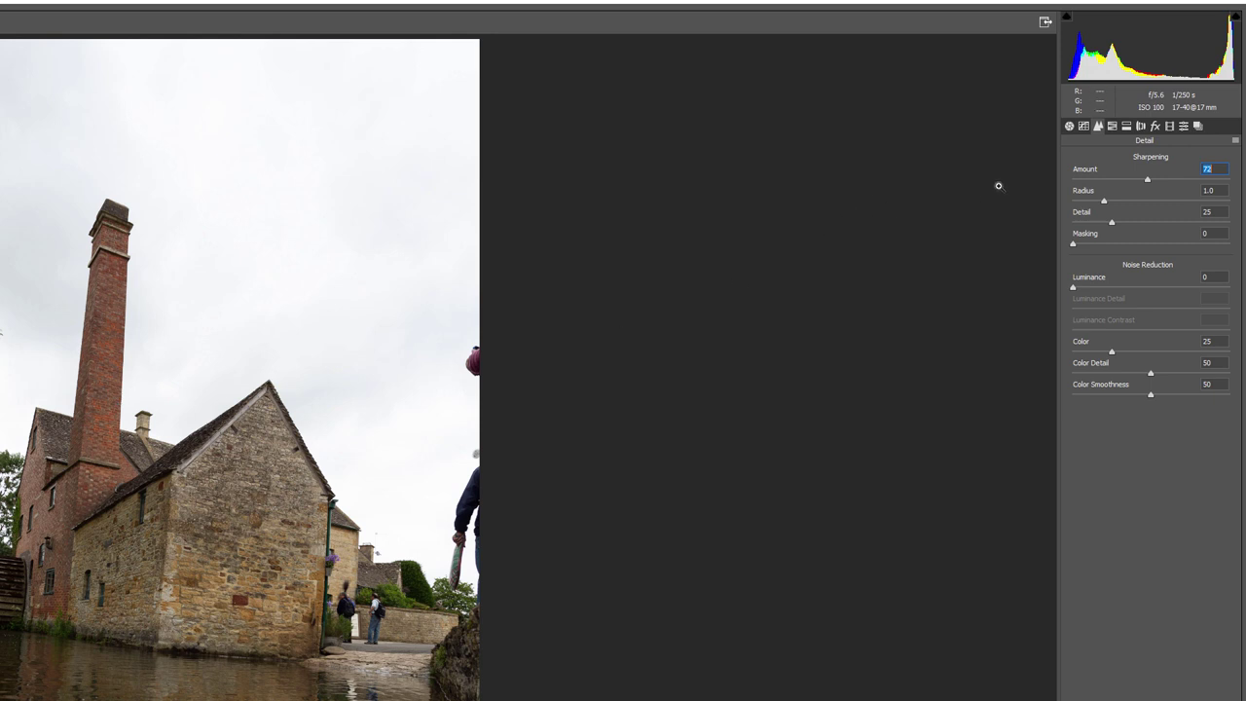
Step: In the basic raw adjustments, set Highlights to -100 and Shadows to +7
left_click(1073, 127)
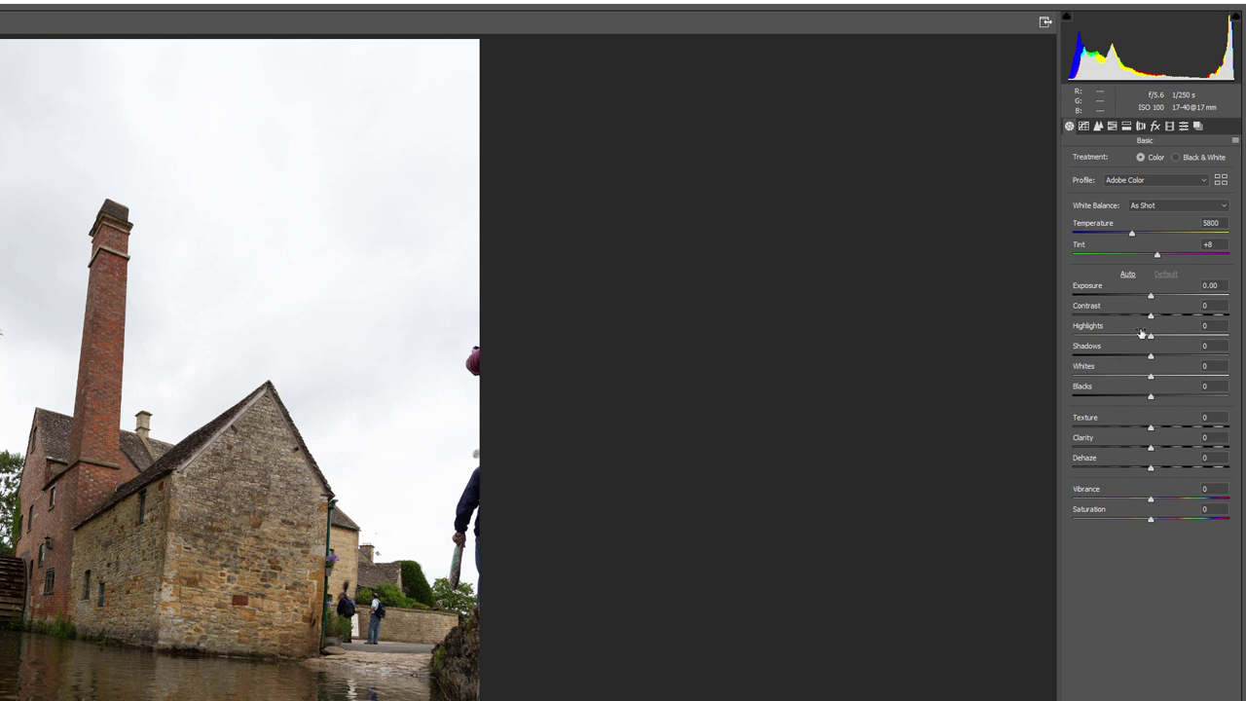
left_click_drag(1150, 336, 1073, 336)
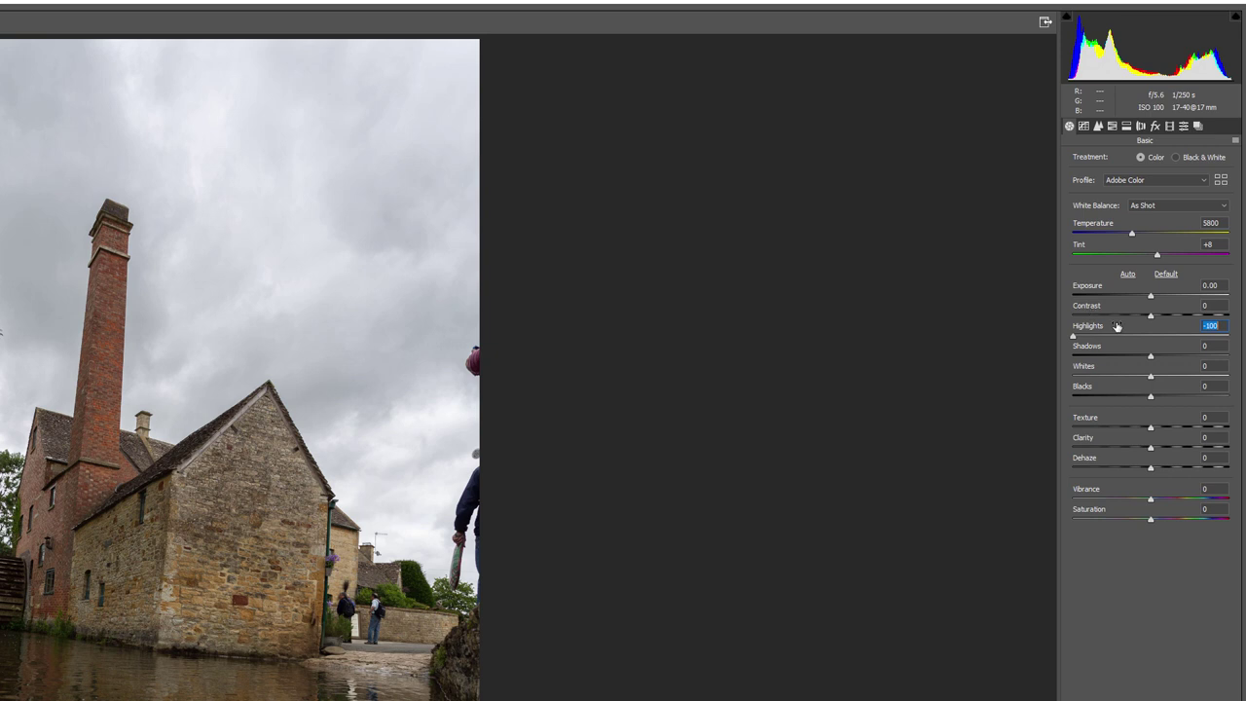
mouse_move(1151, 356)
left_mouse_down()
mouse_move(1185, 356)
mouse_move(1158, 352)
left_mouse_up()
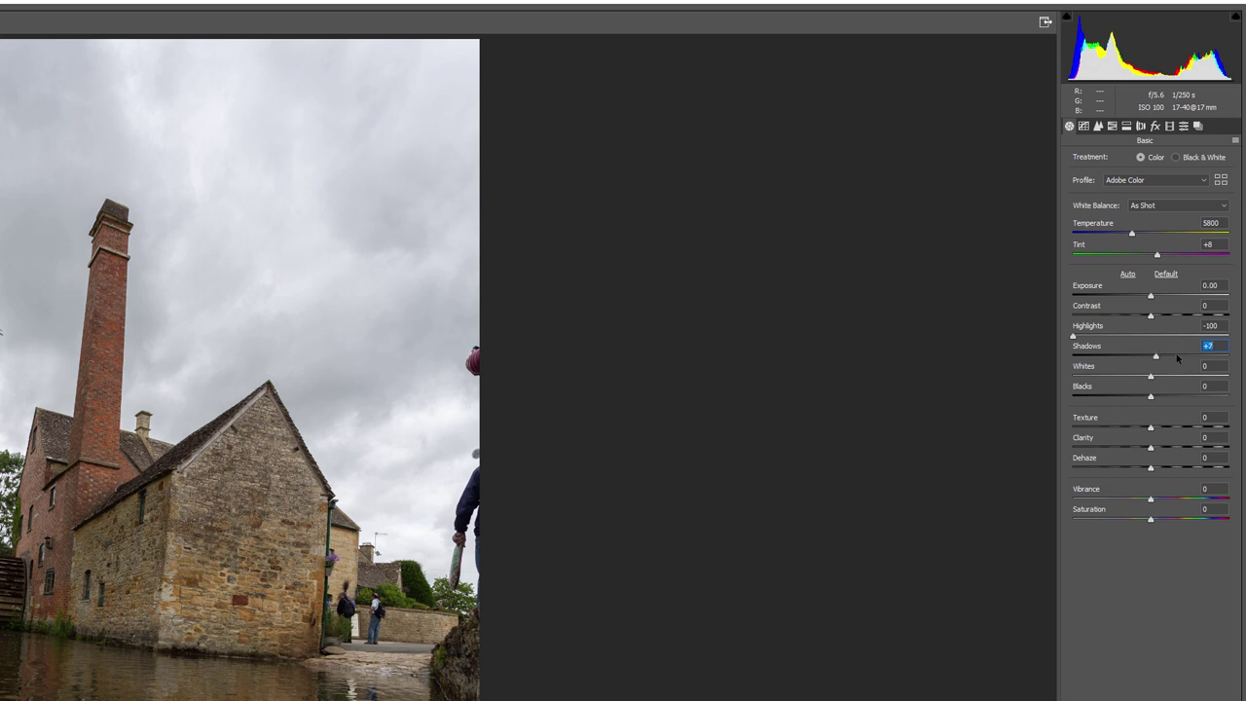
Step: Adjust the HSL luminance: Blues to -21, Aquas to -23, and raise the Oranges, Yellows and Greens
left_click(1113, 127)
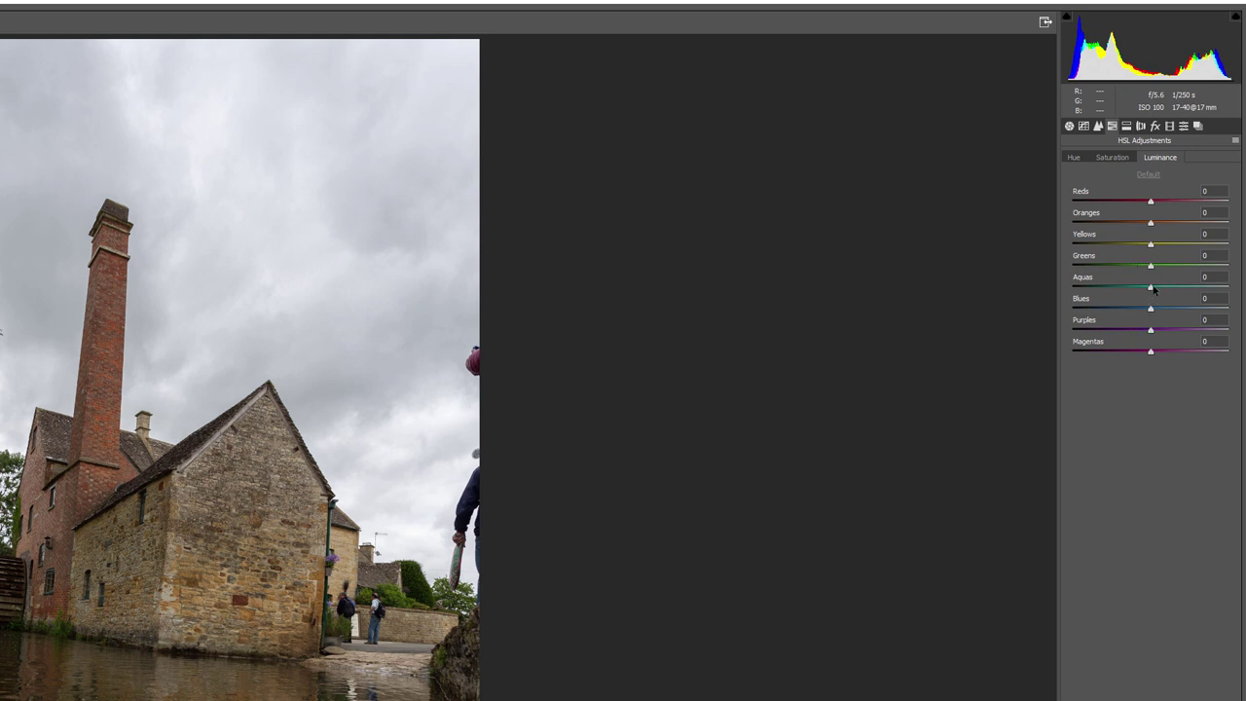
left_click_drag(1151, 309, 1125, 309)
left_click_drag(1074, 308, 1131, 289)
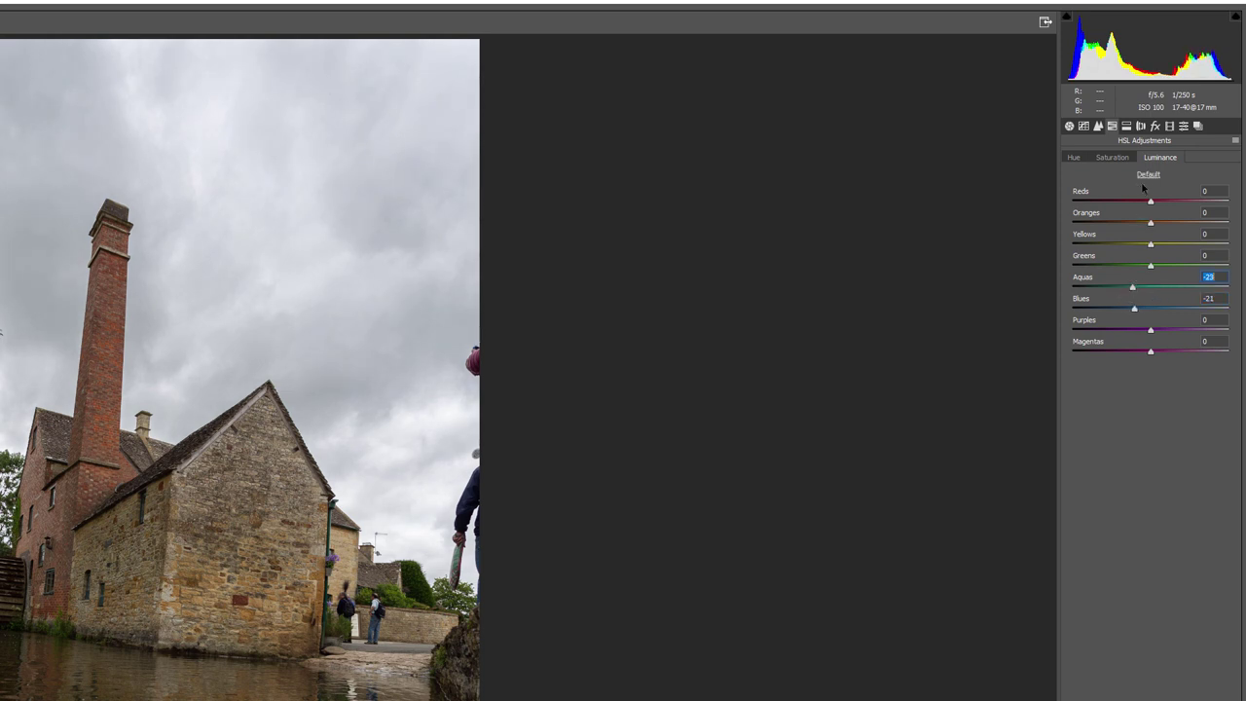
left_click_drag(1152, 224, 1187, 273)
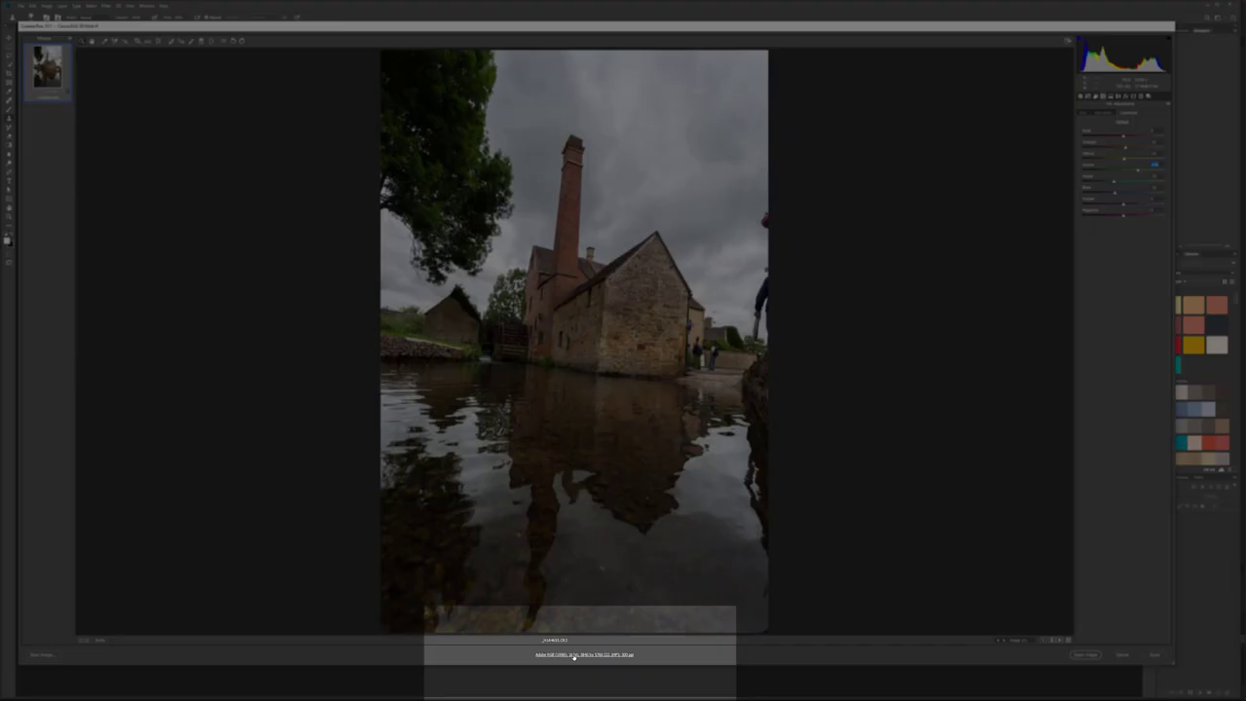
Step: Set the workflow options to Adobe RGB (1998) and 16 Bits/Channel, and open the raw photo as a document
left_click(573, 654)
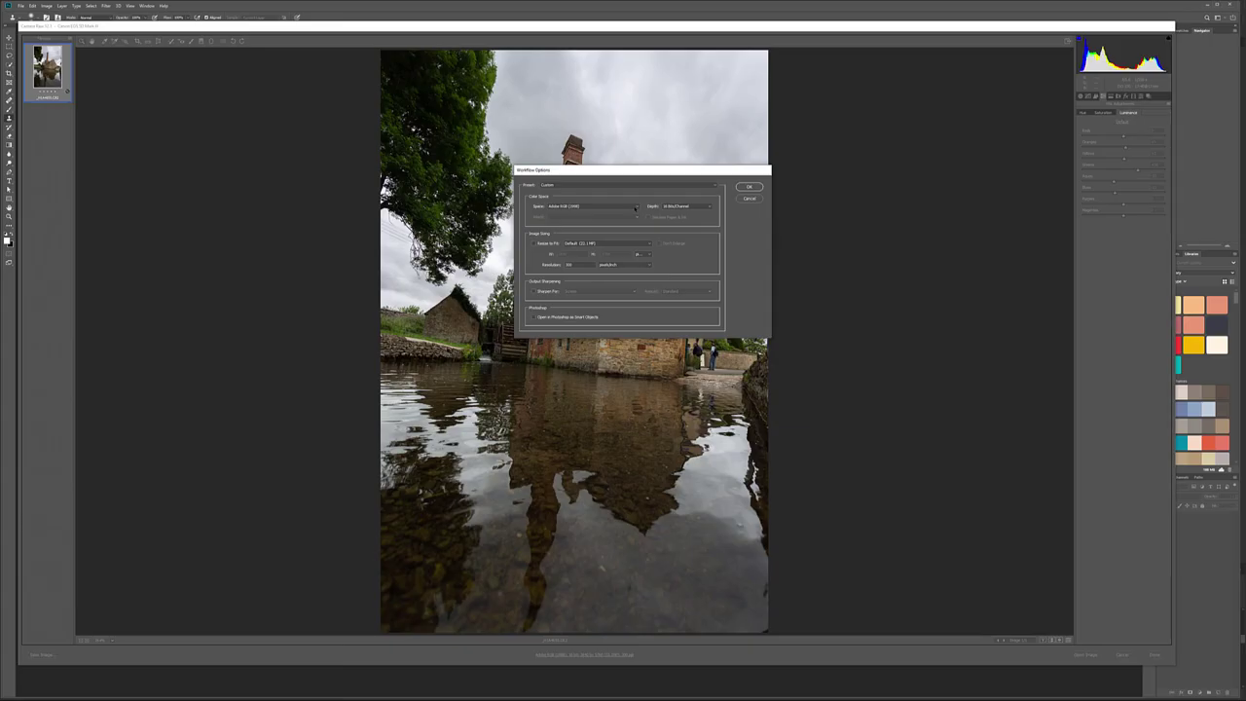
left_click(634, 207)
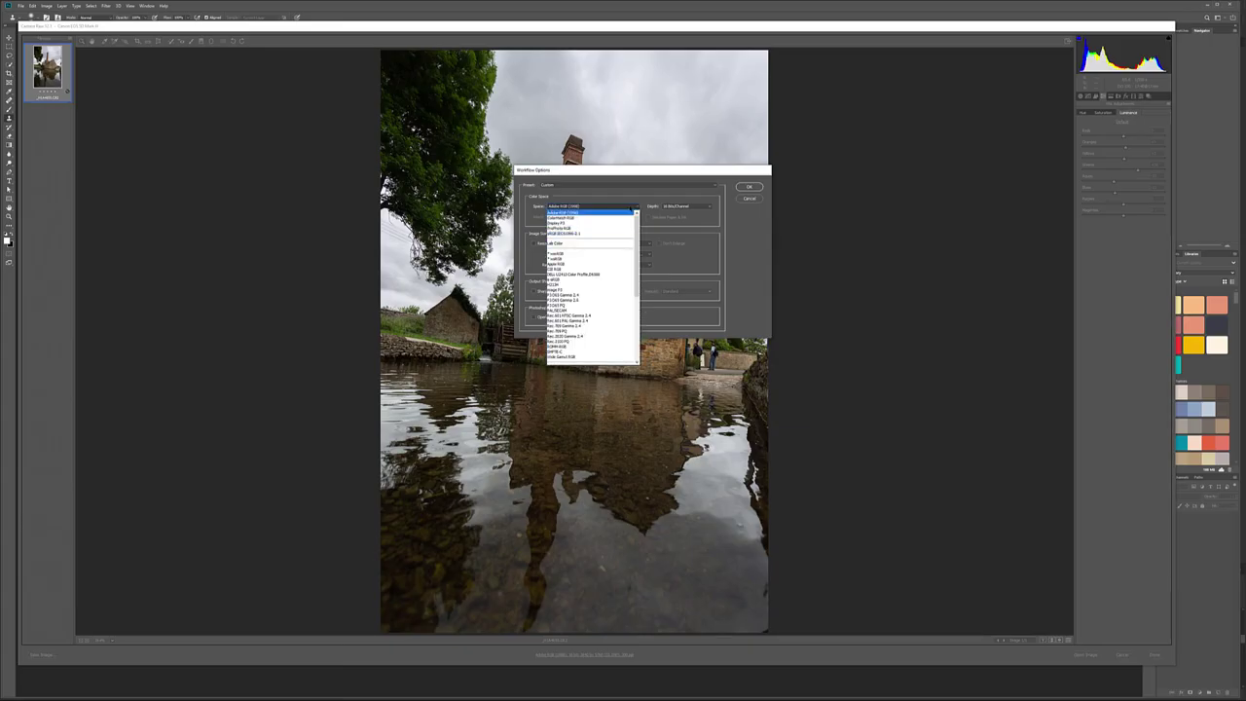
left_click(567, 212)
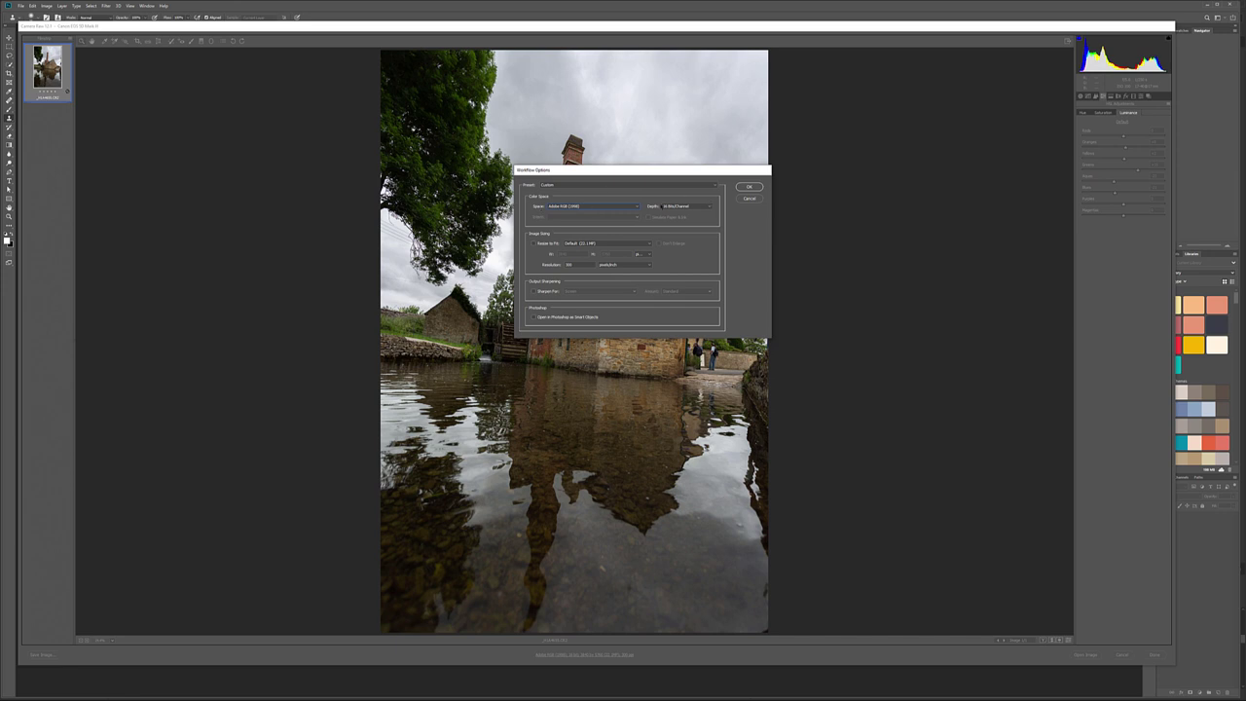
left_click(695, 206)
left_click(688, 218)
left_click(751, 186)
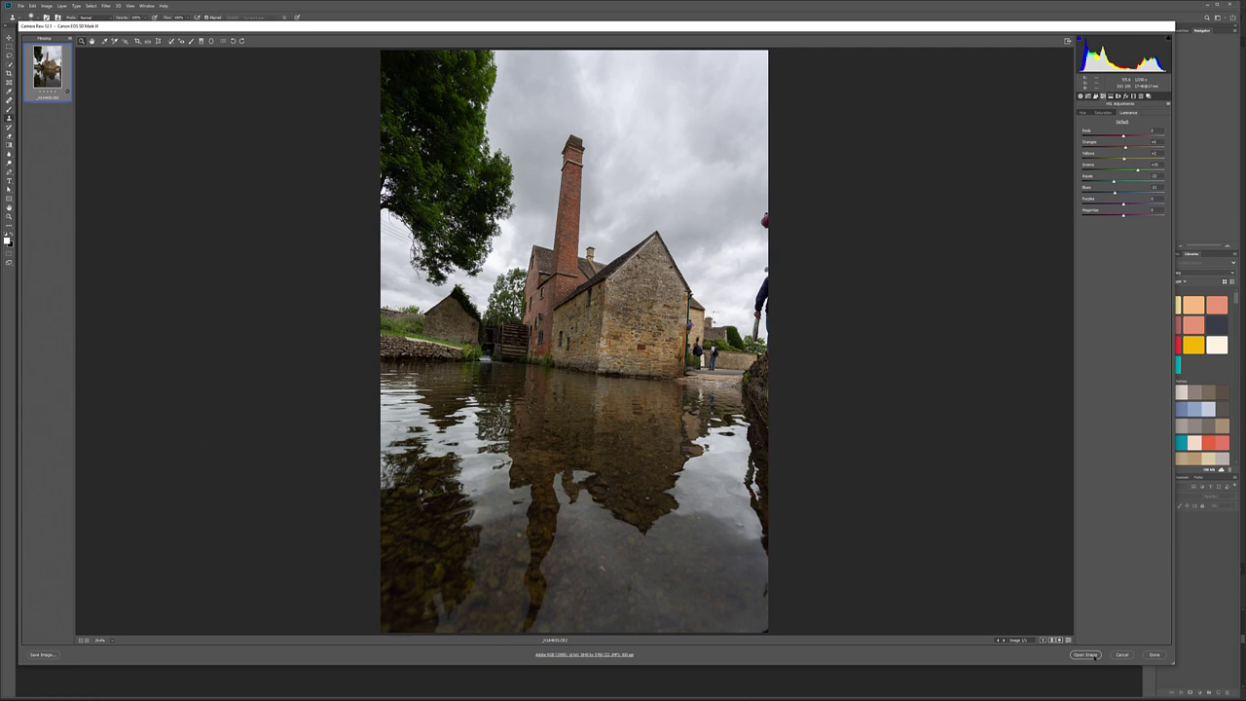
left_click(1087, 654)
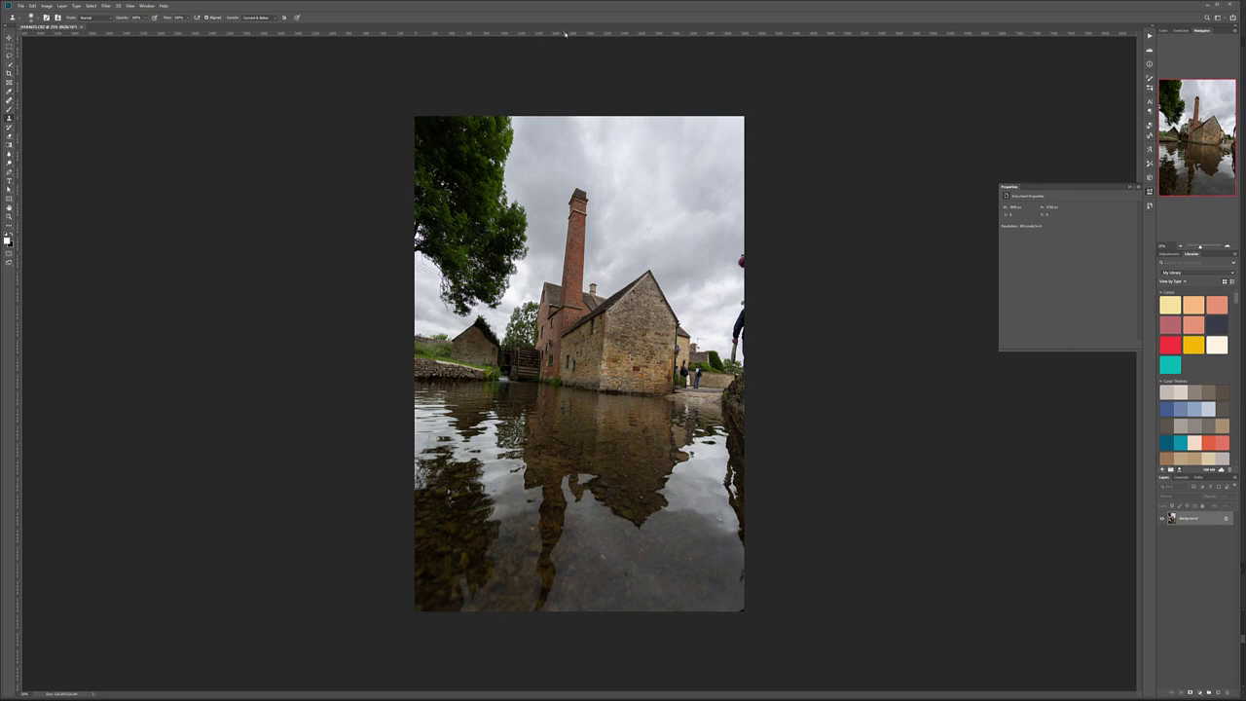
Step: Place a horizontal guide along the waterline below the mill and straighten the photo counterclockwise with the Crop tool
left_click_drag(565, 30, 599, 390)
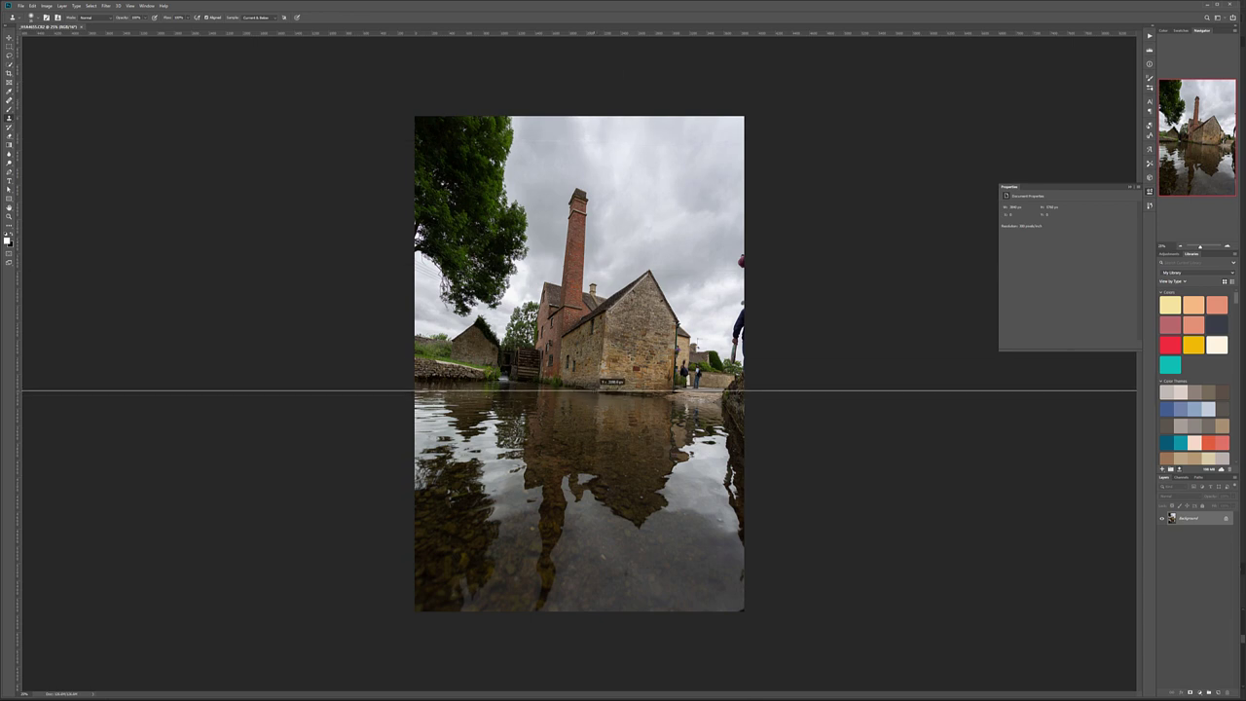
left_click_drag(599, 391, 600, 391)
left_click(9, 74)
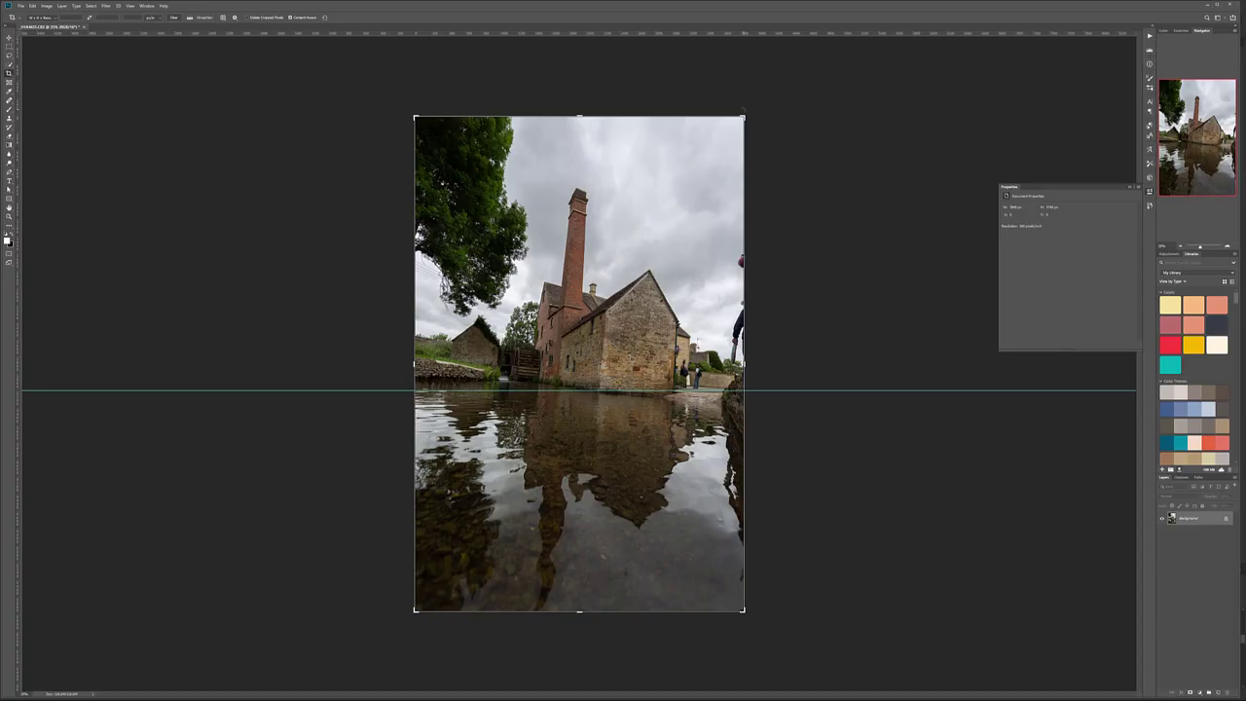
left_click_drag(744, 109, 730, 100)
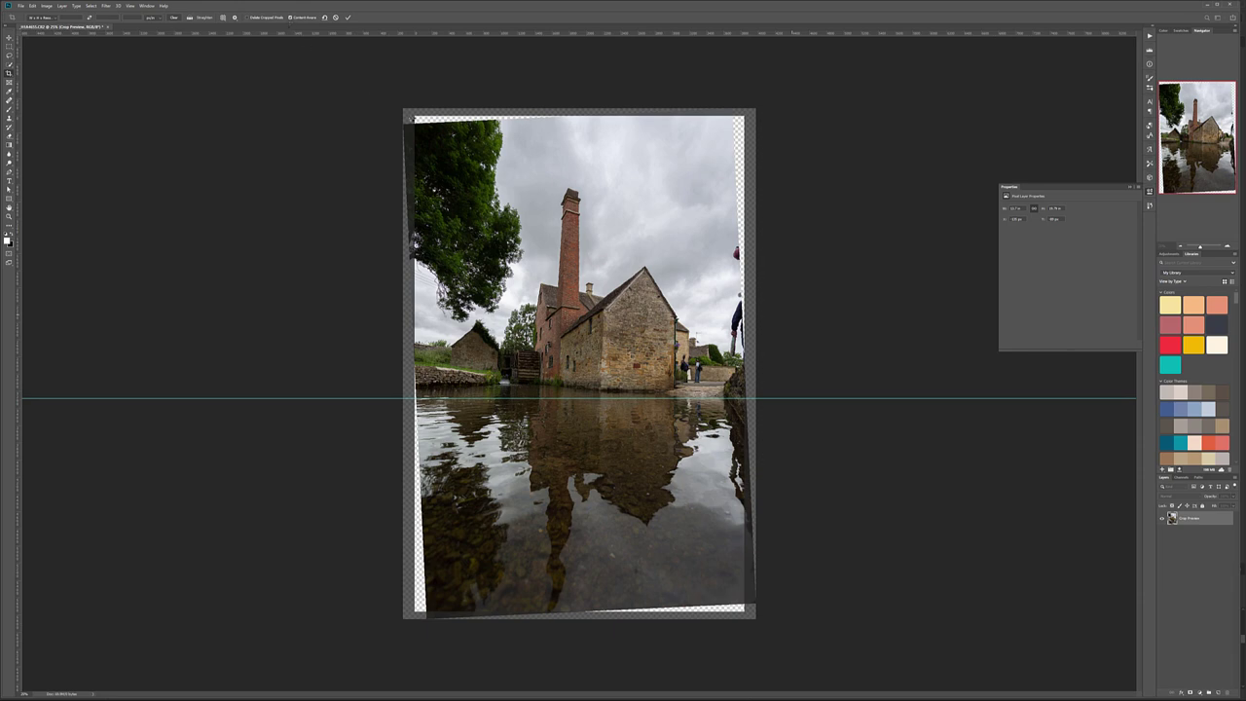
key("Return")
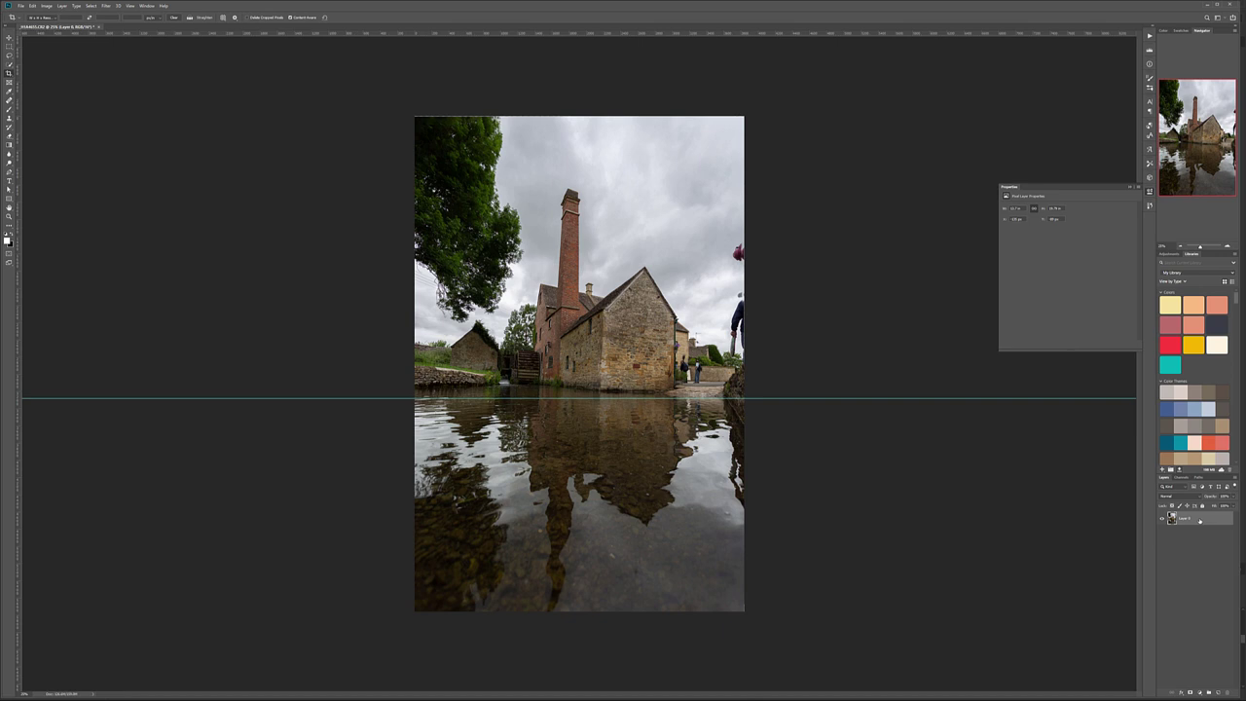
Step: Duplicate the photo layer under the name "retouching" and hide the guide
left_click_drag(1204, 523, 1221, 691)
type("Reflection")
key("Return")
key("v")
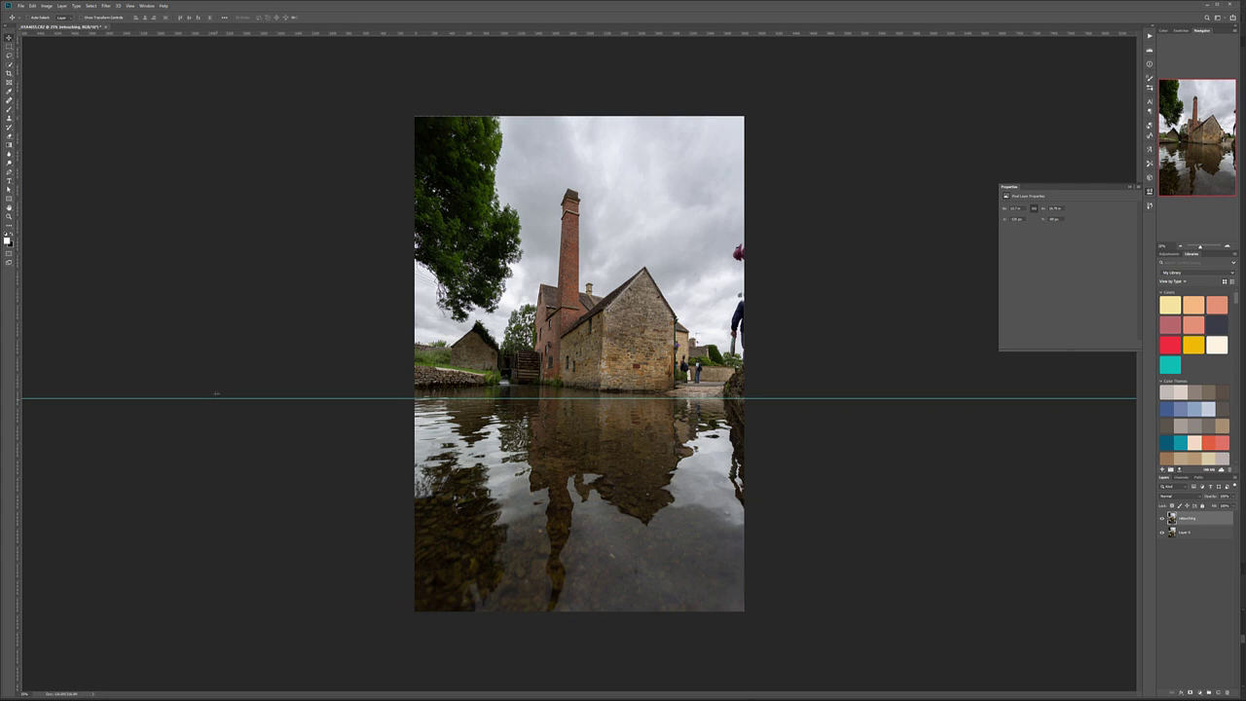
key("ctrl+semicolon")
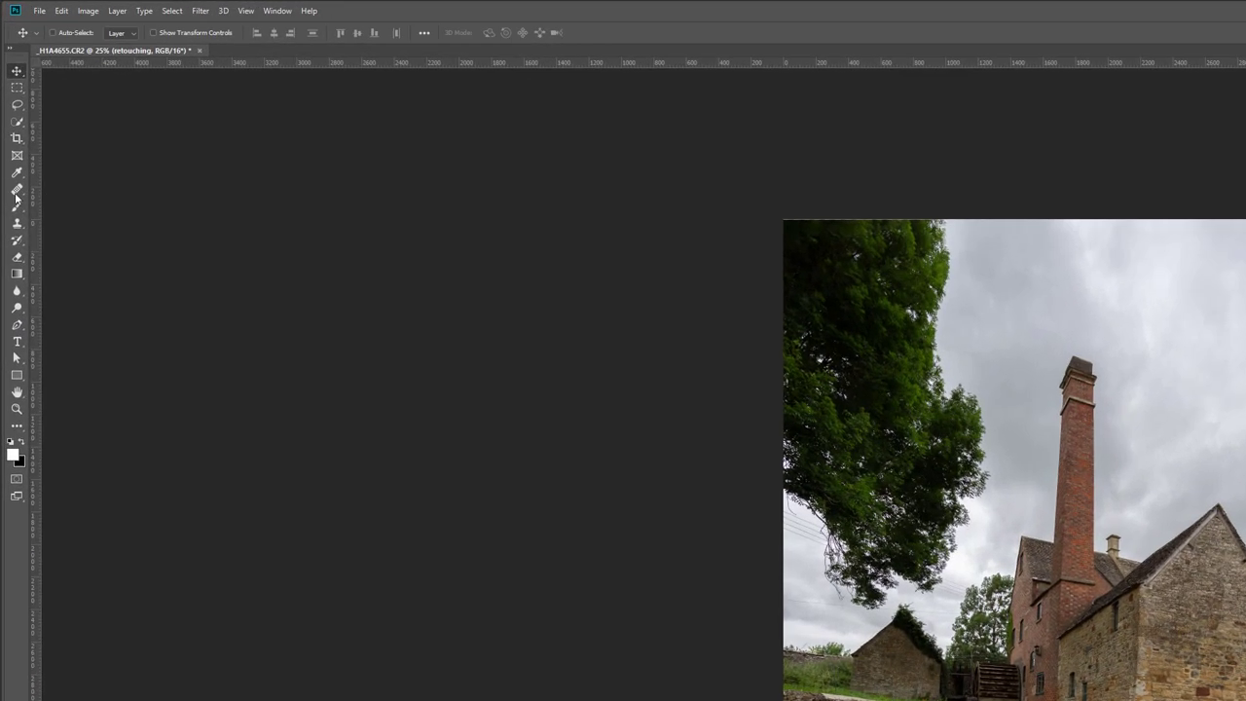
Step: Remove the pink object at the right edge of the sky with the Patch tool, sampling clean cloud
left_click(16, 195)
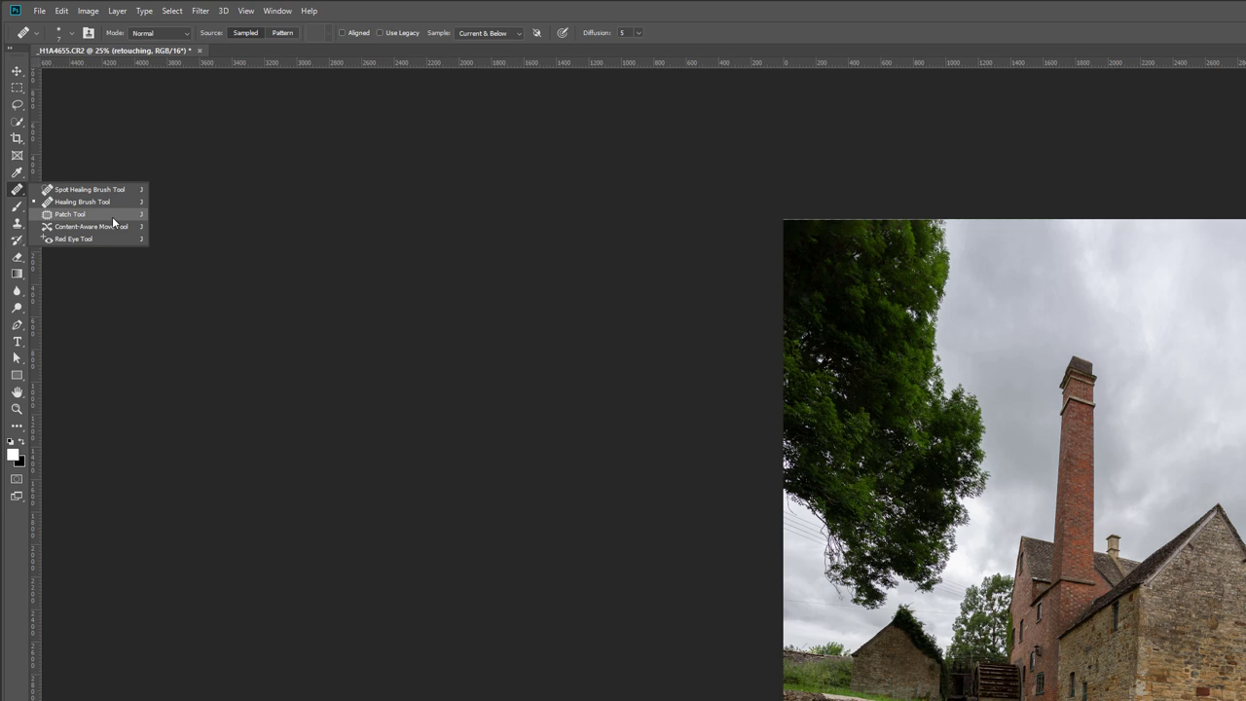
left_click(1115, 473)
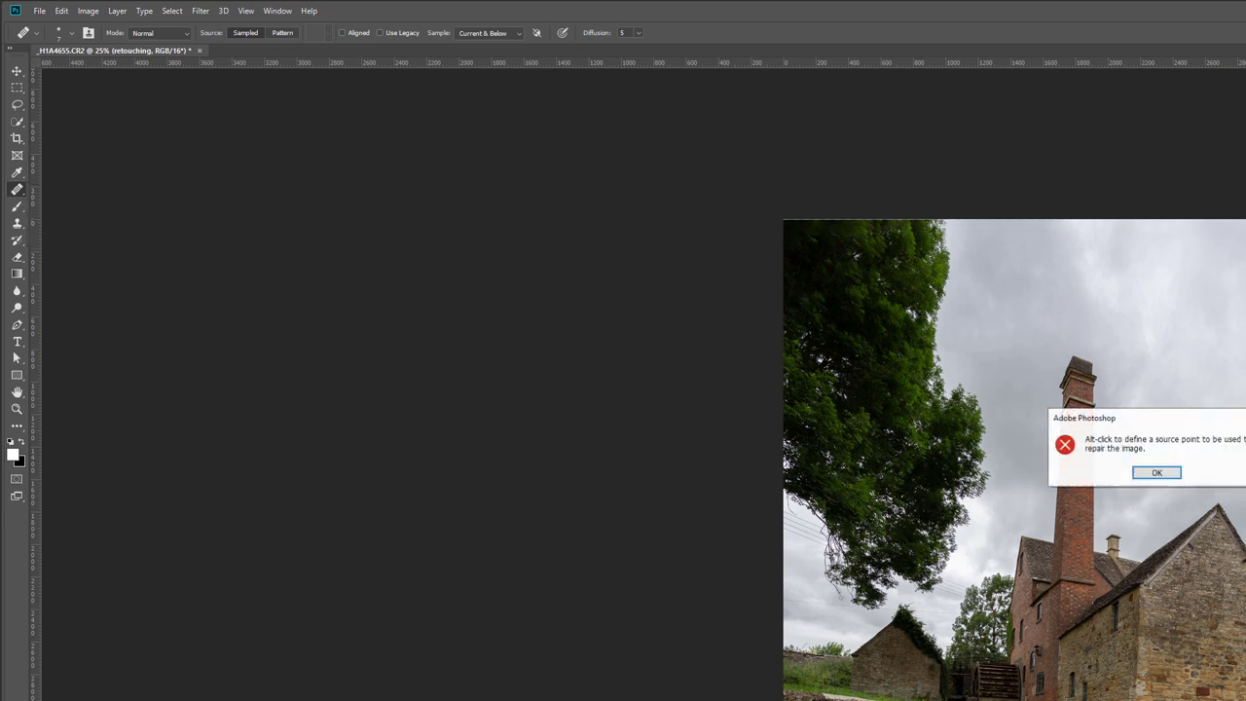
left_click(1143, 470)
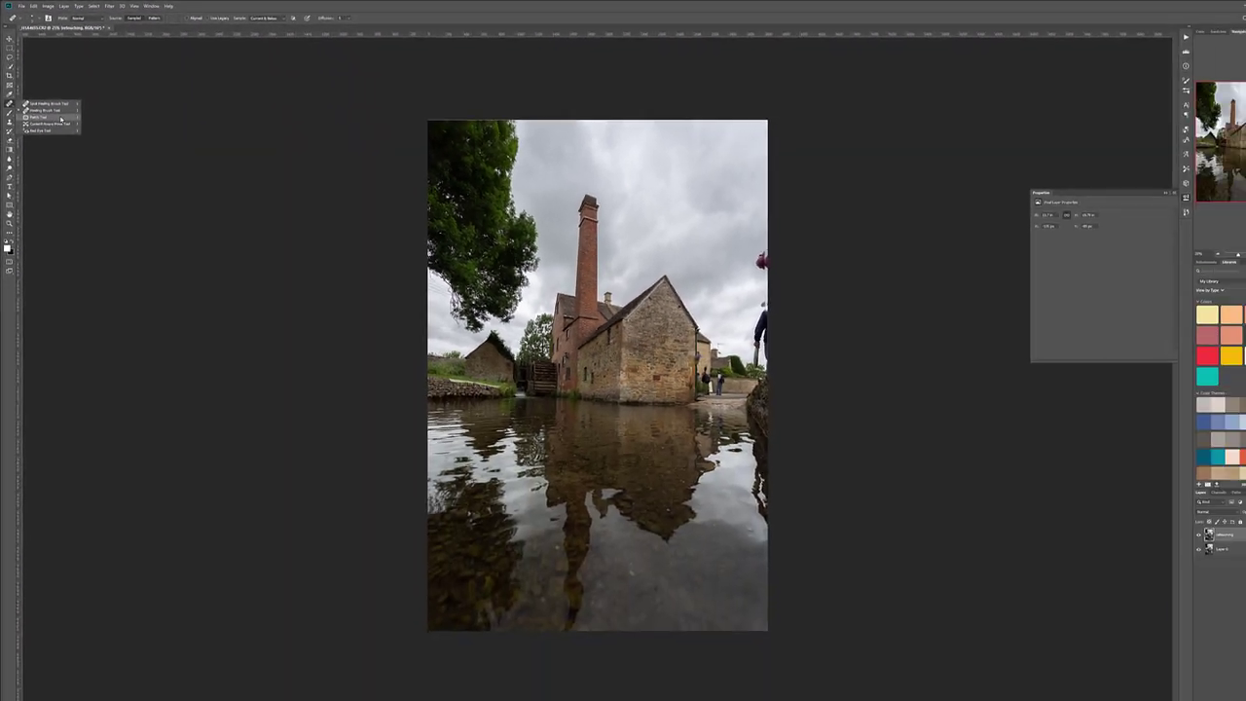
left_click(60, 118)
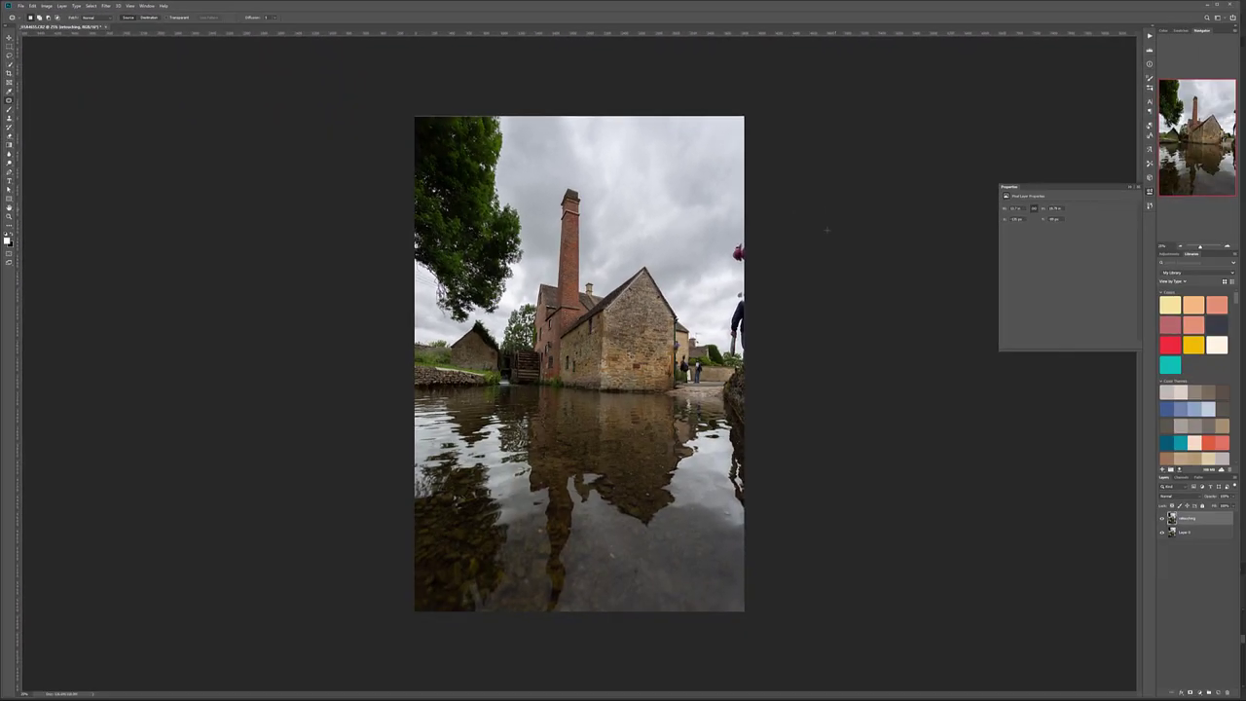
scroll(761, 250, "up", 5)
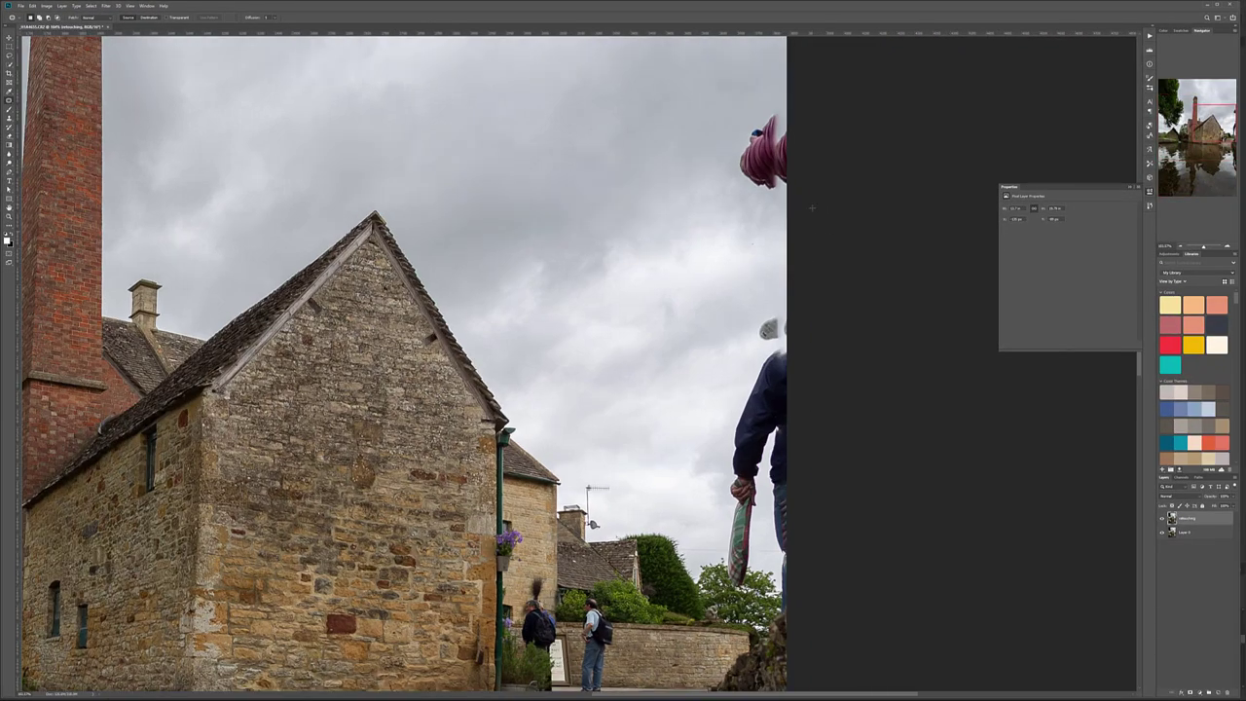
scroll(761, 291, "up", 2)
scroll(740, 253, "right", 2)
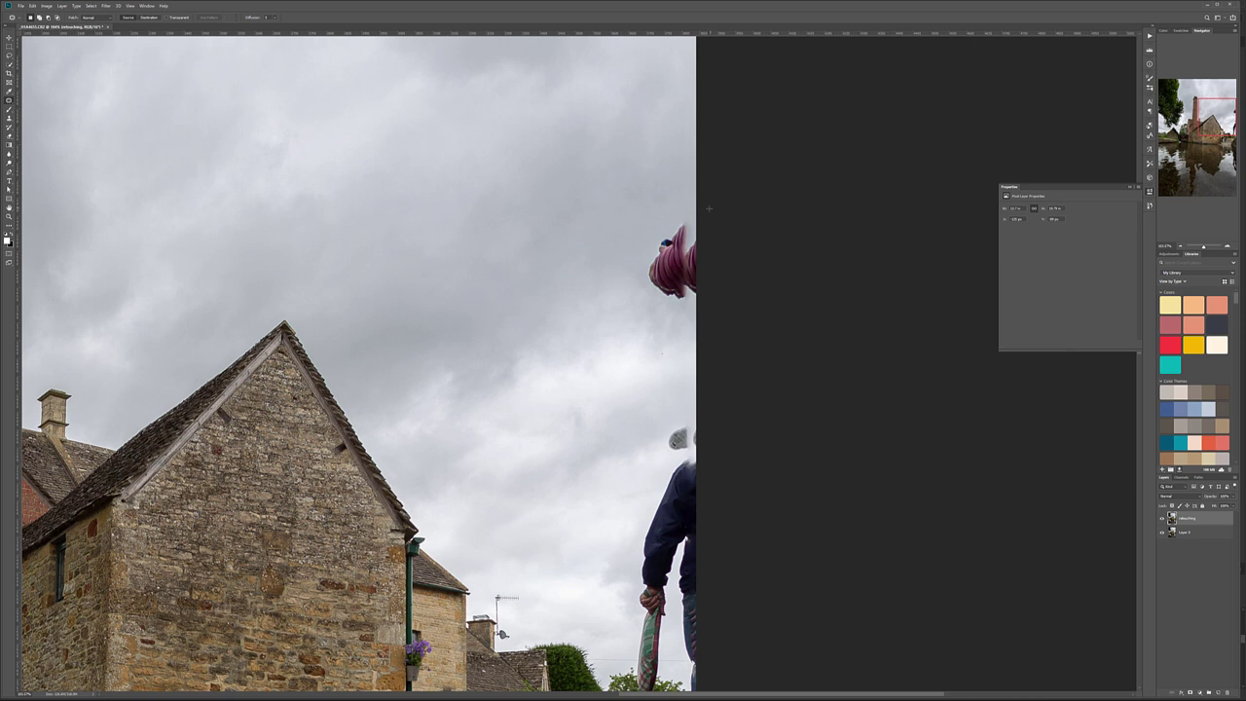
mouse_move(695, 204)
left_mouse_down()
mouse_move(667, 223)
mouse_move(636, 274)
mouse_move(676, 311)
mouse_move(712, 316)
mouse_move(741, 251)
mouse_move(720, 207)
left_mouse_up()
left_click_drag(656, 255, 411, 184)
key("ctrl+d")
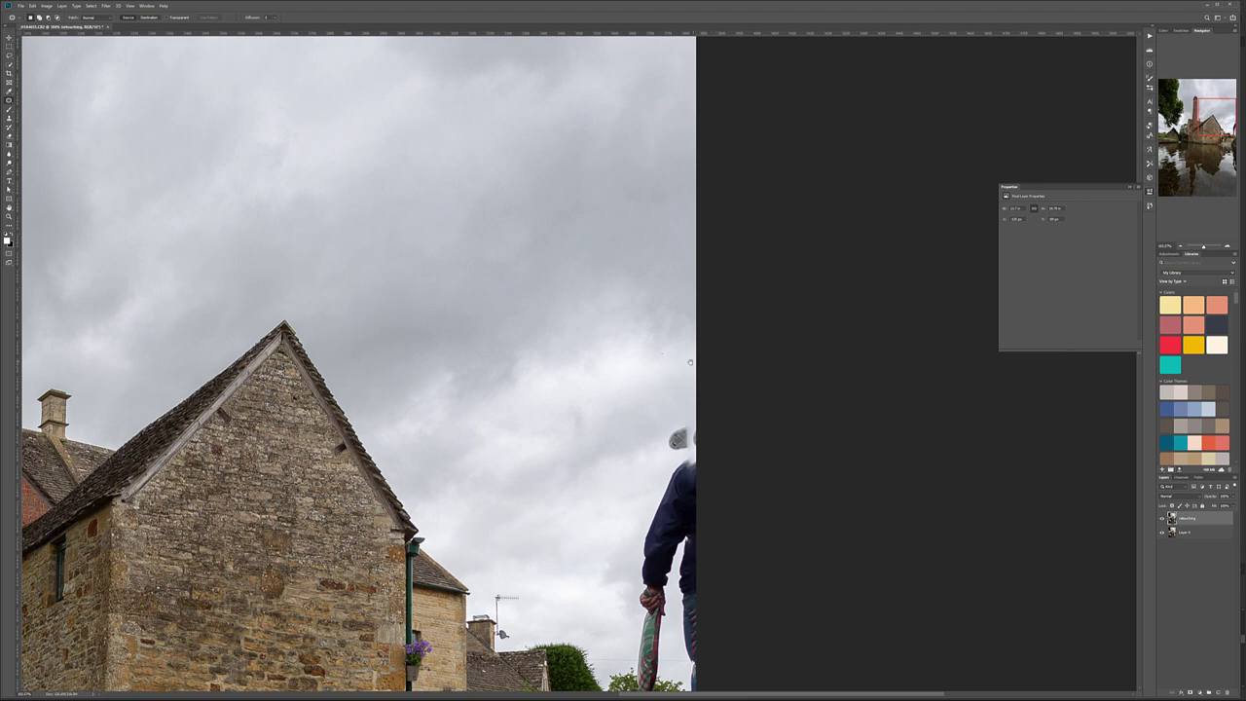
Step: Patch the person in the dark jacket at the photo's right edge with clean sky and deselect
left_click_drag(691, 361, 690, 234)
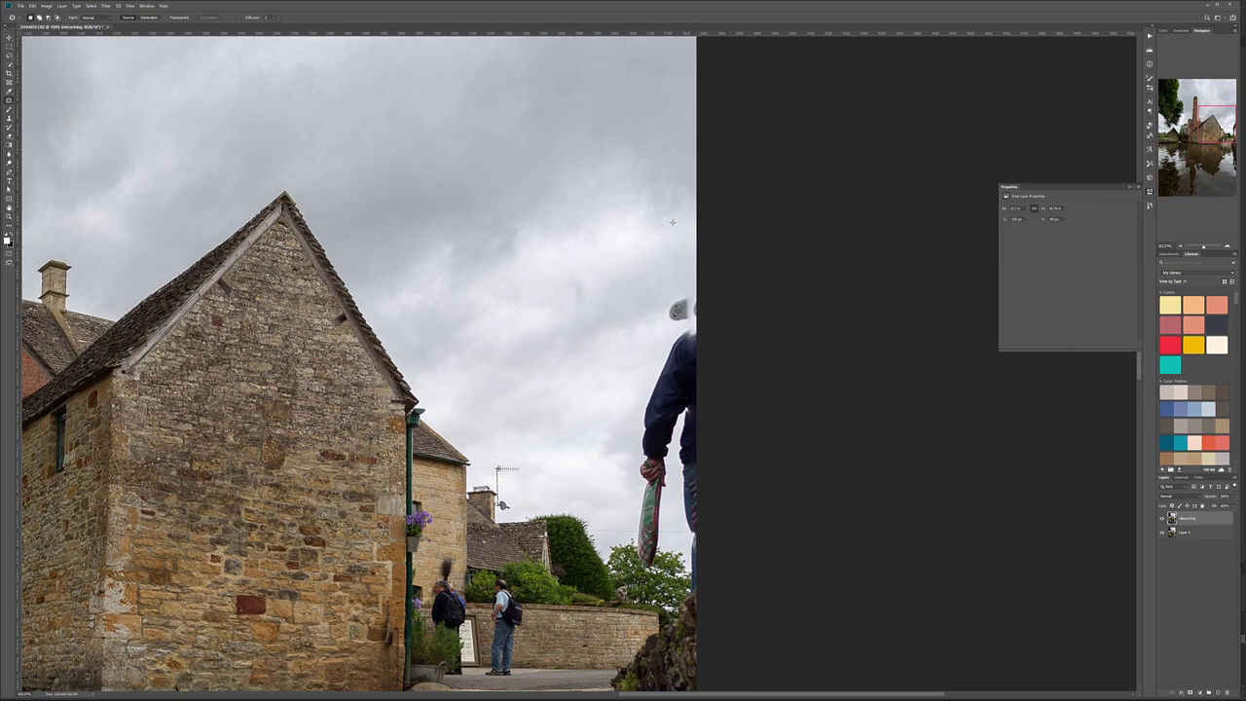
mouse_move(703, 285)
left_mouse_down()
mouse_move(658, 314)
mouse_move(622, 489)
mouse_move(629, 518)
mouse_move(696, 560)
left_mouse_up()
left_click_drag(687, 374, 540, 176)
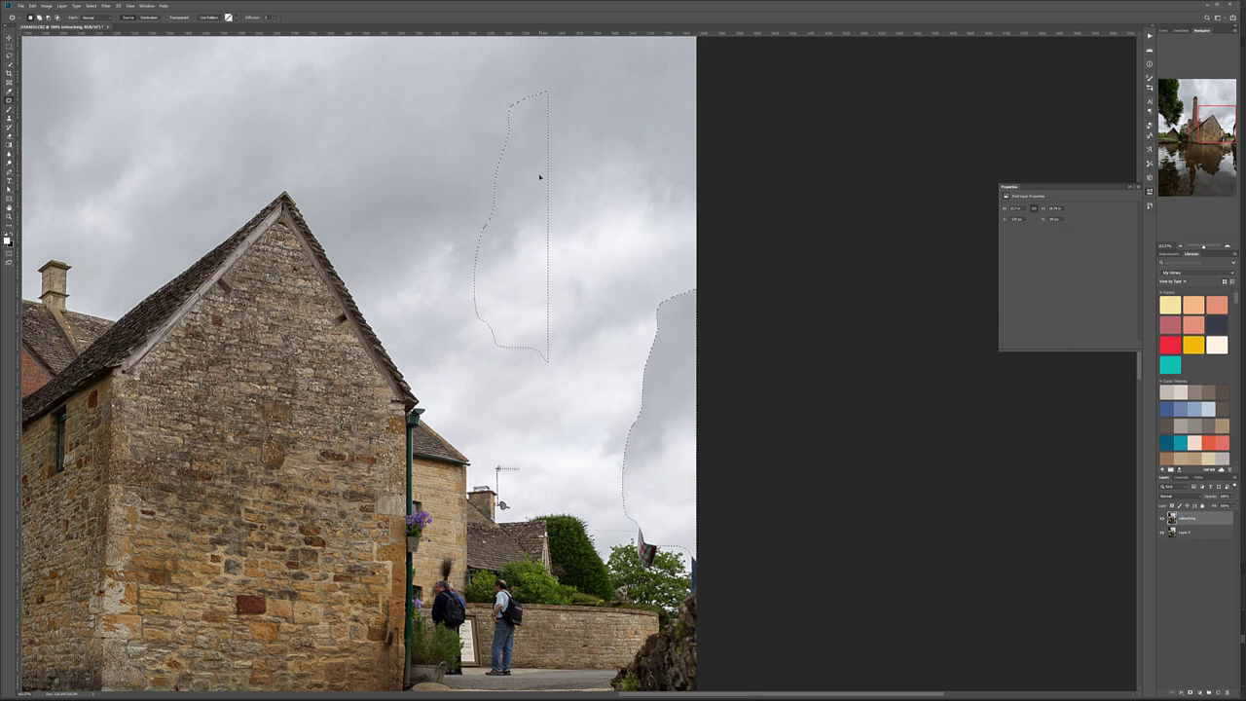
key("ctrl+d")
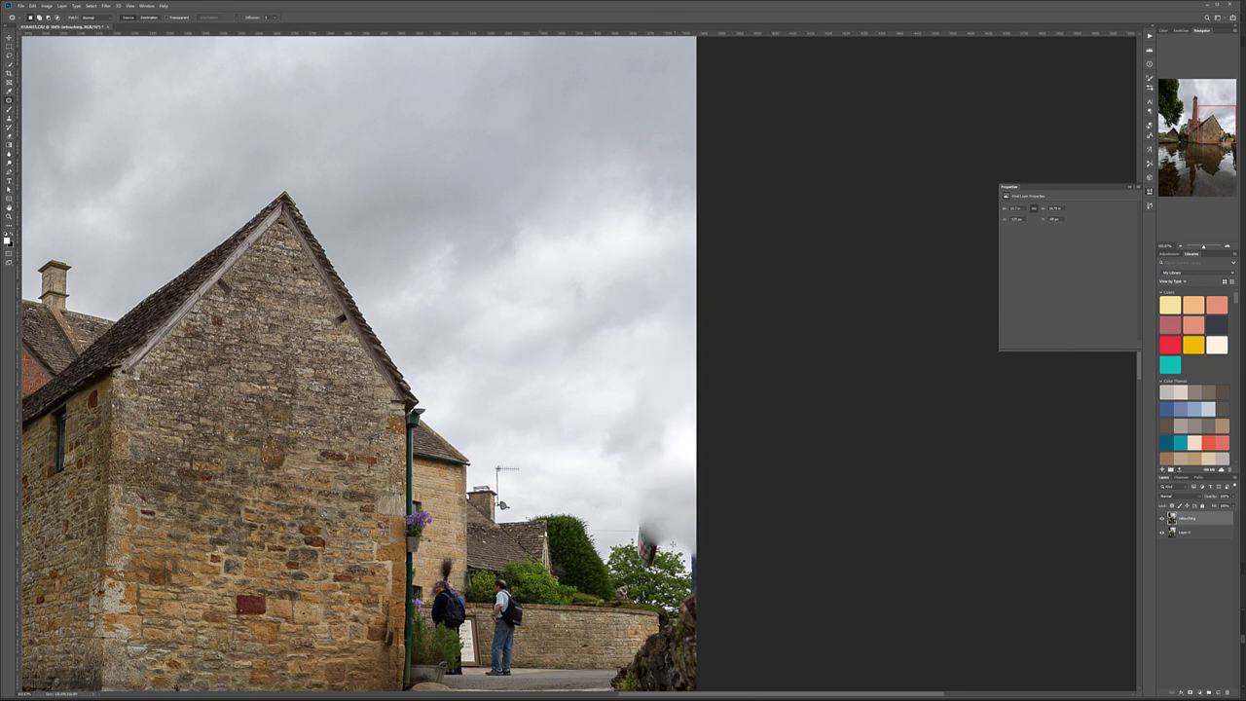
Step: Remove the man in the light-blue shirt with the Patch tool, sampling the clean stone wall and hedge beside him, and deselect
scroll(360, 389, "down", 5)
scroll(487, 389, "up", 2)
scroll(584, 390, "up", 2)
scroll(620, 292, "up", 2)
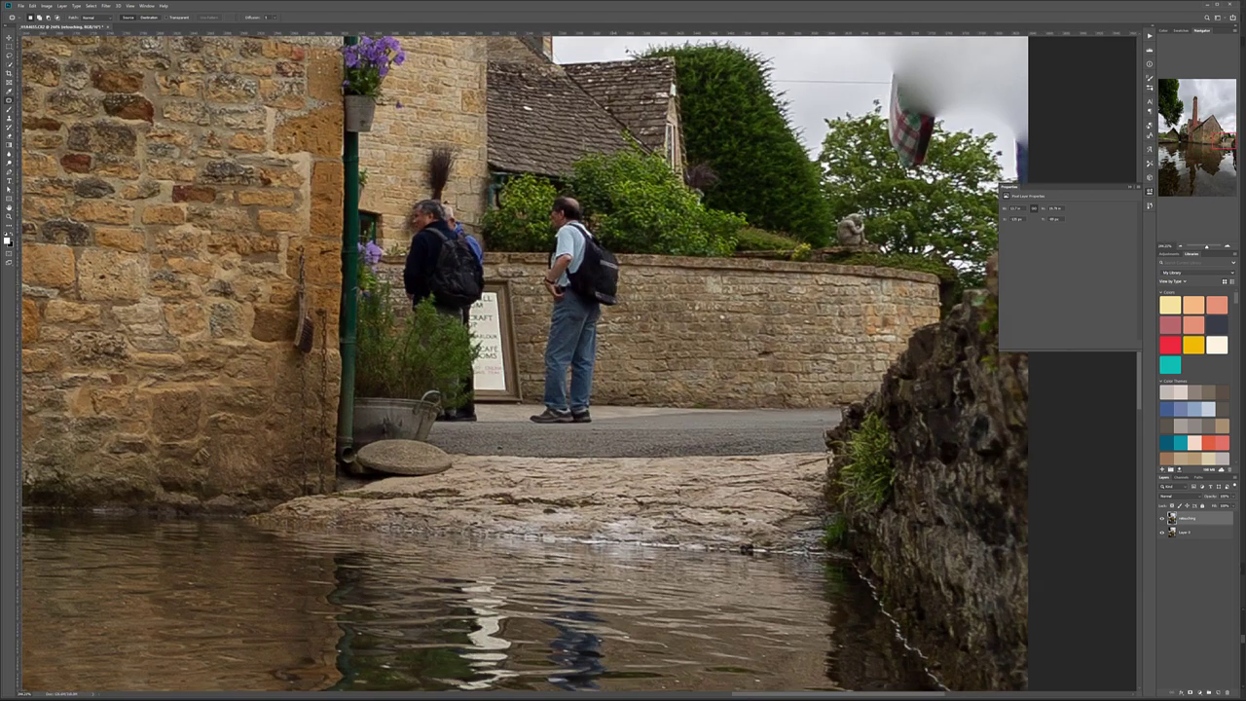
scroll(578, 280, "up", 3)
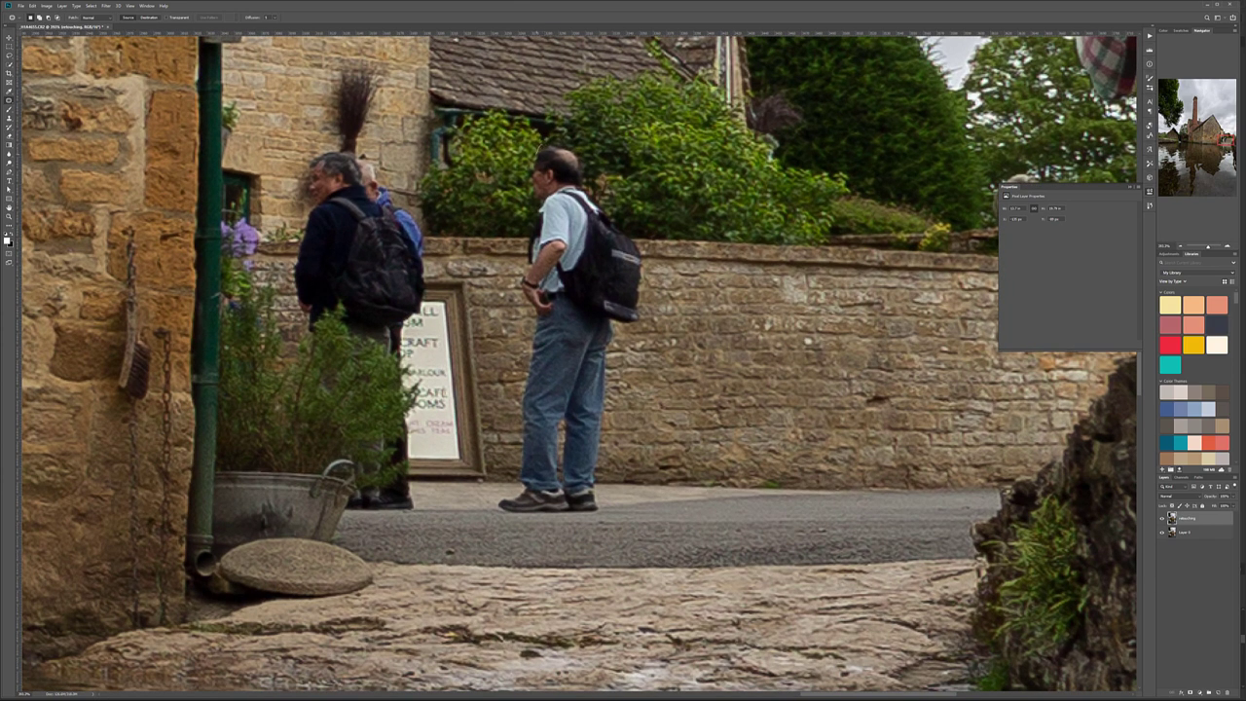
left_click_drag(538, 152, 528, 238)
left_click_drag(526, 370, 515, 448)
left_click_drag(604, 484, 604, 450)
mouse_move(639, 230)
left_mouse_down()
mouse_move(604, 199)
mouse_move(588, 159)
mouse_move(542, 146)
left_mouse_up()
left_click_drag(581, 228, 761, 233)
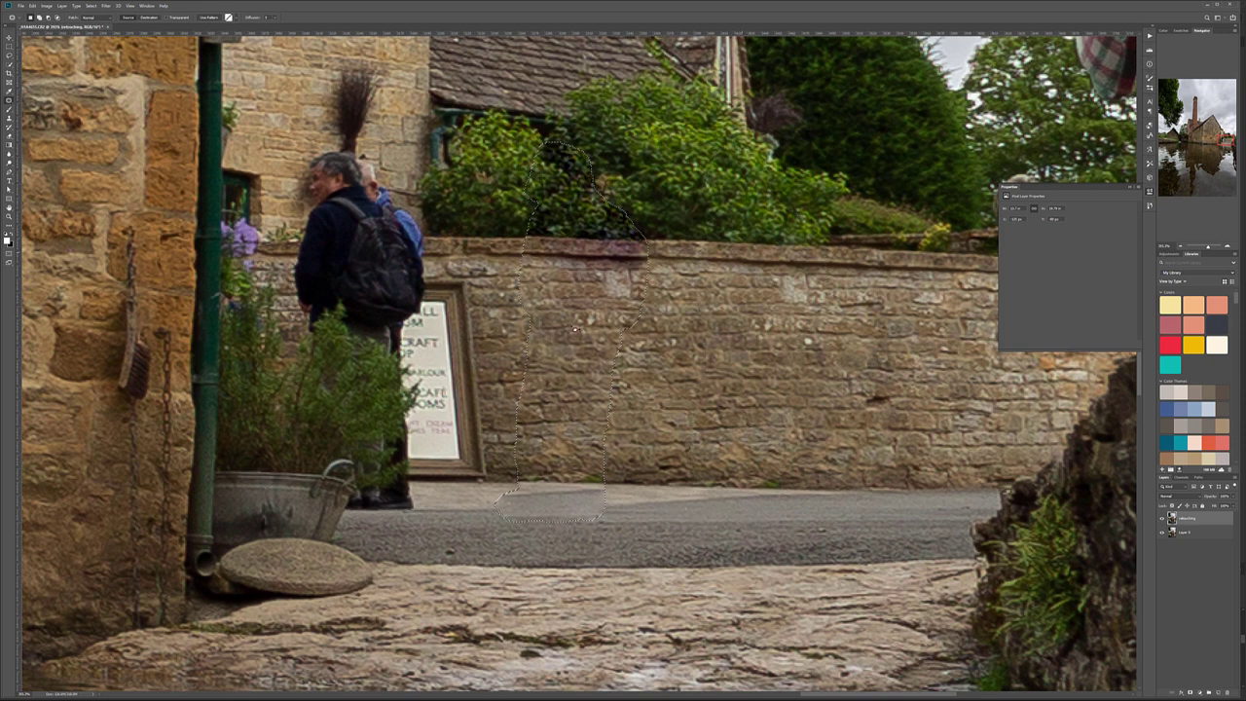
key("ctrl+d")
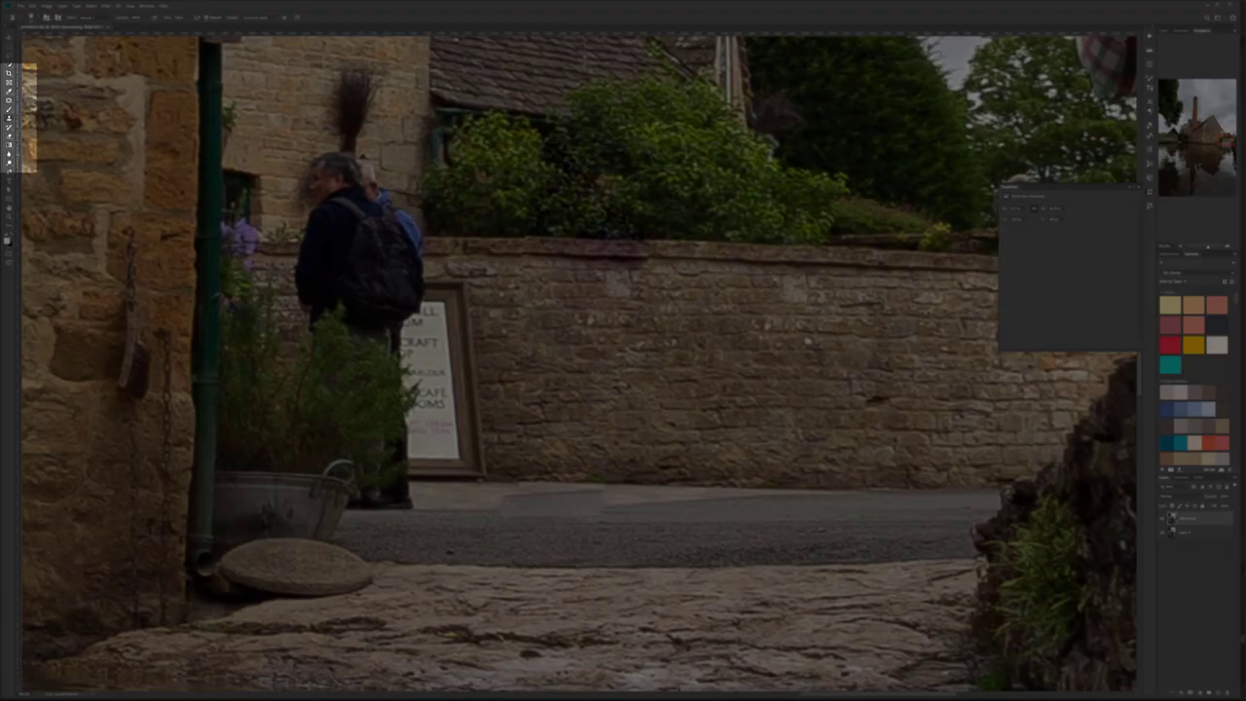
Step: Clean up the dark smudges in the hedge and the purple stain on the wall's coping with the Clone Stamp tool
scroll(660, 105, "up", 3)
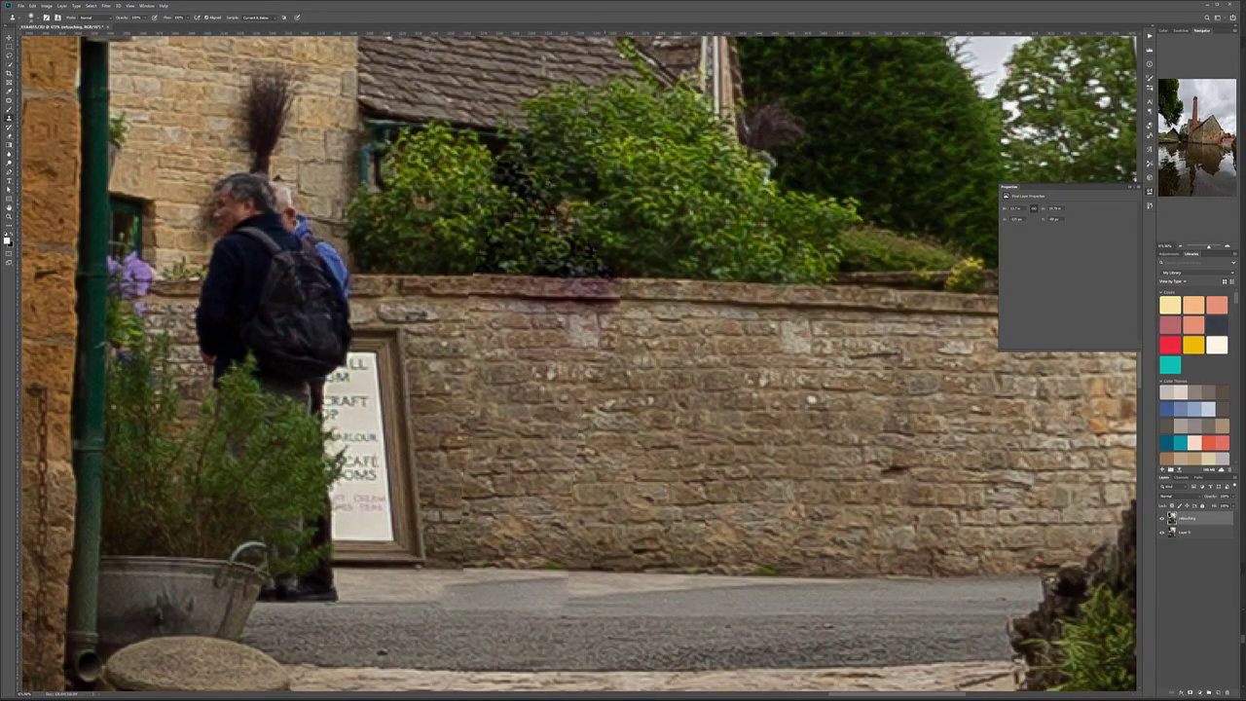
mouse_move(516, 165)
left_mouse_down()
mouse_move(510, 185)
mouse_move(555, 199)
mouse_move(487, 249)
left_mouse_up()
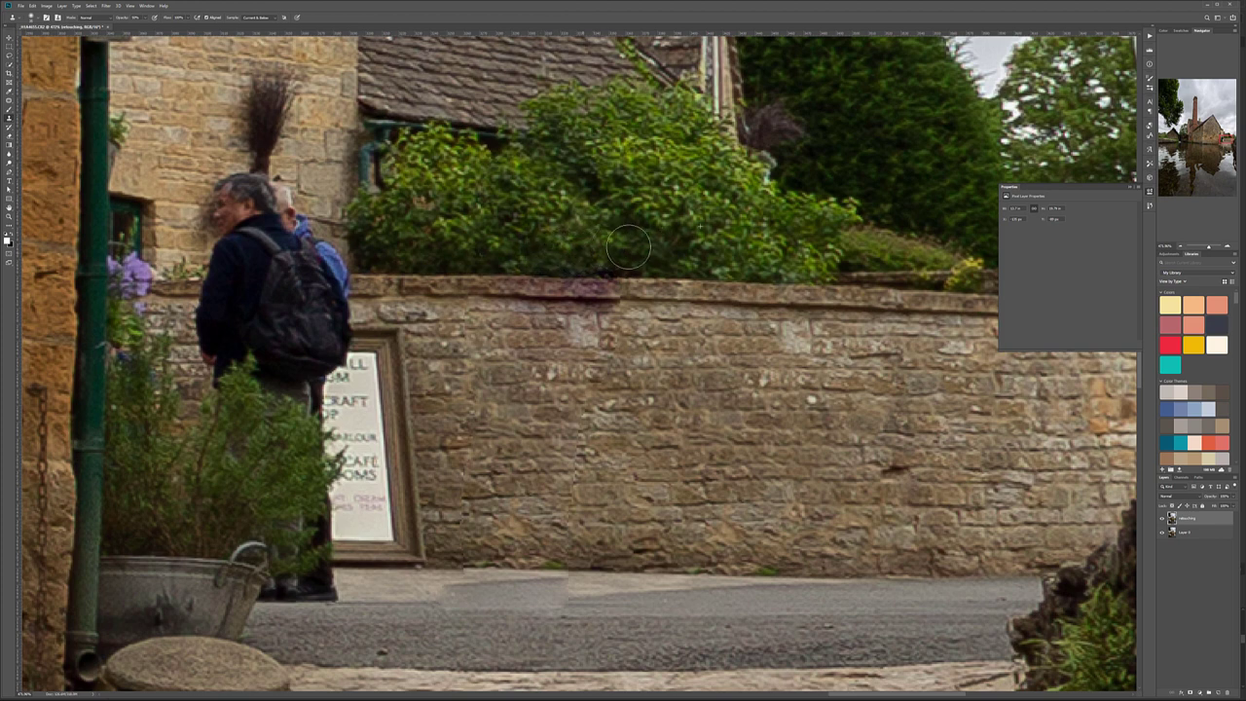
left_click(609, 288)
left_click_drag(601, 279, 550, 284)
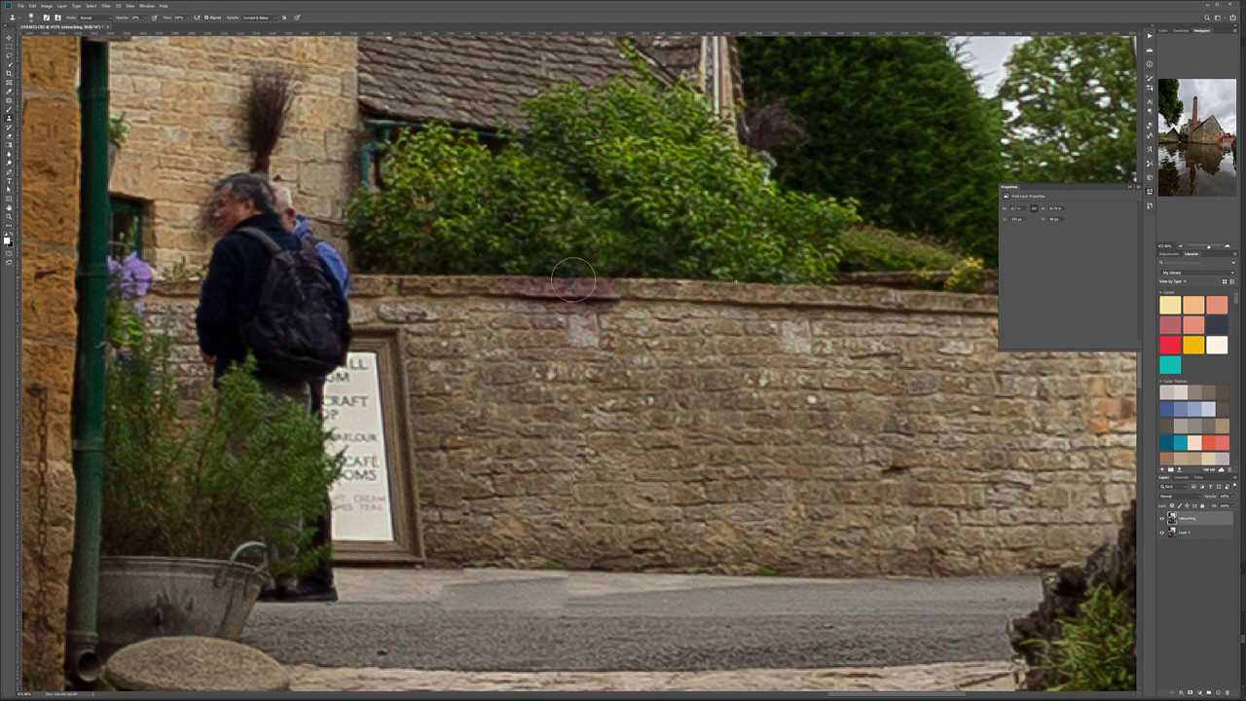
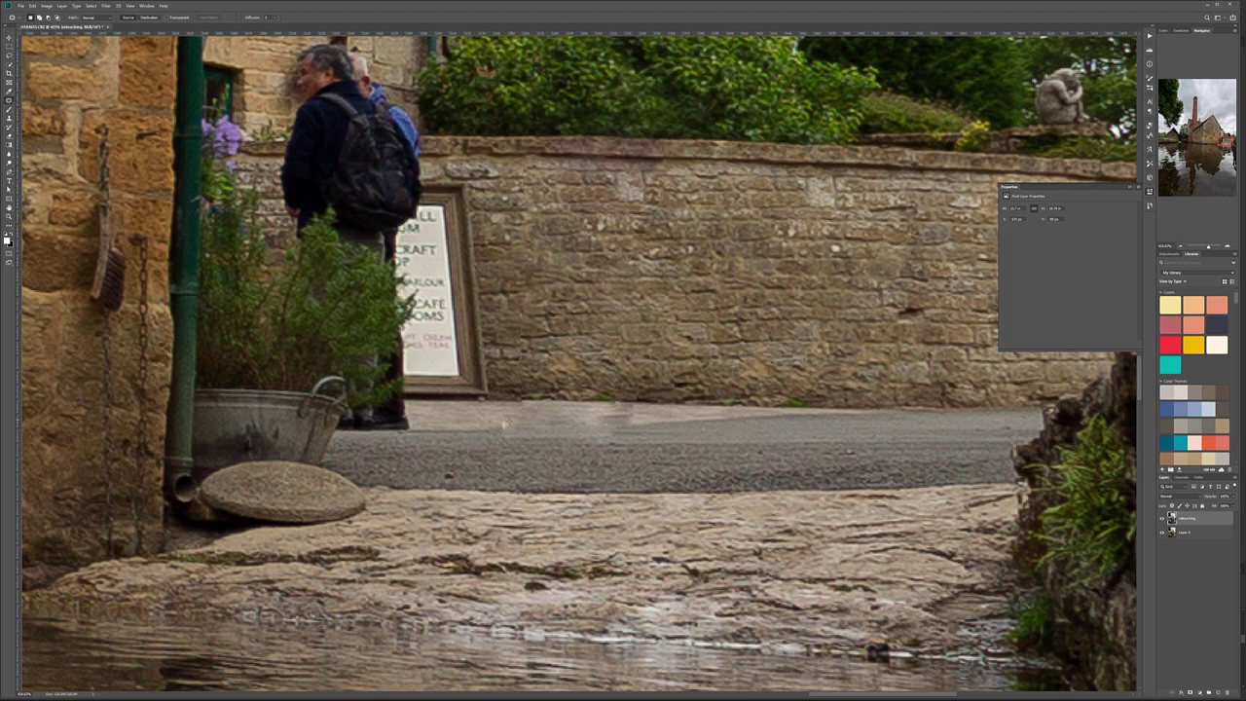
Step: Patch the mismatched area of pavement where the removed man stood with matching road texture
left_click_drag(502, 428, 506, 432)
key("ctrl+d")
mouse_move(604, 409)
left_mouse_down()
mouse_move(590, 424)
mouse_move(639, 421)
mouse_move(606, 409)
mouse_move(476, 419)
left_mouse_up()
key("ctrl+d")
Step: Patch over the heads and shoulders of the two remaining men with hedge and wall coping, then deselect
scroll(591, 411, "down", 3)
scroll(591, 412, "down", 3)
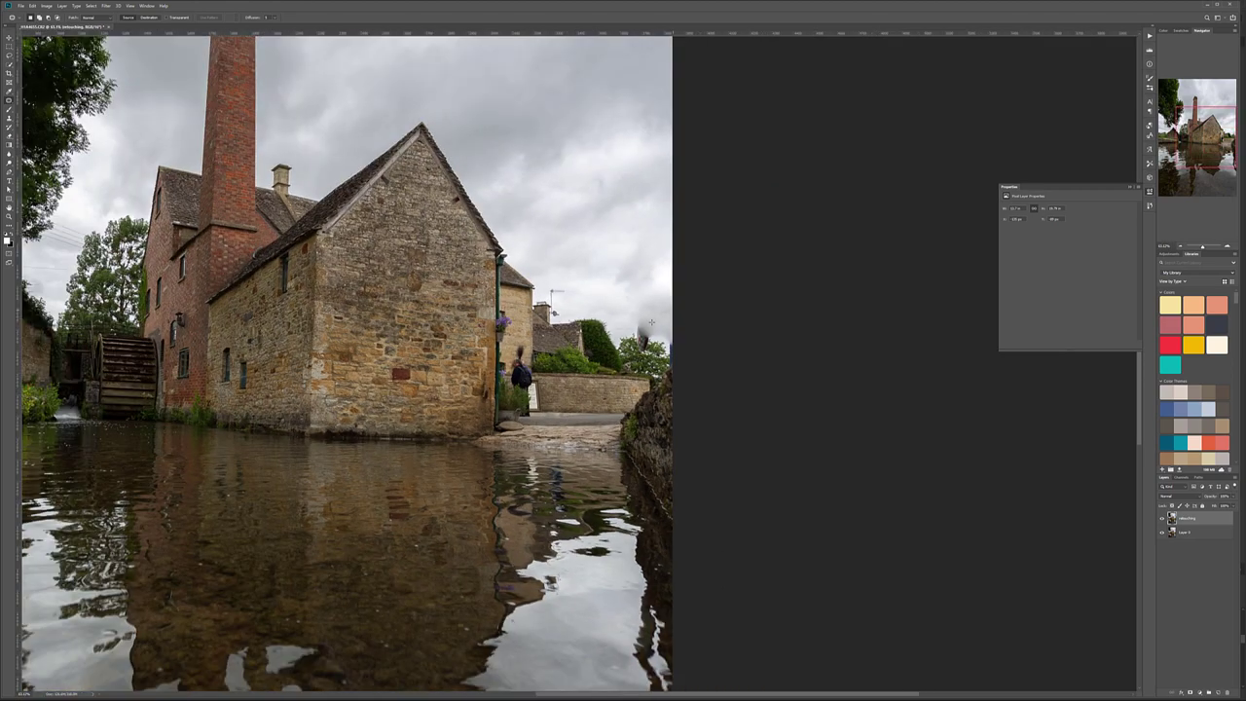
scroll(651, 322, "up", 3)
scroll(318, 419, "up", 4)
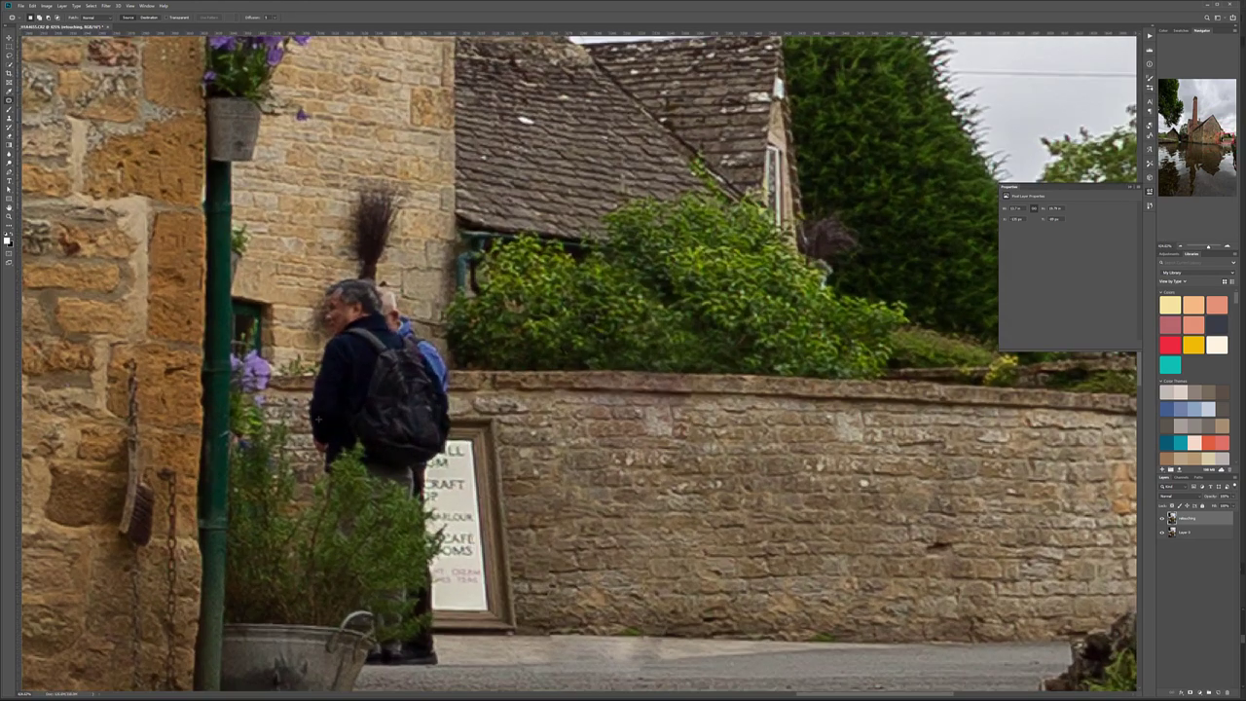
left_click_drag(404, 426, 582, 367)
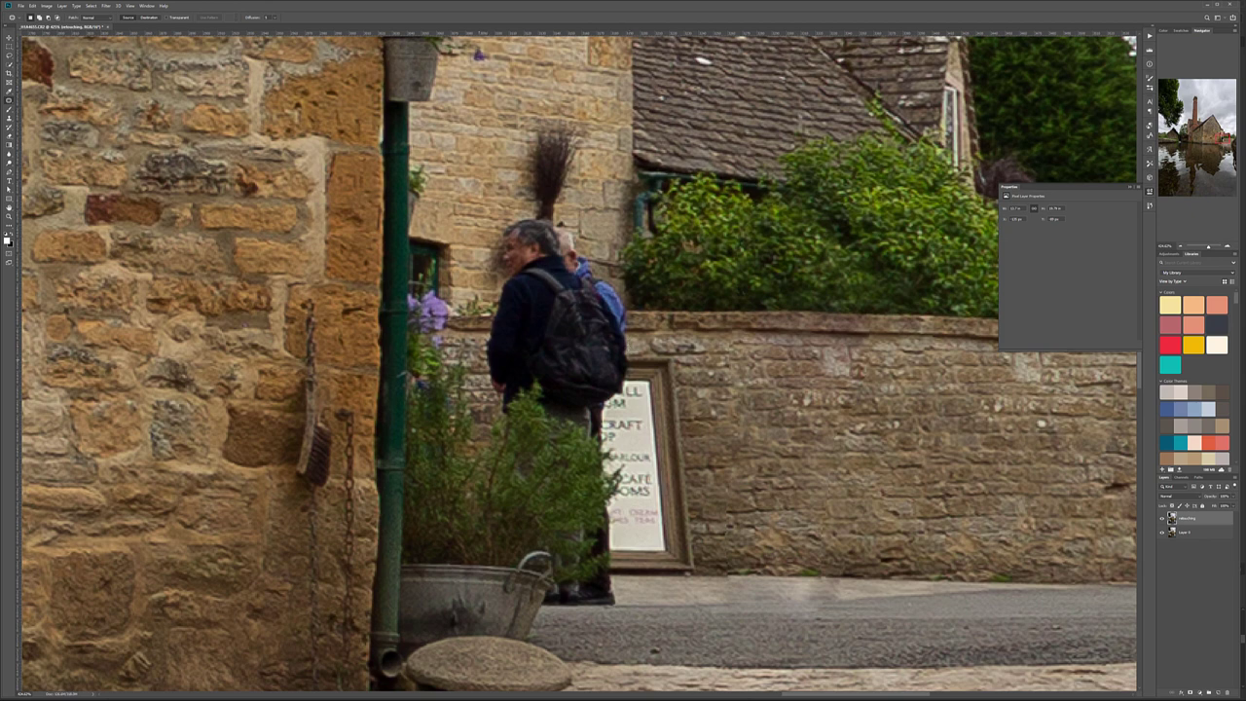
left_click_drag(487, 361, 625, 353)
mouse_move(625, 352)
left_mouse_down()
mouse_move(580, 328)
mouse_move(797, 324)
left_mouse_up()
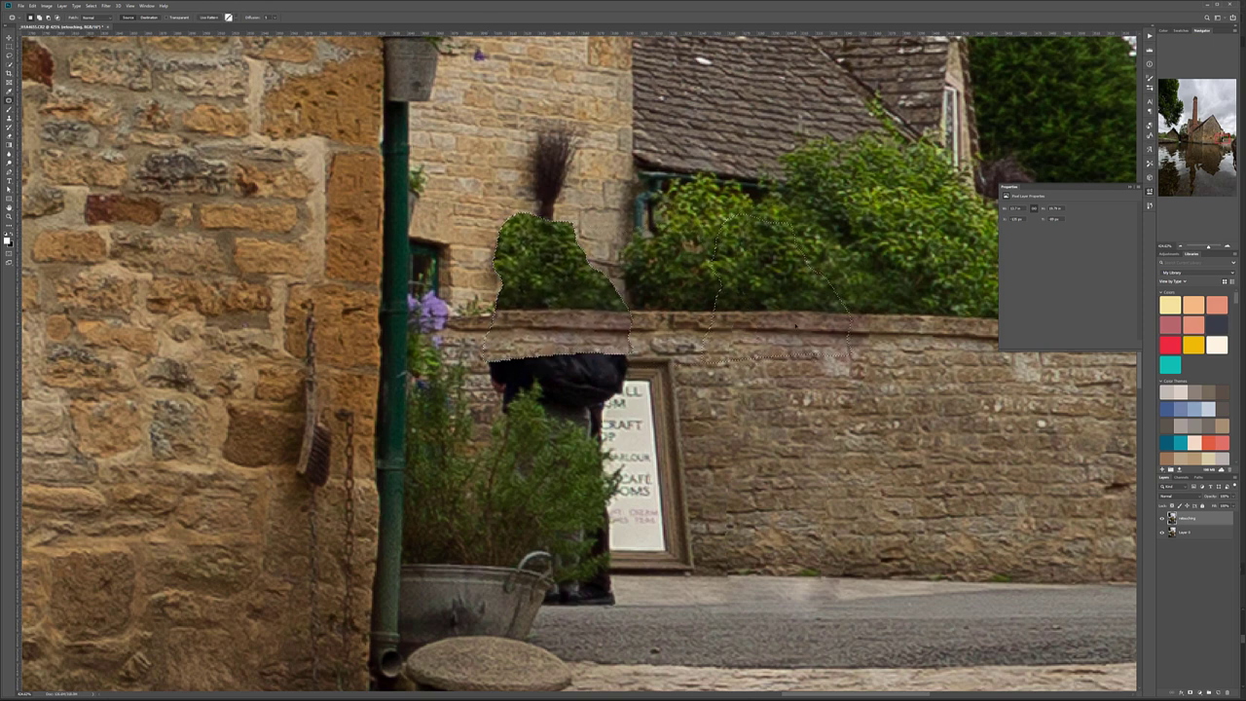
key("ctrl+d")
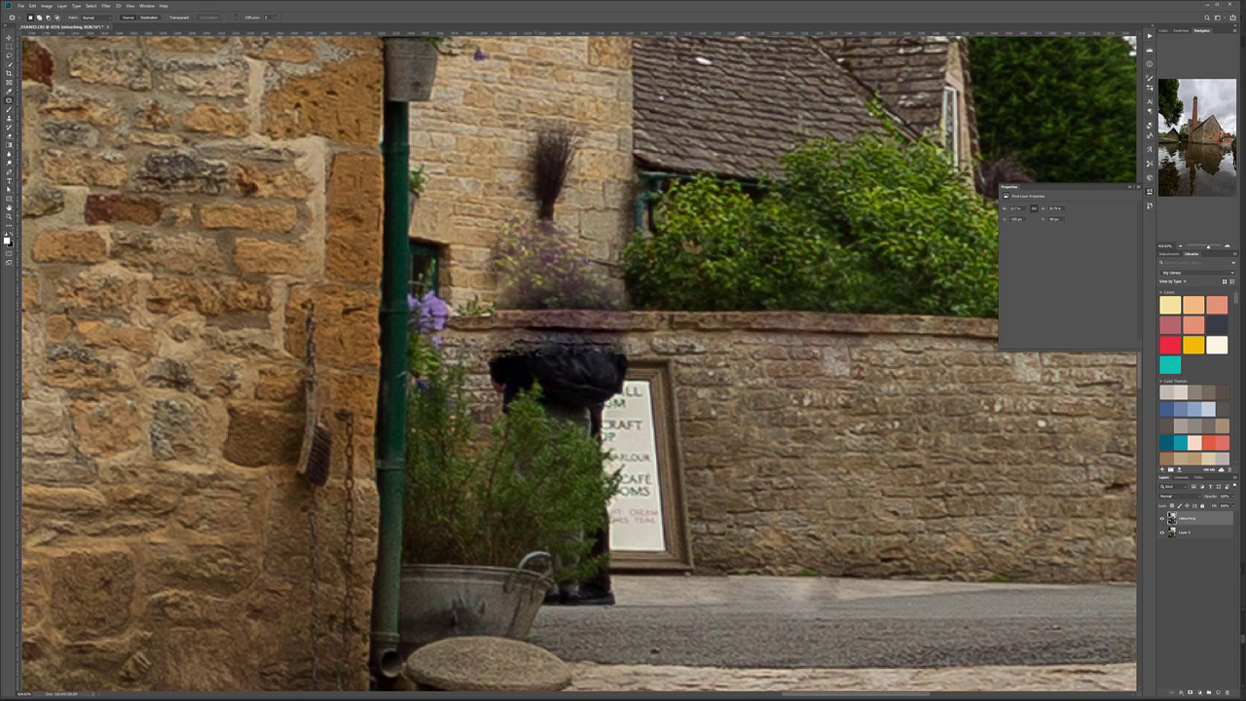
Step: Patch the patch of foliage below the hanging broom with stonework from the building wall above it
mouse_move(504, 212)
left_mouse_down()
mouse_move(493, 281)
mouse_move(572, 307)
mouse_move(636, 308)
mouse_move(548, 220)
mouse_move(508, 212)
left_mouse_up()
left_click_drag(678, 246, 692, 355)
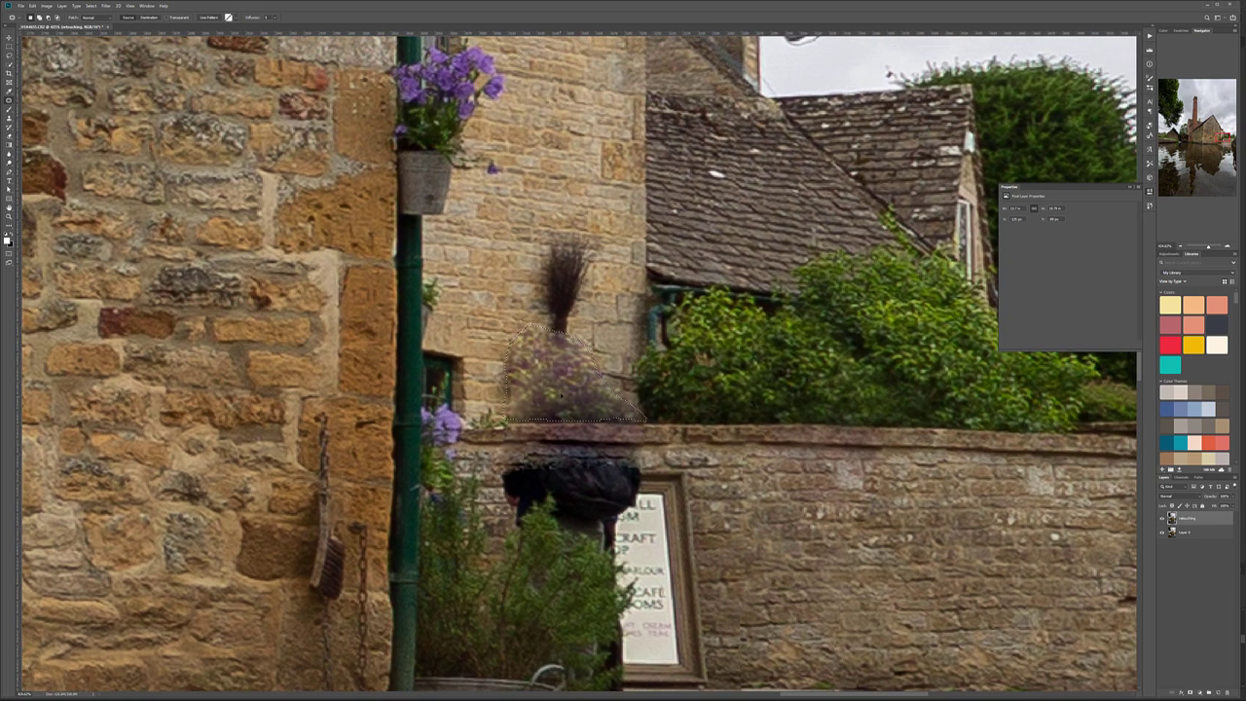
left_click_drag(561, 395, 556, 185)
key("ctrl+d")
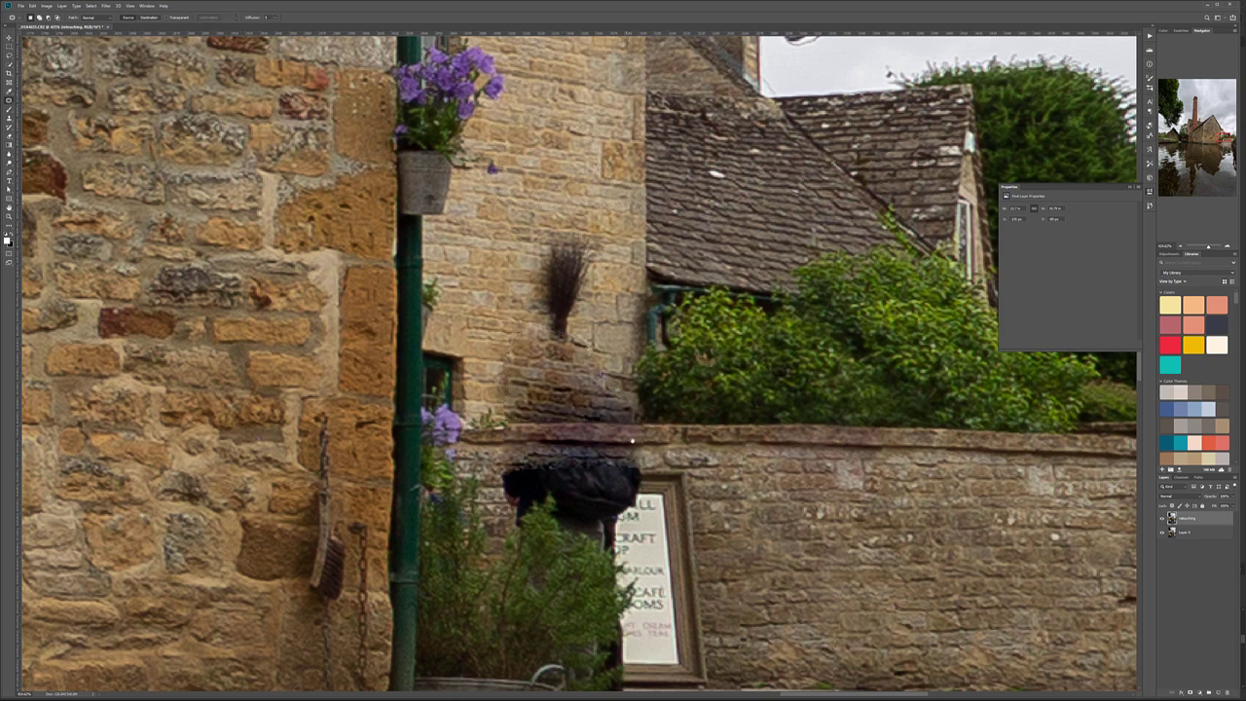
Step: Patch the remaining dark jacket and backpack above the potted plant with clean stone from the garden wall
left_click_drag(632, 441, 577, 268)
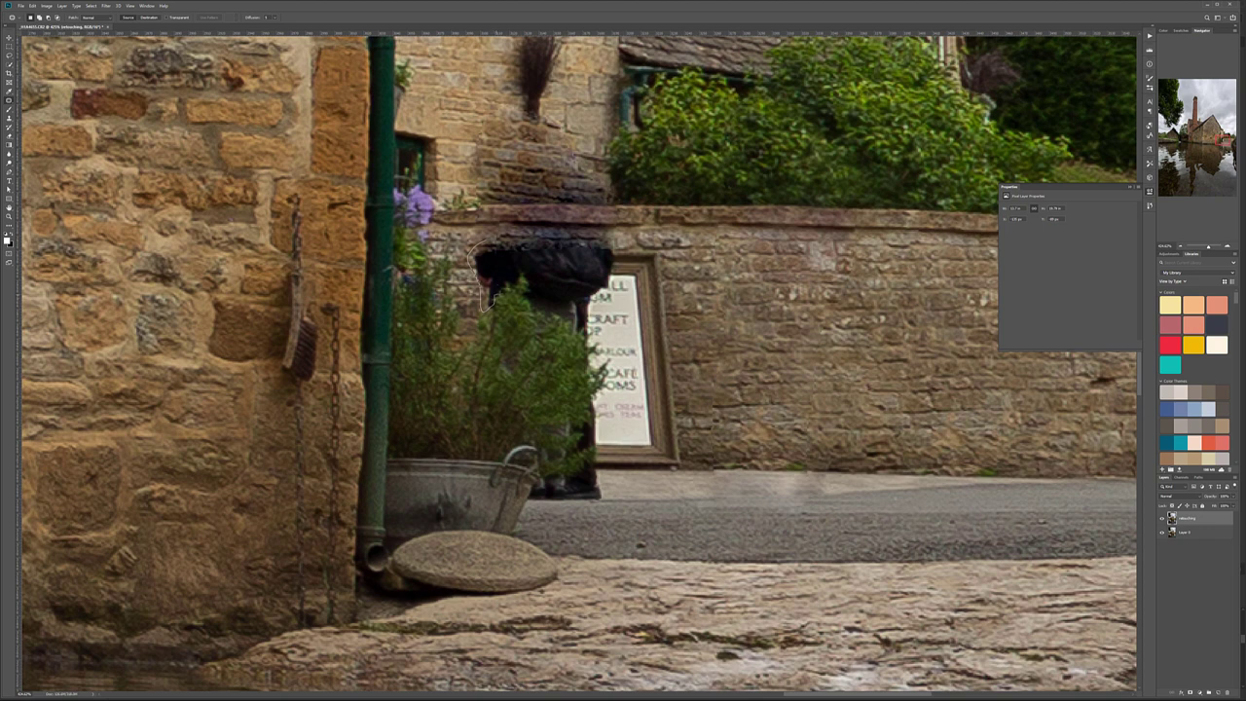
mouse_move(492, 296)
left_mouse_down()
mouse_move(526, 271)
mouse_move(532, 288)
mouse_move(573, 248)
mouse_move(477, 255)
mouse_move(788, 310)
left_mouse_up()
key("ctrl+d")
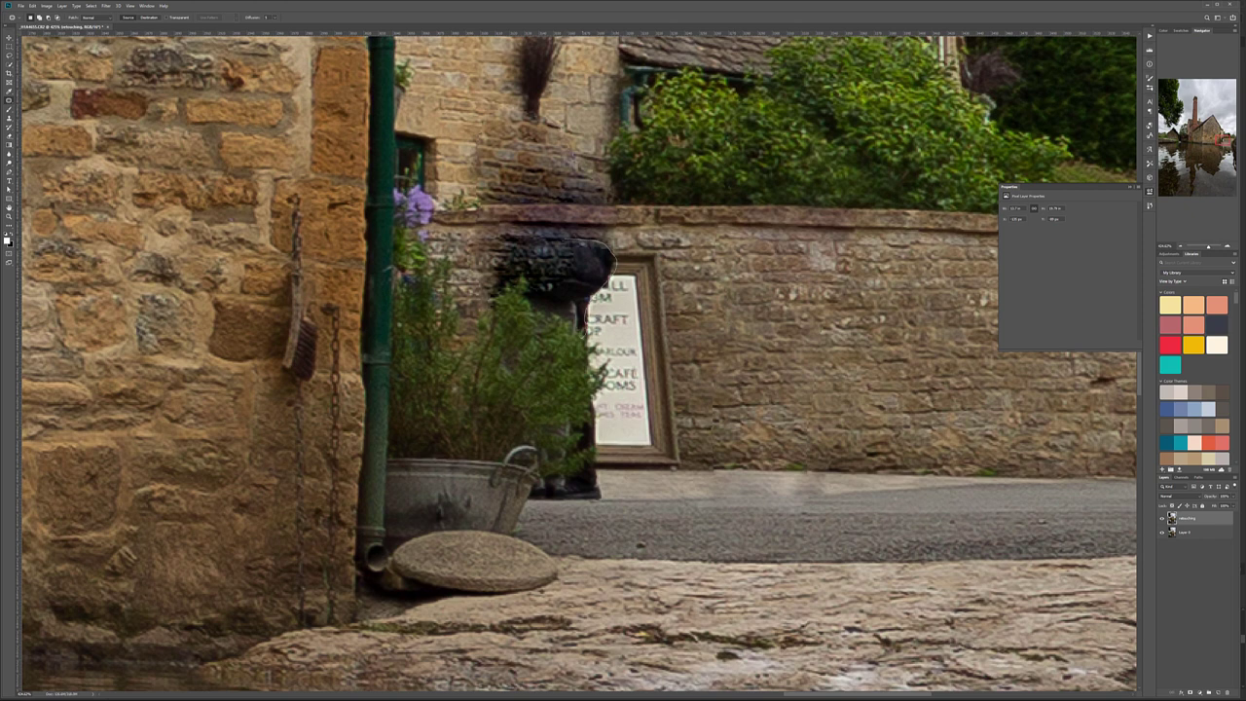
mouse_move(585, 339)
left_mouse_down()
mouse_move(502, 272)
mouse_move(575, 238)
mouse_move(885, 310)
mouse_move(791, 283)
left_mouse_up()
key("ctrl+d")
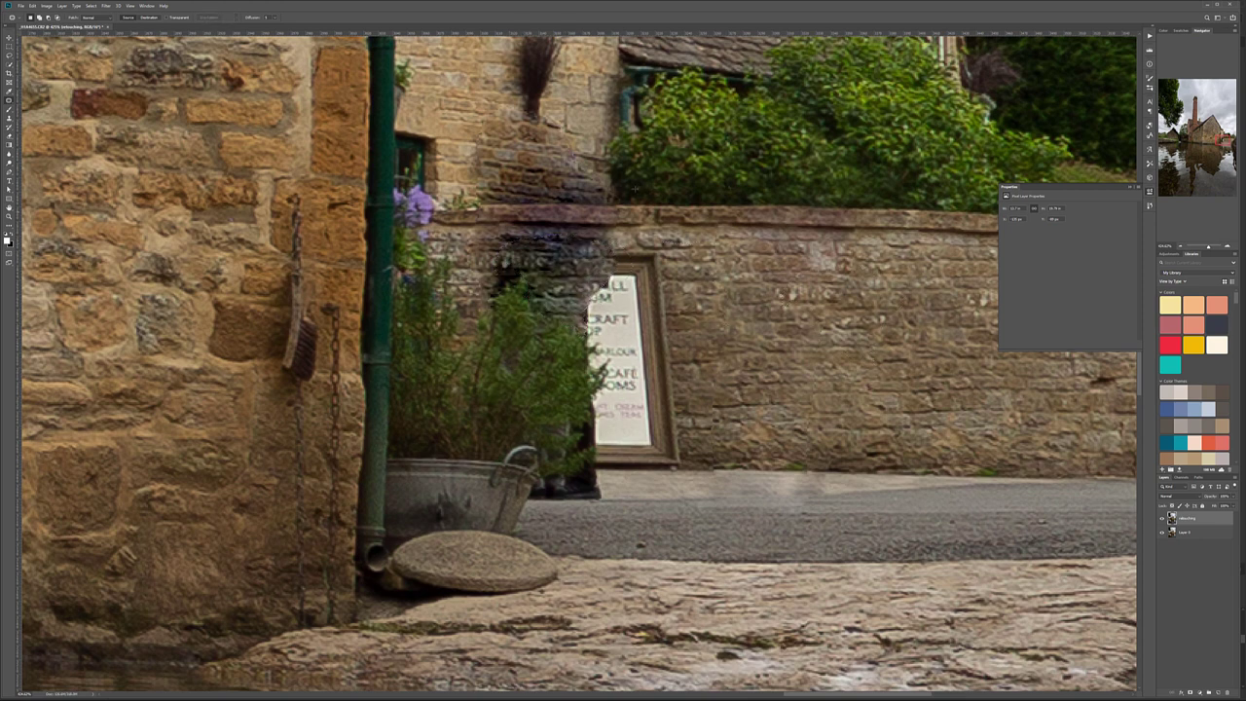
Step: Patch out the men's shoes on the road and the trouser leg showing between the potted plant and the sign
scroll(696, 400, "down", 3)
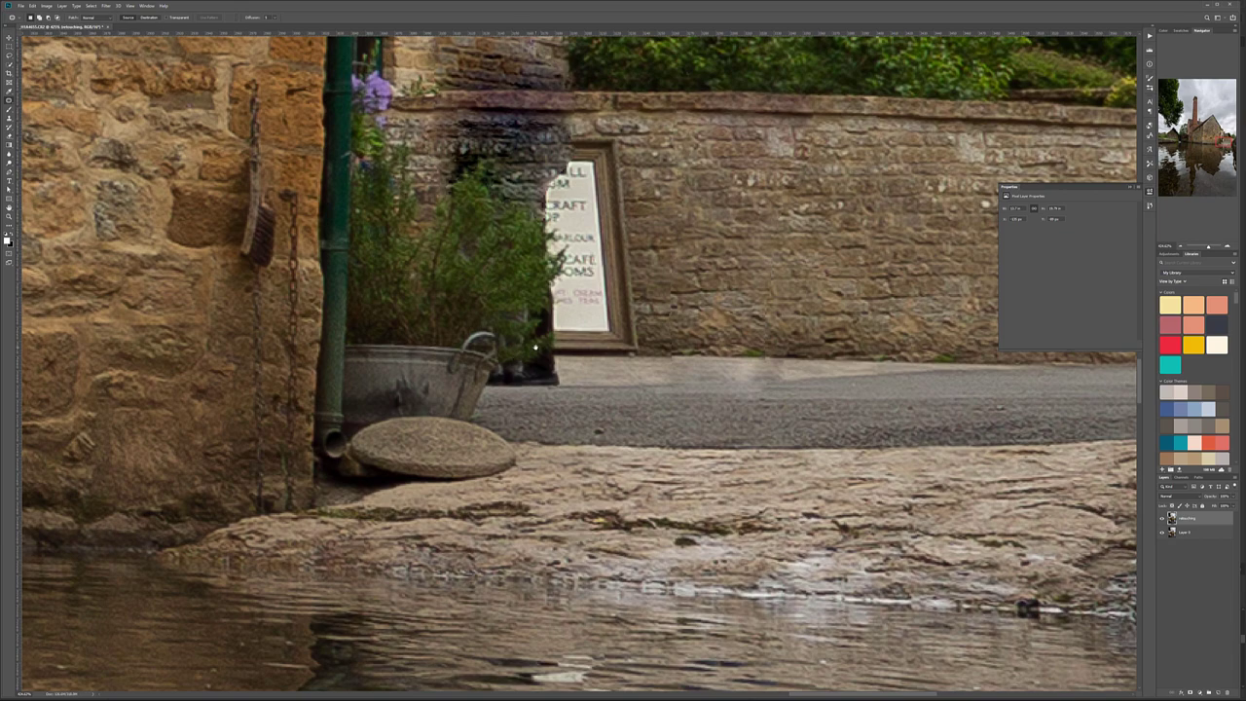
scroll(535, 346, "up", 5)
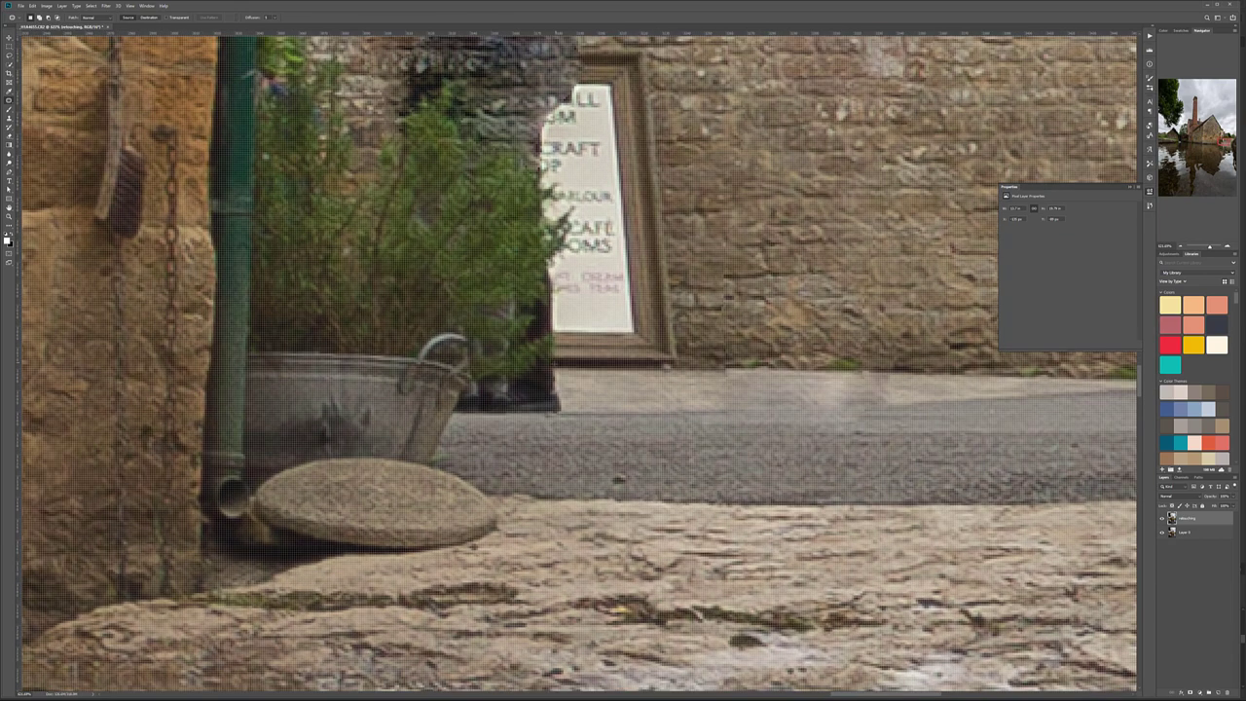
scroll(544, 379, "down", 3)
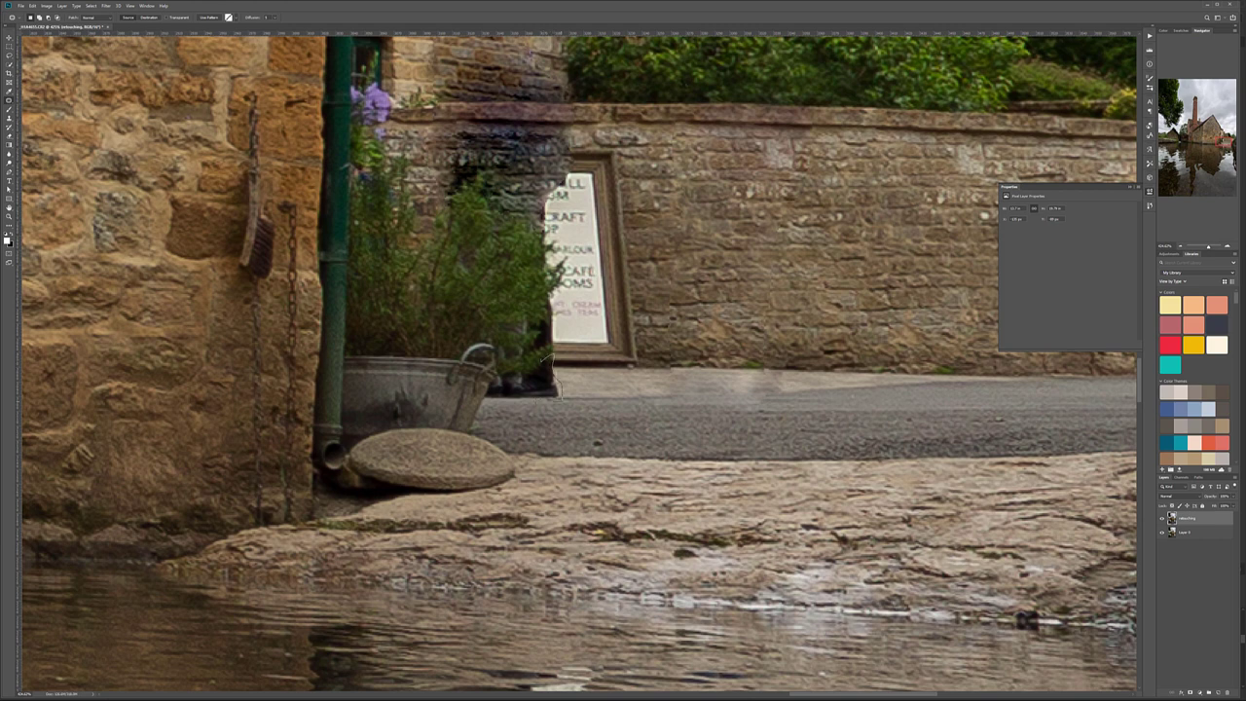
mouse_move(562, 393)
left_mouse_down()
mouse_move(516, 399)
mouse_move(487, 382)
mouse_move(546, 359)
left_mouse_up()
left_click_drag(544, 383, 735, 386)
key("ctrl+d")
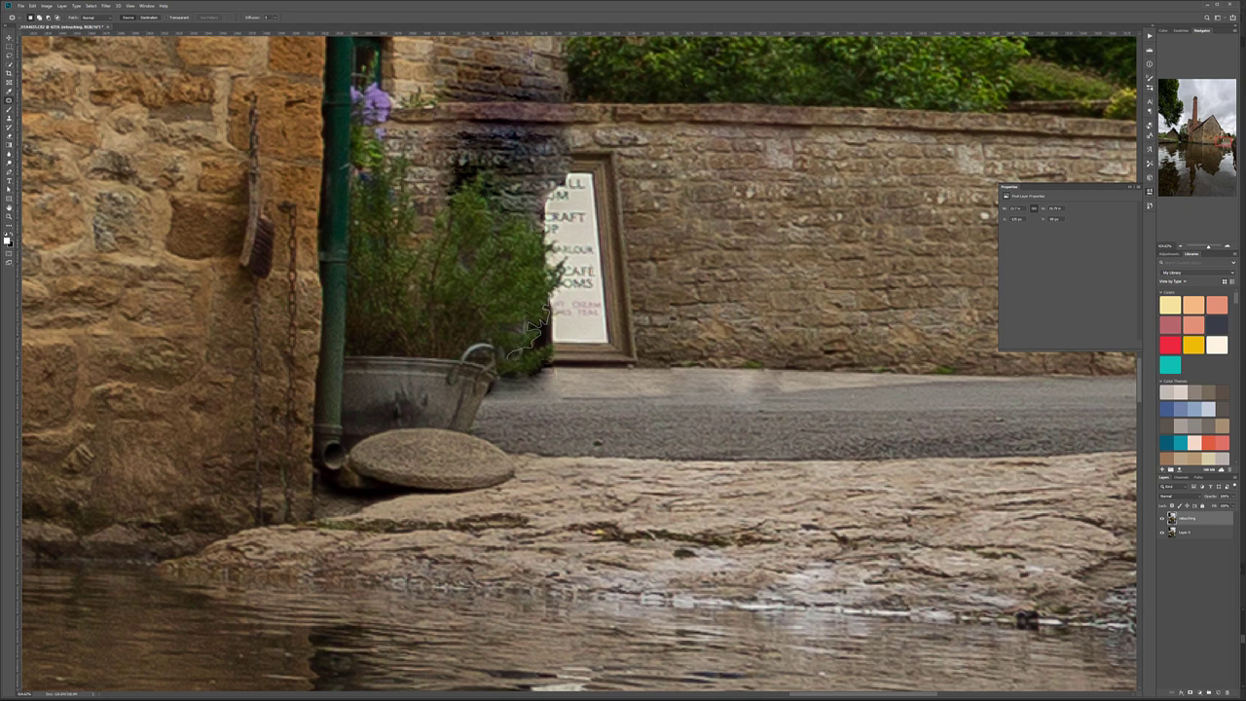
mouse_move(510, 350)
left_mouse_down()
mouse_move(554, 329)
mouse_move(554, 303)
mouse_move(727, 296)
left_mouse_up()
key("ctrl+d")
Step: Select the framed sign with a rectangular marquee and copy it from the retouching layer to a new layer
key("m")
left_click_drag(543, 146, 647, 368)
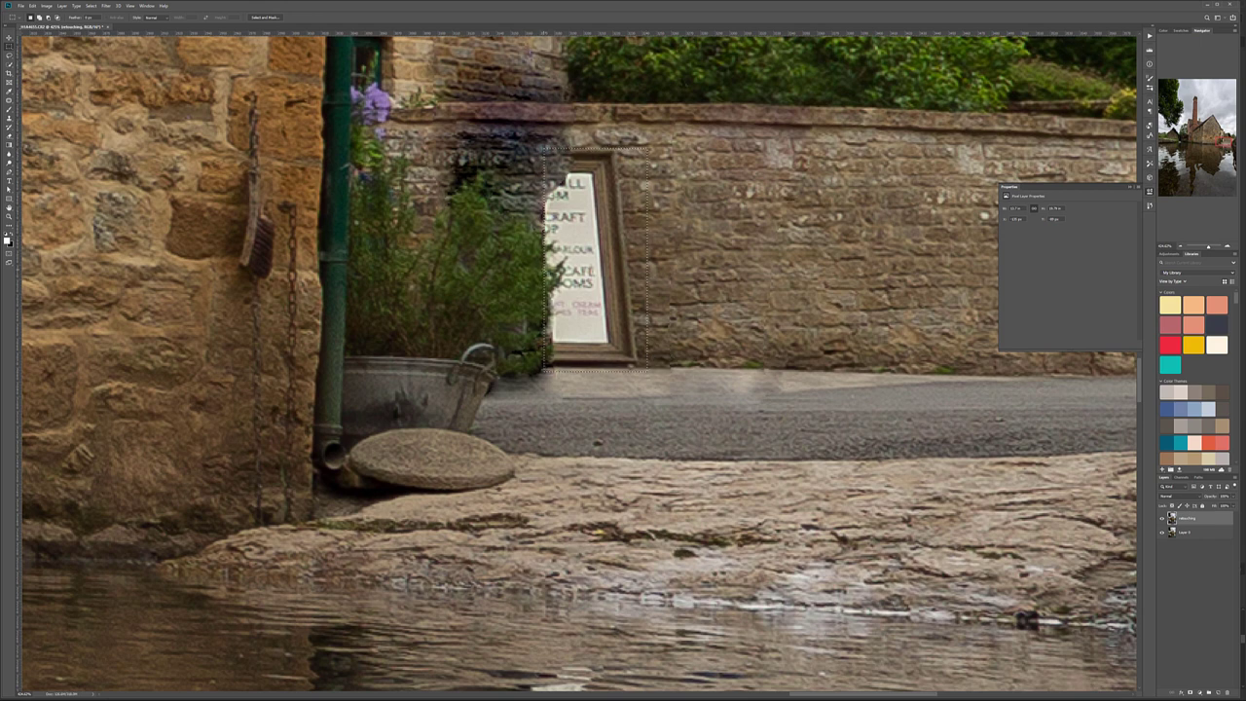
key("ctrl+j")
key("ctrl+z")
left_click(1164, 519)
left_click(1164, 519)
left_click(1196, 534)
left_click(1189, 520)
key("ctrl+j")
Step: Flip the copied sign layer horizontally
left_click(10, 37)
mouse_move(648, 360)
left_mouse_down()
mouse_move(695, 362)
mouse_move(658, 362)
left_mouse_up()
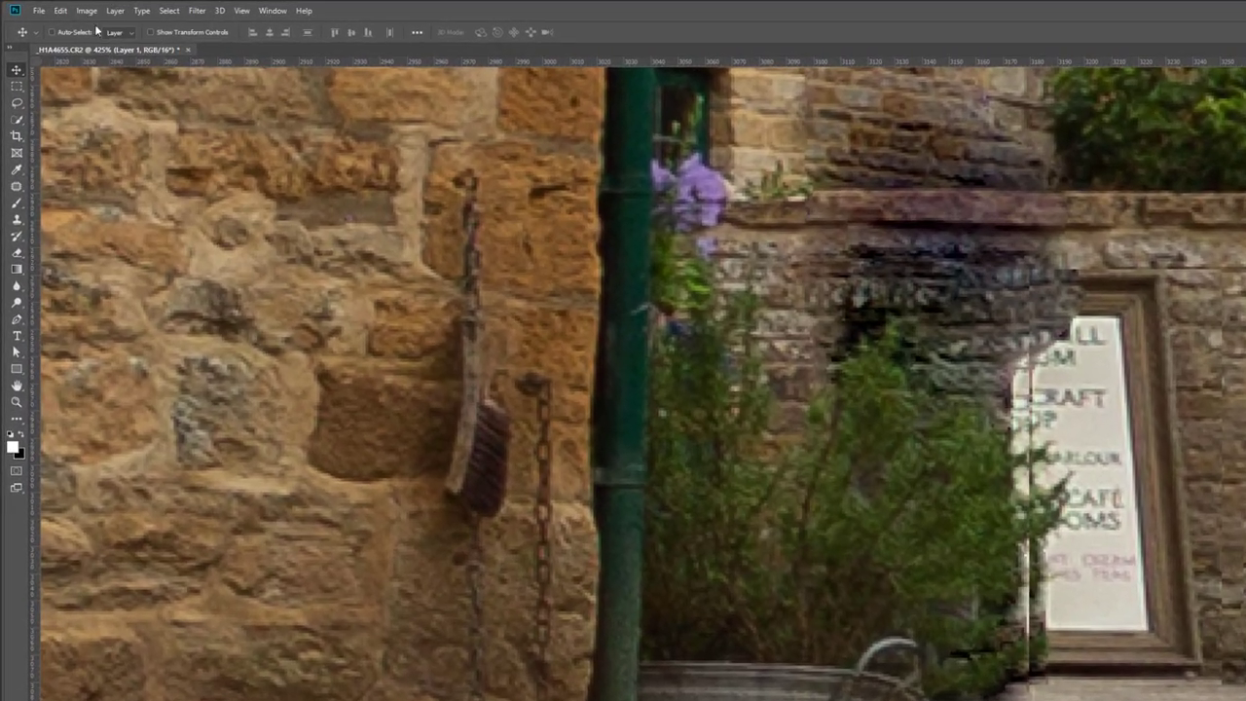
left_click(32, 5)
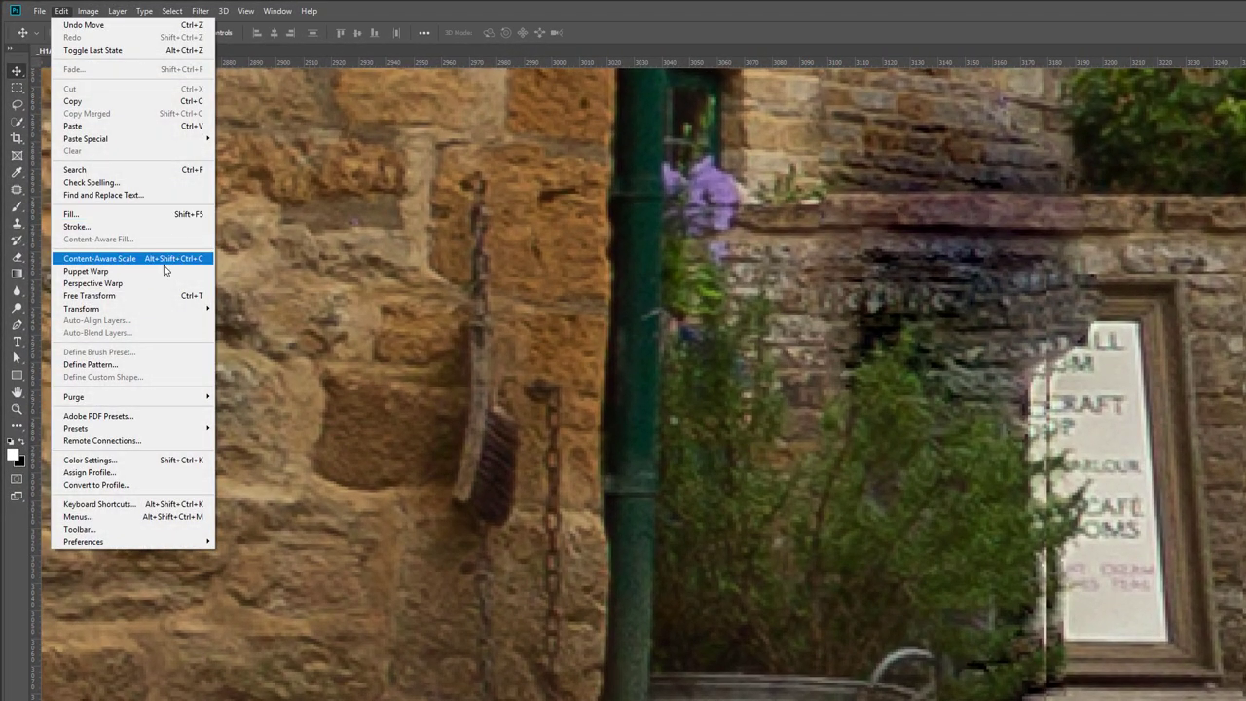
mouse_move(162, 313)
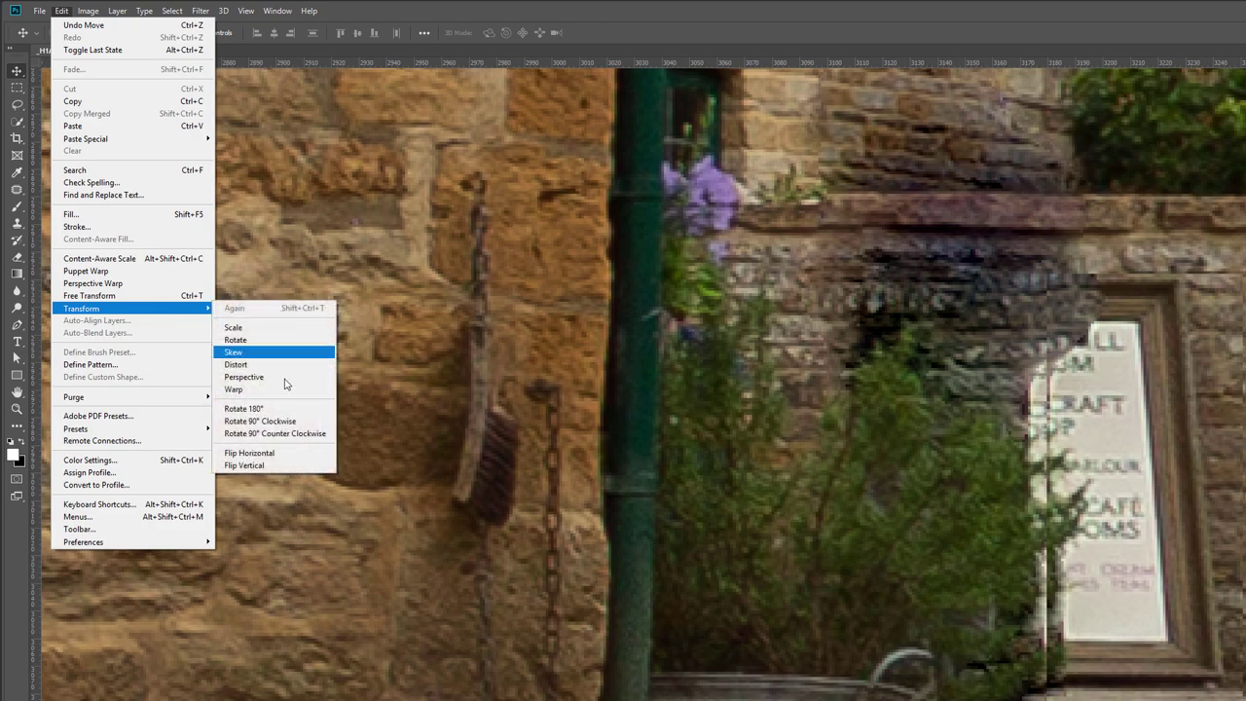
left_click(293, 455)
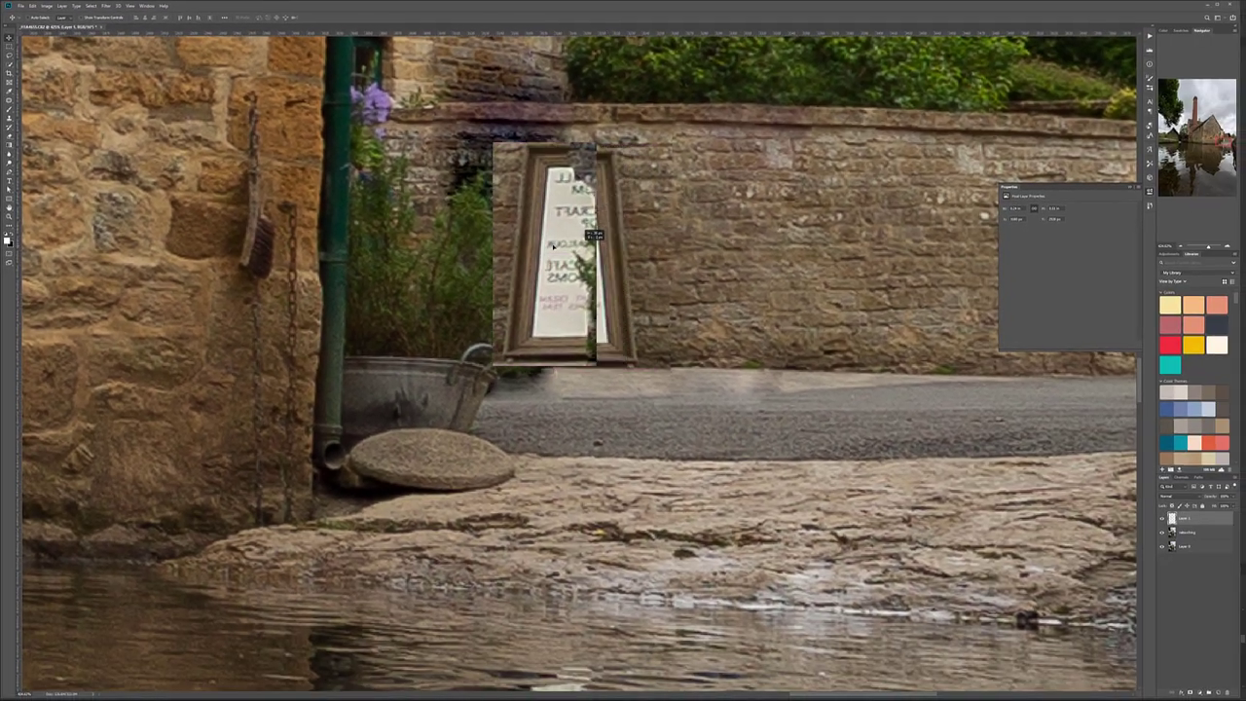
Step: Move the mirrored sign copy over the sign's damaged side and nudge it sideways to complete the frame
left_click_drag(609, 236, 530, 253)
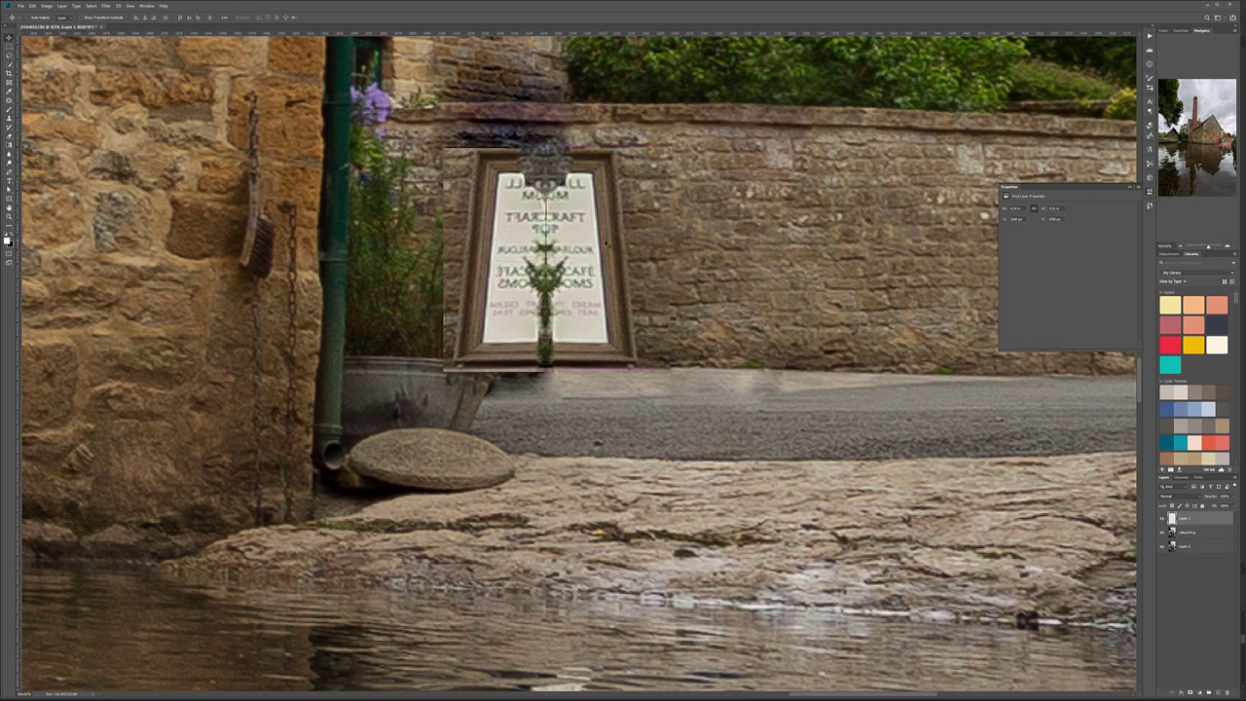
key("Right")
key("Right")
key("Left")
key("Left")
key("Left")
key("Left")
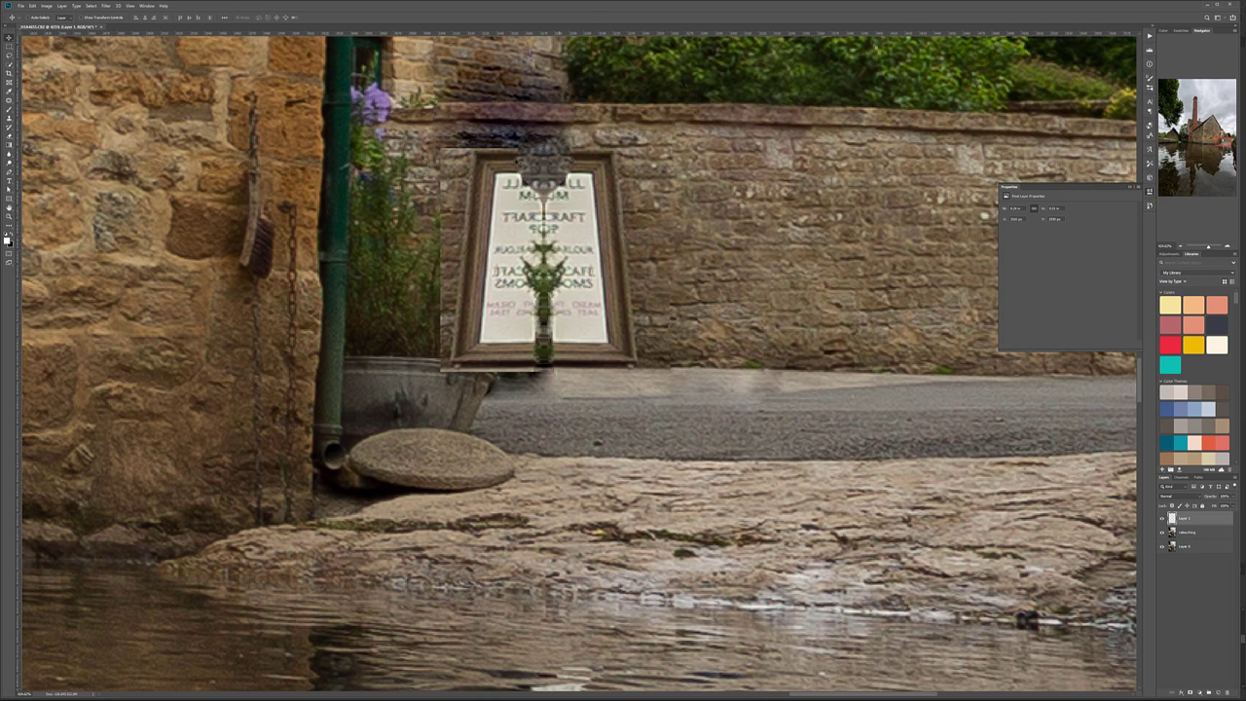
key("m")
left_click_drag(542, 127, 588, 407)
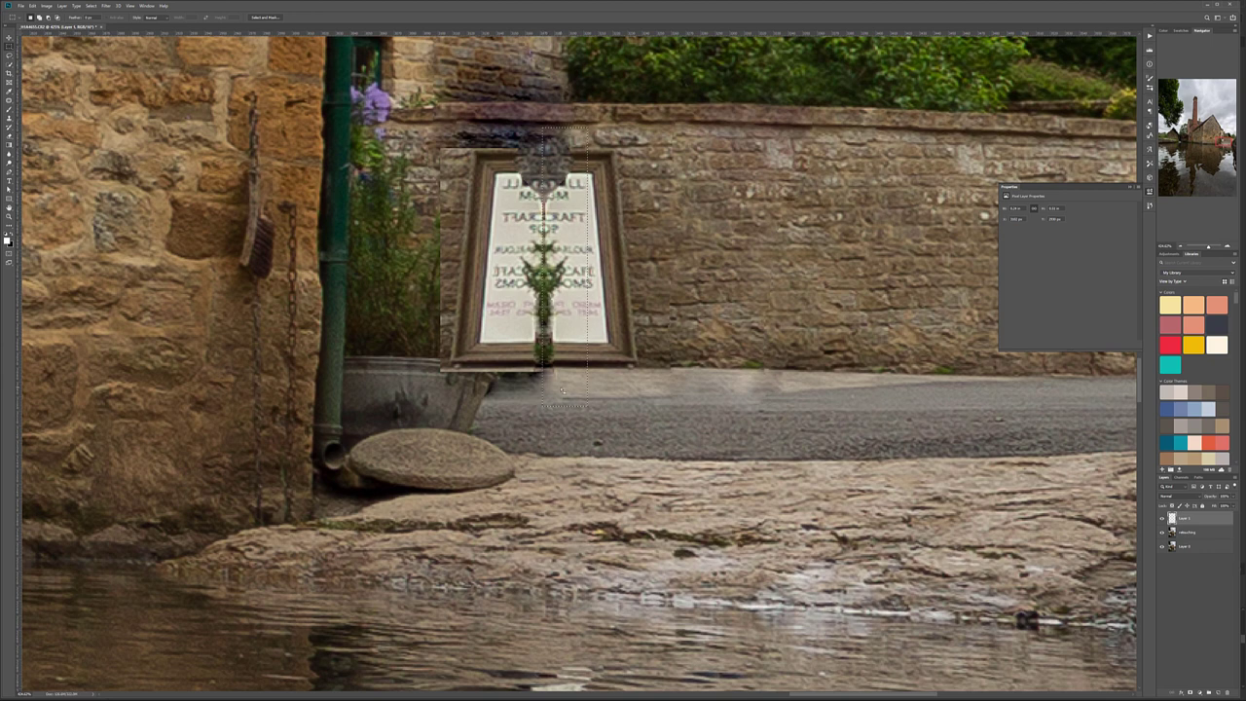
key("ctrl+d")
Step: Nudge the mirrored sign copy slightly right and lower its layer opacity until the plant shows through
key("v")
key("Right")
key("Right")
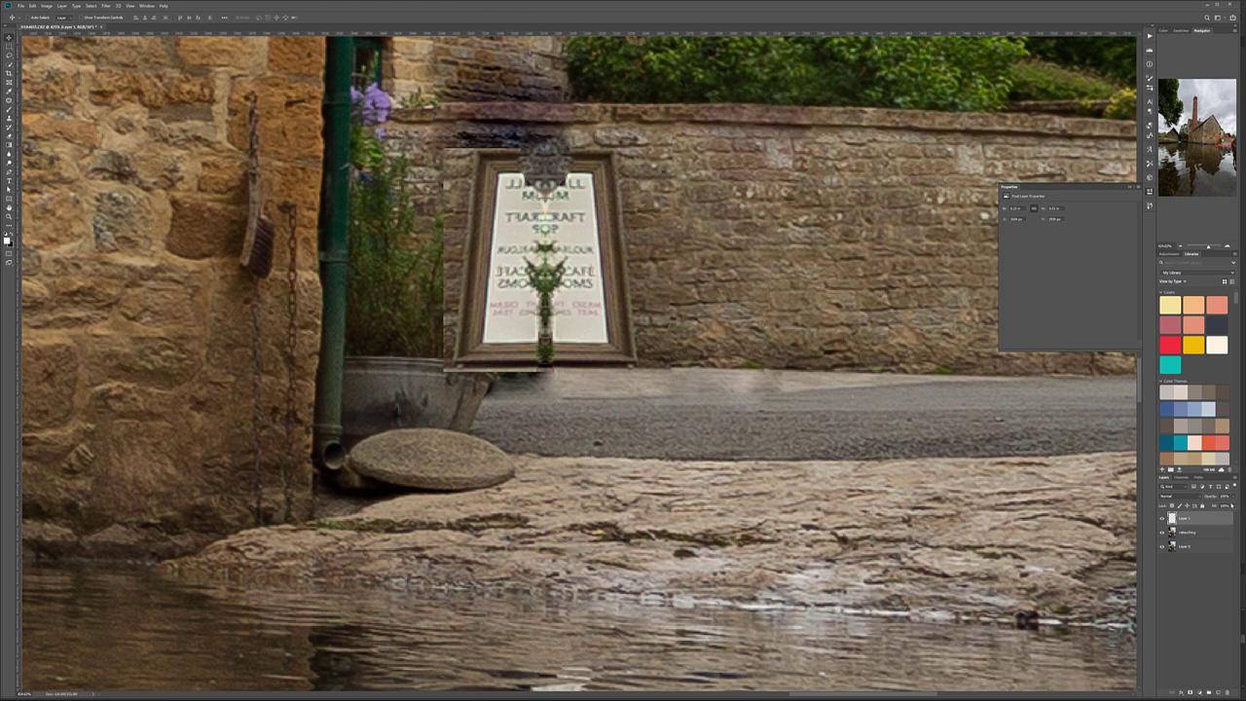
left_click_drag(1235, 505, 1207, 503)
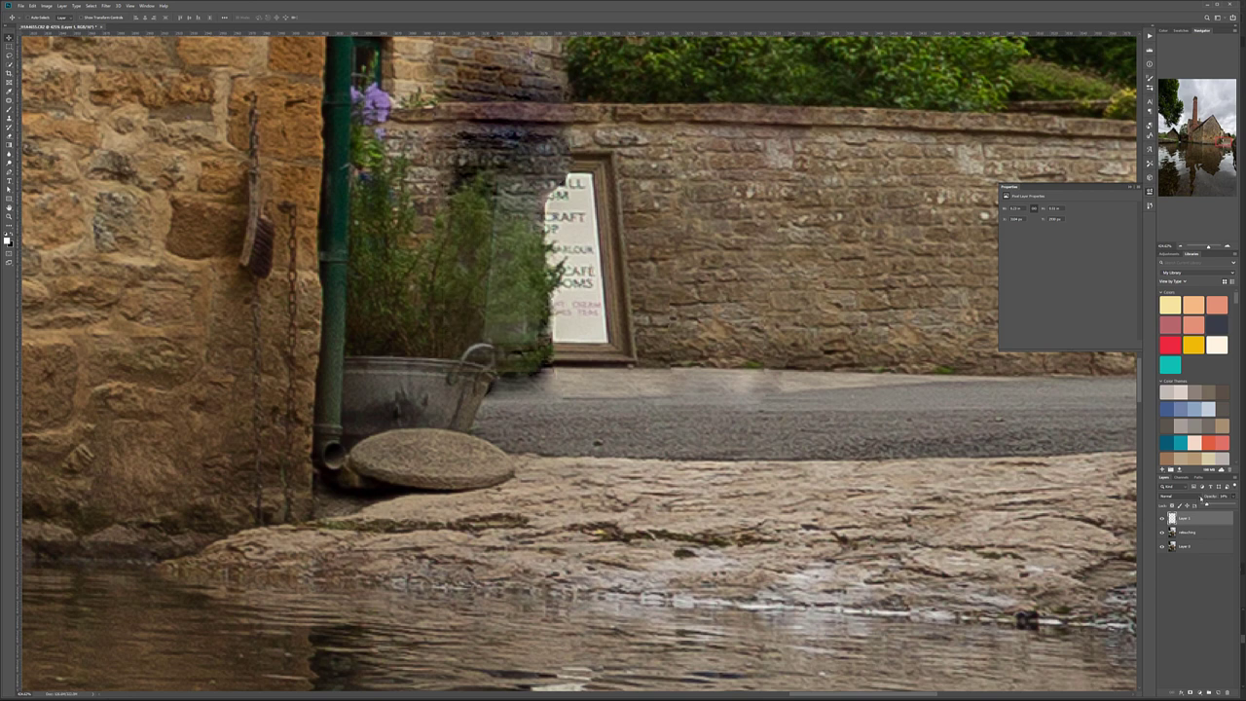
Step: Hide the mirrored sign copy and select the green plant foliage on the retouching layer with Color Range, adjusting the fuzziness
left_click(8, 109)
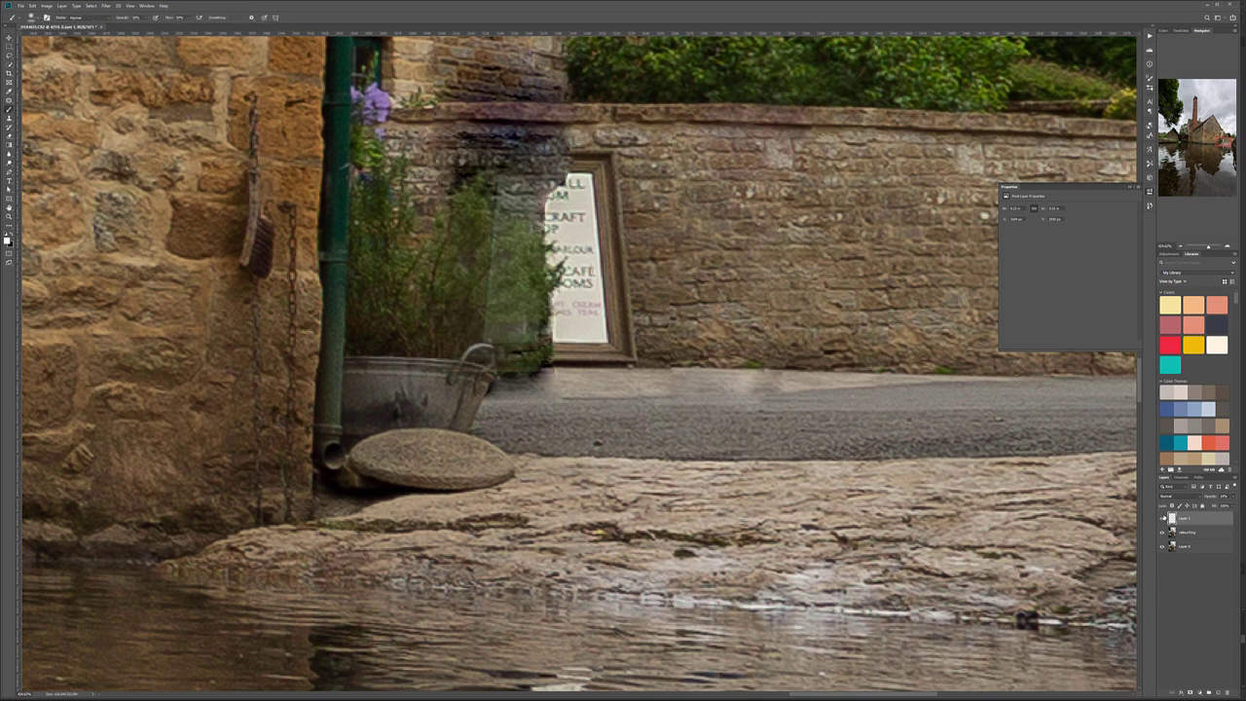
left_click(1171, 530)
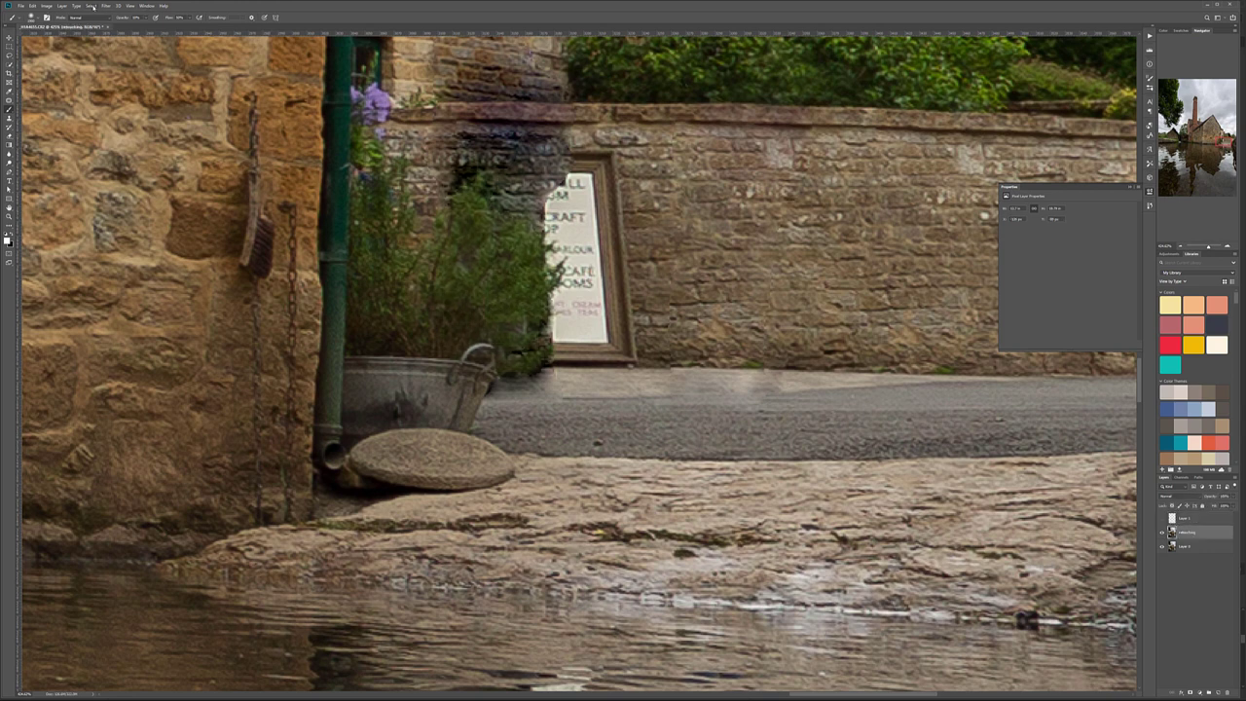
left_click(92, 6)
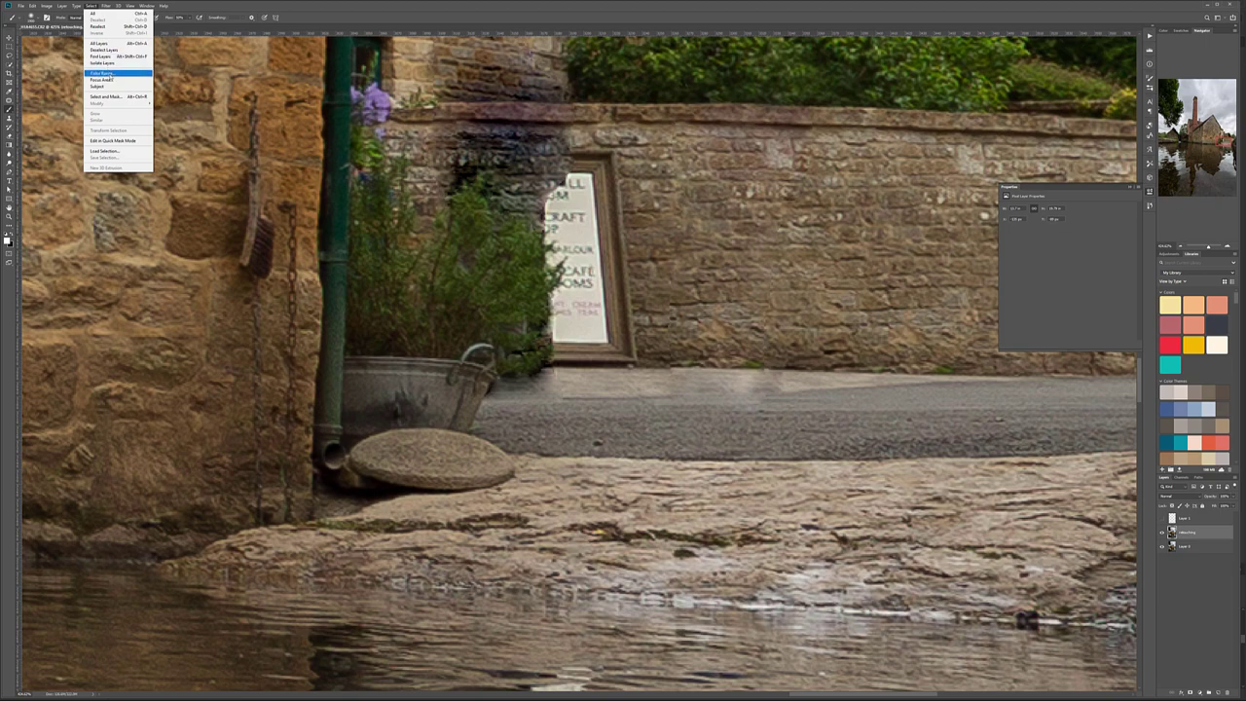
left_click(101, 74)
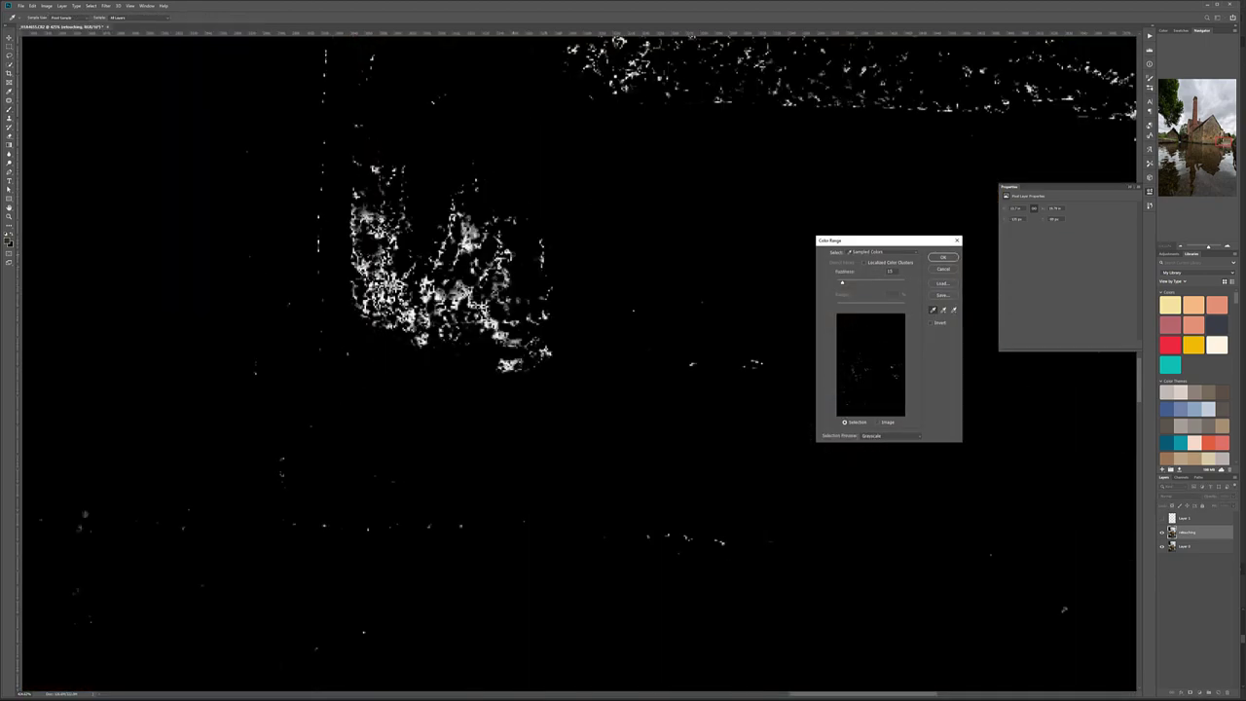
mouse_move(839, 283)
left_mouse_down()
mouse_move(872, 283)
mouse_move(855, 282)
left_mouse_up()
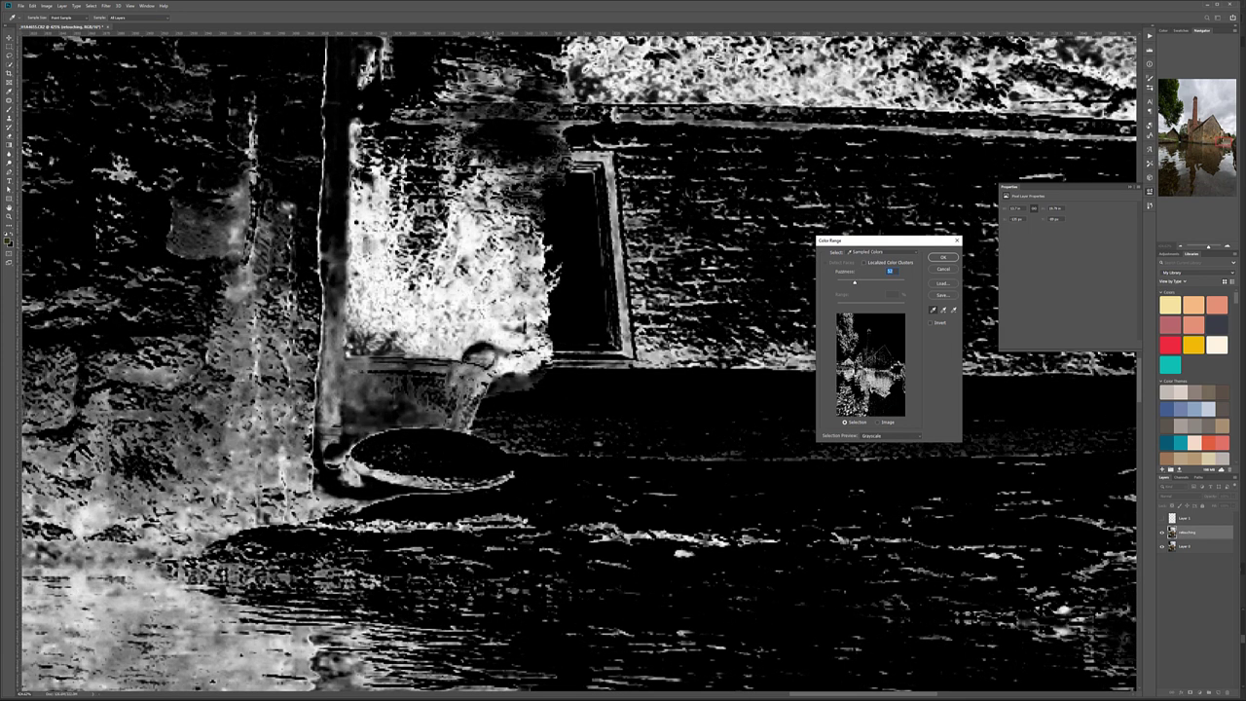
left_click(513, 244)
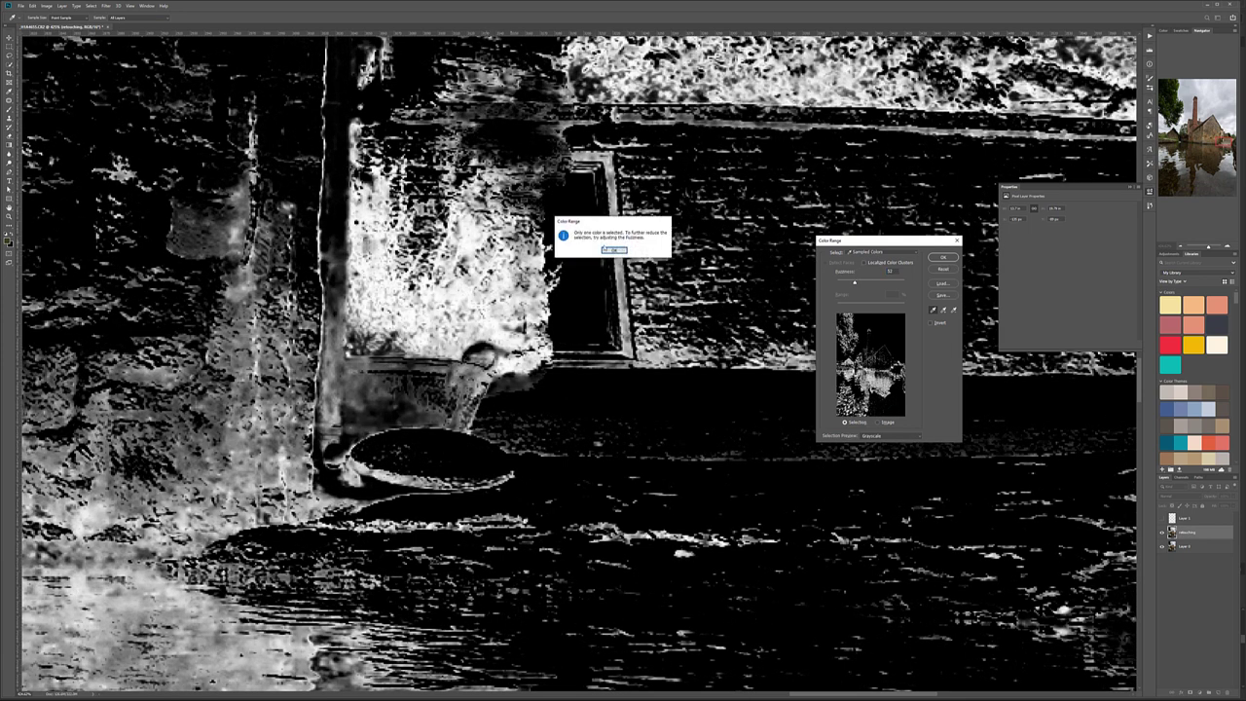
left_click(614, 250)
left_click(502, 270)
left_click(613, 252)
left_click(480, 265)
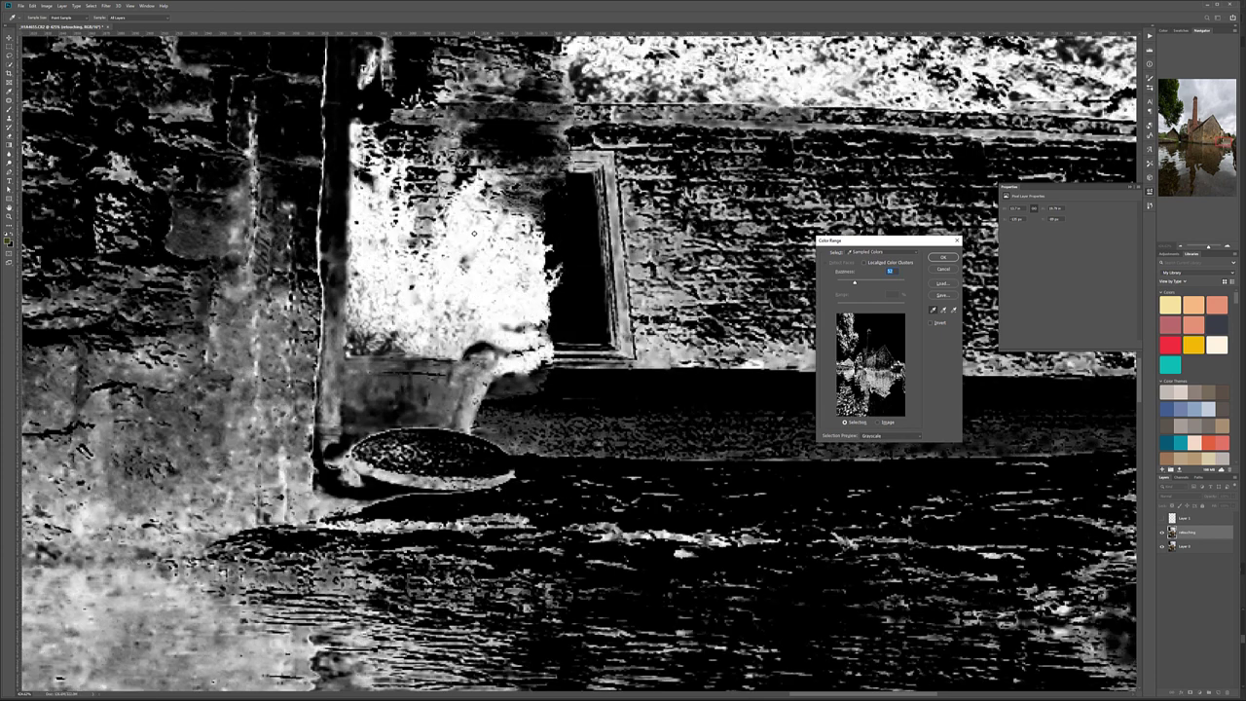
left_click_drag(855, 285, 847, 284)
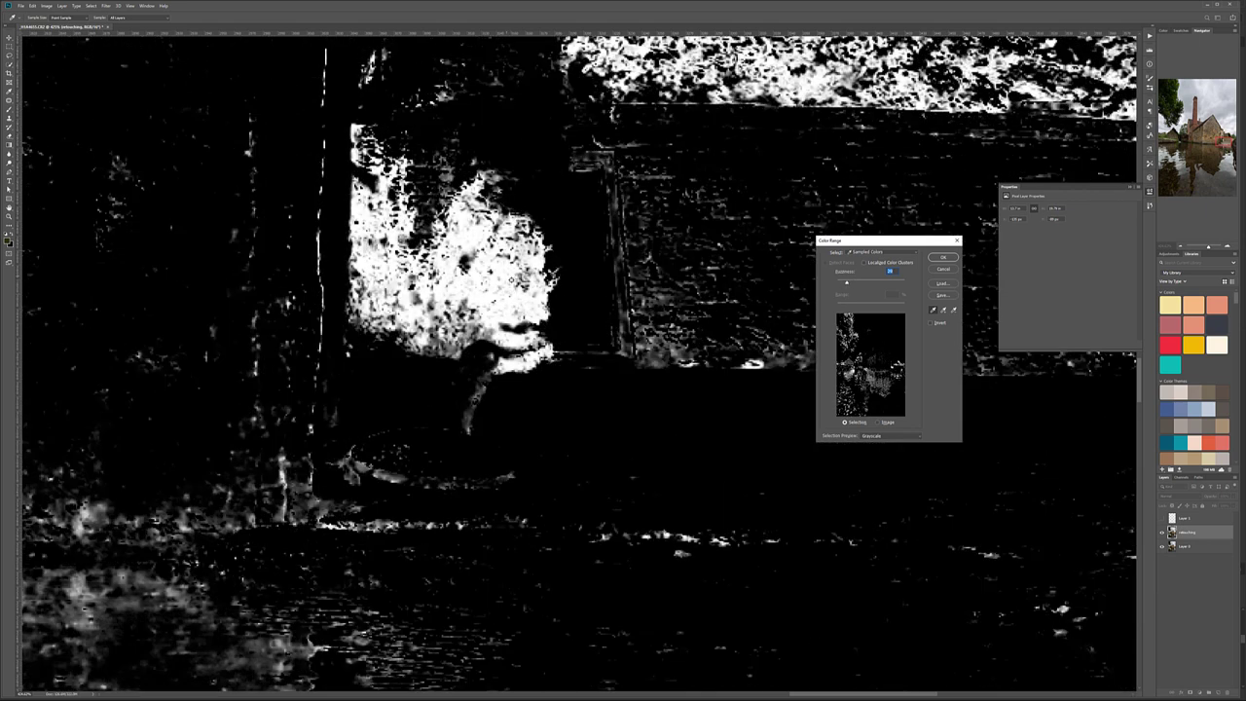
left_click(939, 256)
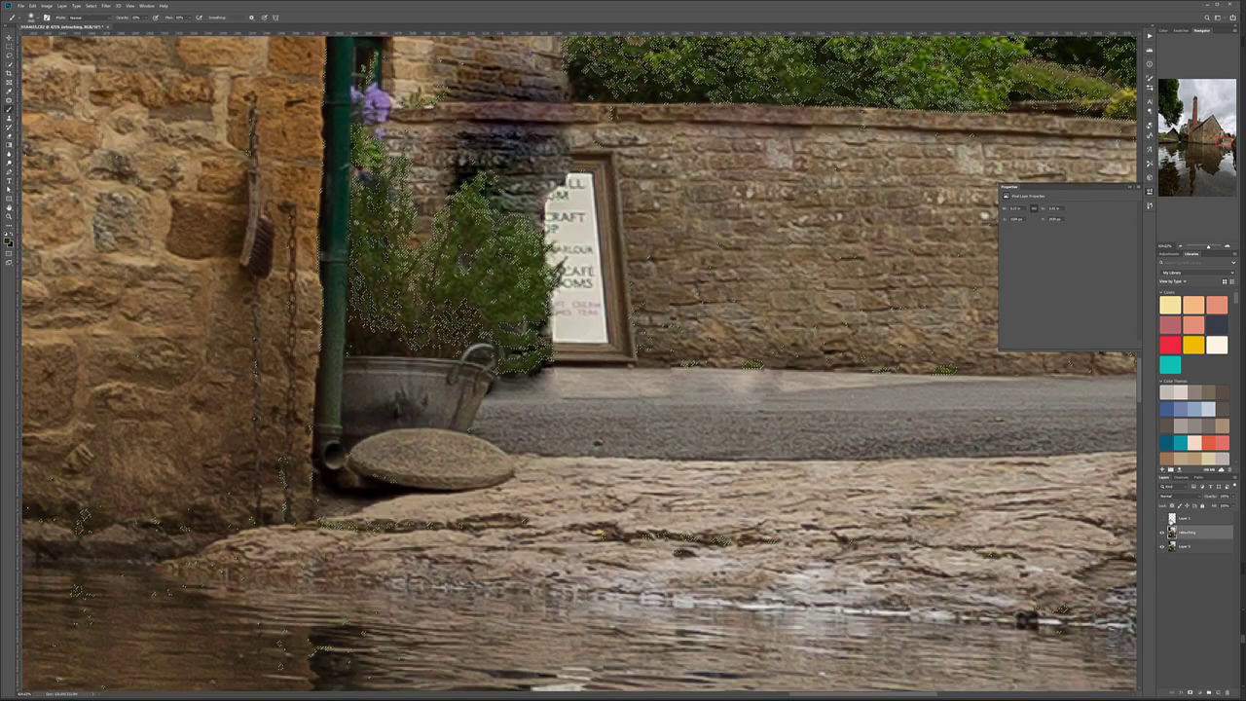
Step: Mask the mirrored sign copy with the foliage selection, restore its opacity to 100%, and invert the mask to bring the plant in front
left_click(1169, 517)
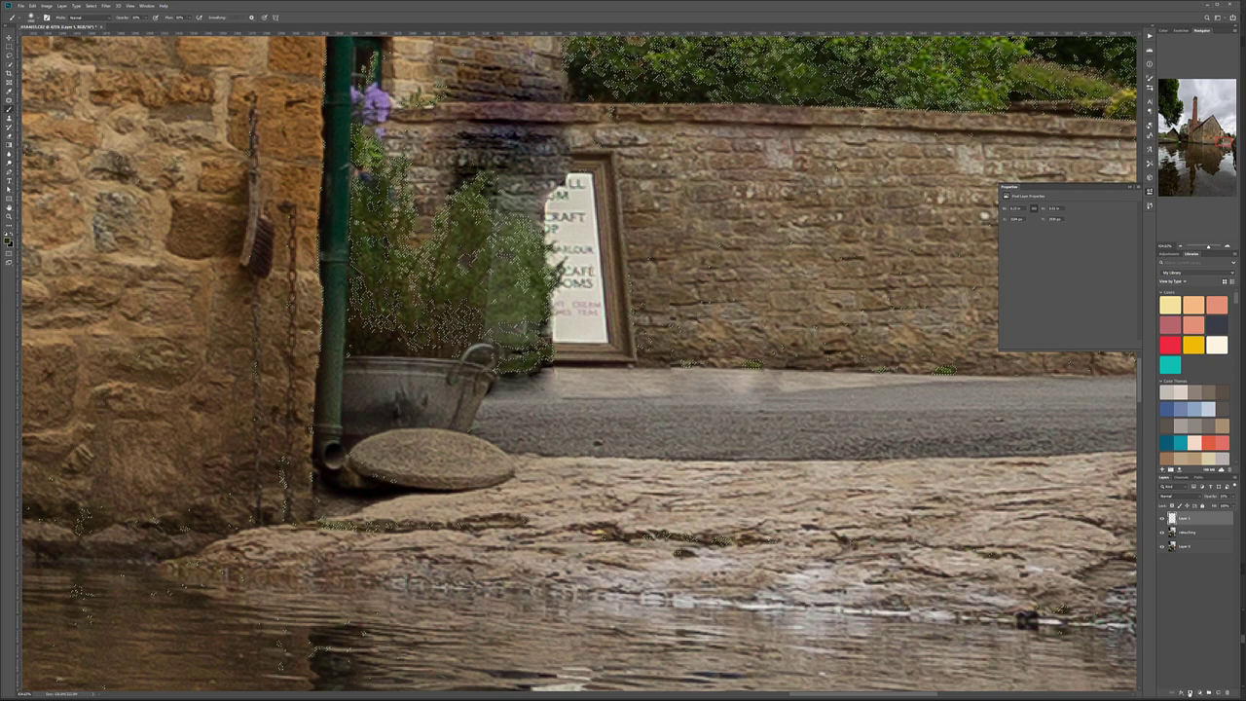
left_click(1189, 692)
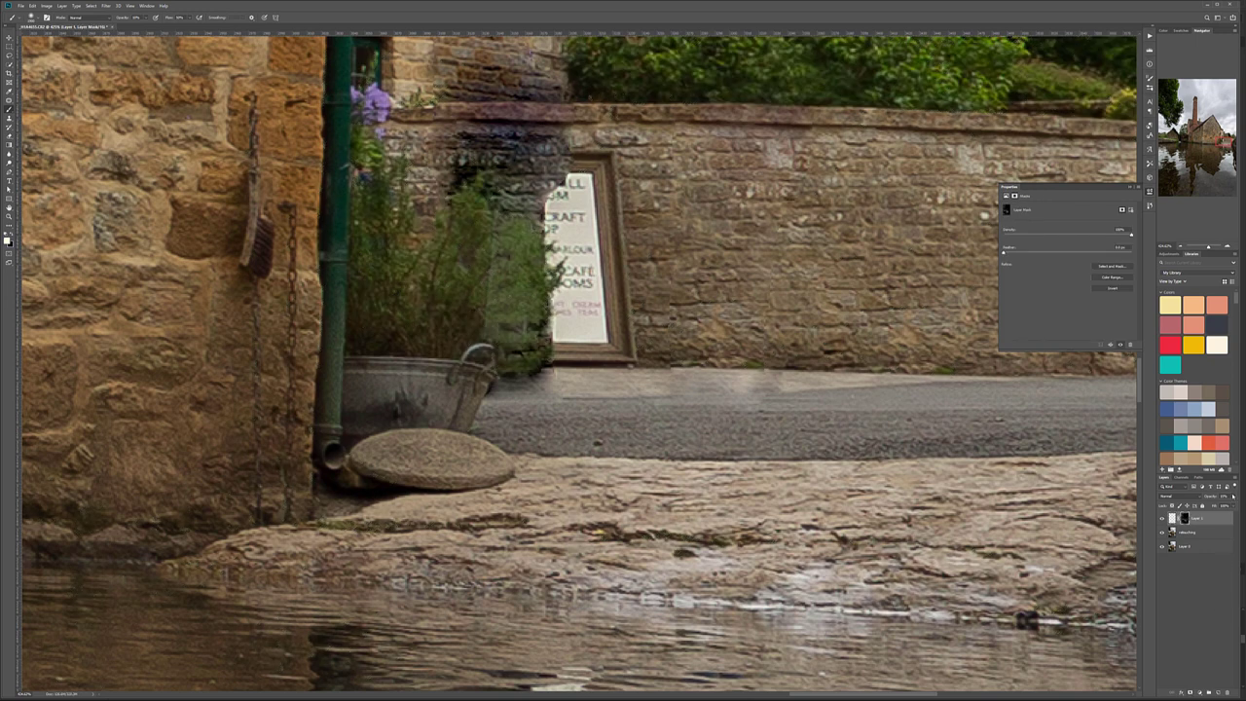
key("ctrl+z")
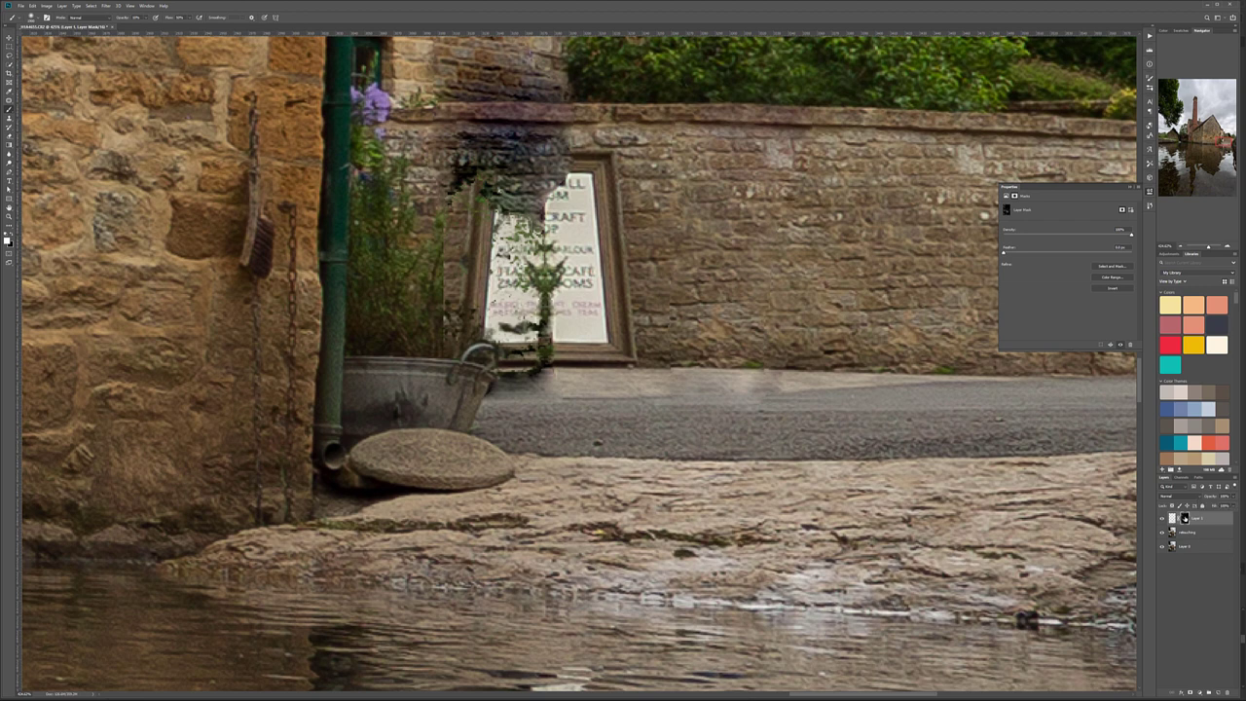
left_click(1185, 518, "shift")
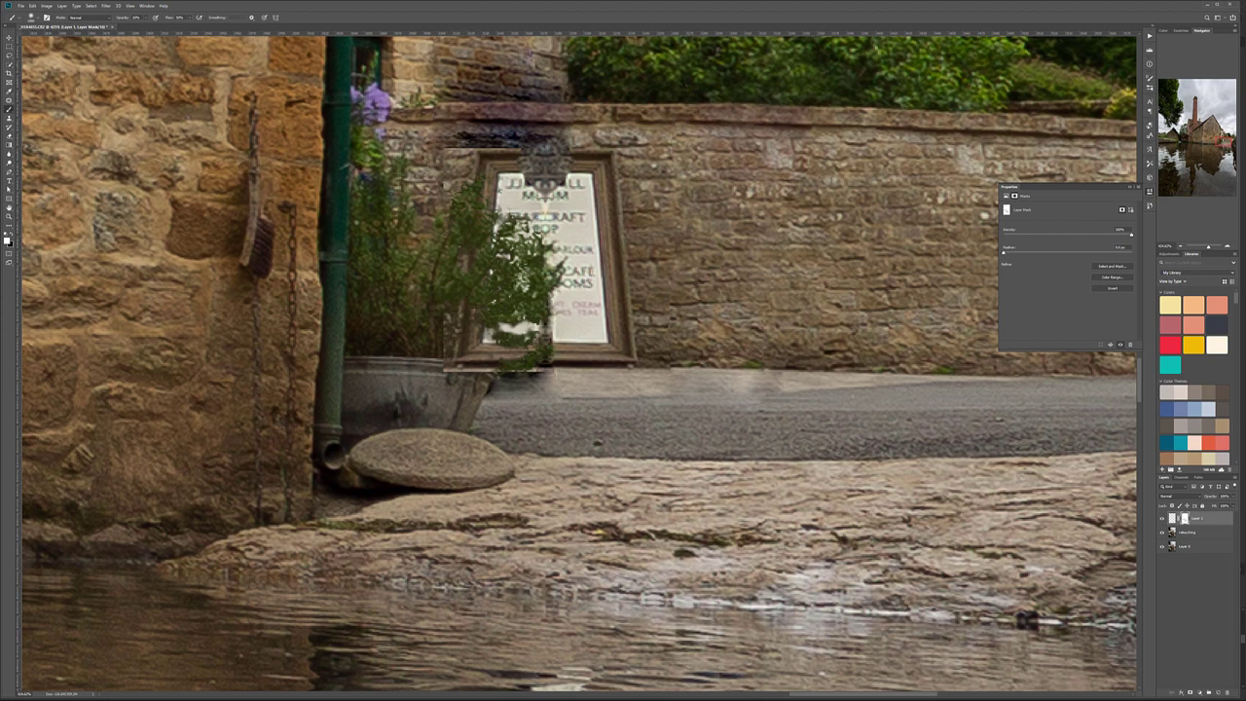
Step: Paint black on the sign copy's mask with a progressively smaller soft brush to uncover the metal tub and the plant's lower foliage
right_click(626, 255)
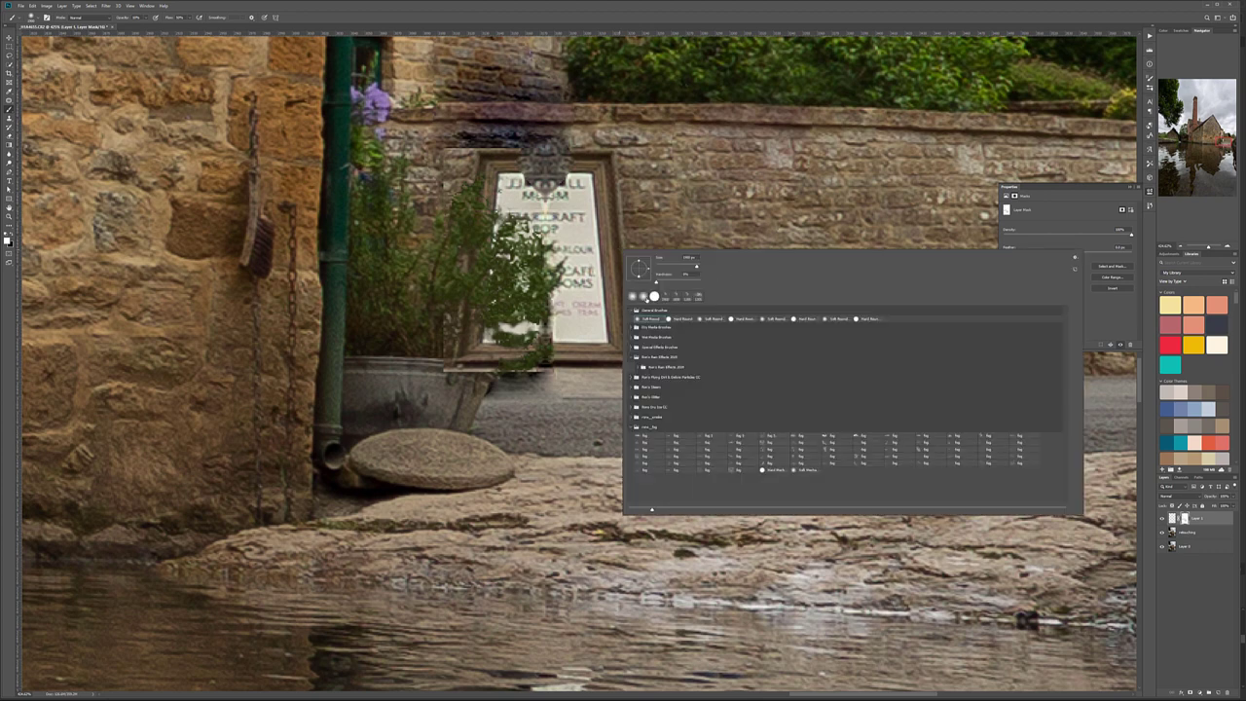
key("Return")
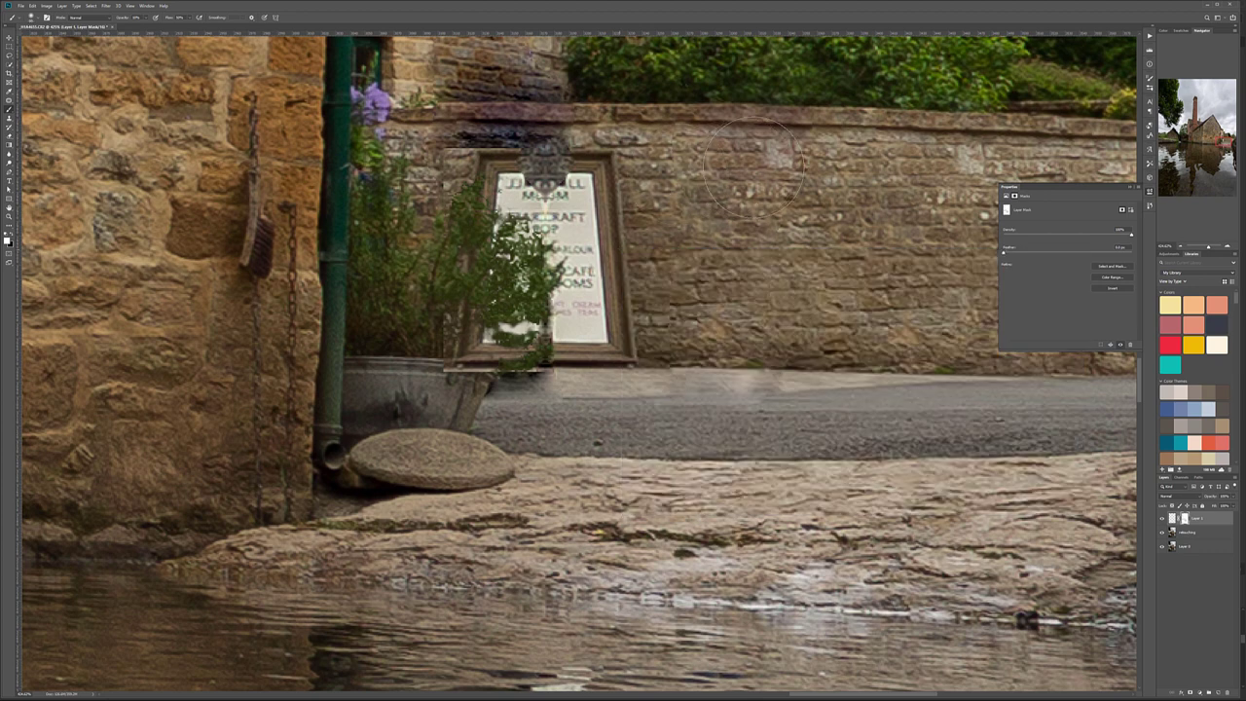
key("bracketleft")
key("bracketleft")
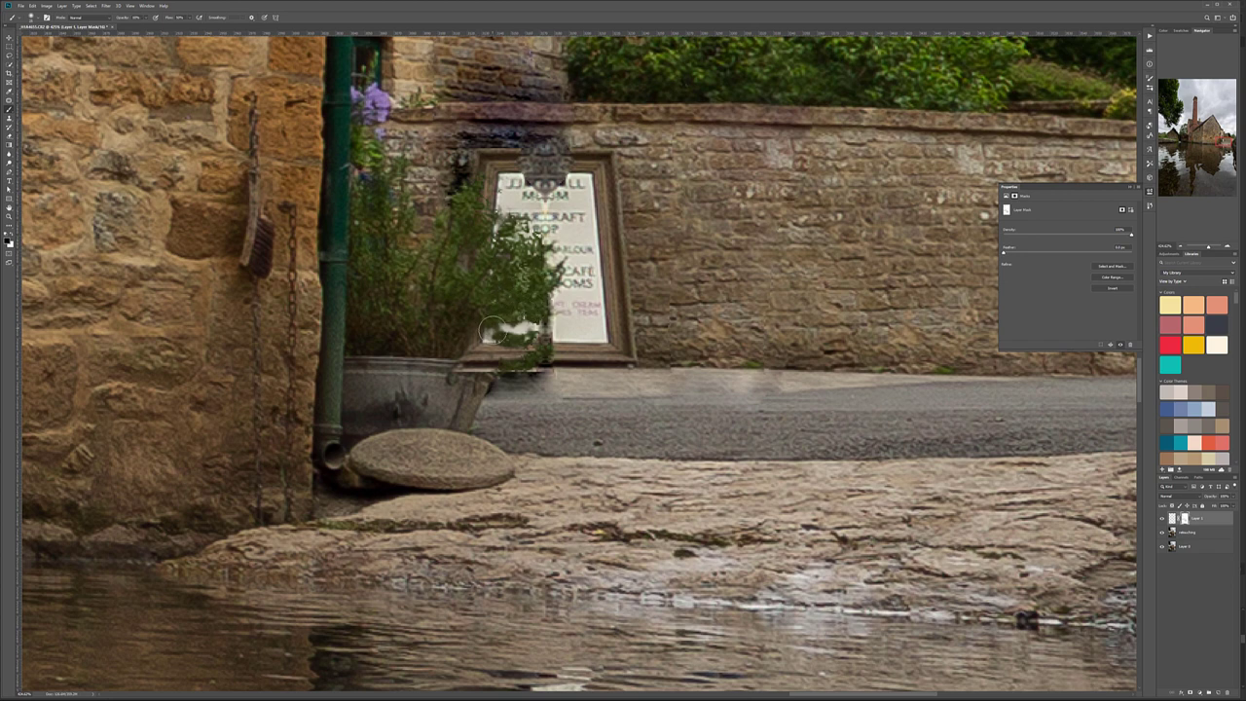
mouse_move(493, 318)
left_mouse_down()
mouse_move(536, 312)
mouse_move(509, 366)
mouse_move(460, 376)
left_mouse_up()
key("bracketleft")
key("bracketleft")
key("bracketleft")
mouse_move(493, 380)
left_mouse_down()
mouse_move(470, 369)
mouse_move(470, 343)
mouse_move(462, 358)
mouse_move(487, 370)
mouse_move(463, 362)
mouse_move(489, 350)
mouse_move(493, 368)
mouse_move(473, 341)
left_mouse_up()
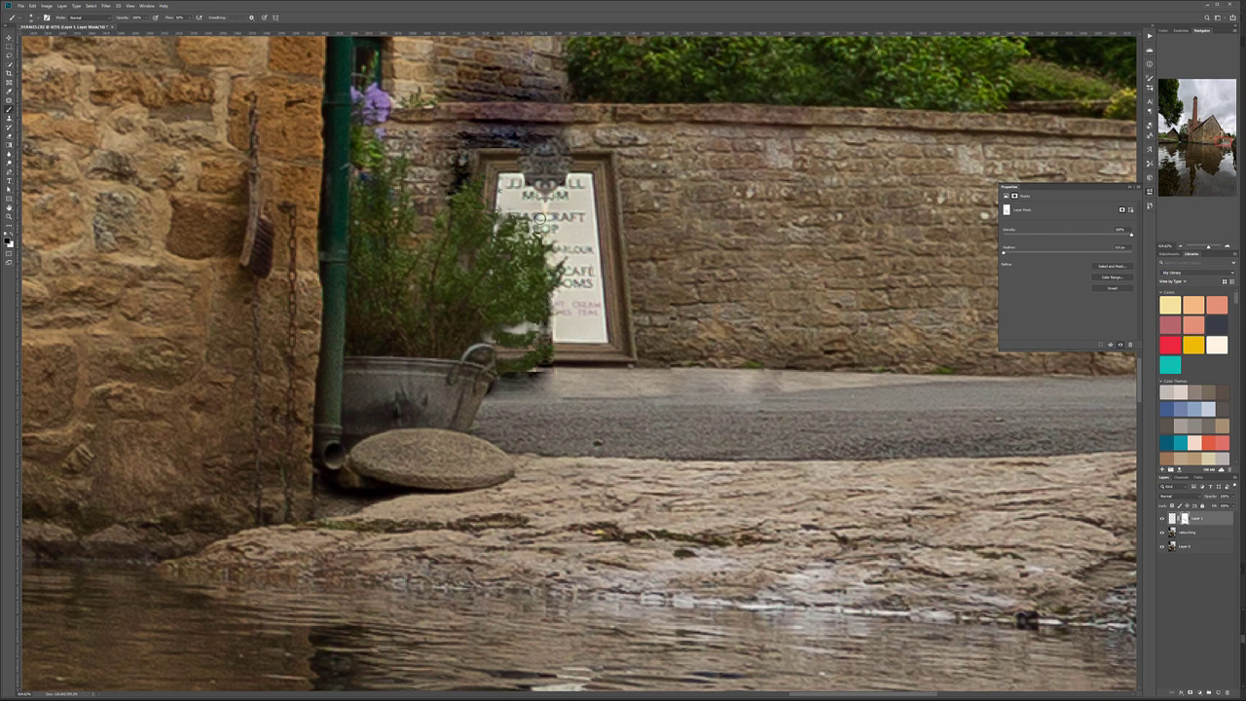
Step: Create a new layer above the masked sign and rebuild the smudged top of the sign's frame with the Clone Stamp
scroll(604, 224, "up", 5)
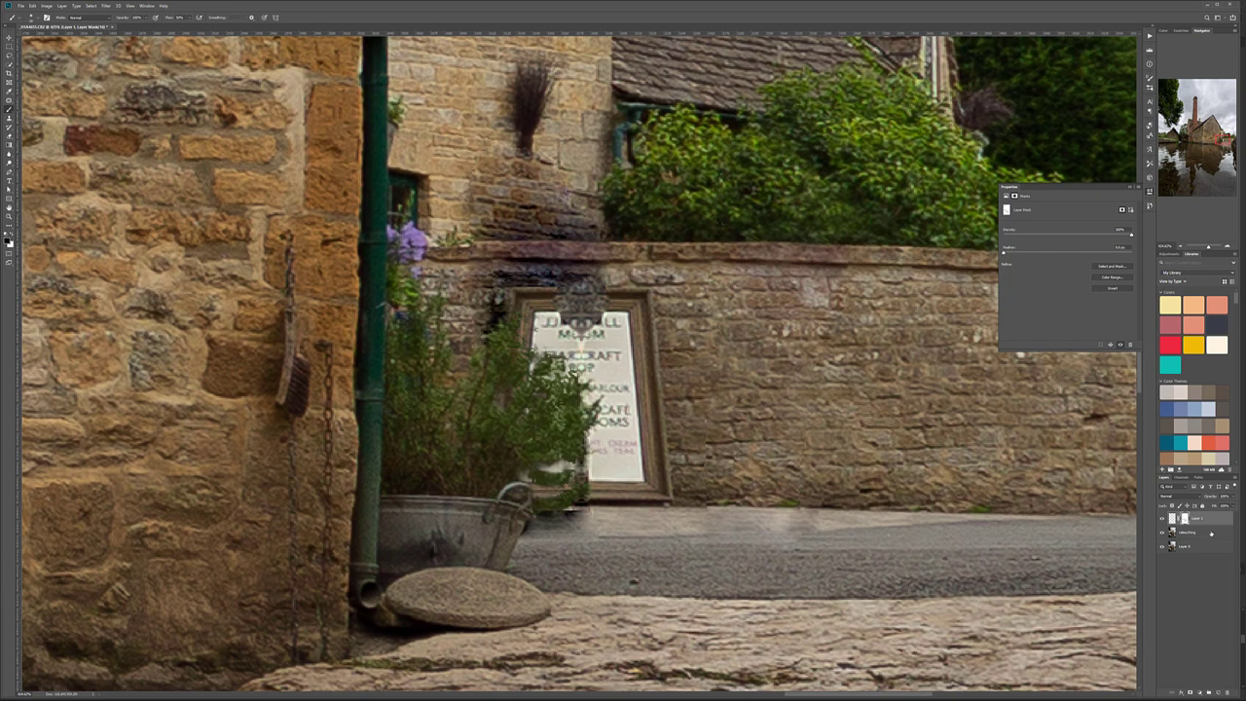
left_click(1219, 691)
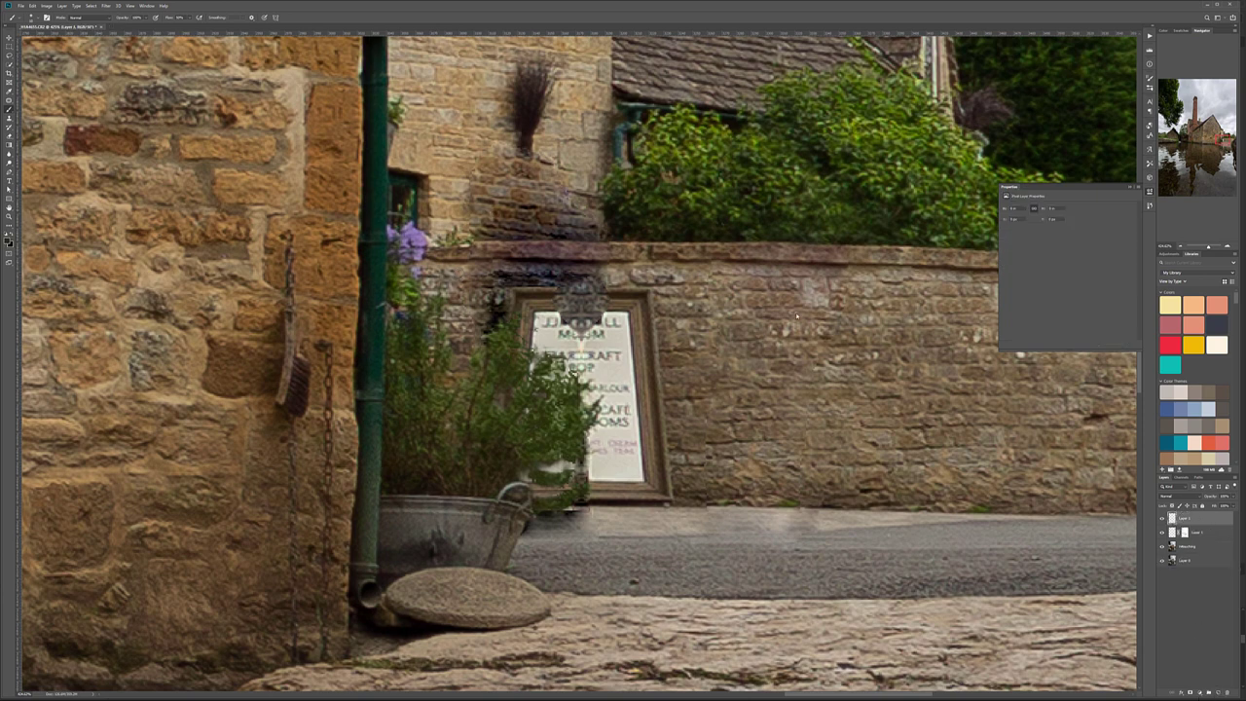
left_click(10, 118)
scroll(584, 302, "up", 3)
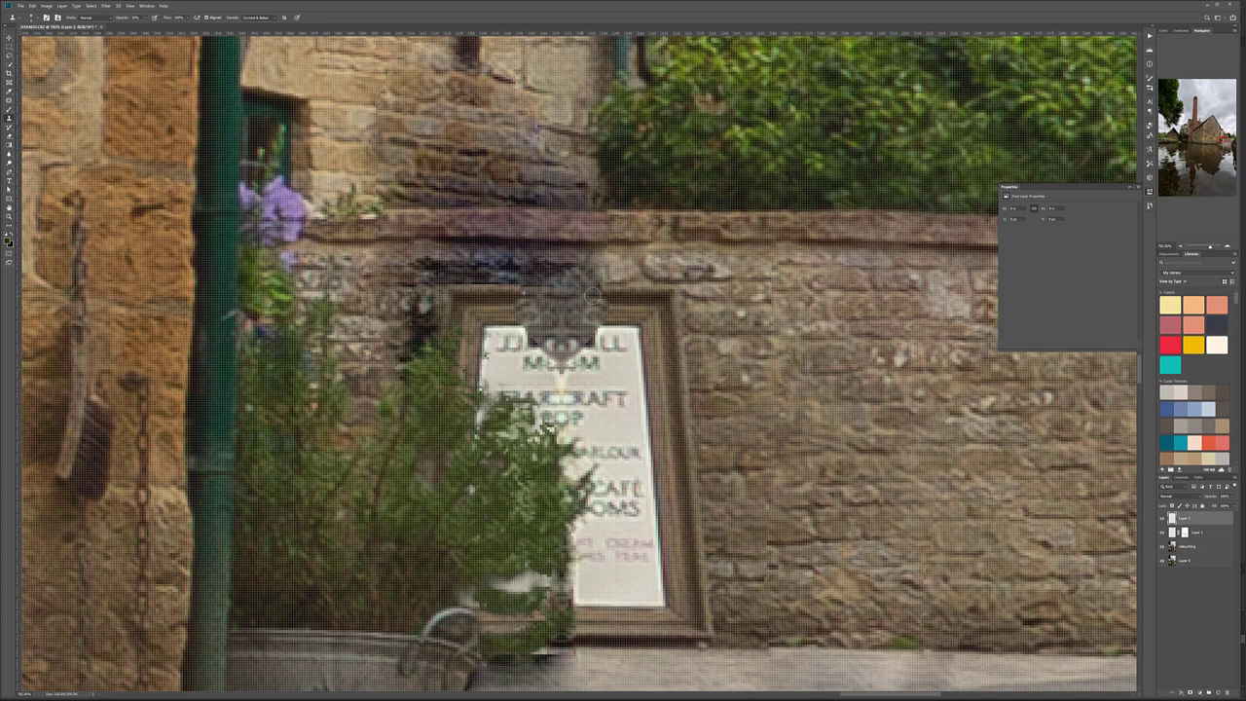
scroll(561, 290, "down", 3)
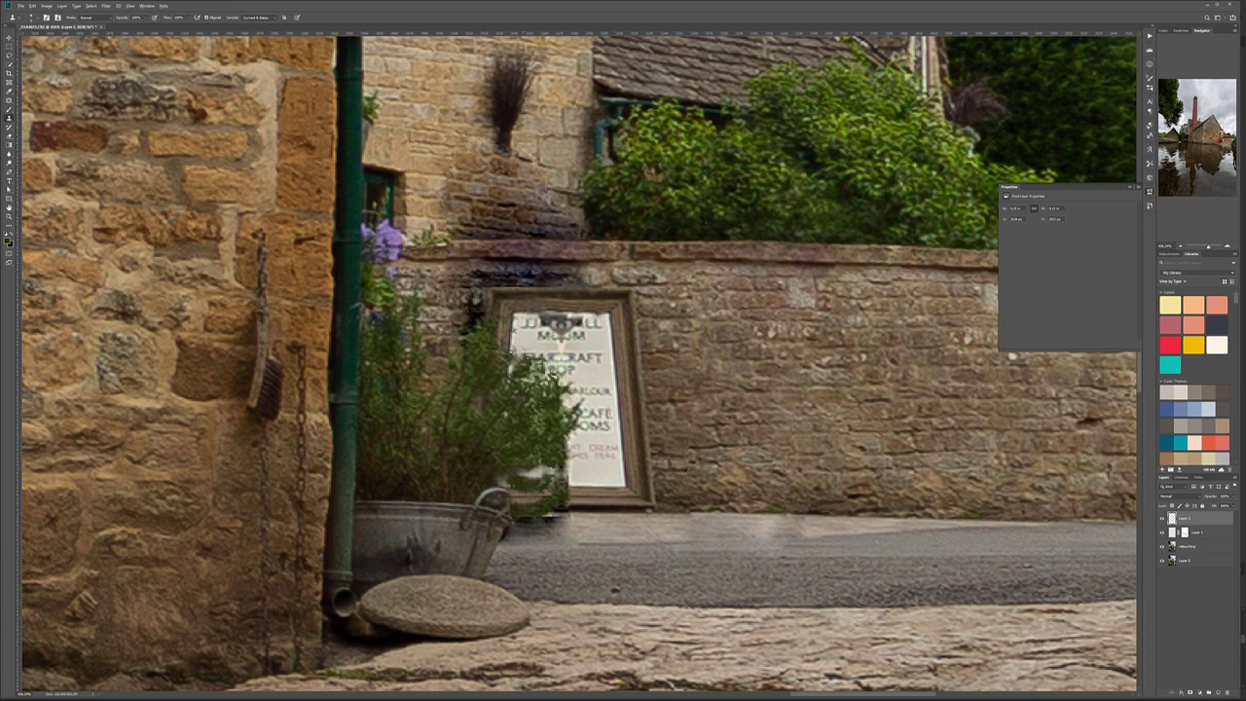
Step: Clone clean white board over the dark smudge and the overlapping, garbled lettering in the middle of the sign
scroll(551, 322, "down", 5)
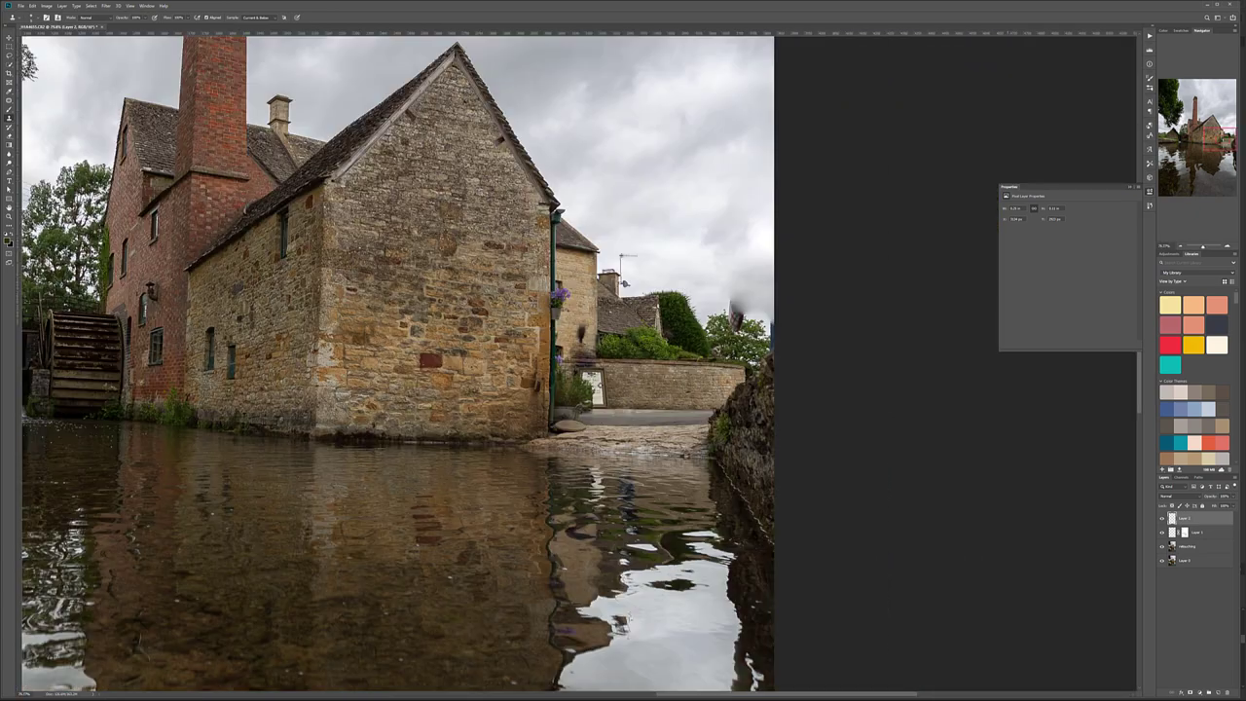
scroll(589, 387, "up", 6)
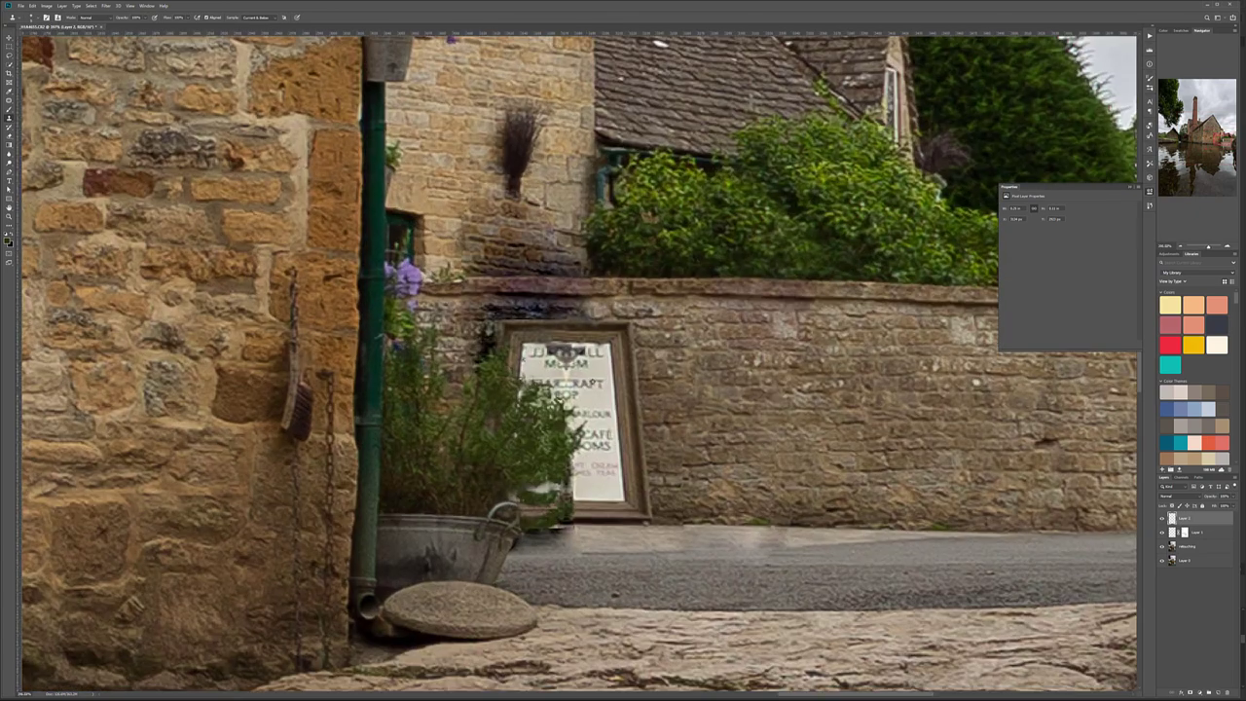
scroll(601, 367, "down", 1)
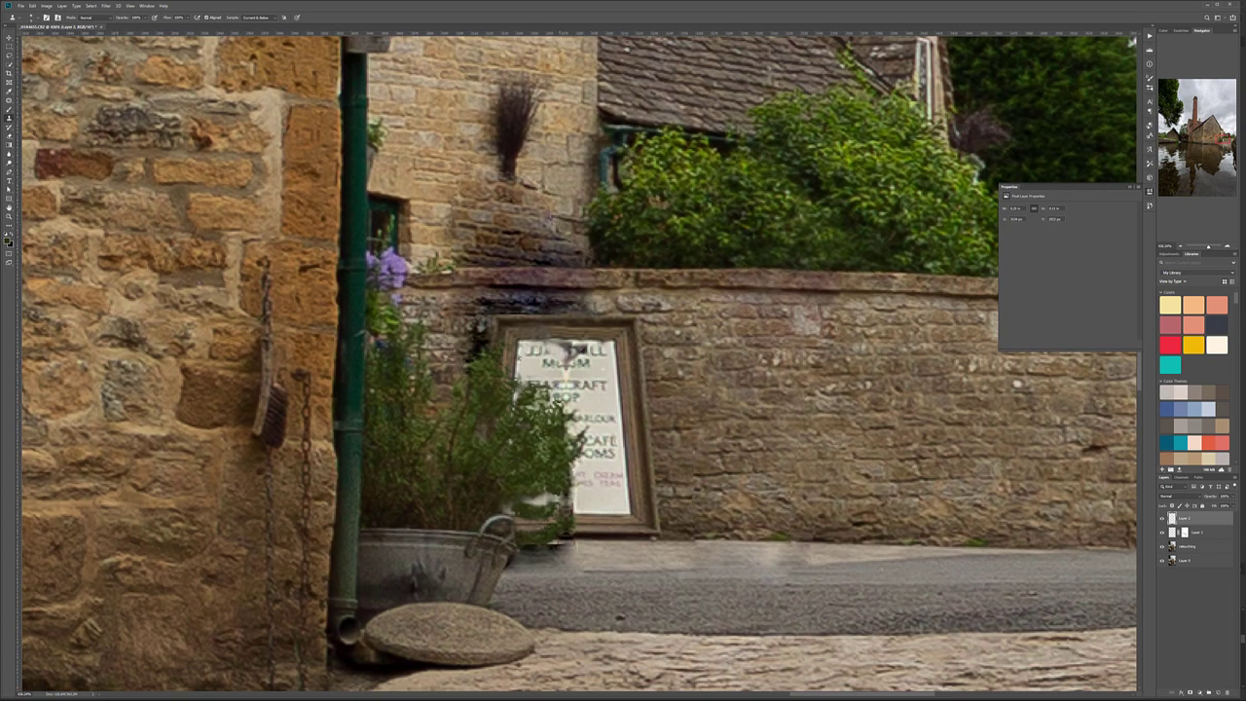
left_click_drag(574, 366, 576, 350)
left_click_drag(566, 388, 596, 410)
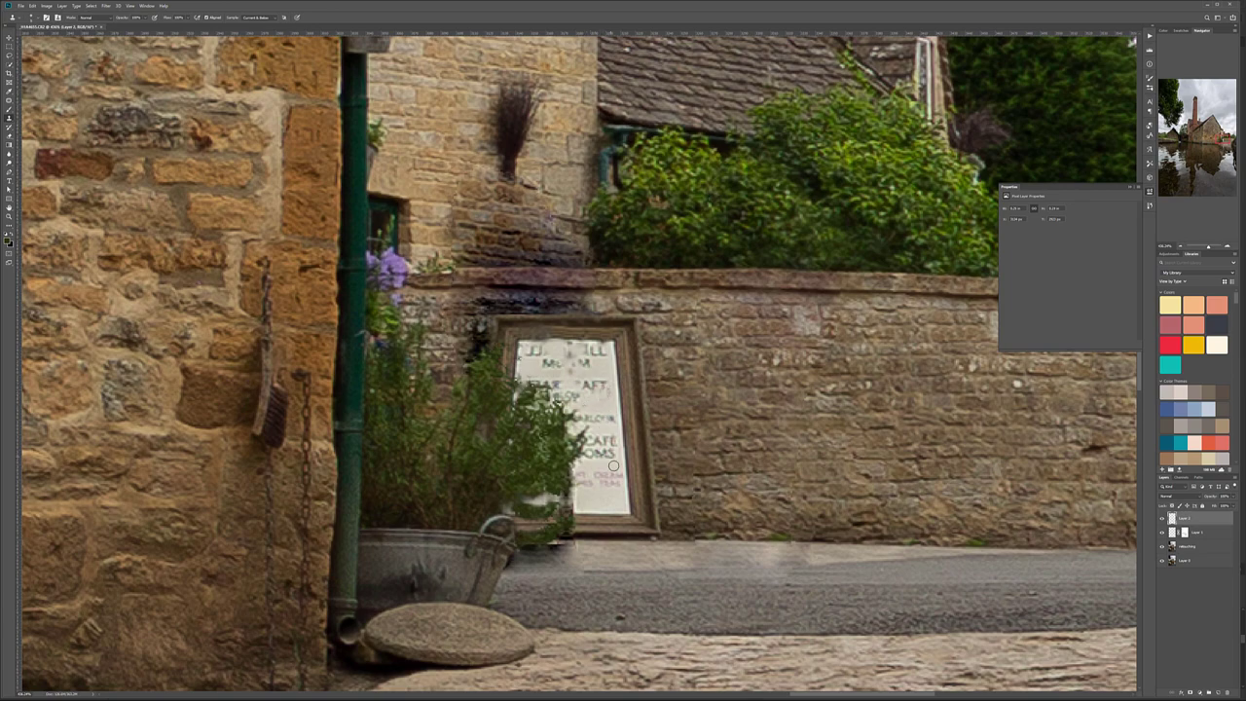
scroll(617, 467, "down", 5)
scroll(618, 466, "up", 6)
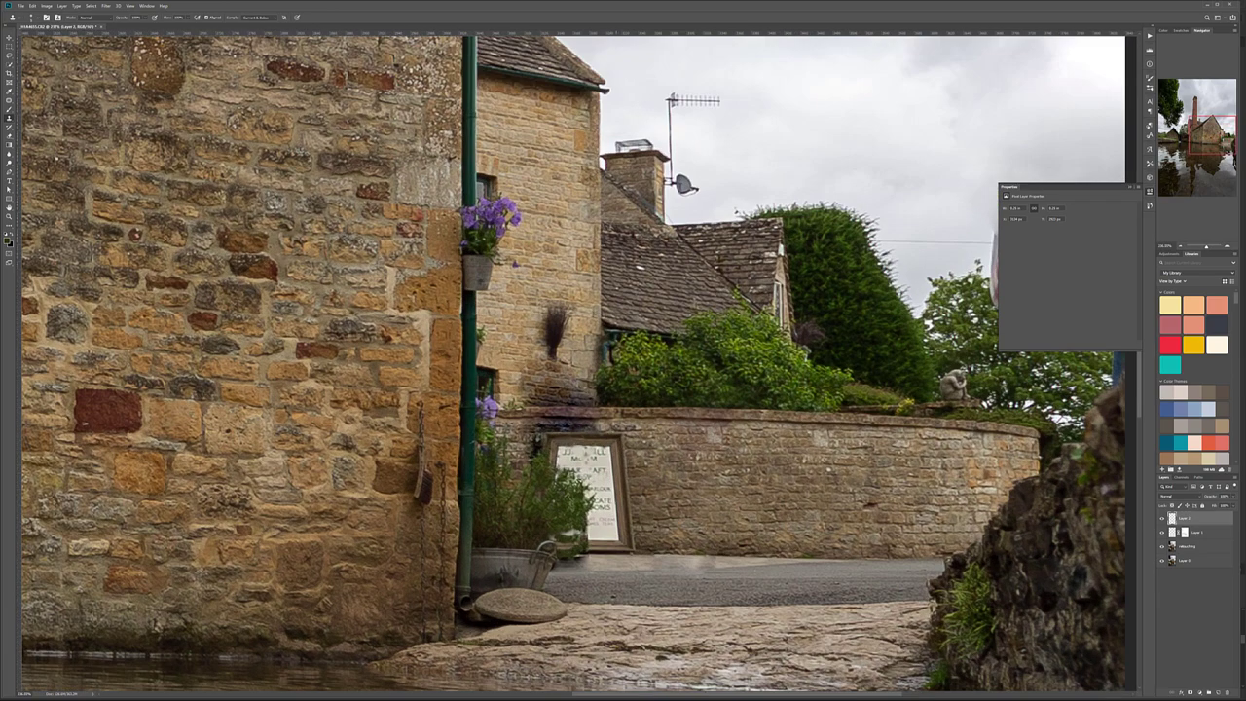
Step: Clone clean stonework over the dark smears on the garden wall above and beside the sign's frame
scroll(565, 458, "down", 2)
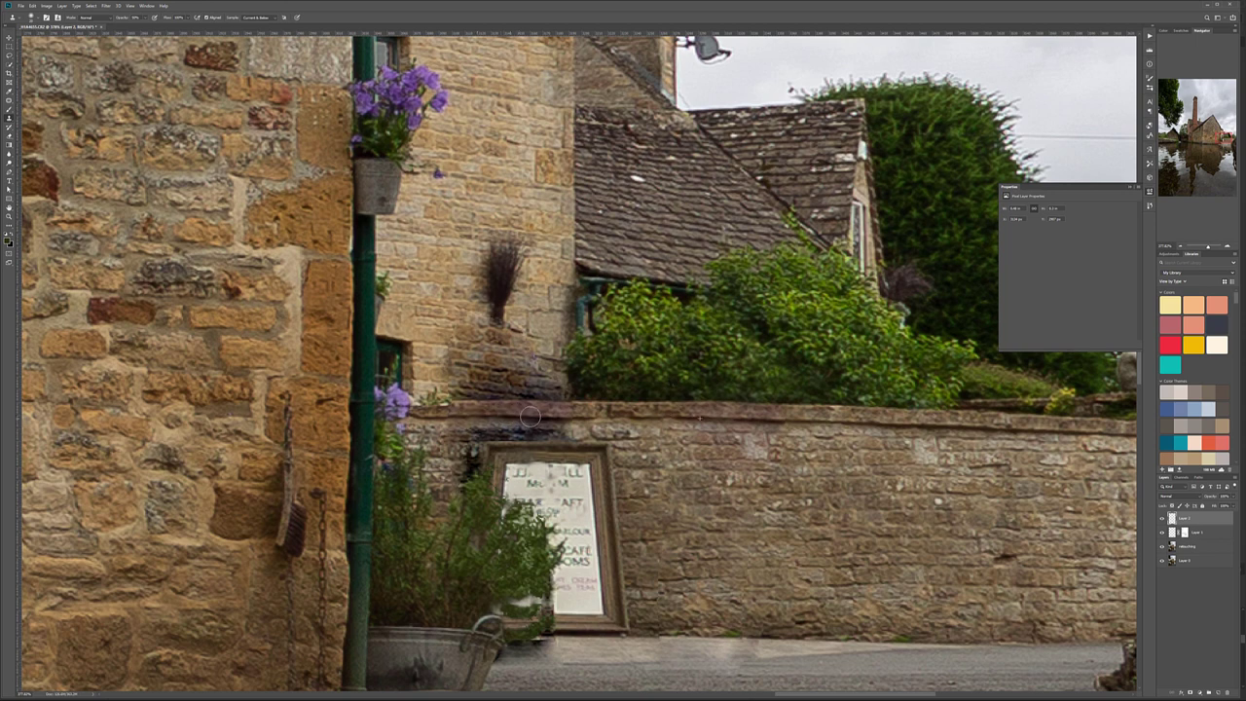
mouse_move(564, 413)
left_mouse_down()
mouse_move(490, 430)
mouse_move(572, 429)
left_mouse_up()
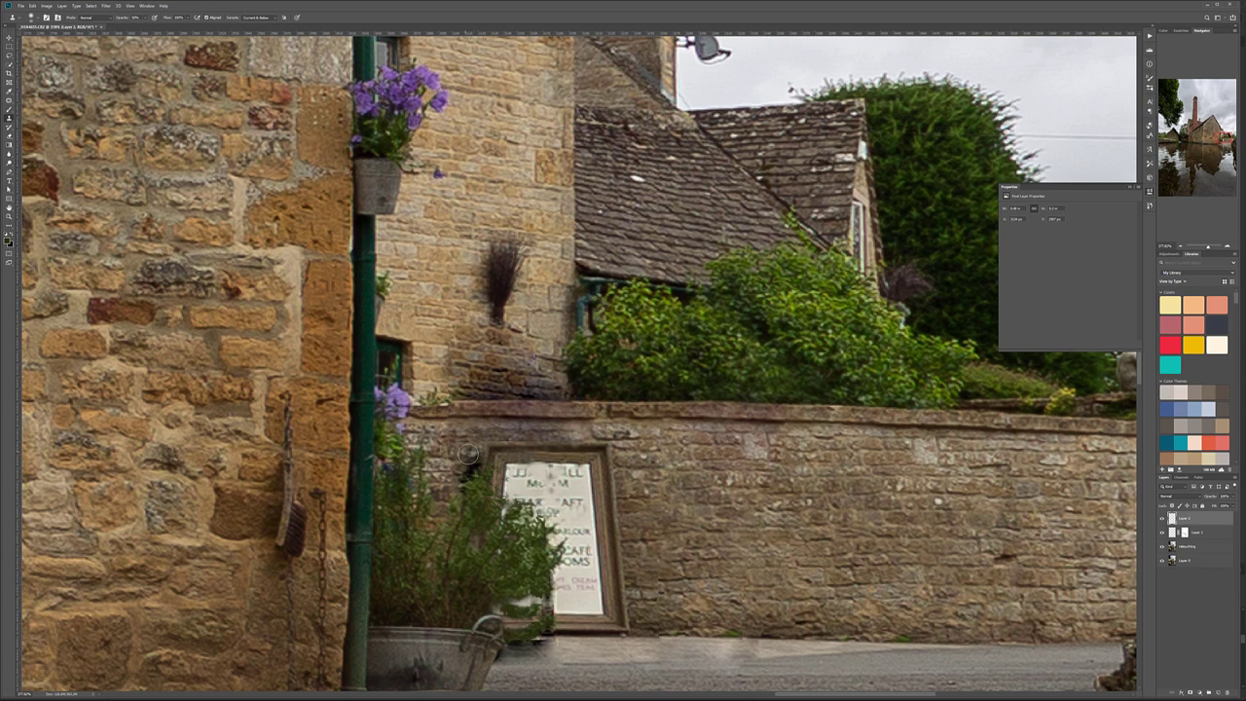
mouse_move(469, 463)
left_mouse_down()
mouse_move(457, 485)
mouse_move(472, 459)
mouse_move(454, 440)
mouse_move(477, 433)
mouse_move(444, 436)
mouse_move(488, 428)
left_mouse_up()
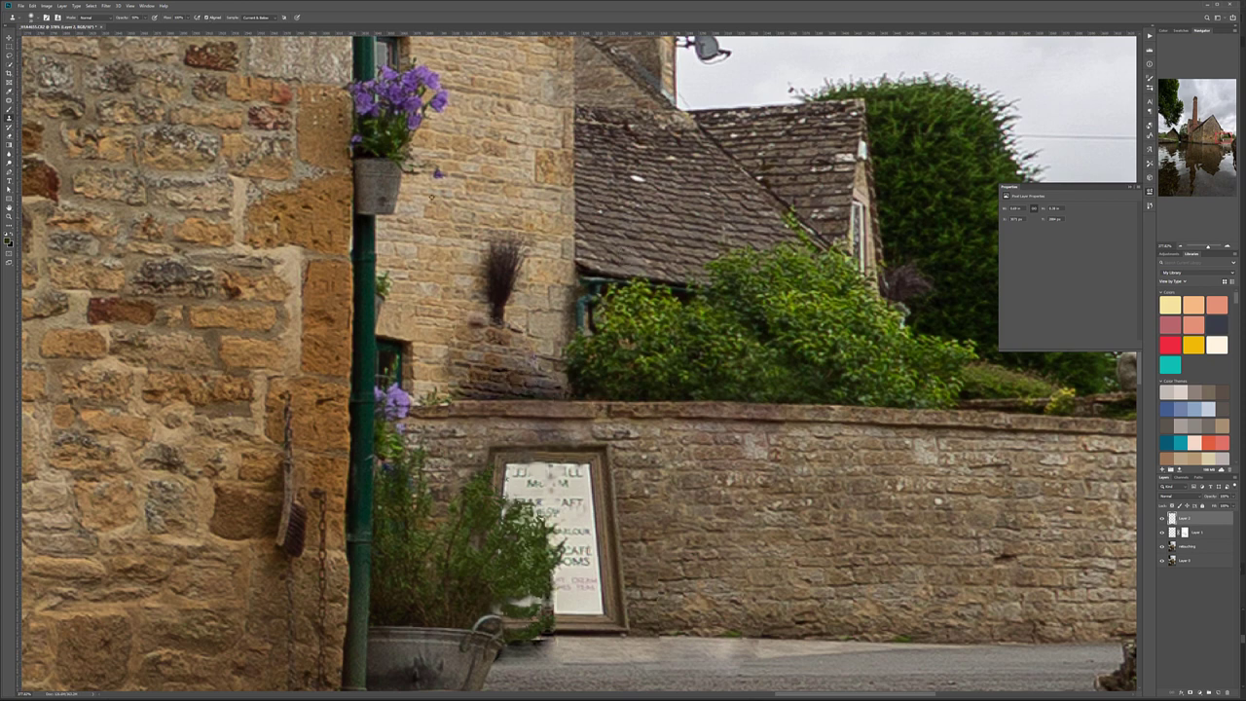
Step: Clone pale stonework over the dark smudged patch on the house wall beneath the dark hanging plant
left_click(476, 322)
mouse_move(468, 341)
left_mouse_down()
mouse_move(463, 385)
mouse_move(485, 388)
mouse_move(498, 366)
mouse_move(477, 336)
mouse_move(473, 349)
mouse_move(511, 333)
mouse_move(526, 381)
mouse_move(541, 366)
mouse_move(512, 391)
mouse_move(555, 388)
left_mouse_up()
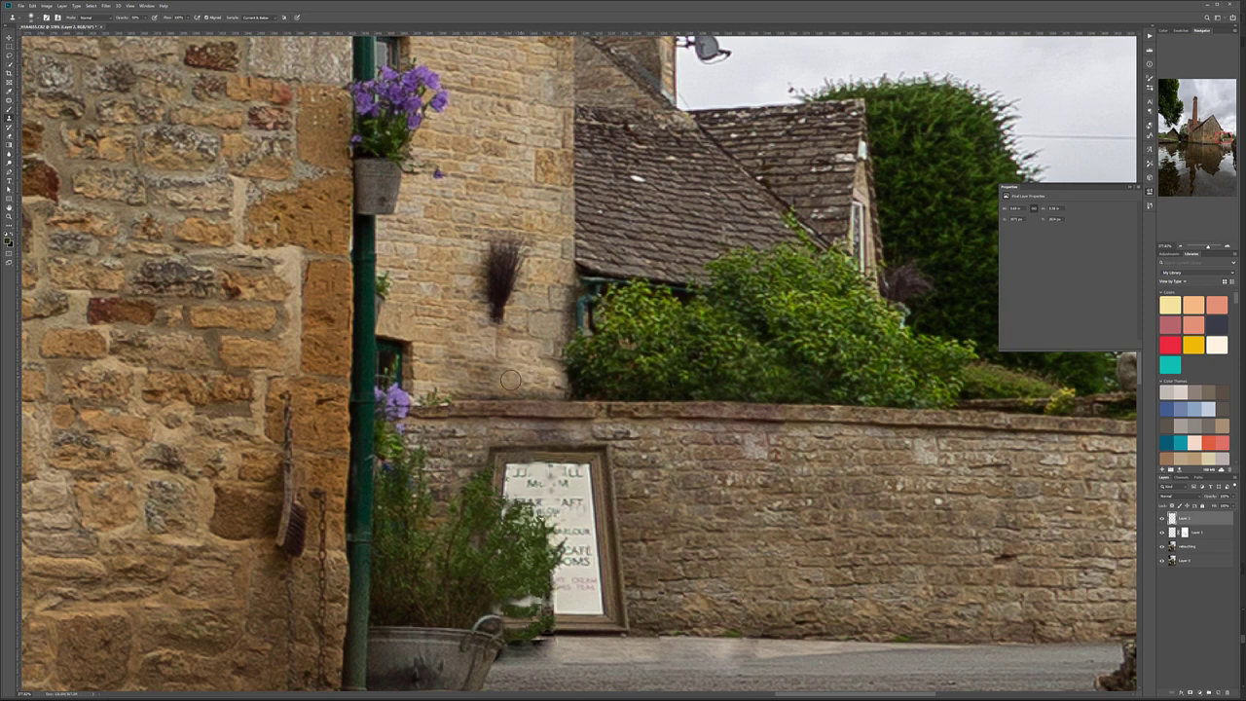
left_click(464, 367)
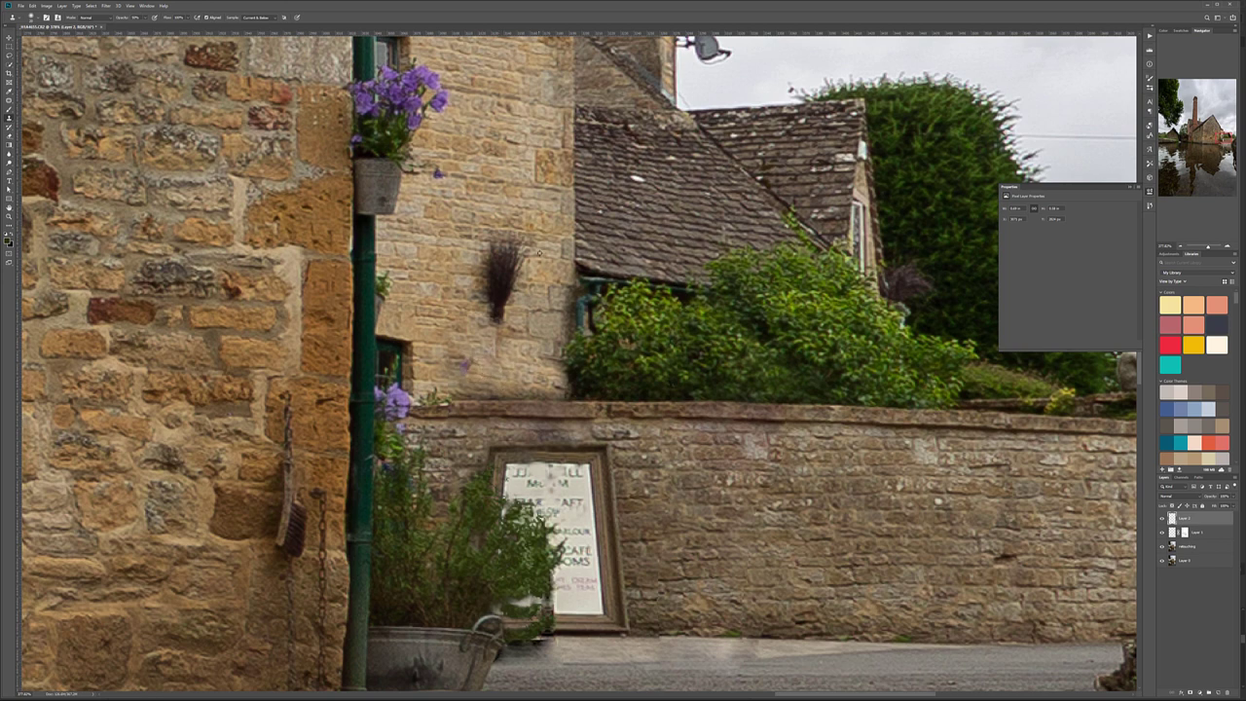
left_click(465, 366)
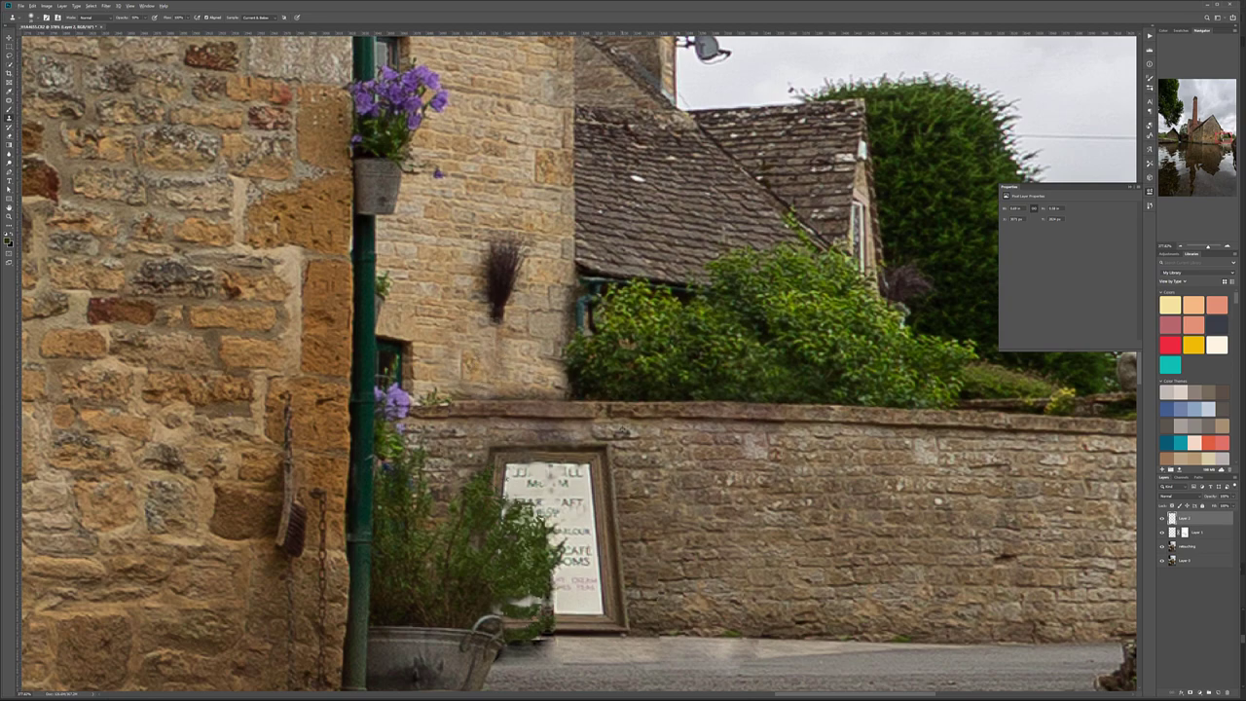
scroll(631, 426, "down", 2)
scroll(613, 424, "down", 2)
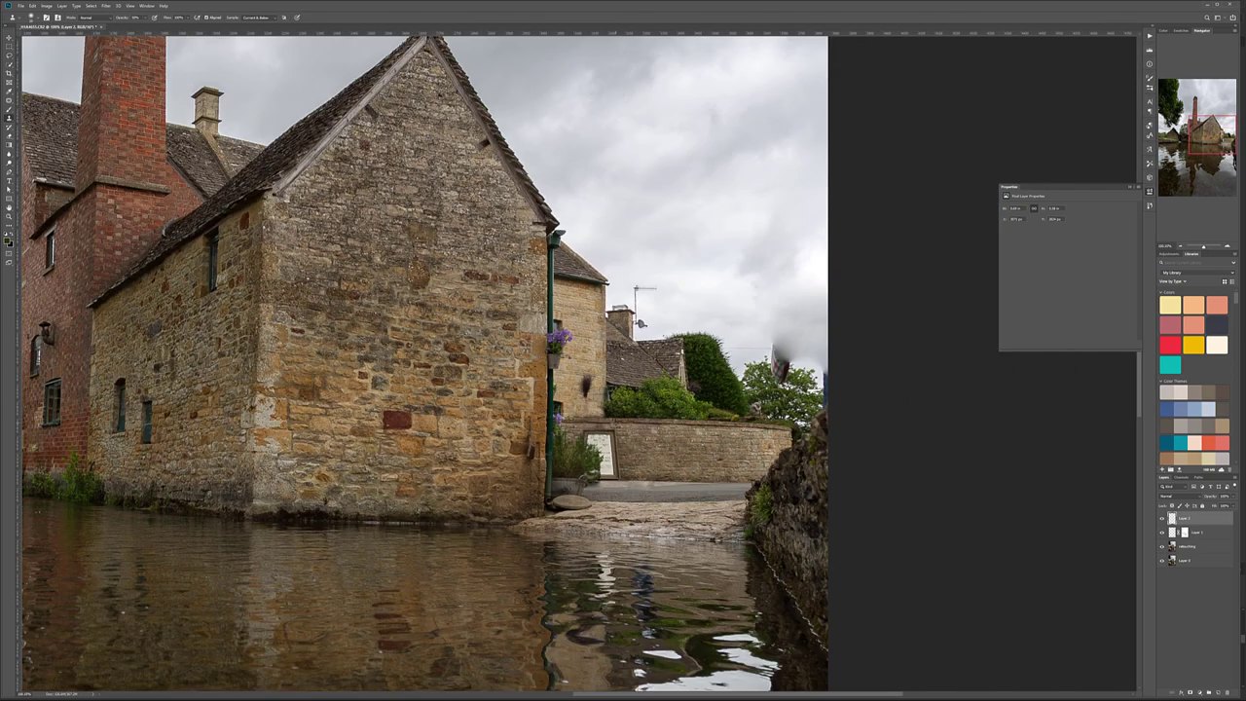
scroll(620, 389, "down", 2)
scroll(633, 444, "up", 2)
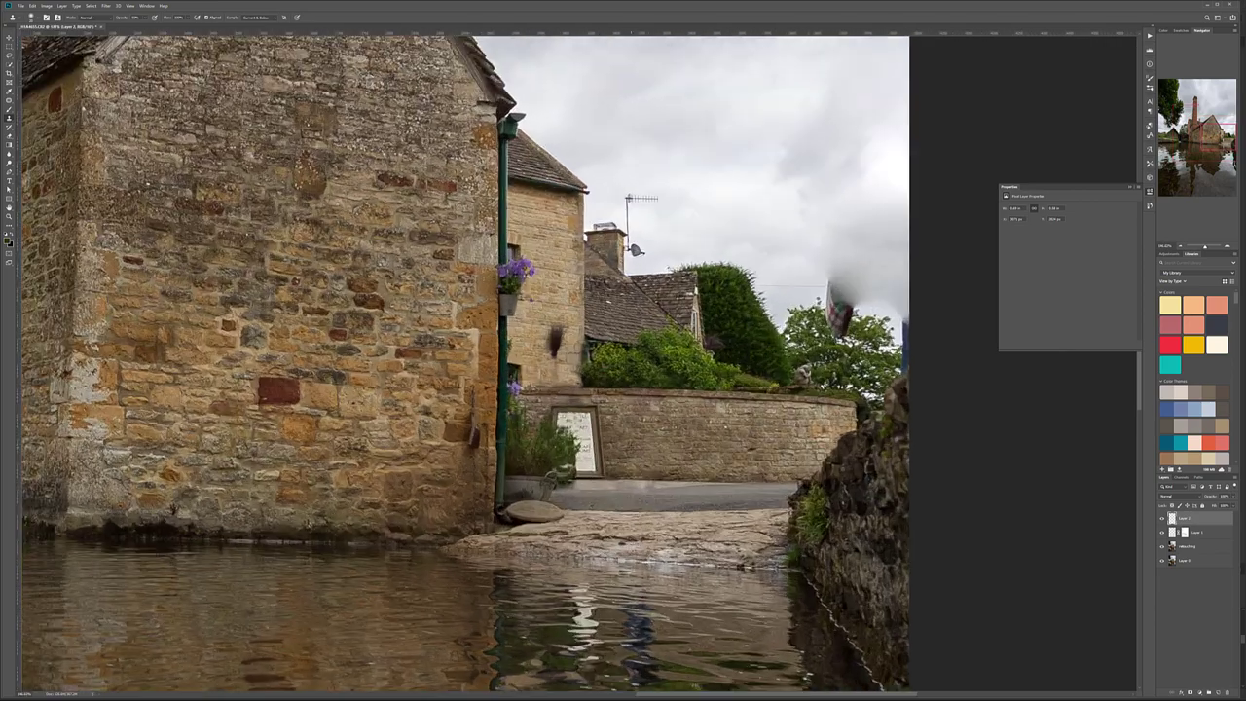
scroll(632, 444, "down", 4)
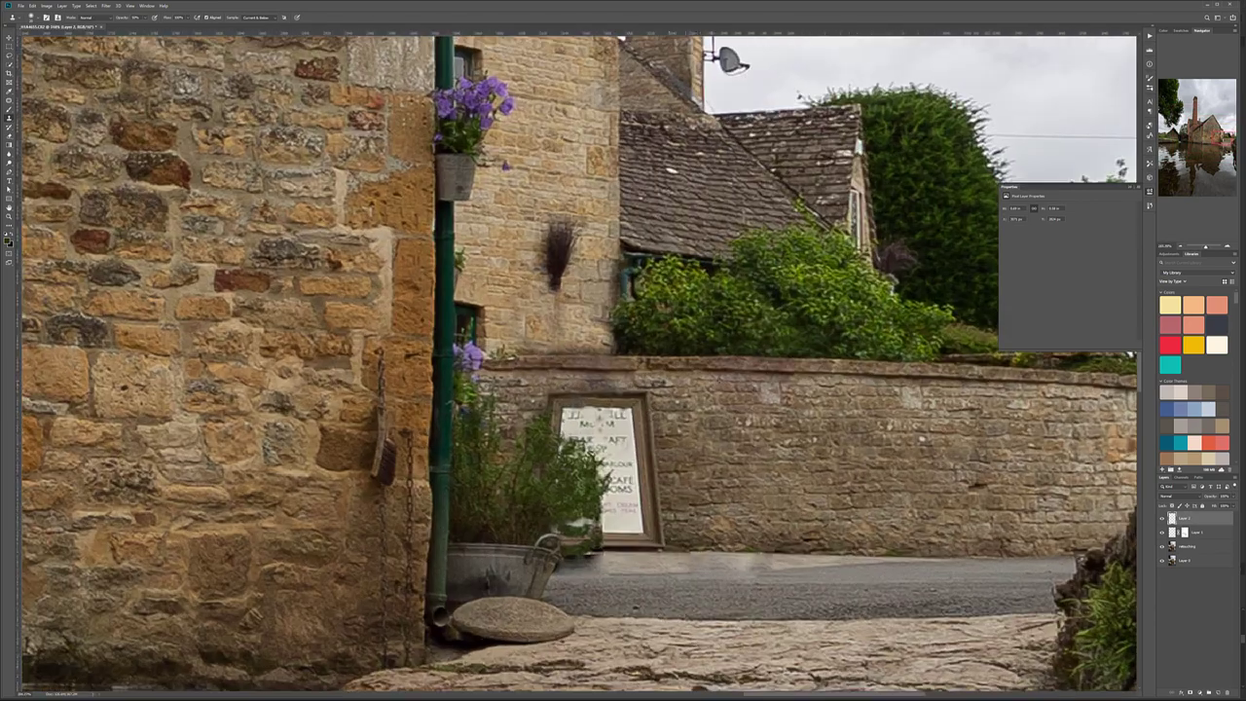
Step: On the retouching layer, remove the leftover plaid fabric above the small tree and the overhead wire beside it with the Spot Healing Brush
scroll(885, 310, "up", 4)
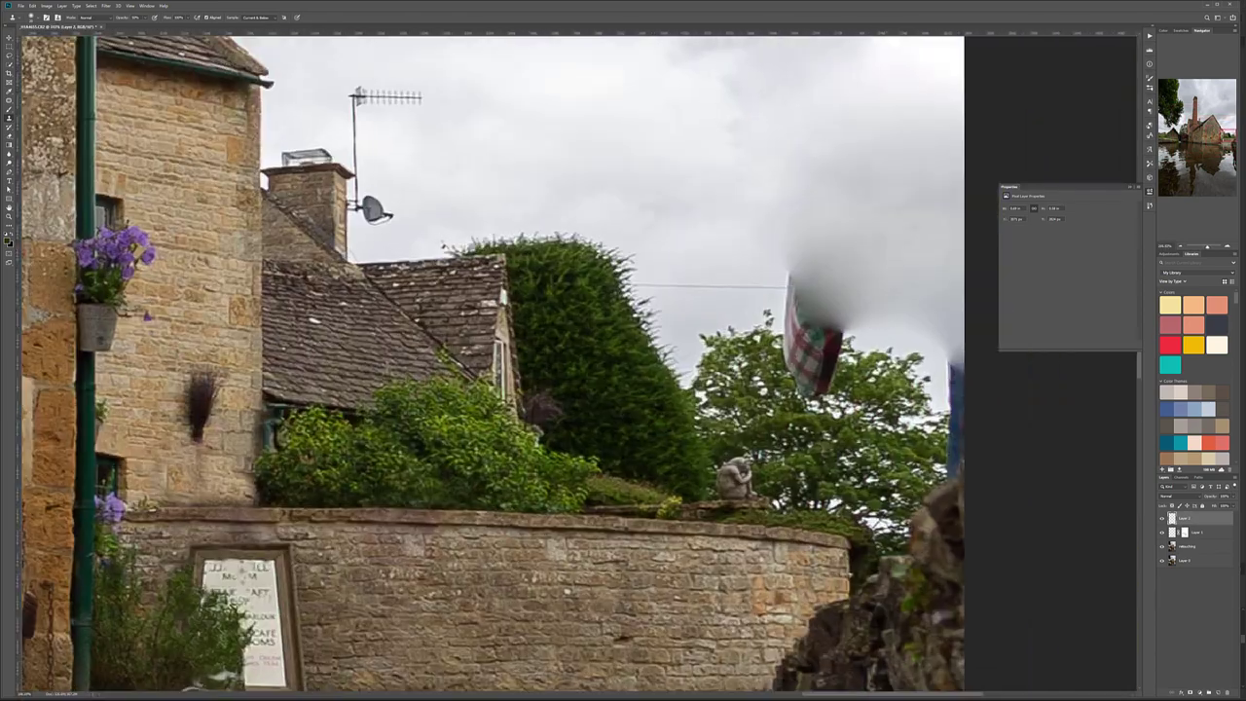
scroll(492, 364, "right", 6)
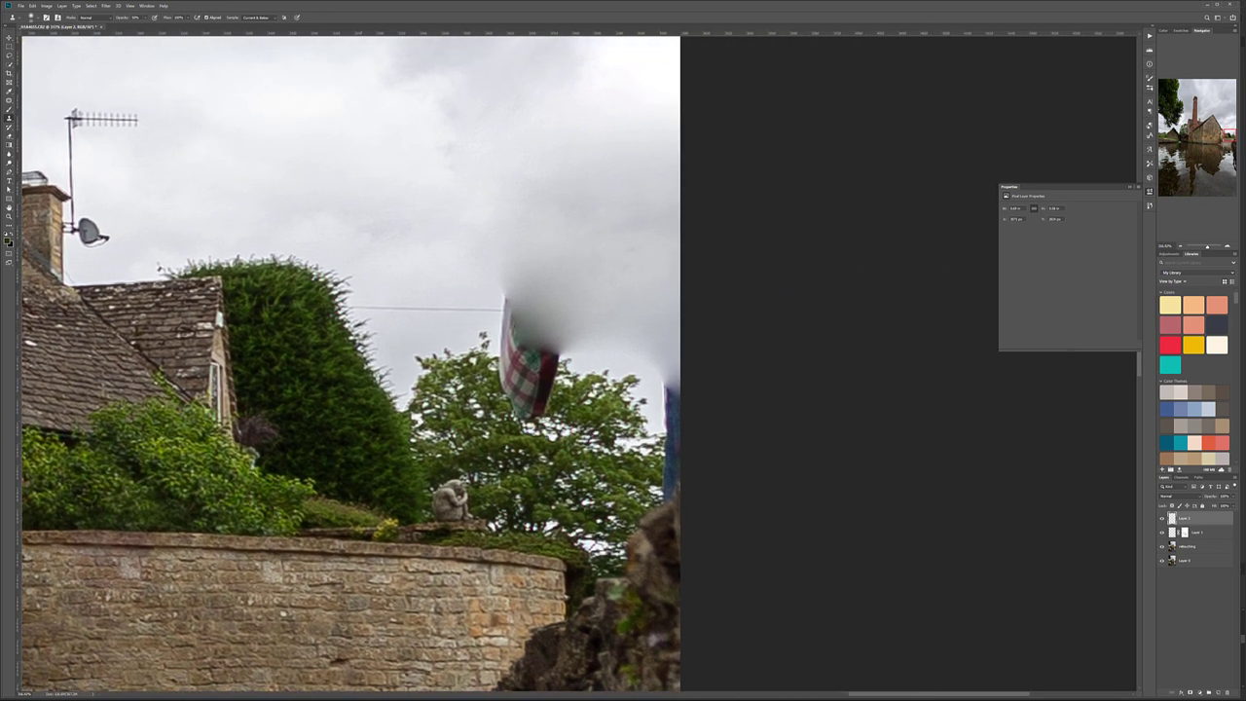
left_click(9, 101)
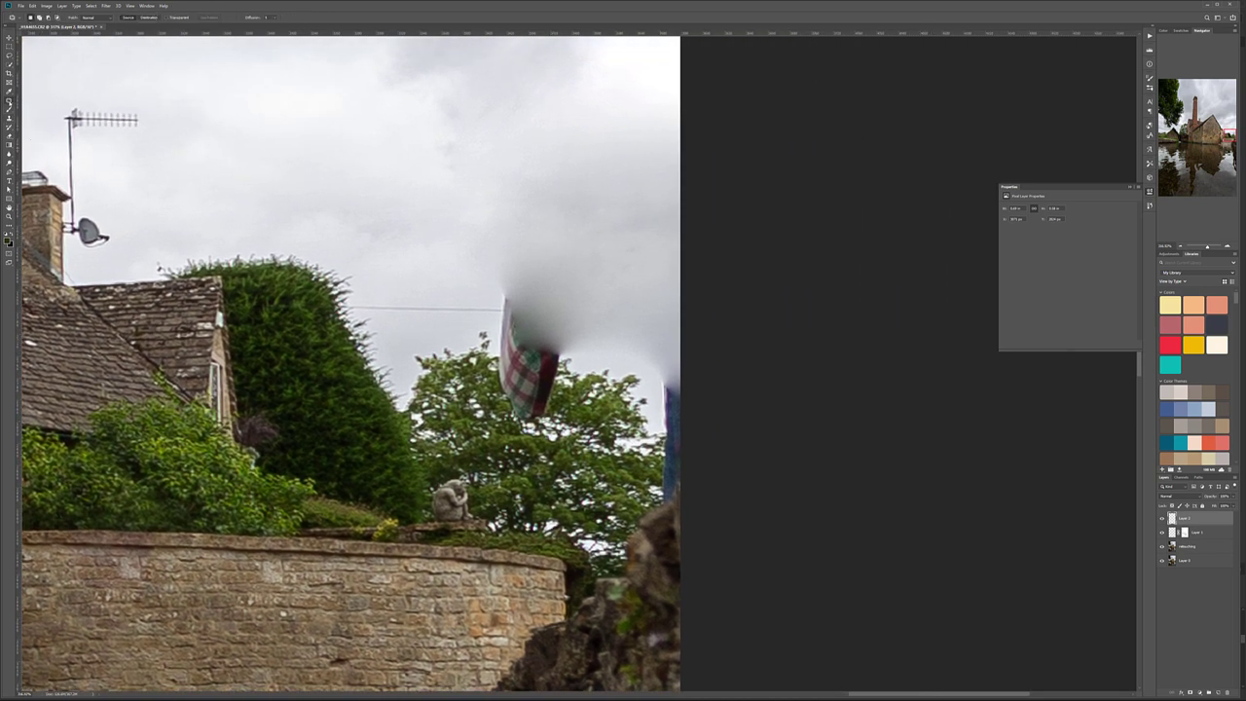
left_click(43, 100)
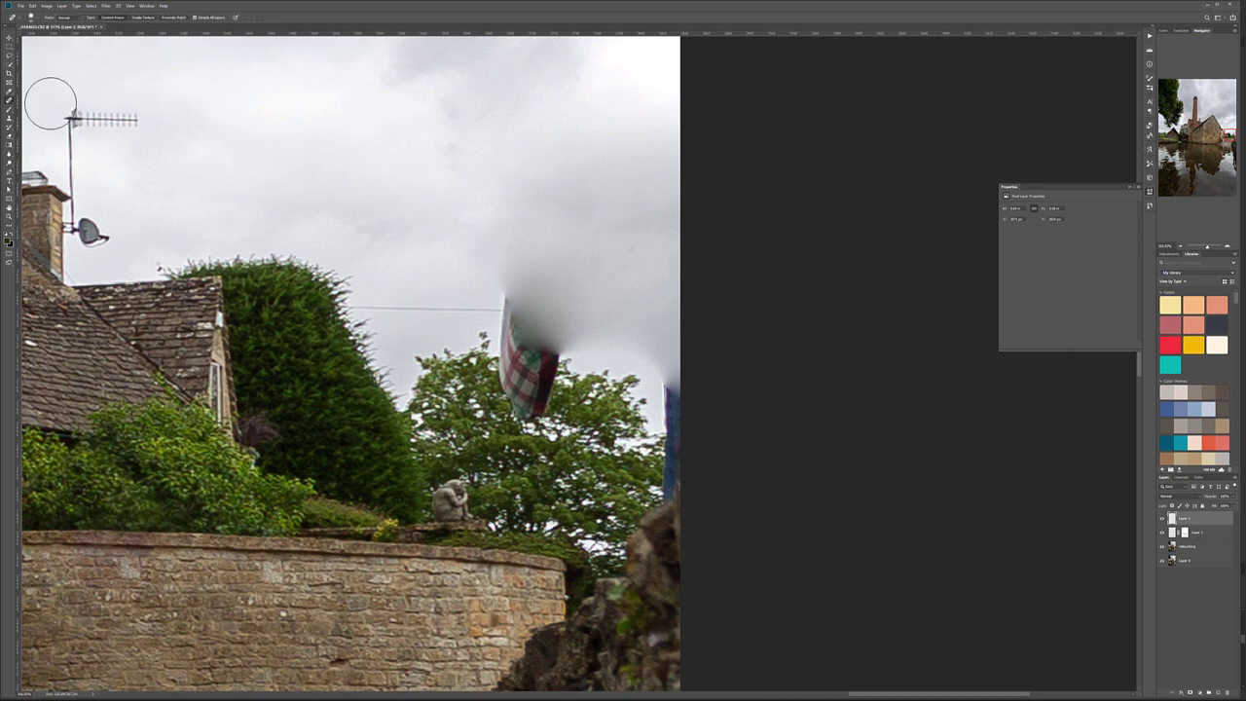
left_click(1200, 548)
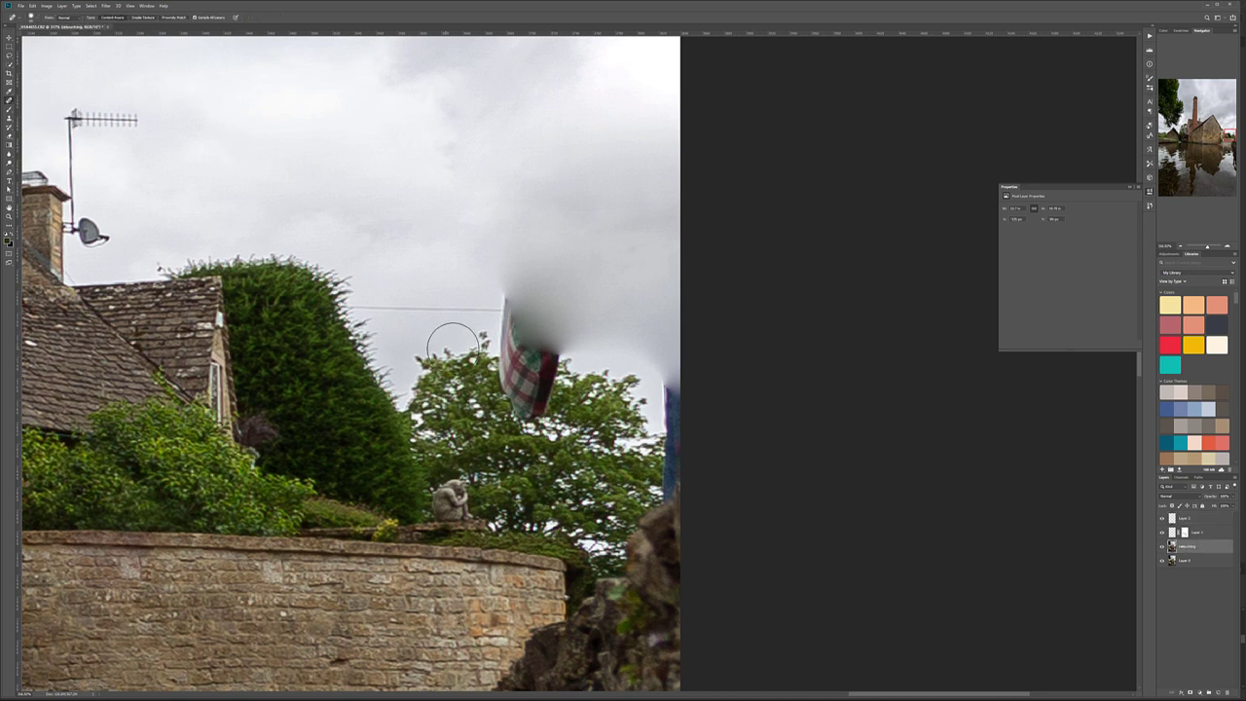
mouse_move(400, 300)
left_mouse_down()
mouse_move(717, 304)
mouse_move(886, 268)
left_mouse_up()
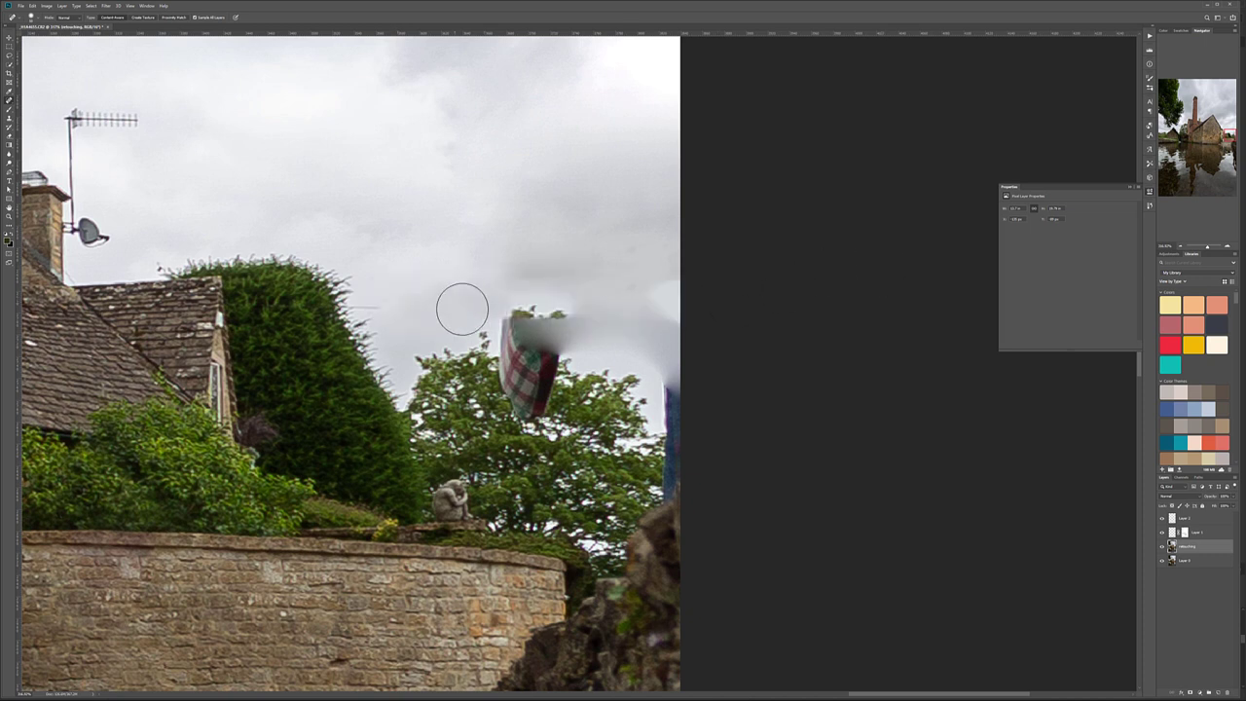
mouse_move(501, 304)
left_mouse_down()
mouse_move(532, 387)
mouse_move(536, 341)
mouse_move(563, 316)
left_mouse_up()
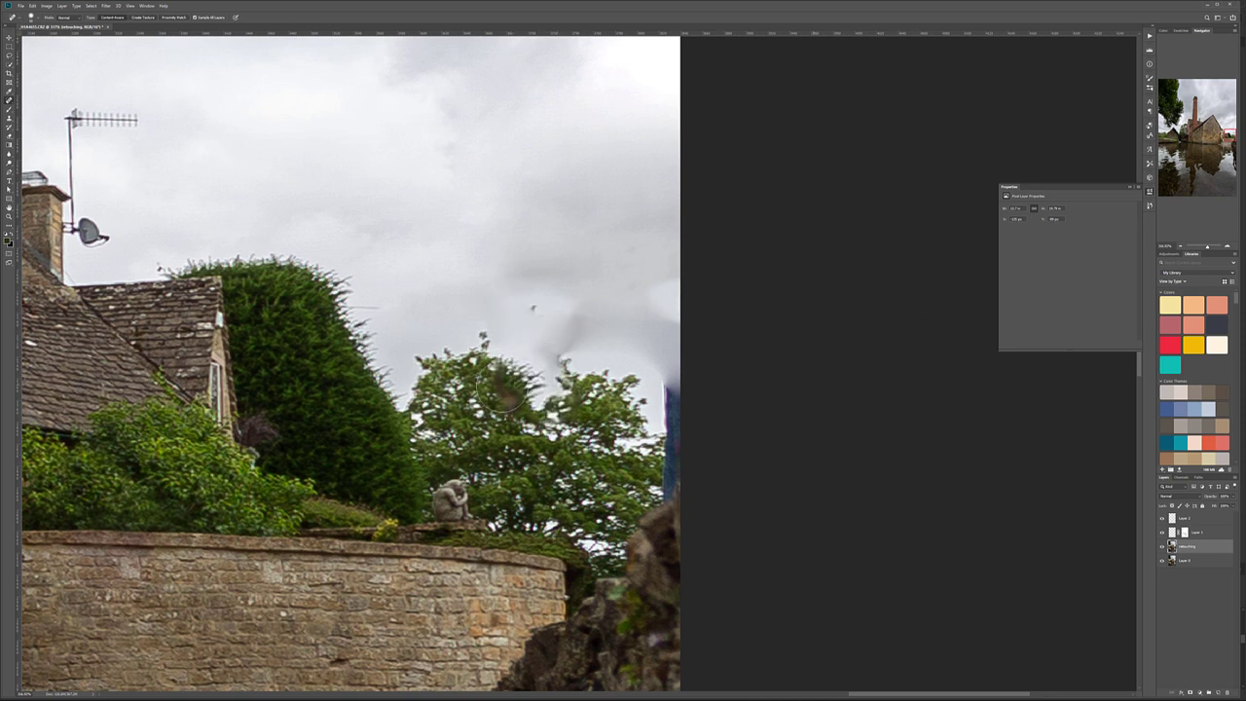
left_click_drag(502, 382, 509, 396)
mouse_move(569, 355)
left_mouse_down()
mouse_move(555, 315)
mouse_move(574, 284)
left_mouse_up()
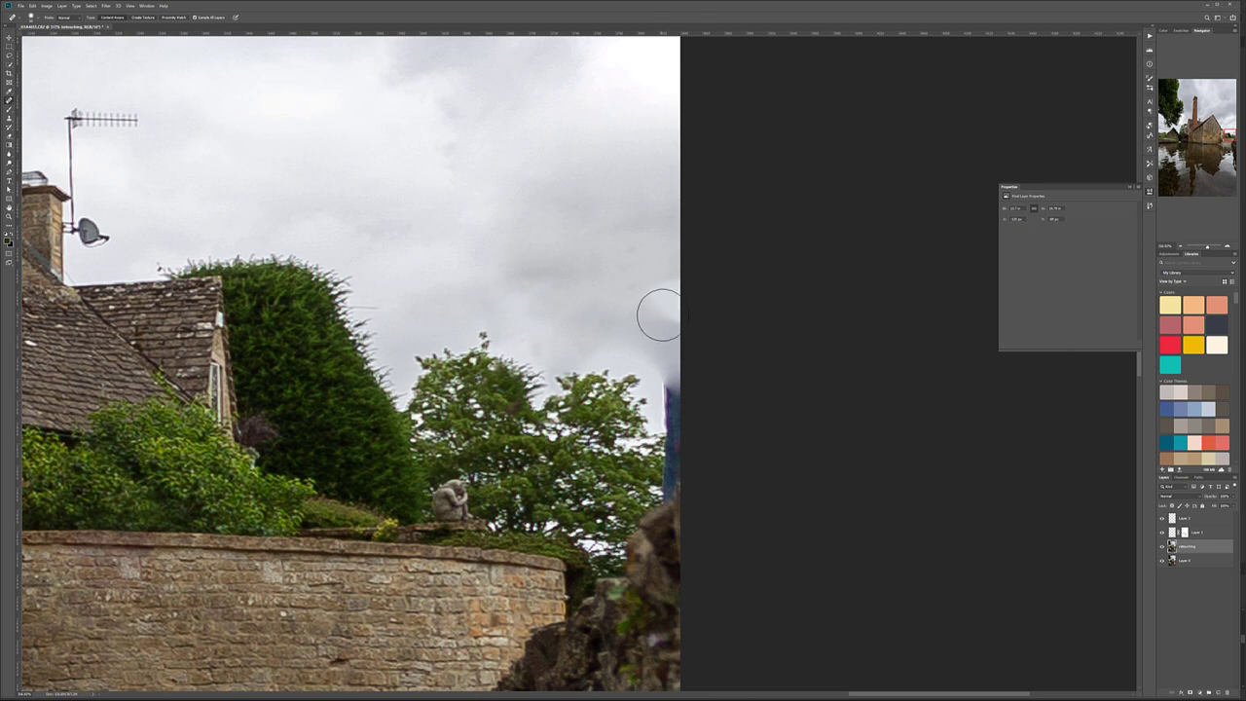
Step: Heal away the blue clothing remnant and pale smudge at the photo's right edge, plus the wire stub beside the hedge
mouse_move(658, 308)
left_mouse_down()
mouse_move(681, 370)
mouse_move(669, 498)
mouse_move(693, 459)
left_mouse_up()
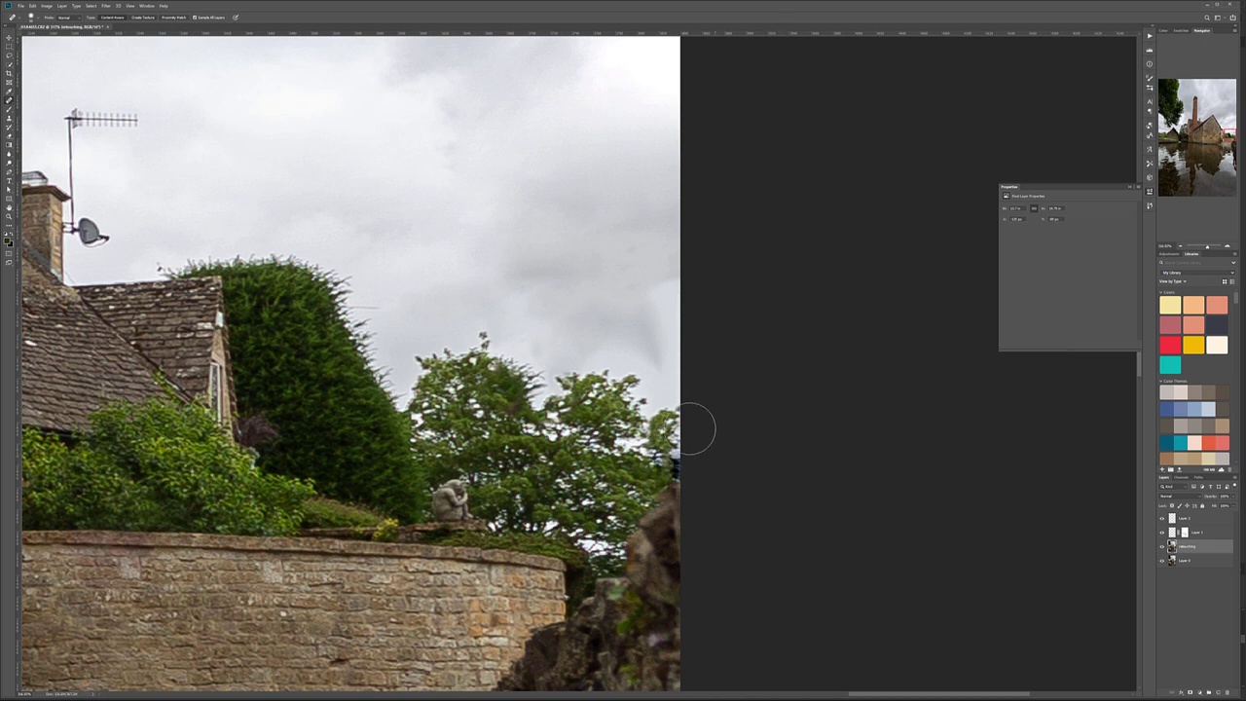
left_click_drag(683, 461, 694, 464)
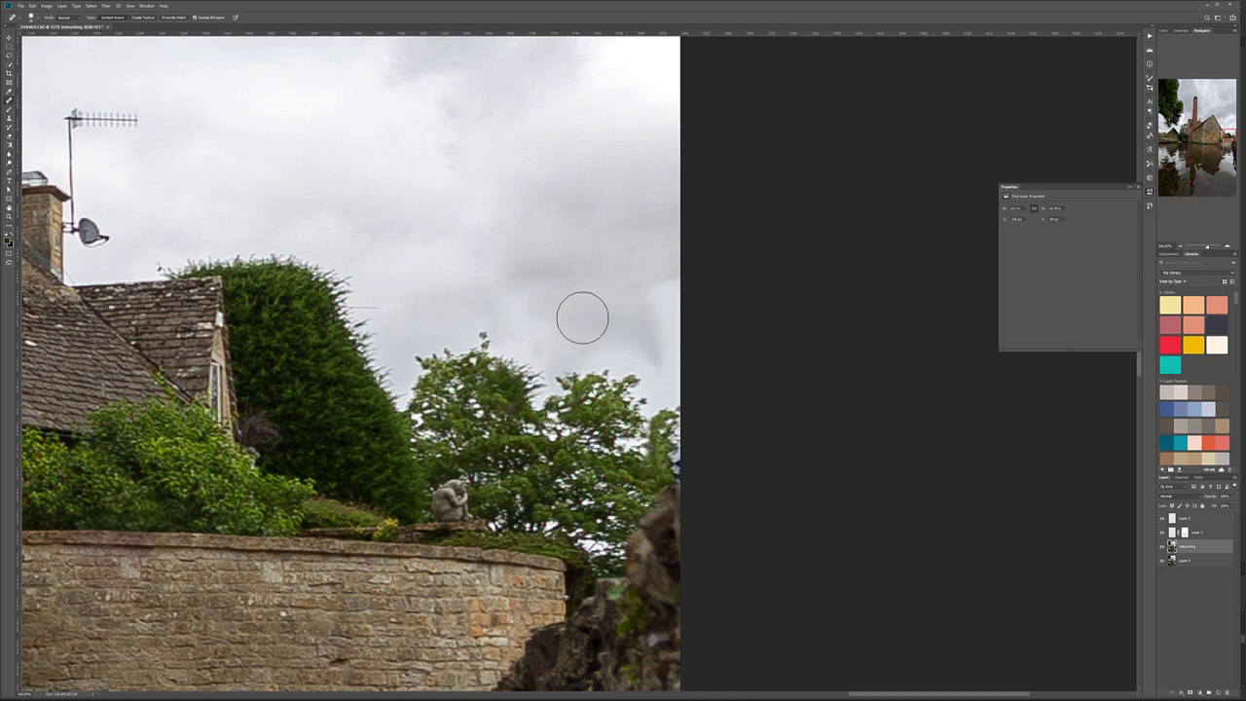
left_click_drag(362, 306, 382, 306)
left_click_drag(543, 299, 876, 195)
Step: Heal out the overhead cables crossing the sky above the small stone barn, from the photo's left edge to the tall tree
scroll(488, 239, "down", 6)
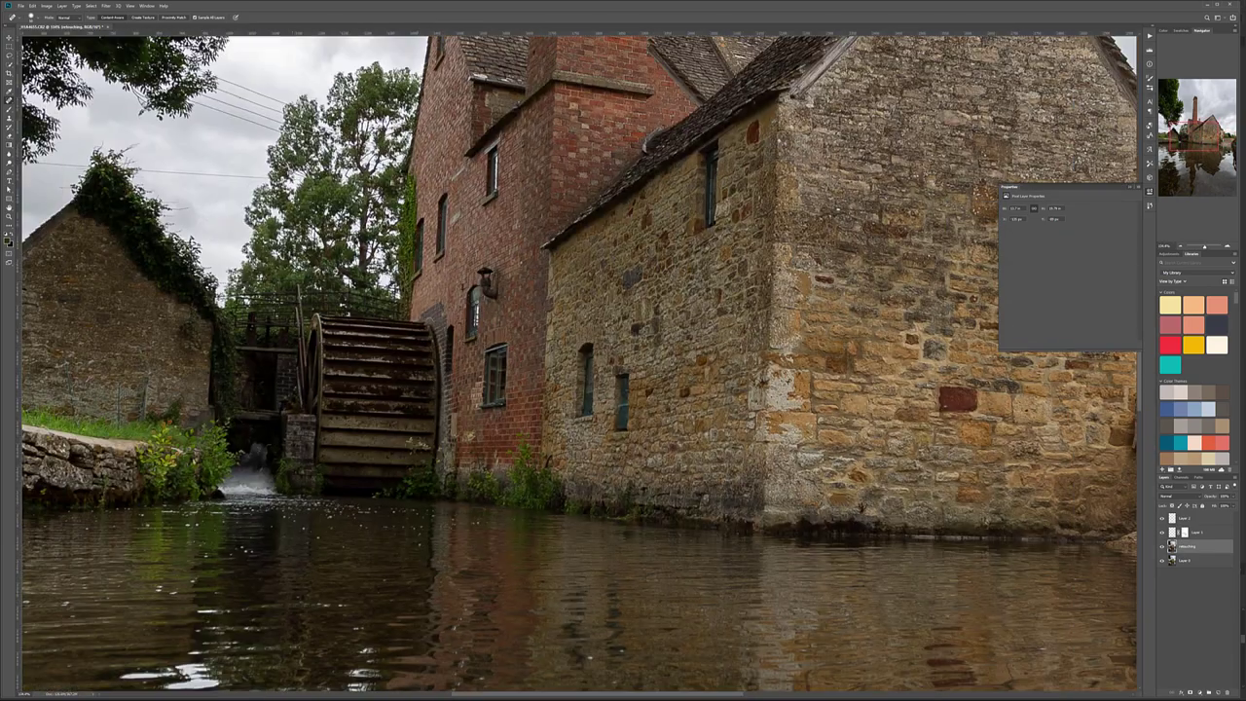
left_click_drag(164, 172, 507, 309)
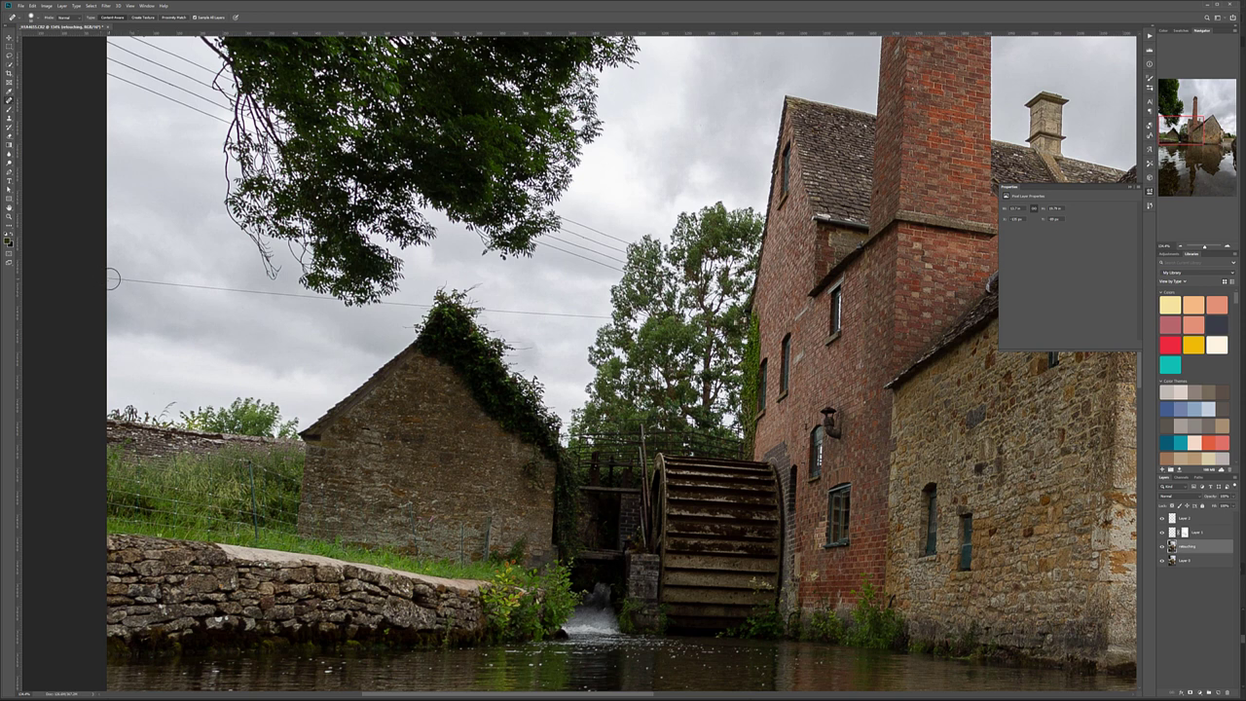
left_click_drag(114, 280, 431, 304)
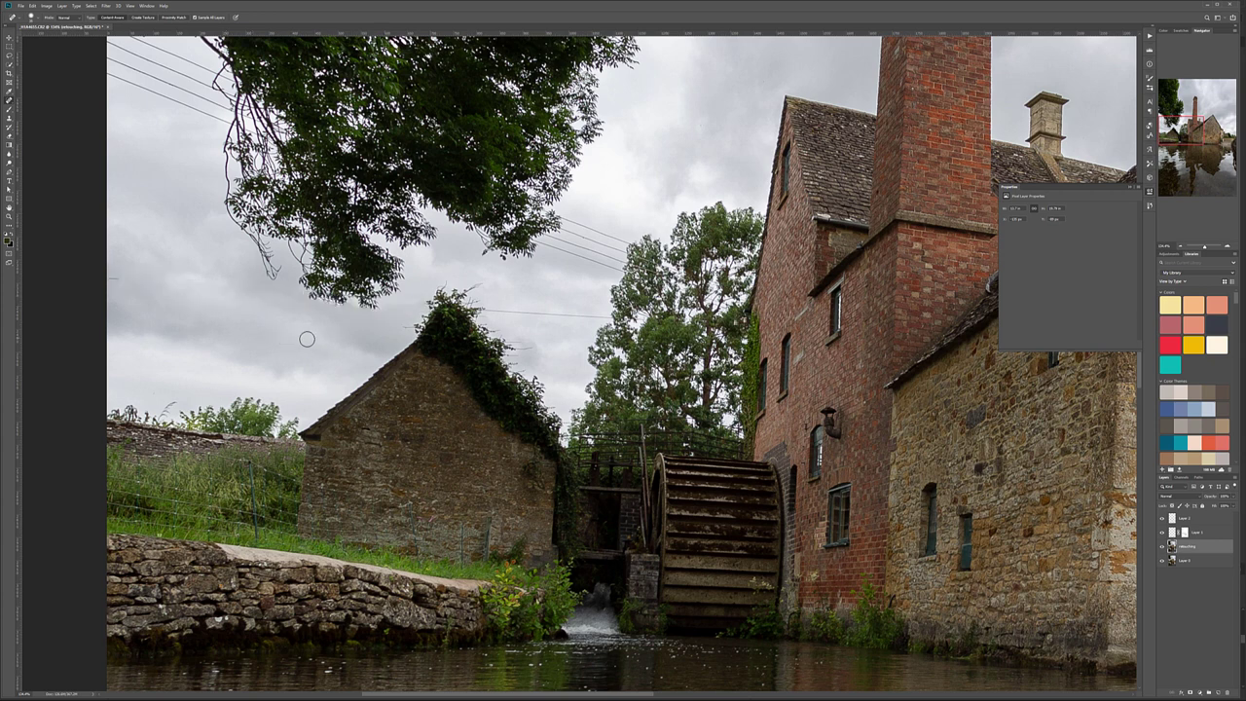
left_click_drag(481, 311, 618, 315)
left_click_drag(528, 236, 631, 277)
left_click_drag(546, 239, 621, 266)
mouse_move(565, 220)
left_mouse_down()
mouse_move(624, 253)
mouse_move(531, 242)
mouse_move(587, 235)
mouse_move(602, 261)
mouse_move(654, 274)
mouse_move(623, 265)
left_mouse_up()
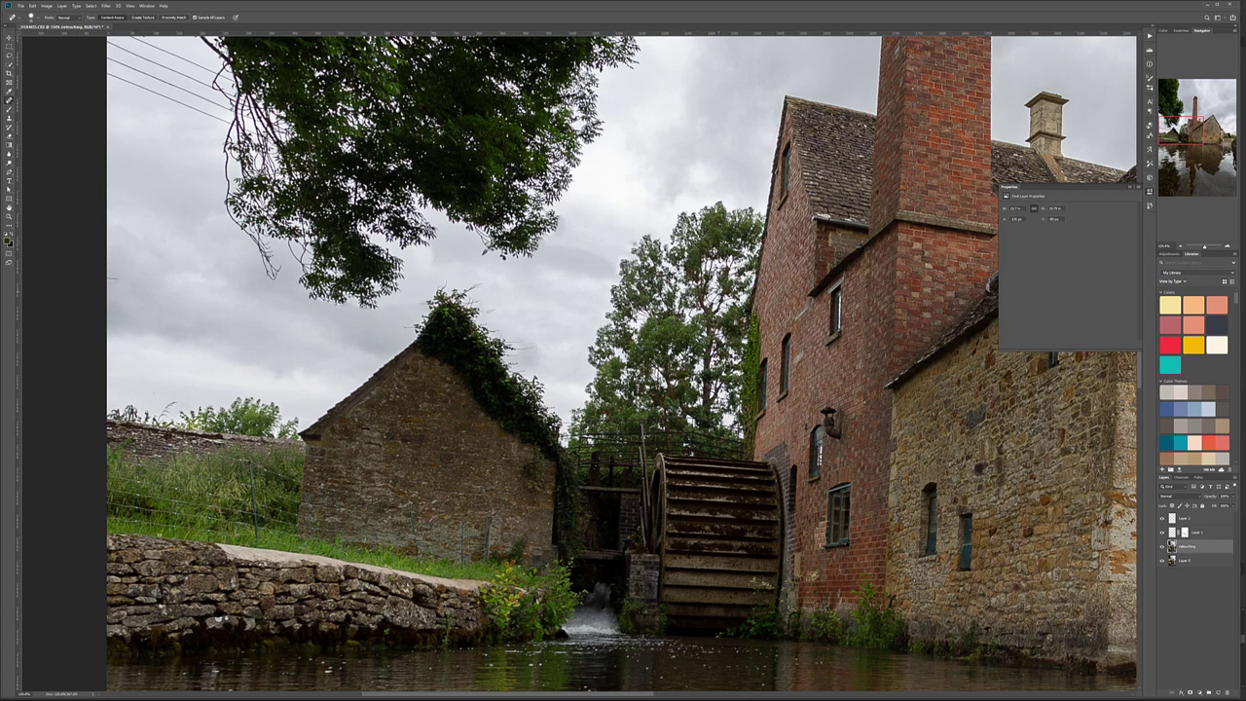
Step: Heal the power lines between the photo's left edge and the overhanging tree's branches
left_click_drag(120, 91, 381, 256)
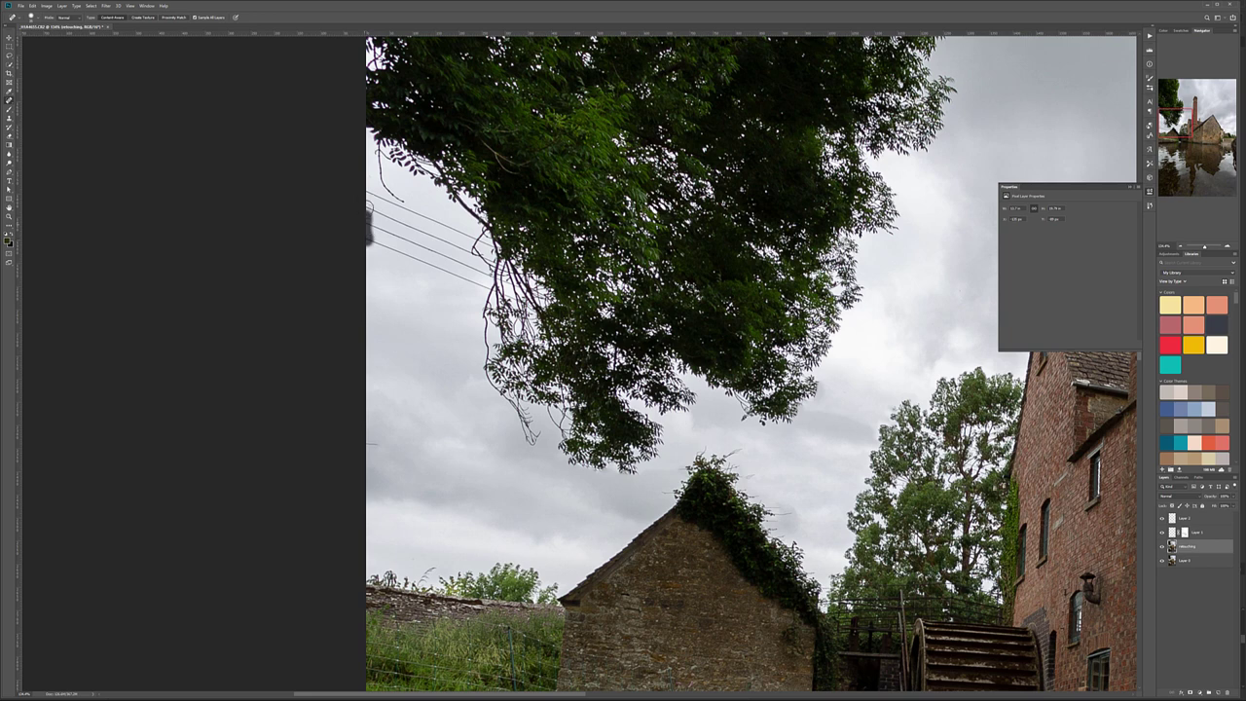
mouse_move(370, 214)
left_mouse_down()
mouse_move(385, 252)
mouse_move(387, 201)
mouse_move(393, 255)
mouse_move(399, 209)
left_mouse_up()
left_click_drag(360, 238, 488, 292)
left_click_drag(377, 227, 481, 277)
mouse_move(370, 237)
left_mouse_down()
mouse_move(465, 278)
mouse_move(375, 222)
left_mouse_up()
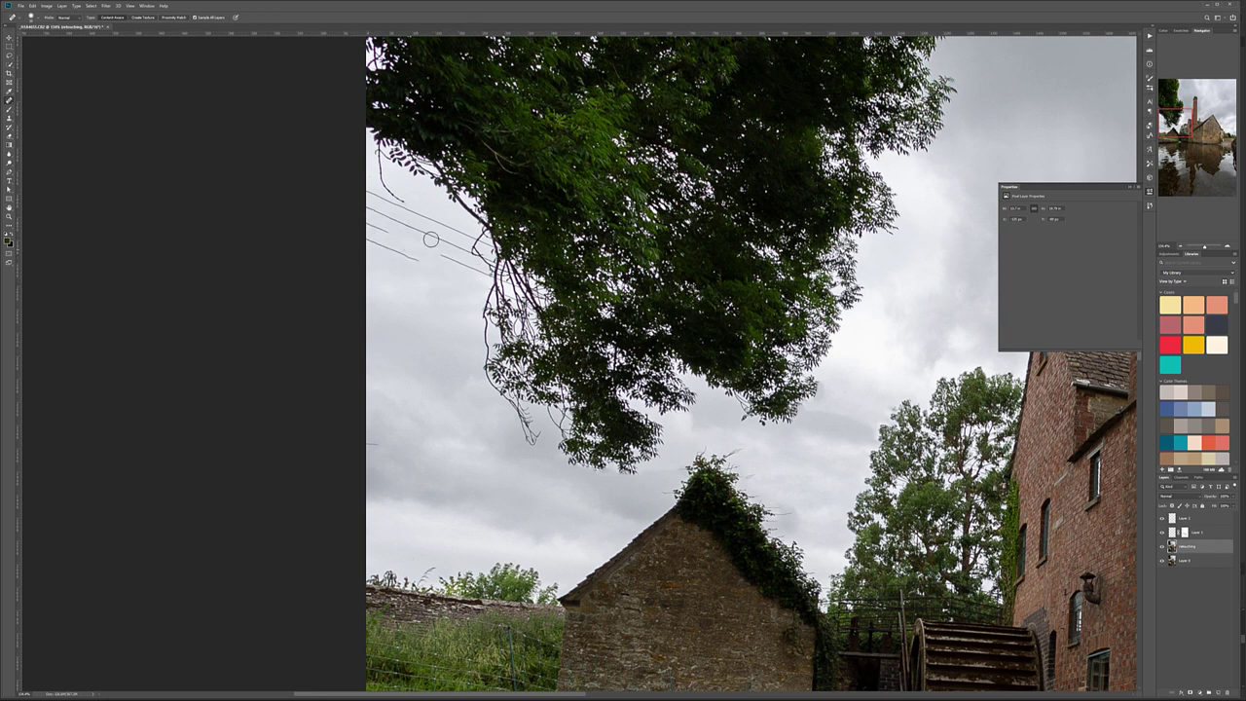
left_click_drag(444, 241, 370, 203)
mouse_move(447, 226)
left_mouse_down()
mouse_move(351, 187)
mouse_move(401, 211)
mouse_move(367, 194)
left_mouse_up()
Step: Heal out the remaining cable fragments beside and between the overhanging tree's thin branches
right_click(9, 101)
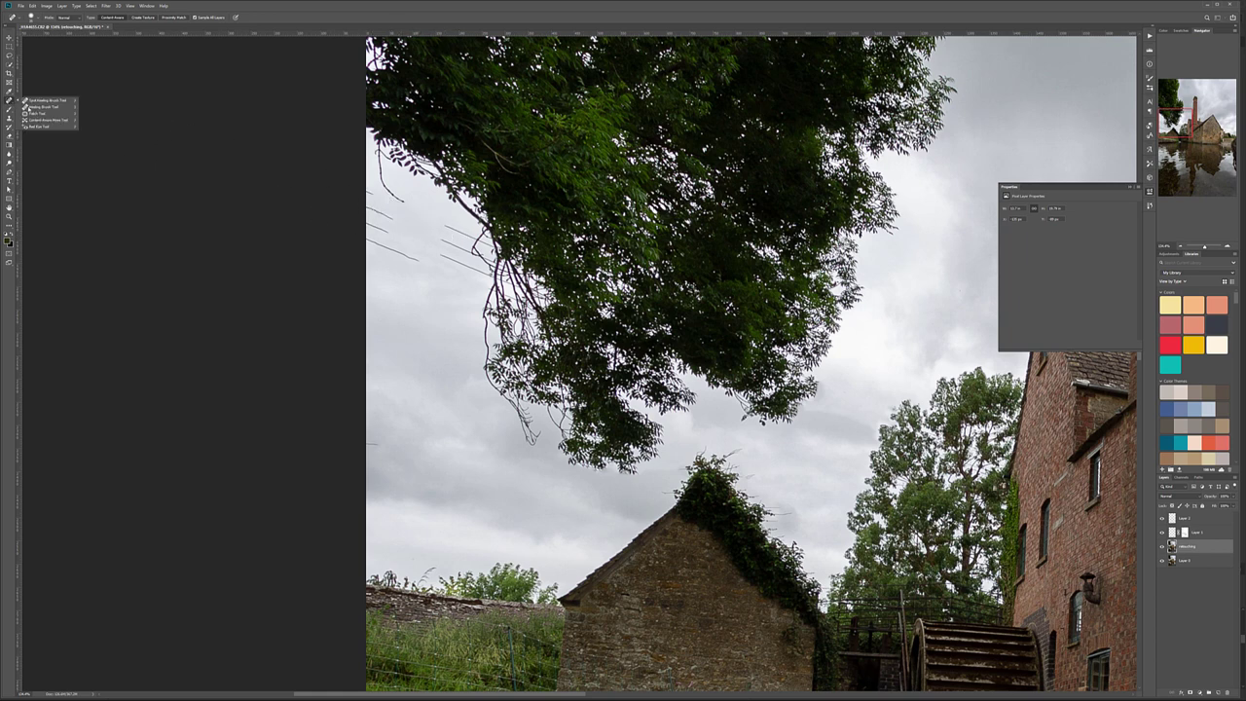
left_click(164, 100)
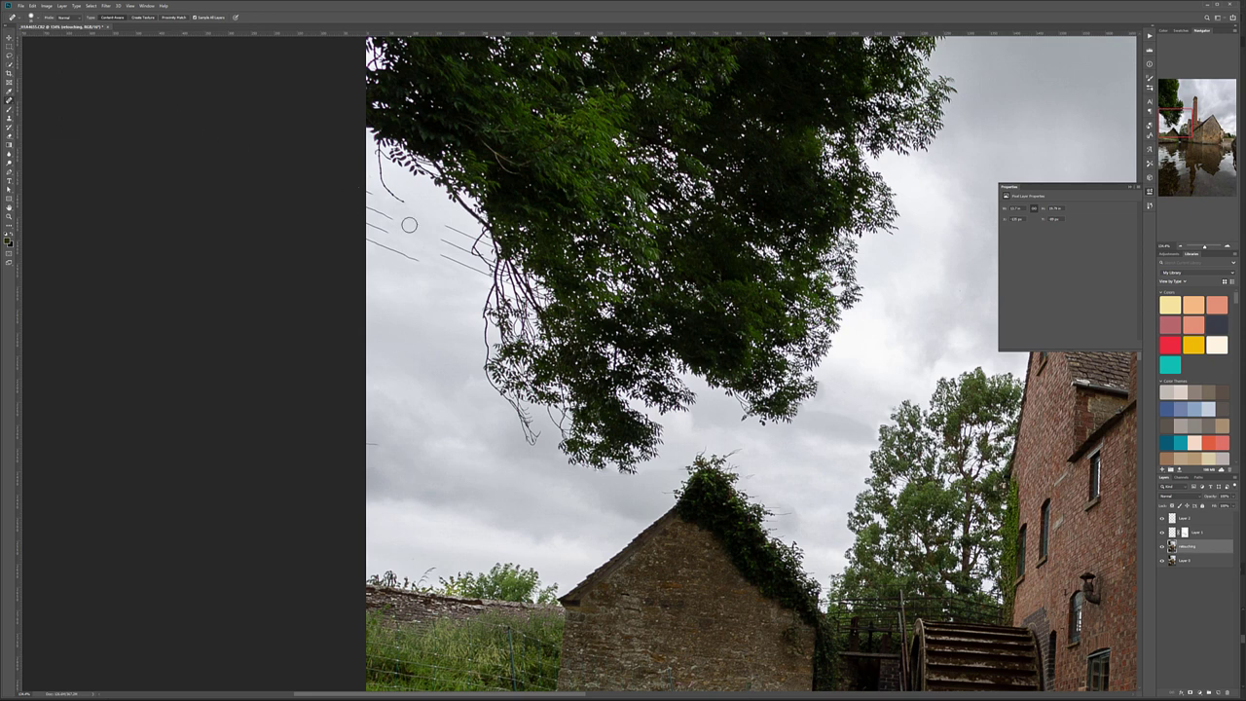
mouse_move(369, 193)
left_mouse_down()
mouse_move(391, 218)
mouse_move(370, 191)
mouse_move(372, 240)
mouse_move(386, 234)
mouse_move(418, 266)
mouse_move(344, 232)
mouse_move(353, 226)
mouse_move(341, 198)
mouse_move(378, 247)
mouse_move(369, 185)
left_mouse_up()
mouse_move(444, 224)
left_mouse_down()
mouse_move(476, 246)
mouse_move(445, 240)
mouse_move(481, 272)
mouse_move(490, 276)
mouse_move(499, 255)
left_mouse_up()
left_click_drag(516, 308, 523, 314)
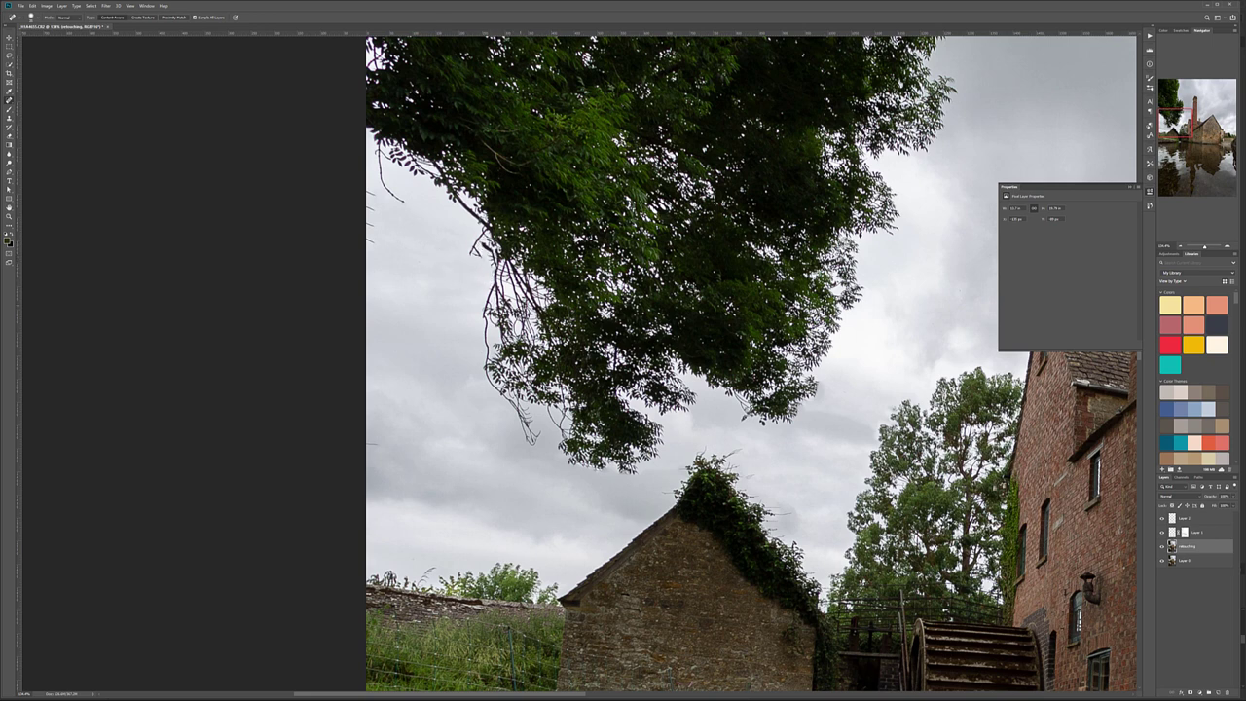
mouse_move(498, 269)
left_mouse_down()
mouse_move(520, 312)
mouse_move(494, 302)
mouse_move(514, 284)
mouse_move(516, 302)
left_mouse_up()
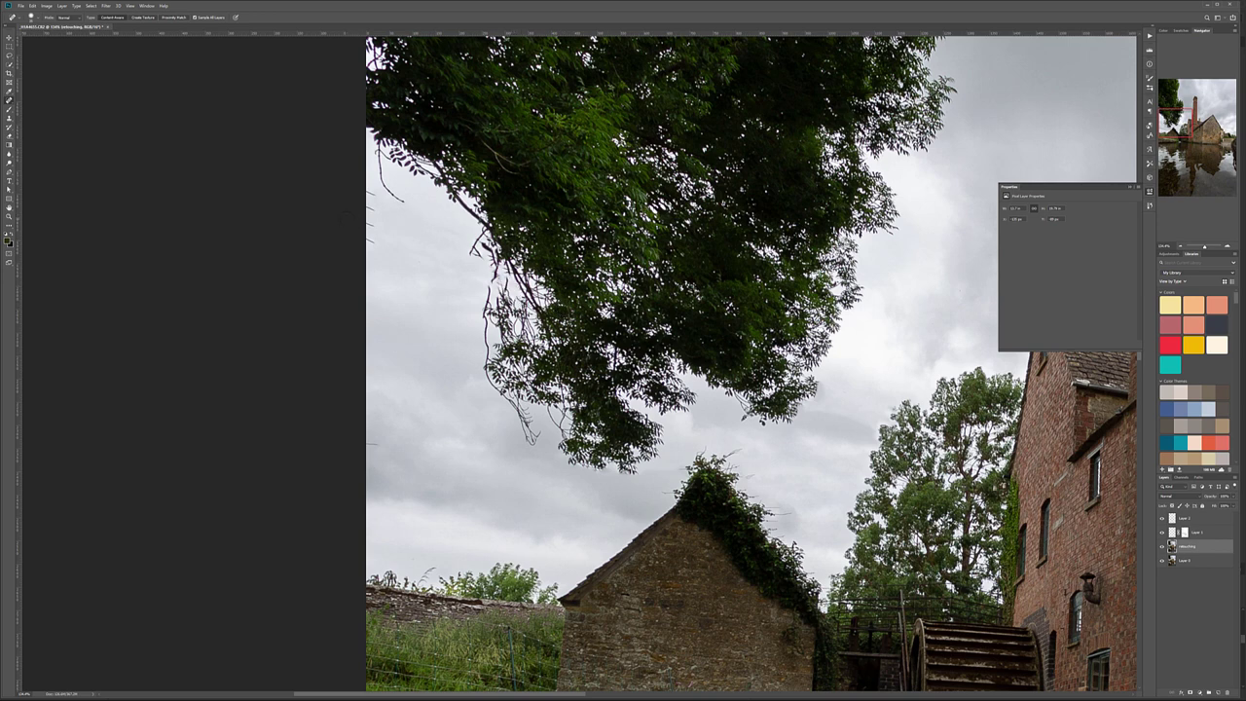
left_click_drag(376, 192, 370, 271)
Step: Clean up the last dark cable specks along the sky's left edge with the Healing Brush
right_click(10, 100)
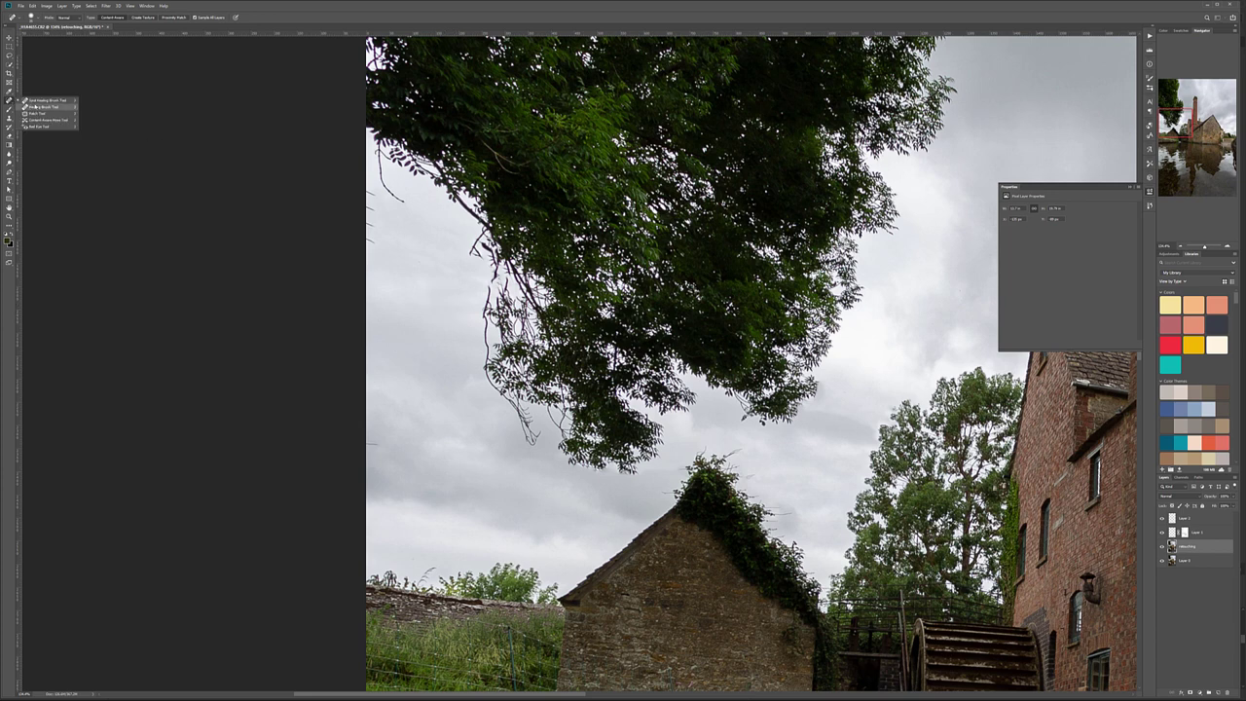
left_click(36, 106)
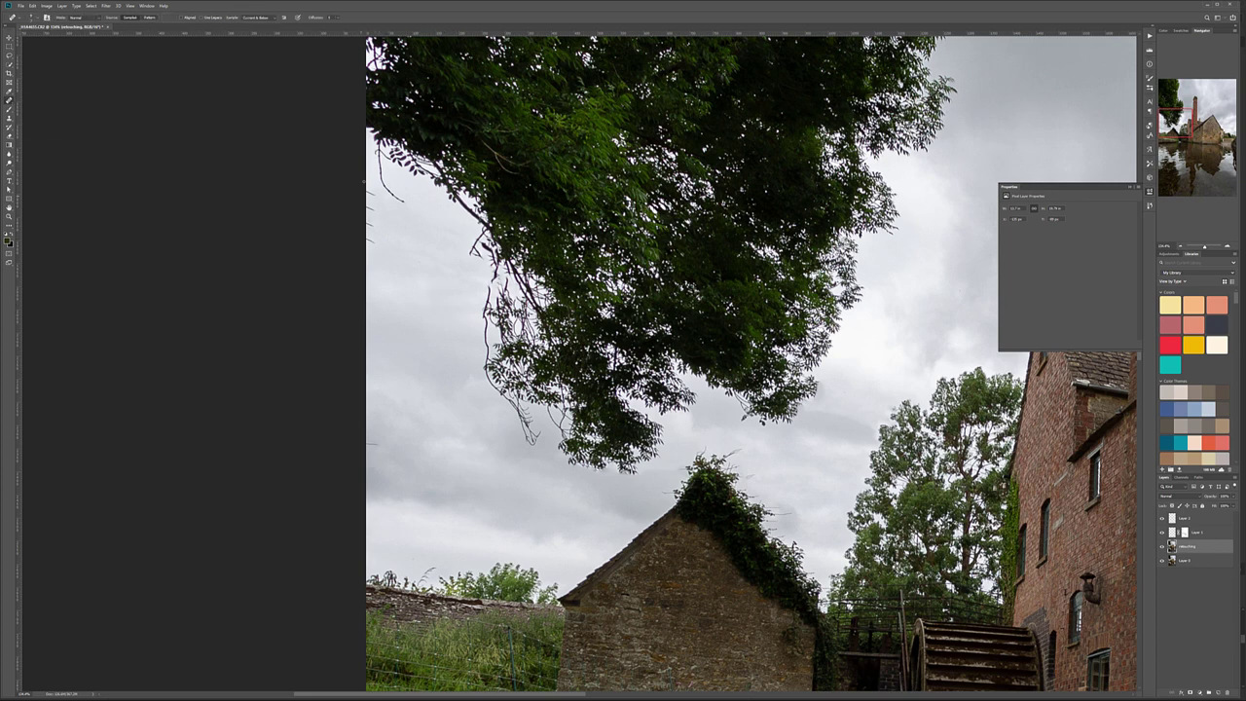
key("ctrl+plus")
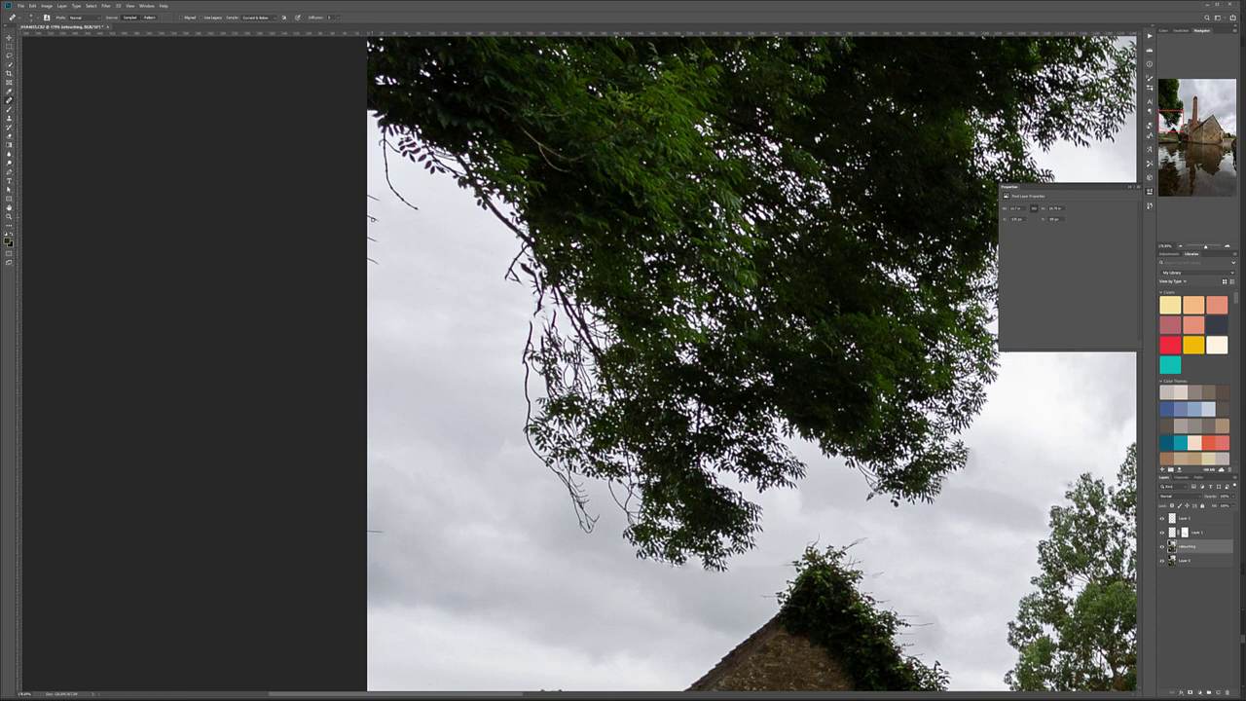
left_click_drag(371, 215, 373, 194)
left_click_drag(373, 243, 373, 264)
left_click_drag(376, 215, 377, 192)
scroll(560, 328, "up", 1)
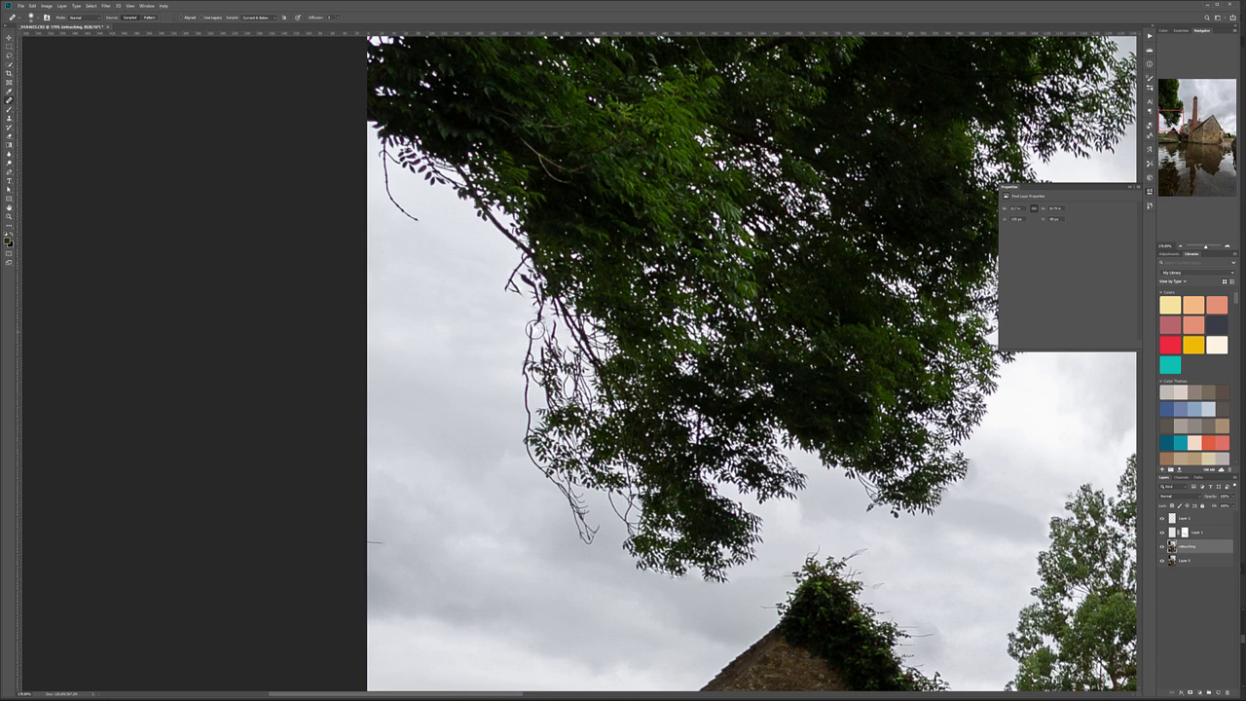
left_click(494, 358)
Step: Group the three layers above the original photo and name the group retouching
scroll(474, 418, "down", 3)
scroll(473, 417, "down", 4)
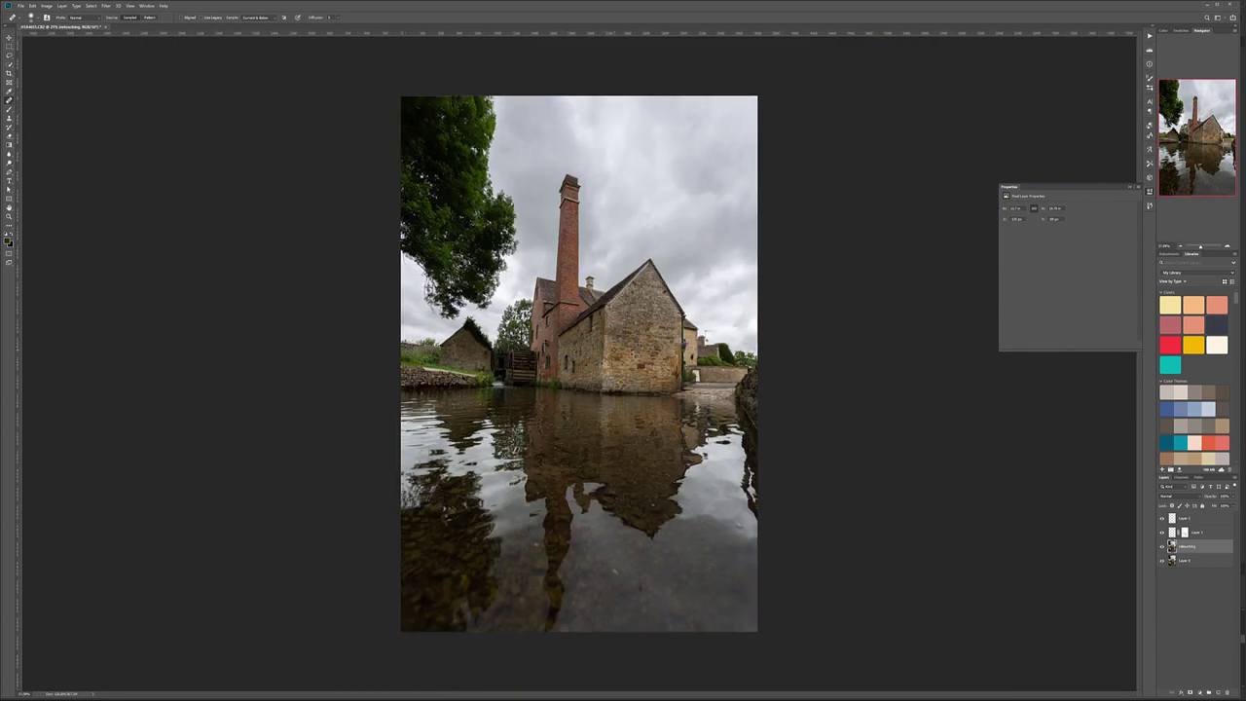
key("ctrl+plus")
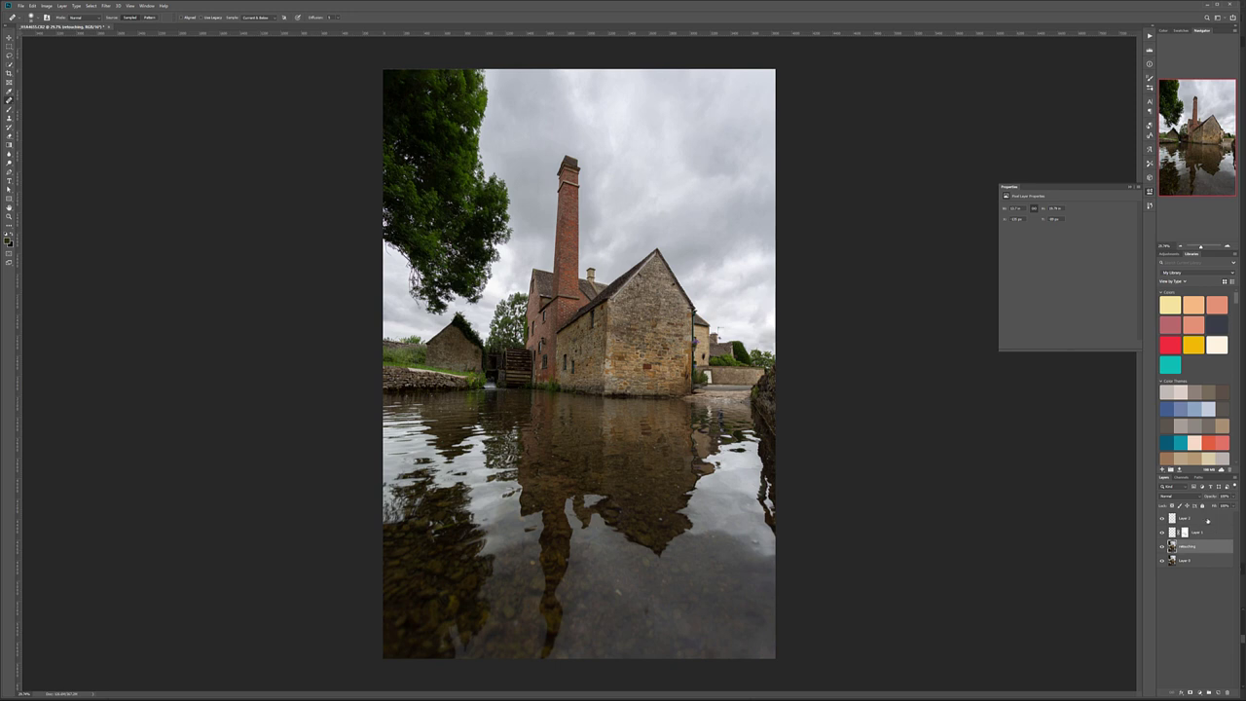
left_click(1207, 521, "shift")
key("ctrl+g")
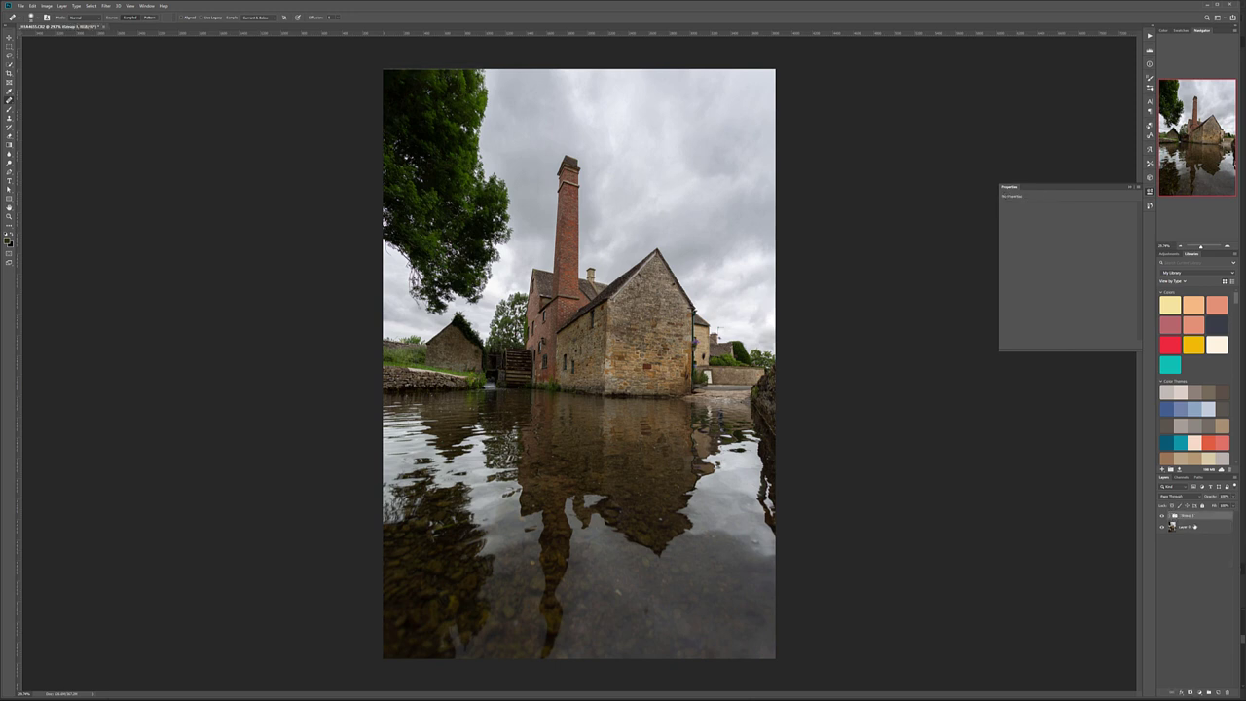
double_click(1187, 515)
left_click(1189, 526)
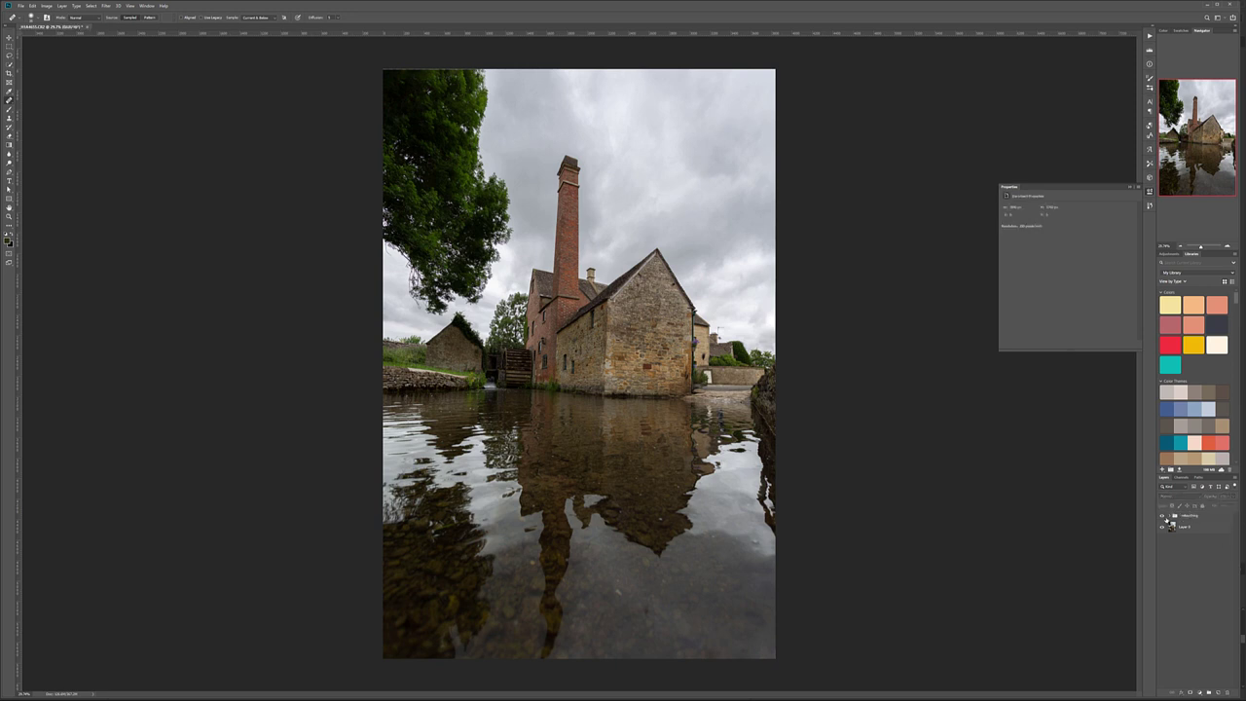
Step: Compare the photo before and after by repeatedly hiding and showing the retouching group
left_click(1164, 516)
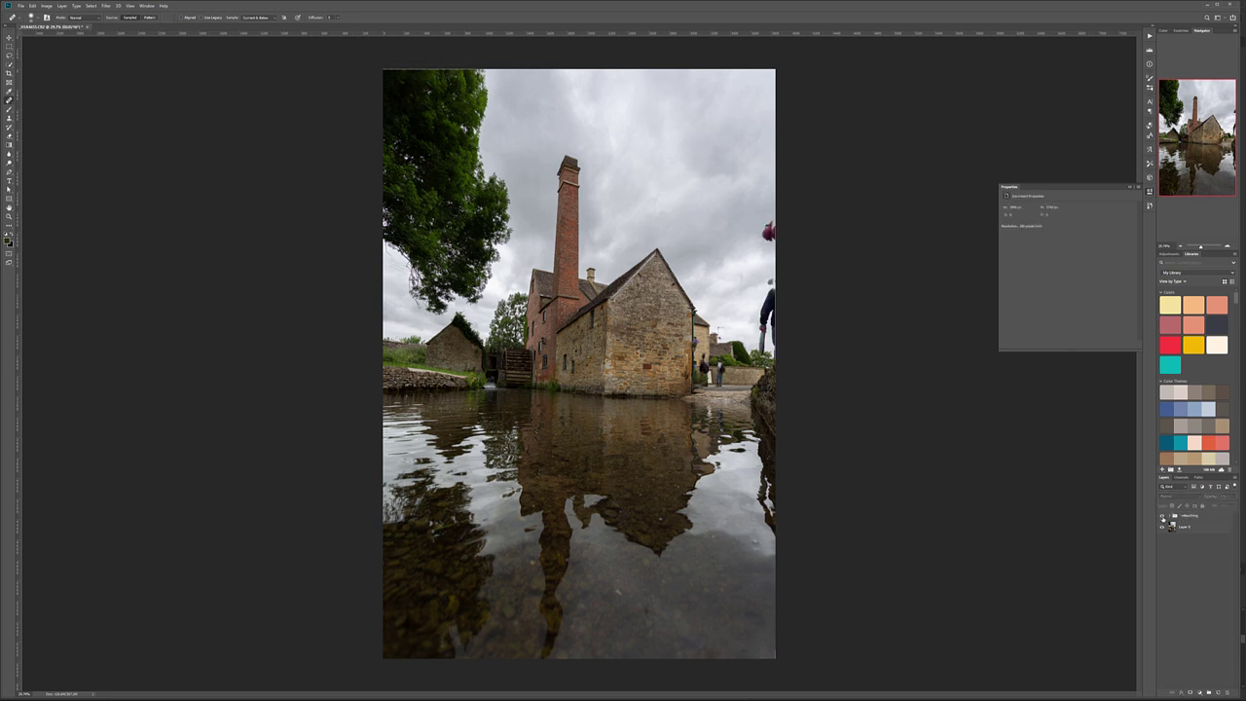
left_click(1164, 517)
left_click(1164, 517)
left_click(1163, 517)
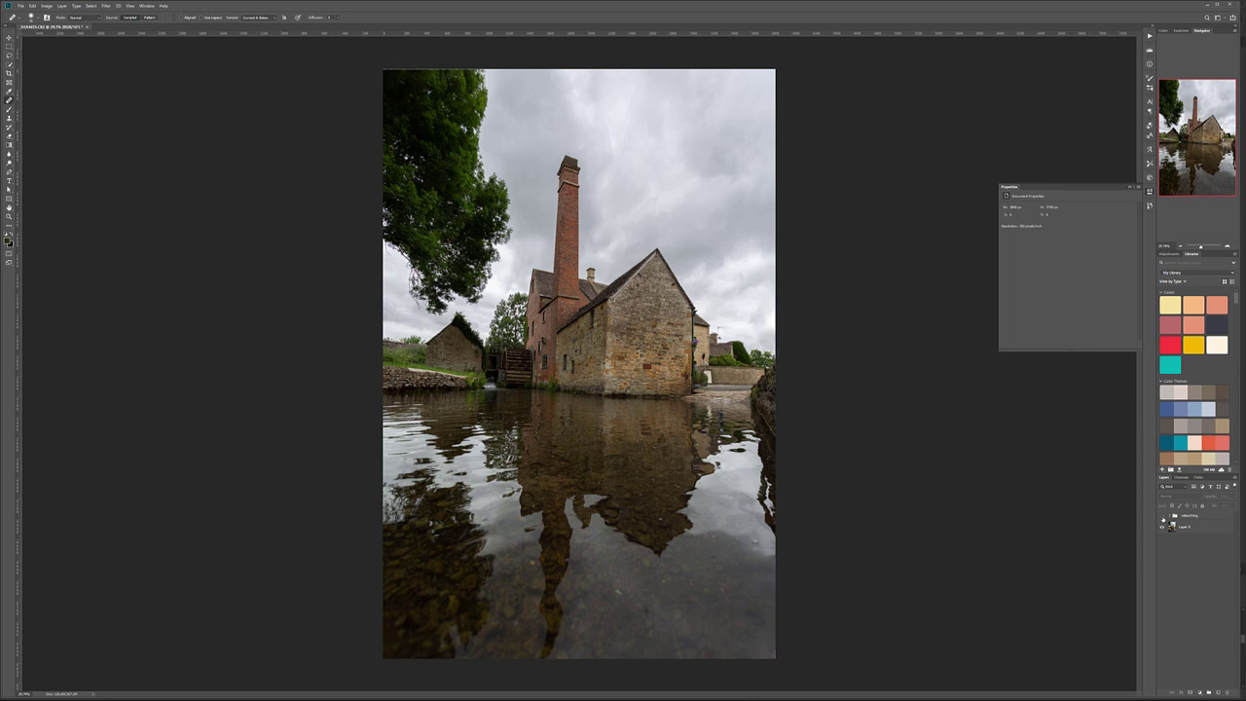
left_click(1164, 517)
left_click(1164, 517)
left_click(1163, 517)
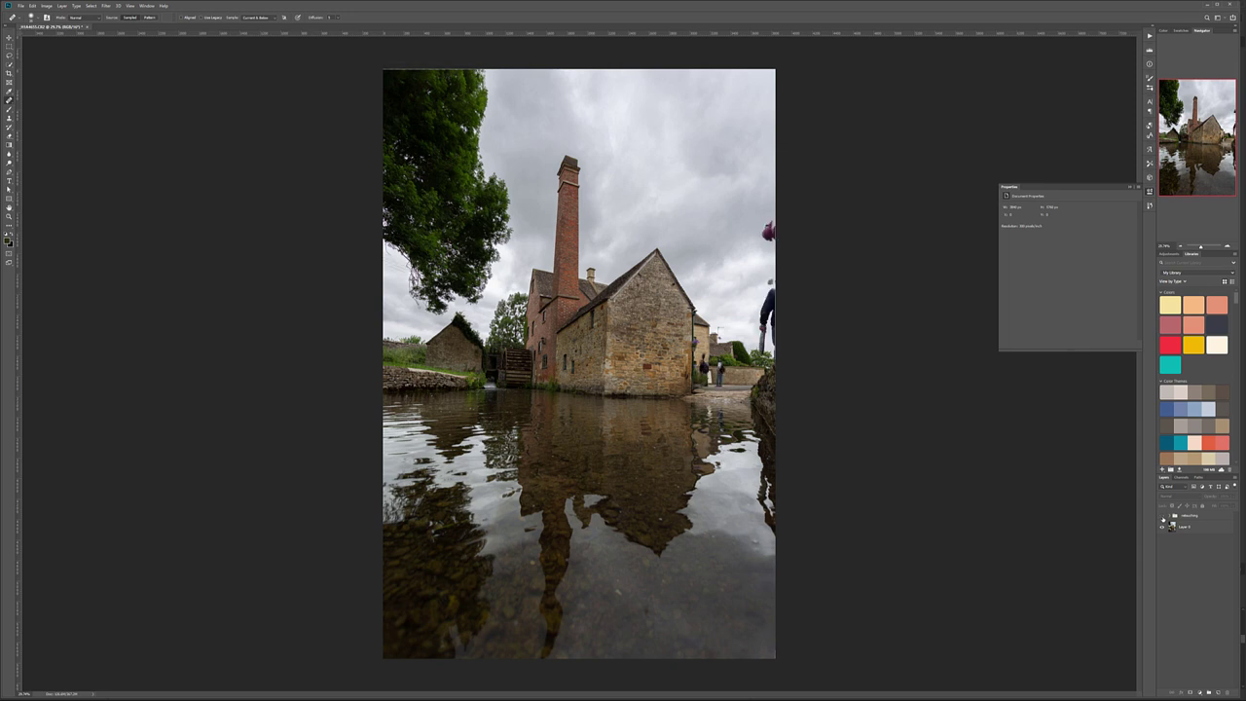
left_click(1164, 517)
left_click(1164, 517)
left_click(1164, 517)
left_click(1163, 517)
left_click(1163, 517)
left_click(1163, 517)
left_click(1163, 517)
left_click(1164, 517)
Step: Make the retouching group visible, expand it and select the retouching layer inside it
key("ctrl+plus")
key("ctrl+plus")
key("ctrl+plus")
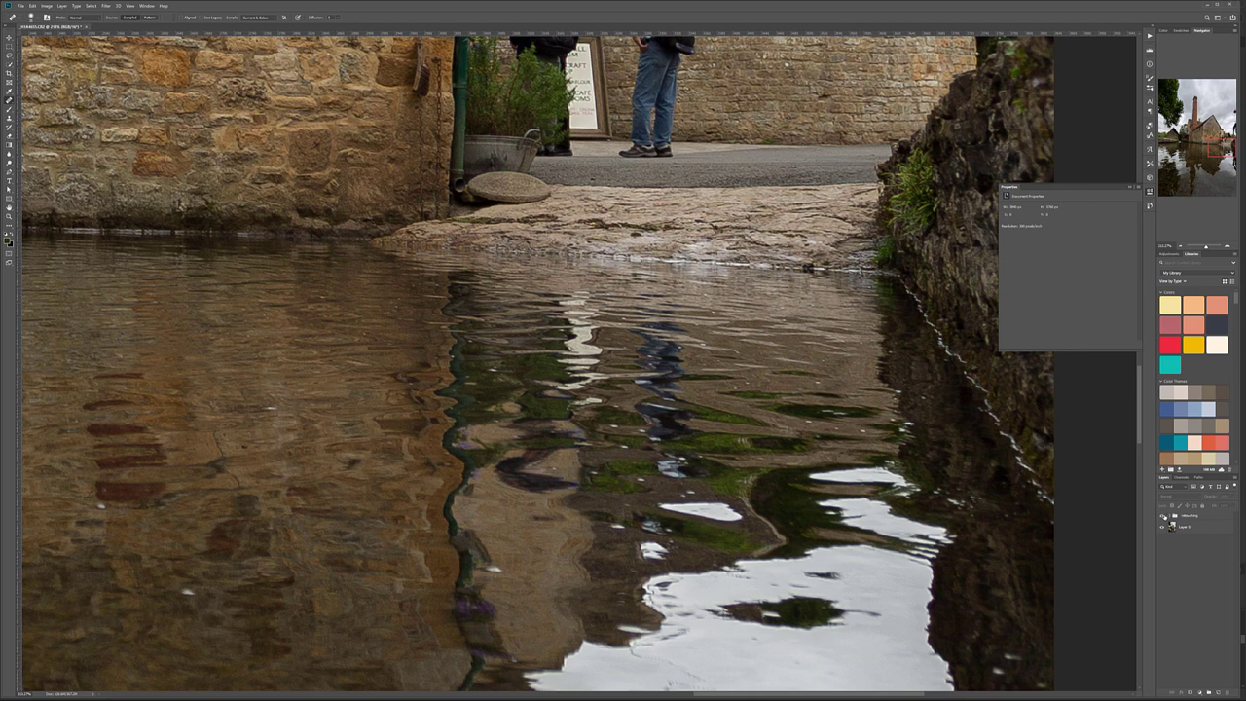
left_click(1164, 517)
left_click(1169, 516)
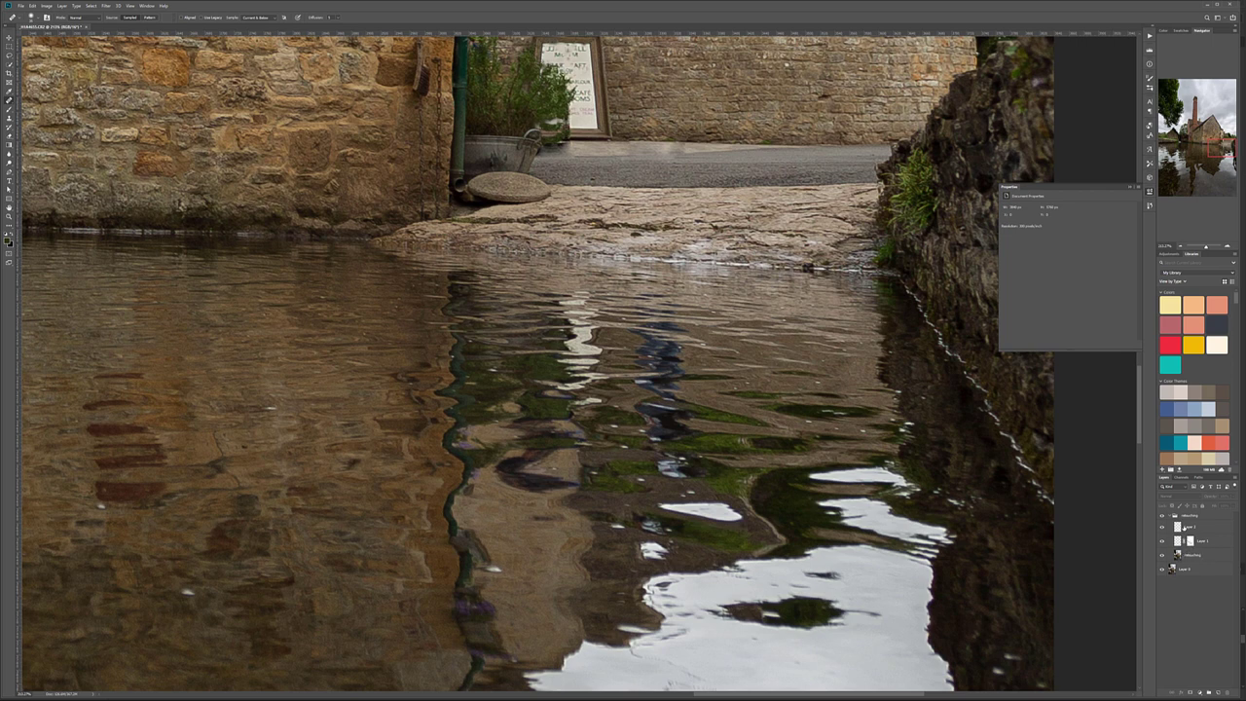
left_click(1185, 526)
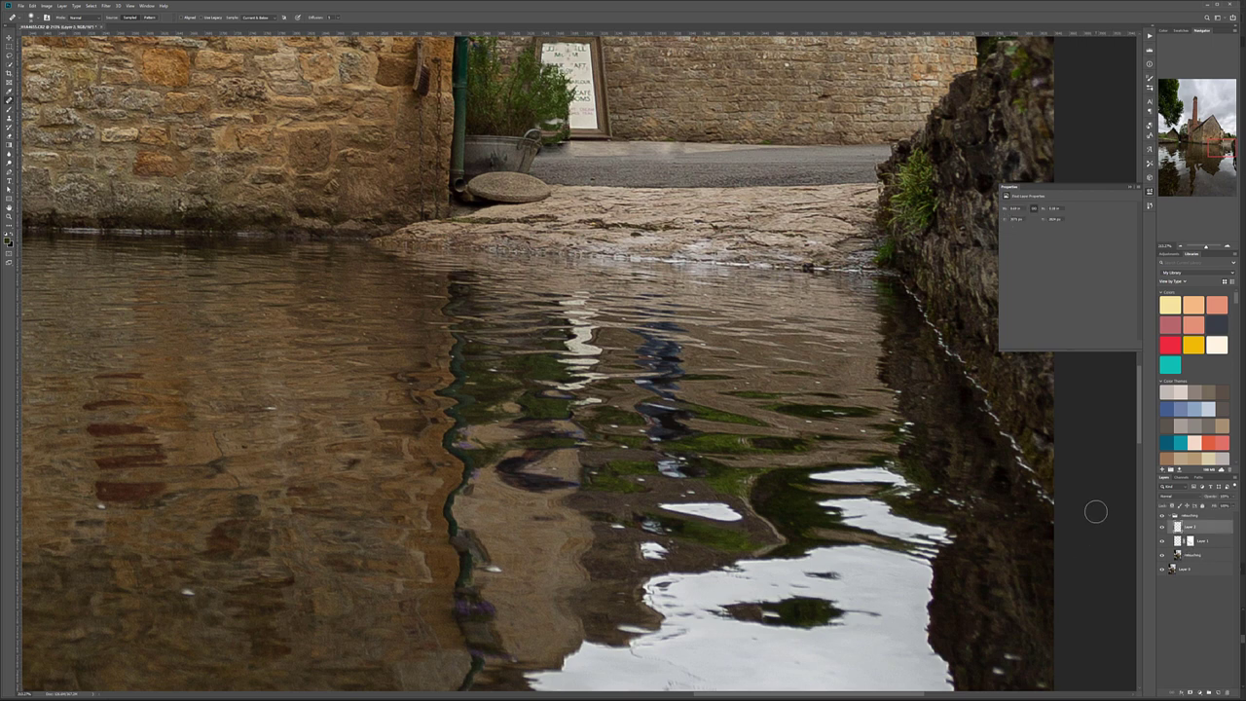
left_click(1178, 555)
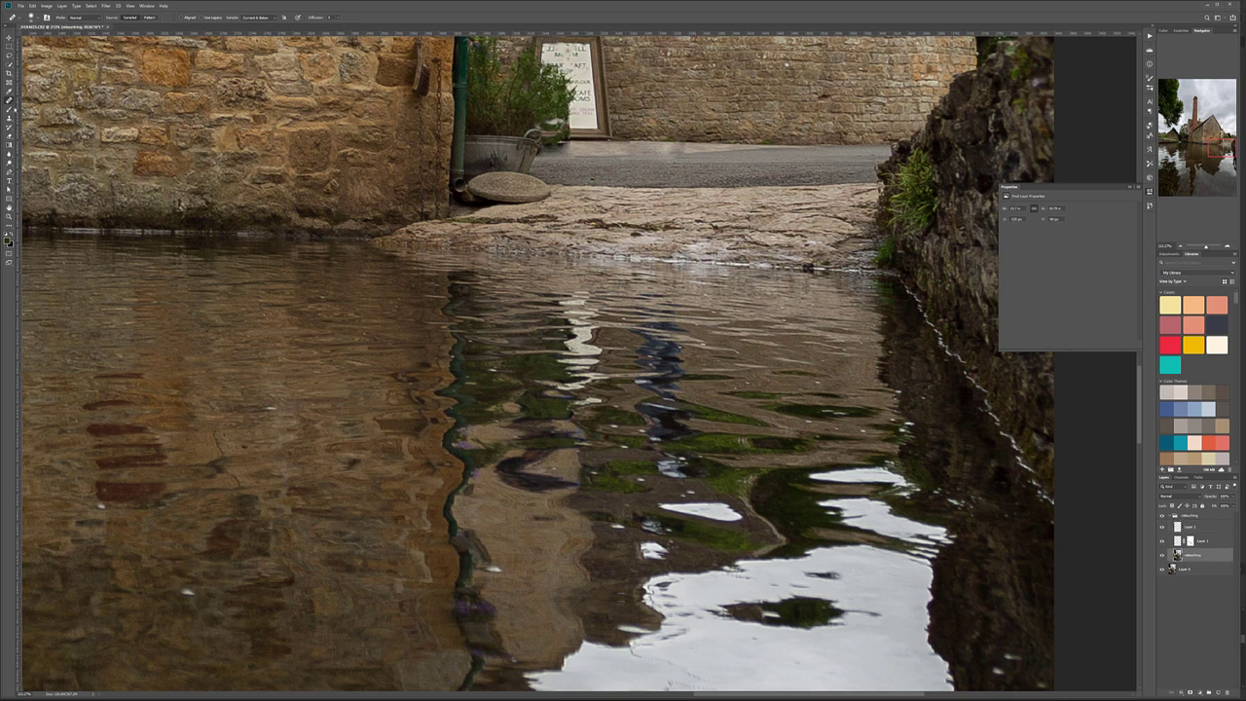
Step: Remove the dark blue person's reflection from the water below the road with the Spot Healing Brush
right_click(8, 100)
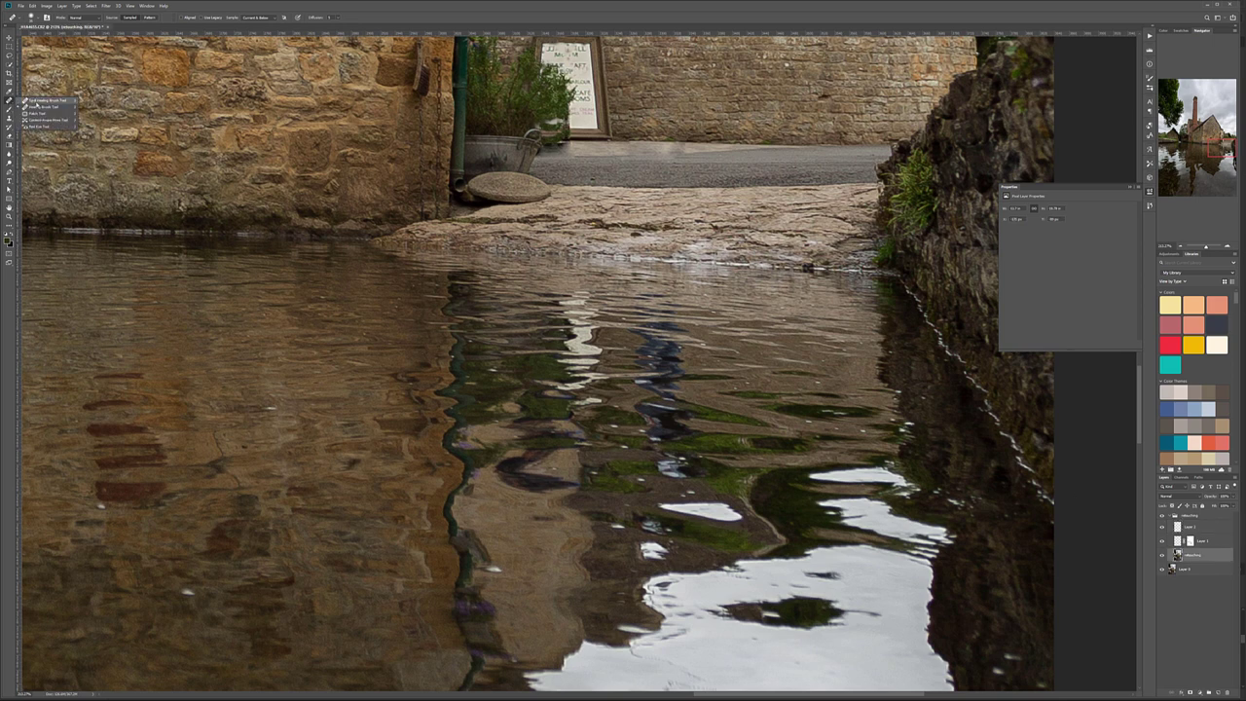
left_click(43, 101)
mouse_move(642, 338)
left_mouse_down()
mouse_move(684, 367)
mouse_move(686, 392)
mouse_move(652, 403)
mouse_move(741, 437)
mouse_move(636, 407)
mouse_move(710, 452)
mouse_move(643, 434)
left_mouse_up()
left_click_drag(723, 465, 635, 473)
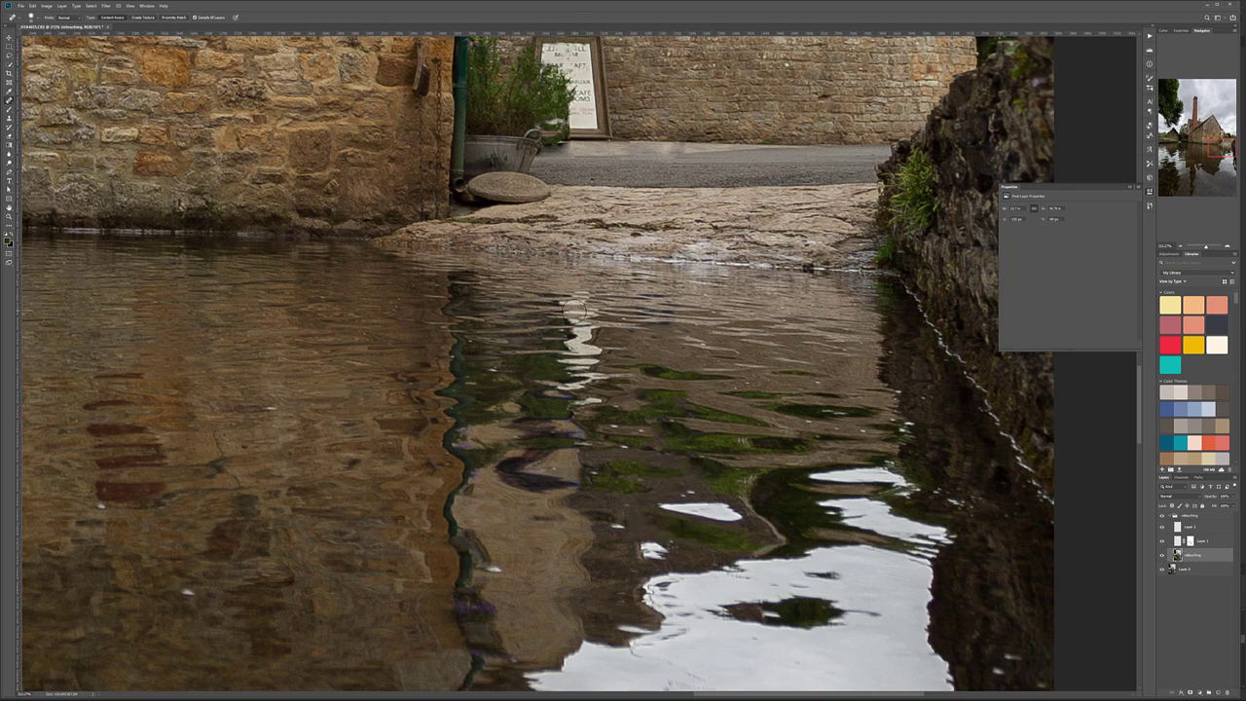
Step: Heal away the dark reflection beside the building's corner and the leftover bluish traces in the water below the road
mouse_move(579, 421)
left_mouse_down()
mouse_move(541, 426)
mouse_move(571, 449)
mouse_move(492, 456)
left_mouse_up()
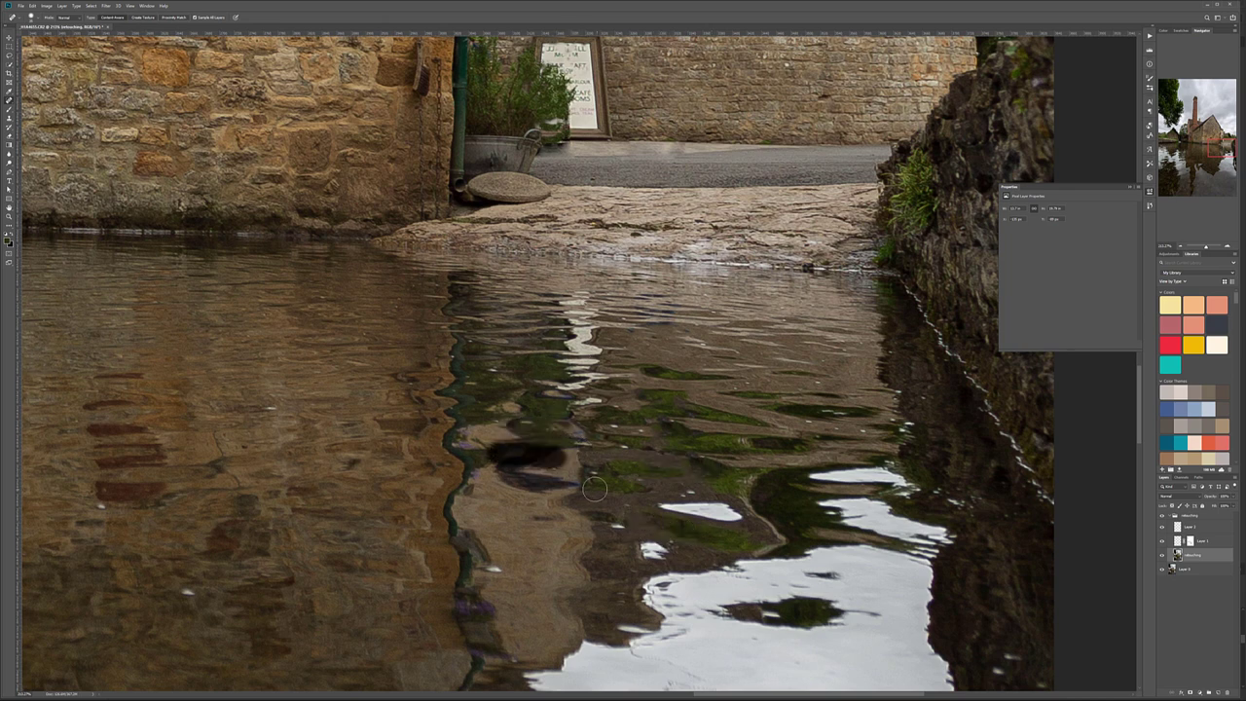
left_click_drag(595, 489, 482, 479)
left_click_drag(586, 506, 547, 484)
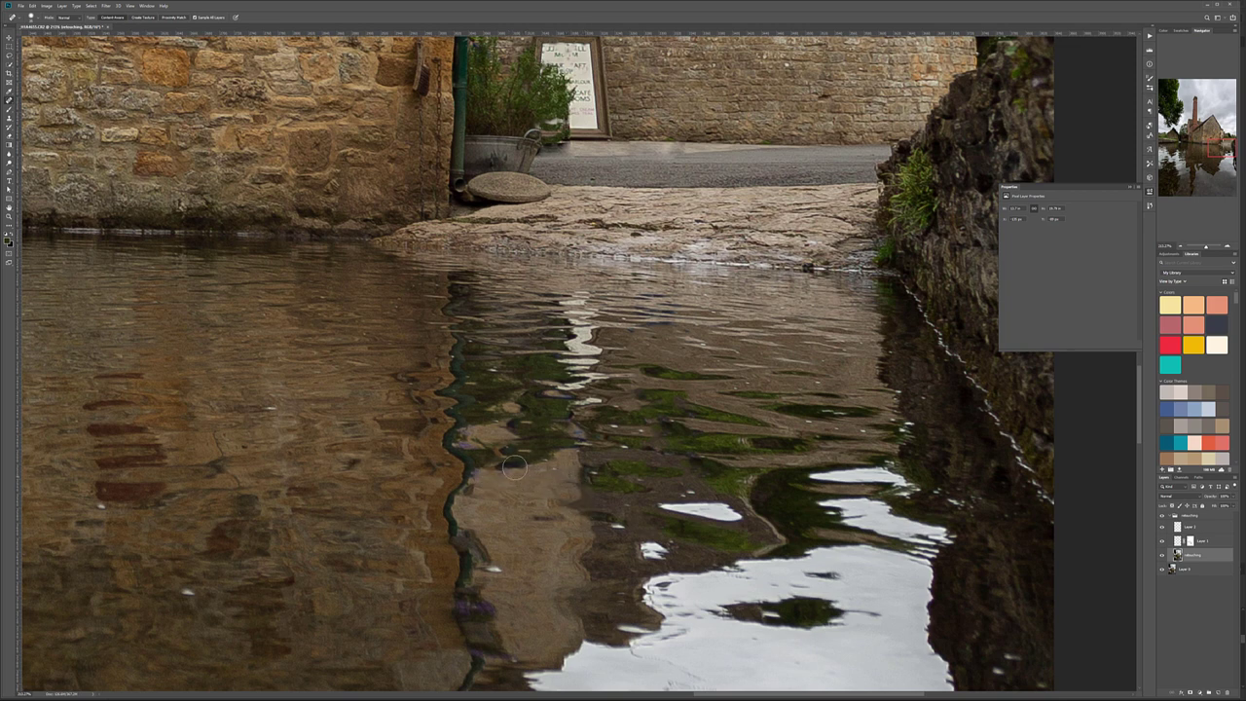
left_click_drag(599, 405, 497, 423)
left_click_drag(613, 437, 584, 435)
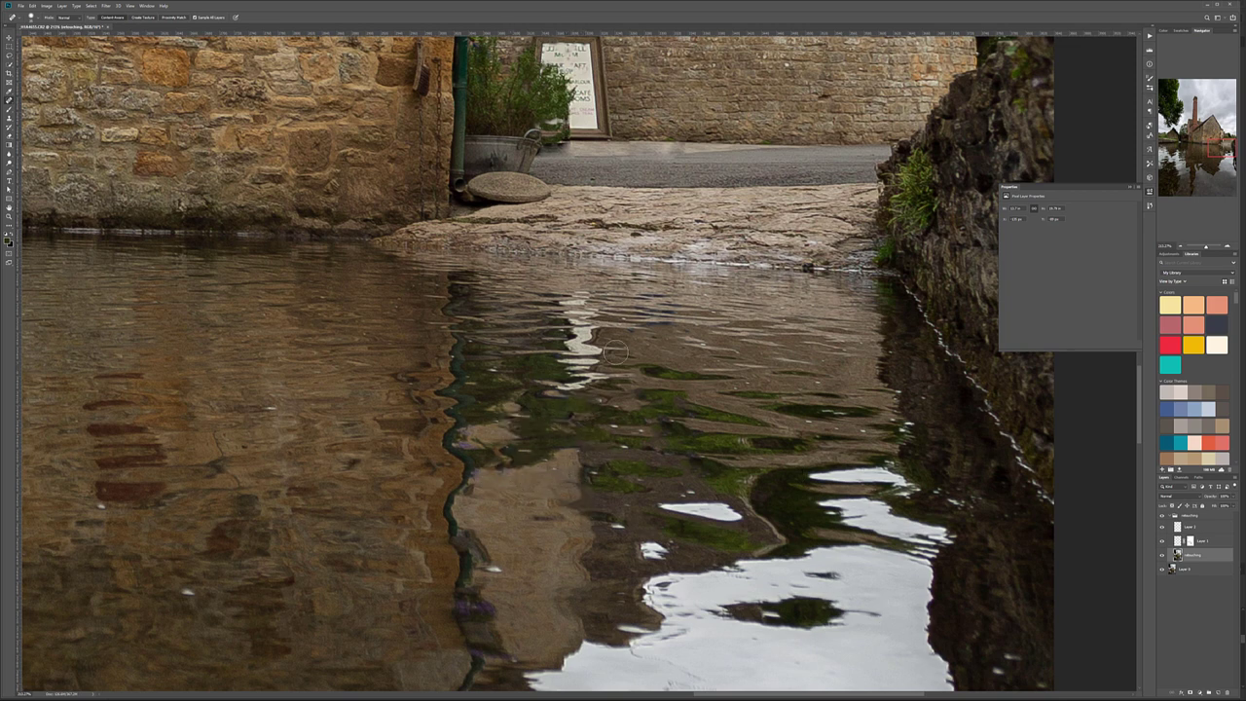
left_click(646, 315)
left_click(659, 296)
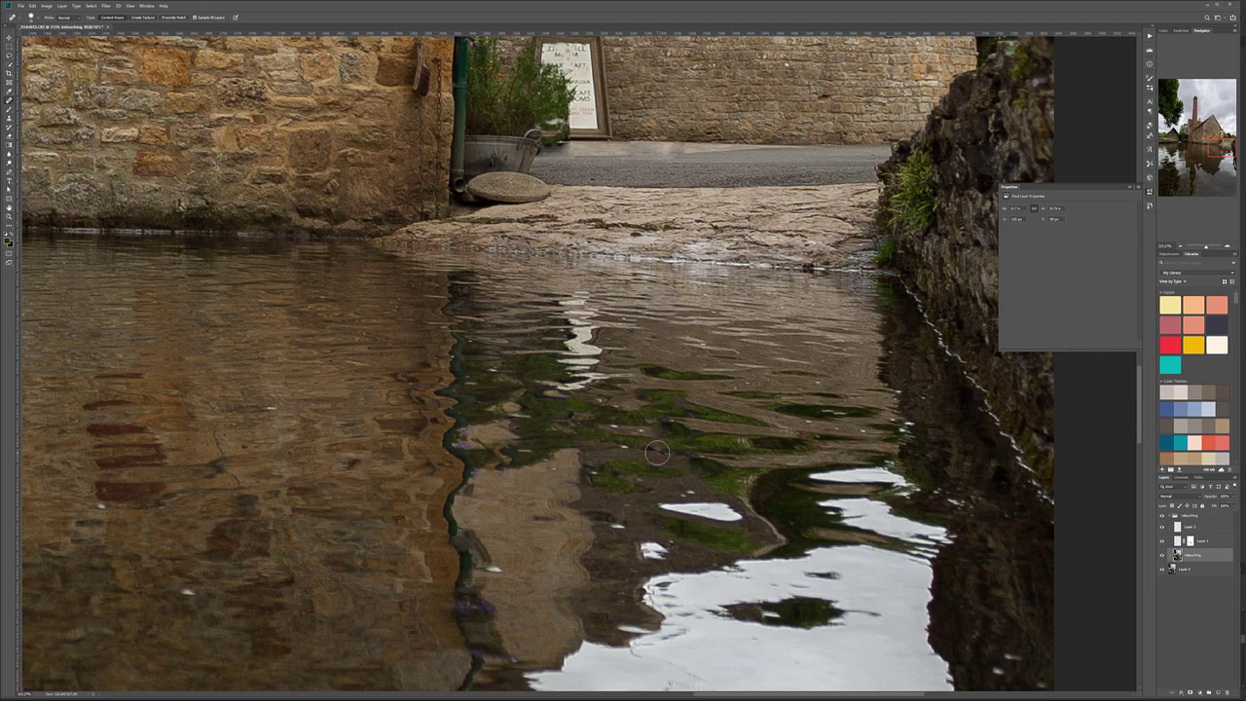
Step: Enlarge the healing brush and remove the TV aerial's reflection from the bright patch of water
scroll(657, 453, "down", 5)
scroll(657, 322, "down", 3)
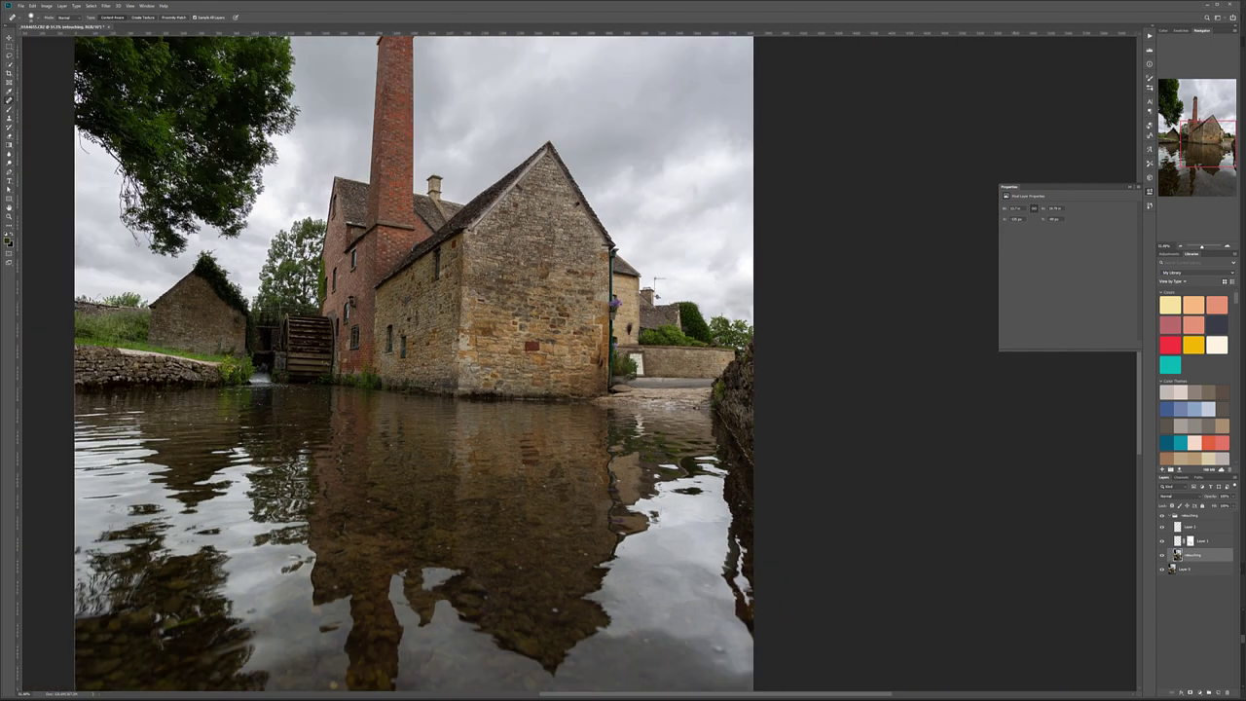
scroll(668, 303, "up", 5)
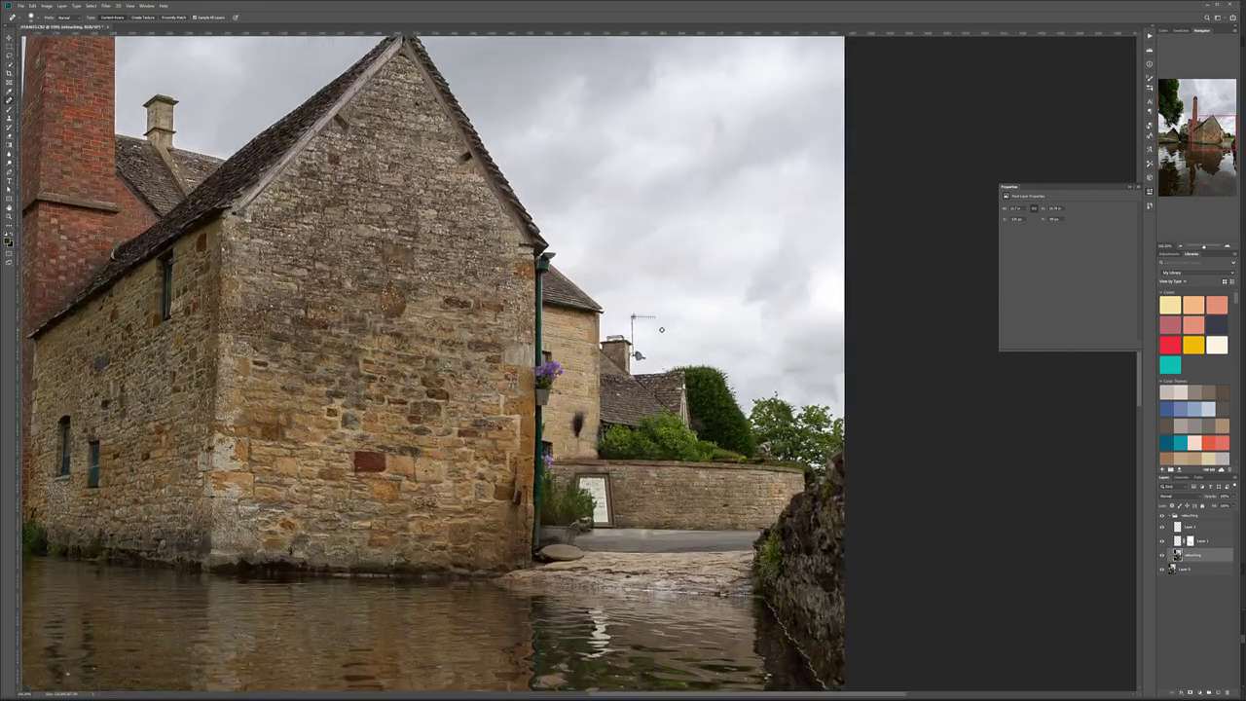
scroll(662, 438, "down", 4)
scroll(656, 599, "up", 4)
scroll(655, 598, "up", 3)
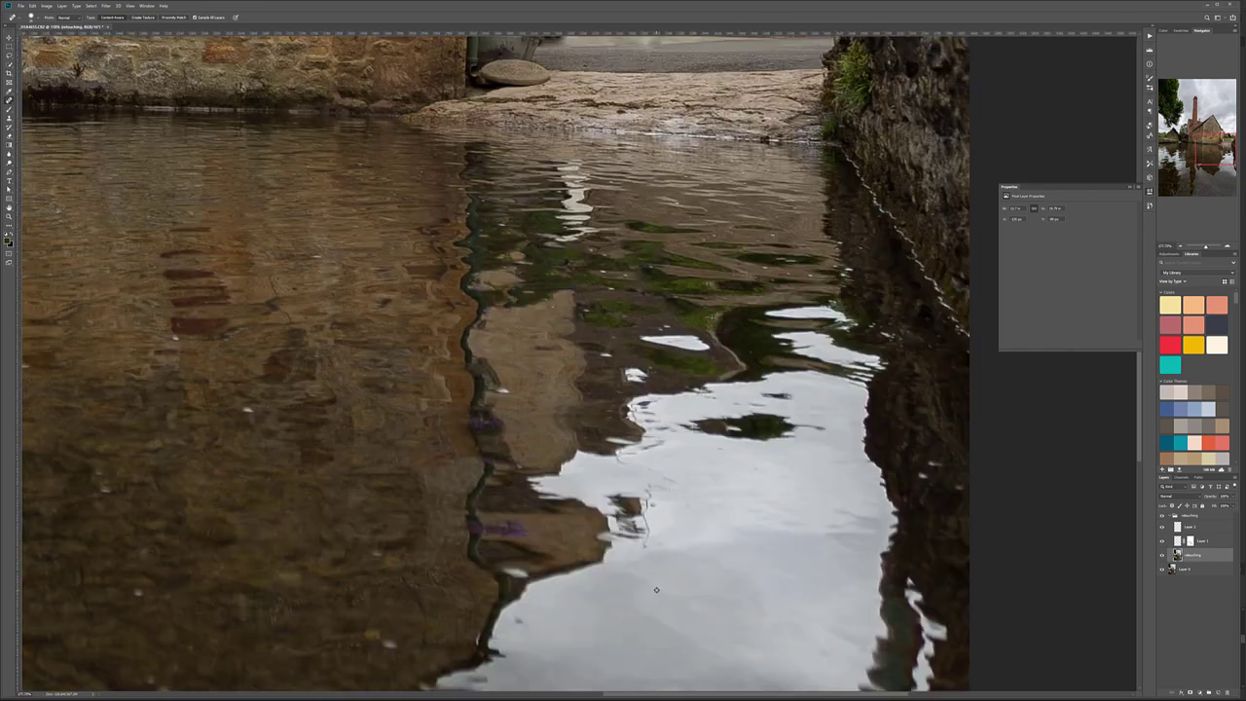
key("bracketright")
key("bracketright")
key("bracketright")
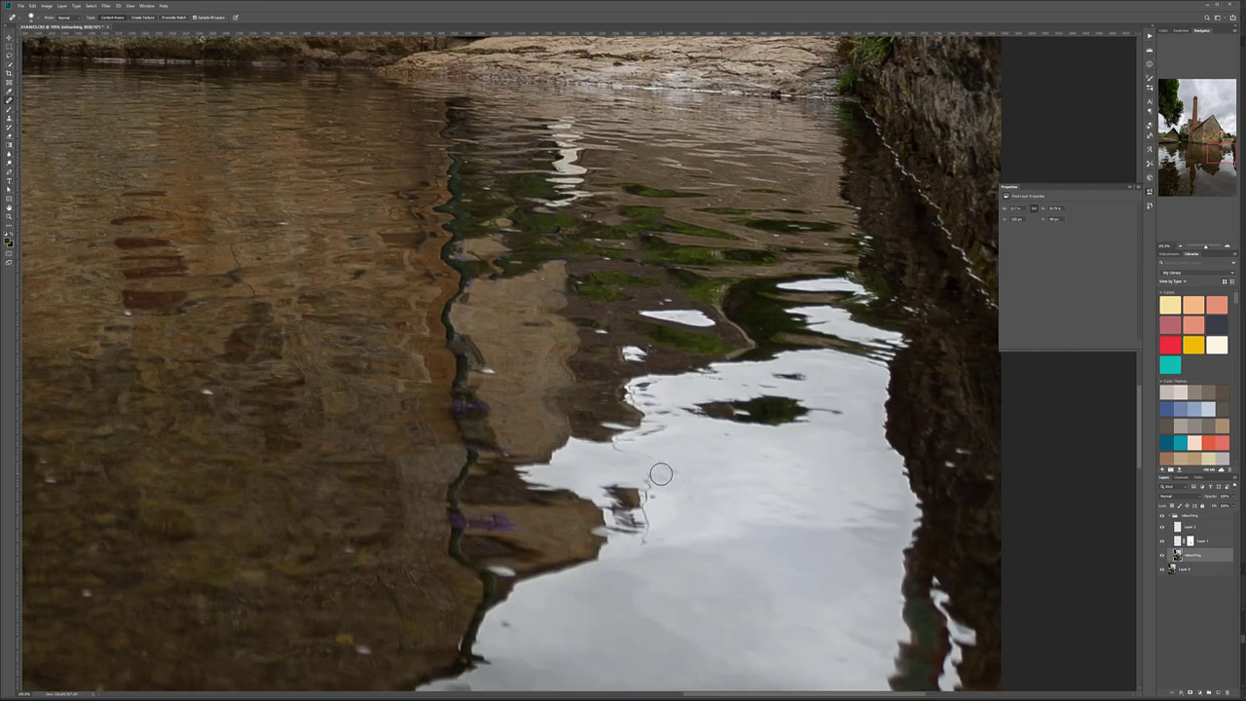
scroll(667, 359, "down", 4)
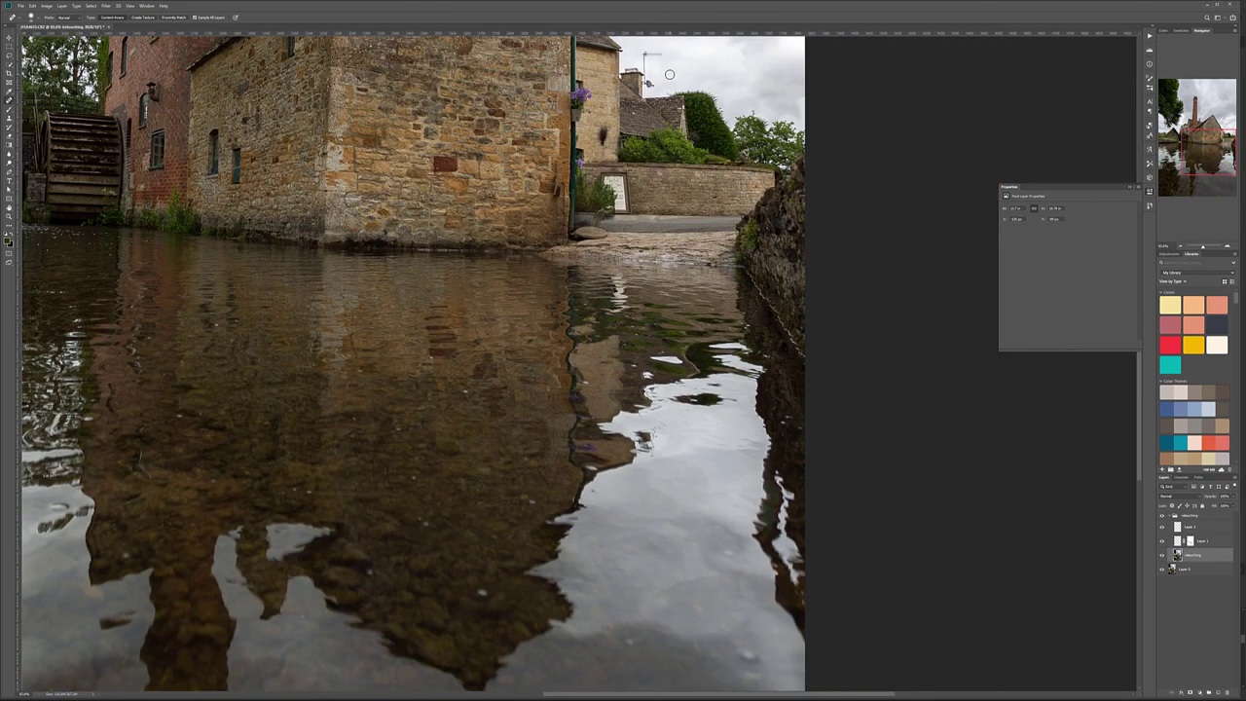
mouse_move(656, 429)
left_mouse_down()
mouse_move(670, 425)
mouse_move(650, 450)
left_mouse_up()
Step: Heal the satellite dish, the TV aerial and the upper part of its mast out of the sky
scroll(653, 390, "up", 5)
scroll(657, 305, "up", 8)
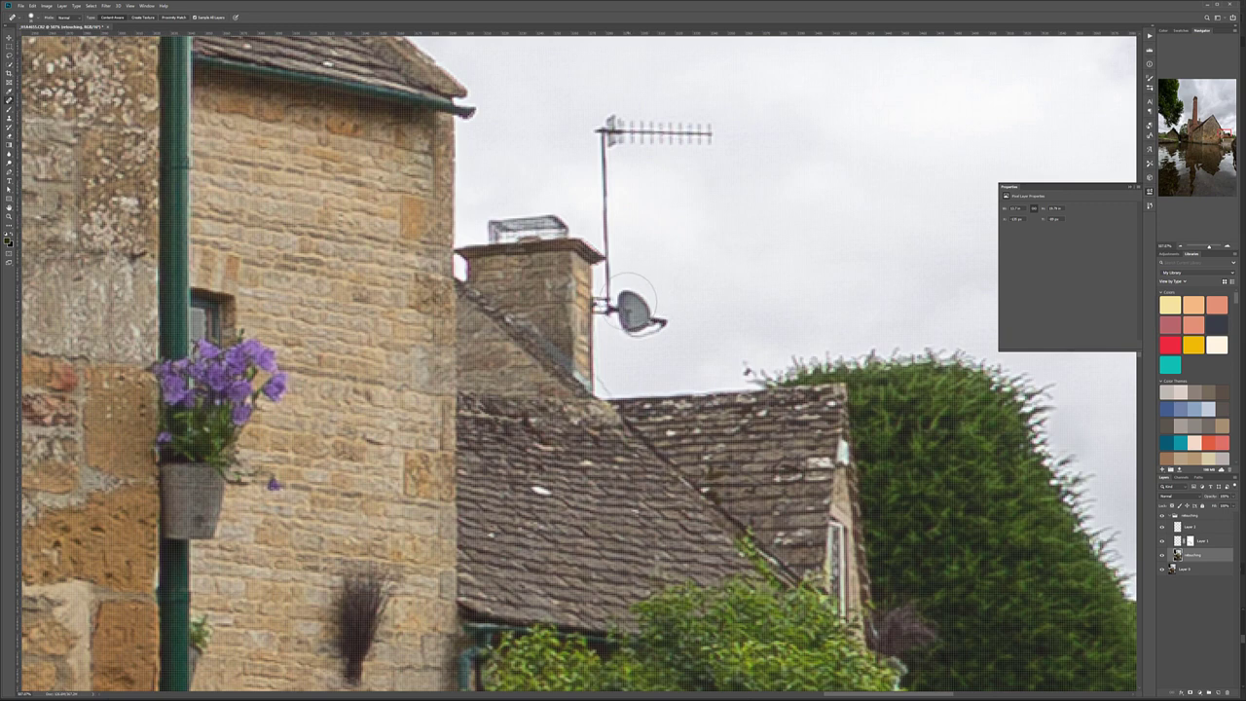
left_click_drag(637, 305, 672, 318)
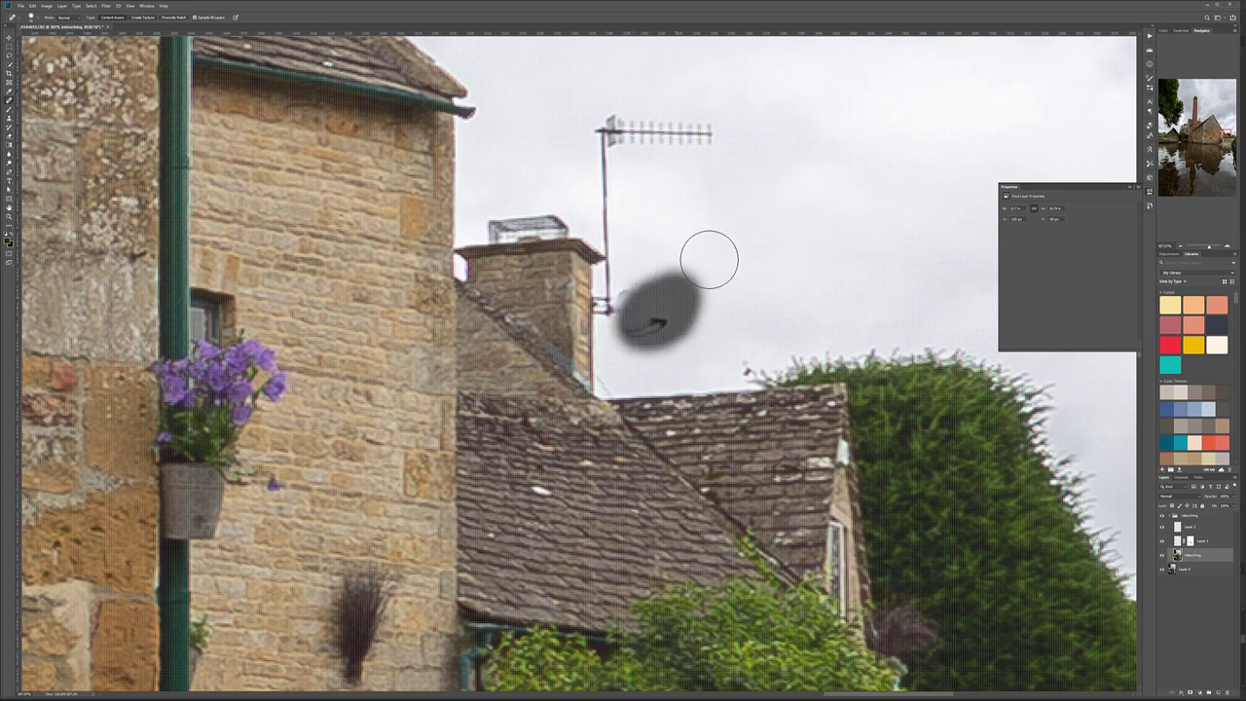
left_click_drag(614, 131, 734, 133)
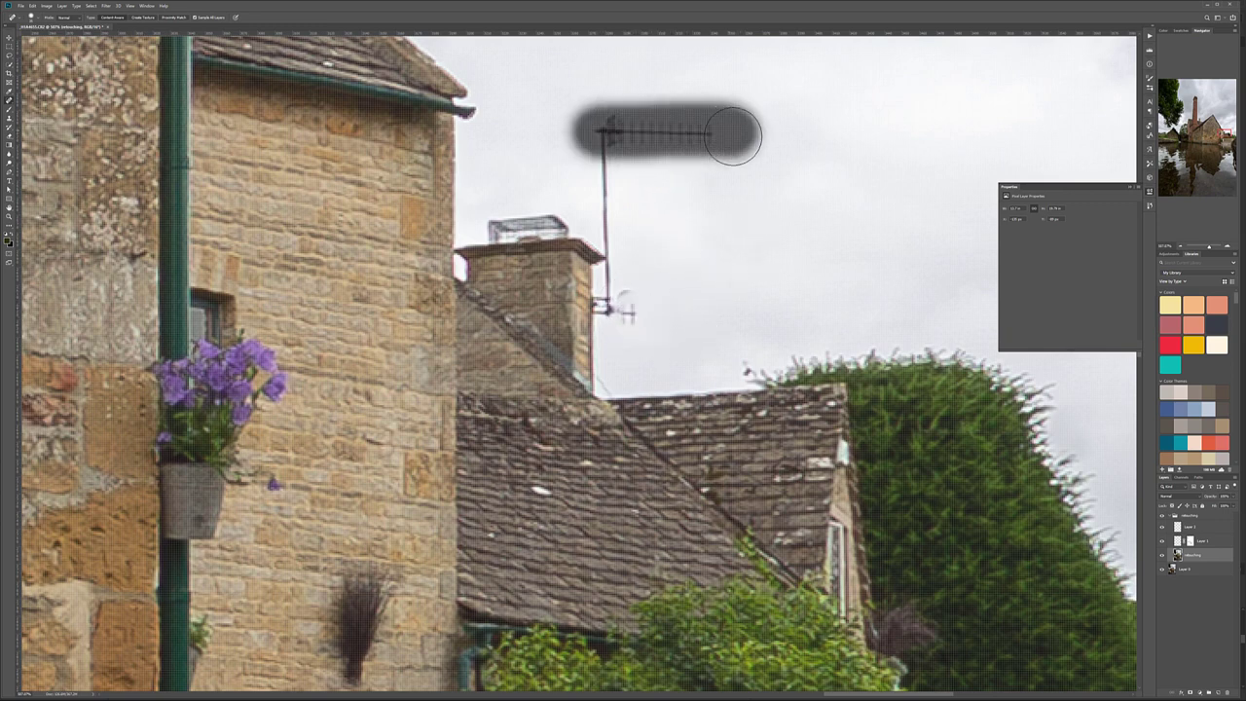
left_click_drag(617, 140, 621, 205)
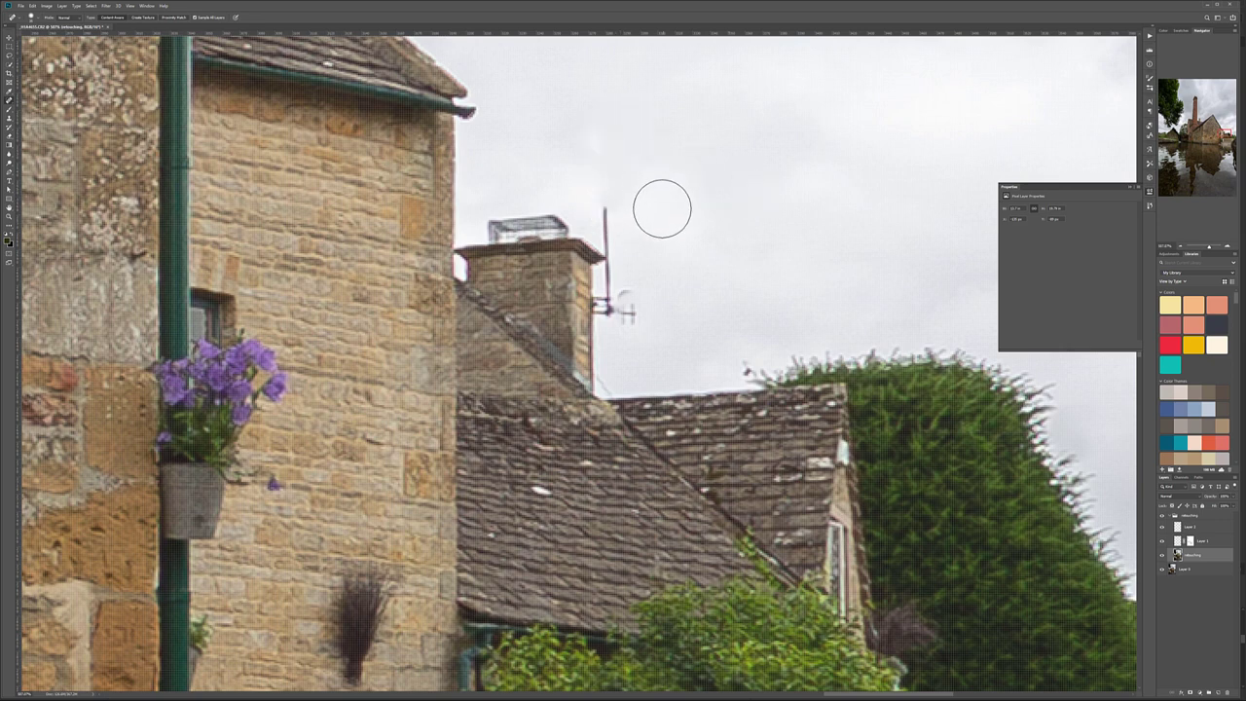
Step: With a smaller healing brush, remove the rest of the mast, its brackets and the dish remnants beside the chimney
key("bracketleft")
key("bracketleft")
key("bracketleft")
key("bracketleft")
mouse_move(606, 208)
left_mouse_down()
mouse_move(610, 288)
mouse_move(630, 321)
left_mouse_up()
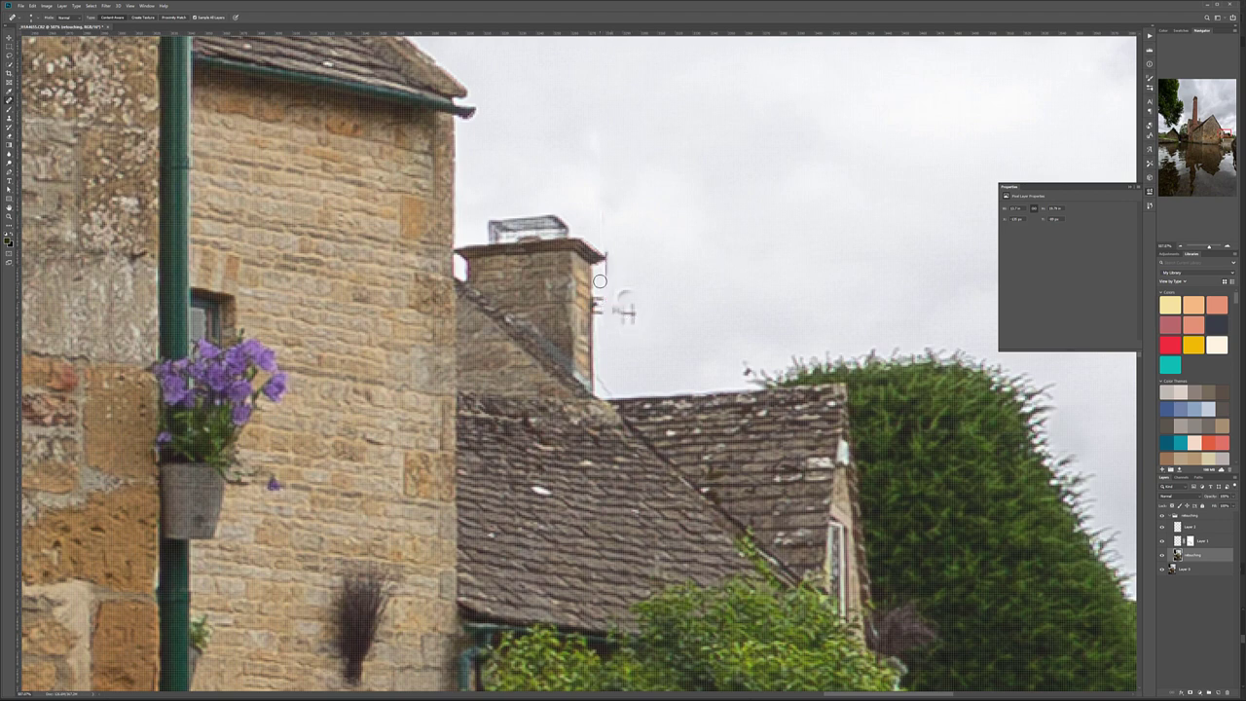
mouse_move(604, 274)
left_mouse_down()
mouse_move(631, 298)
mouse_move(624, 311)
mouse_move(642, 276)
mouse_move(602, 313)
mouse_move(613, 325)
left_mouse_up()
mouse_move(605, 259)
left_mouse_down()
mouse_move(613, 318)
mouse_move(600, 310)
mouse_move(598, 323)
mouse_move(600, 290)
left_mouse_up()
left_click_drag(609, 241, 612, 278)
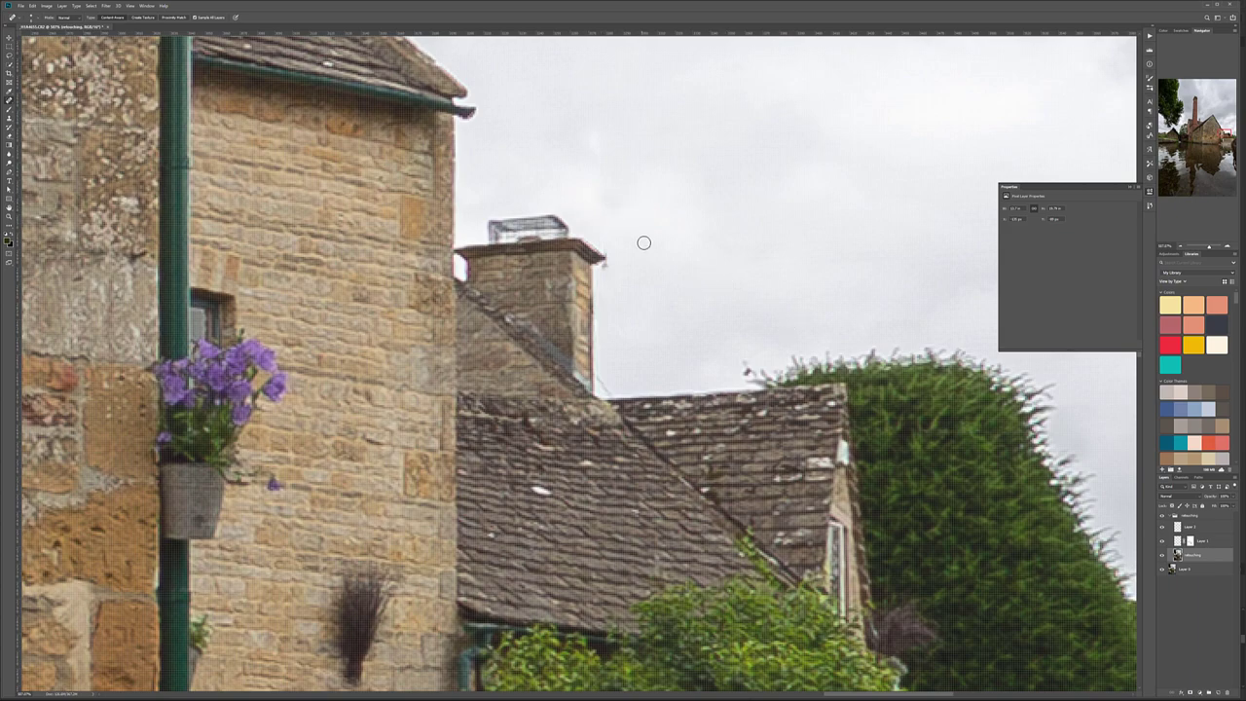
Step: Collapse and select the retouching group, and compare before and after by hiding and showing it
scroll(645, 246, "down", 5)
scroll(647, 247, "down", 3)
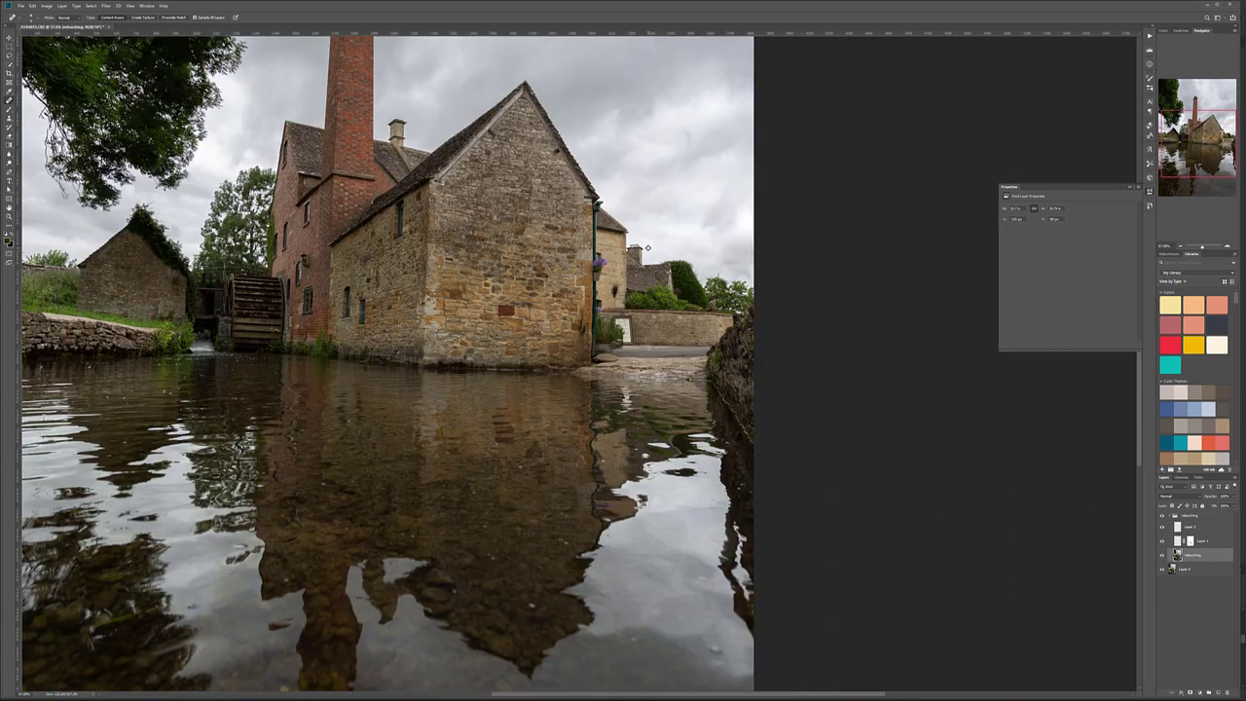
scroll(647, 247, "down", 4)
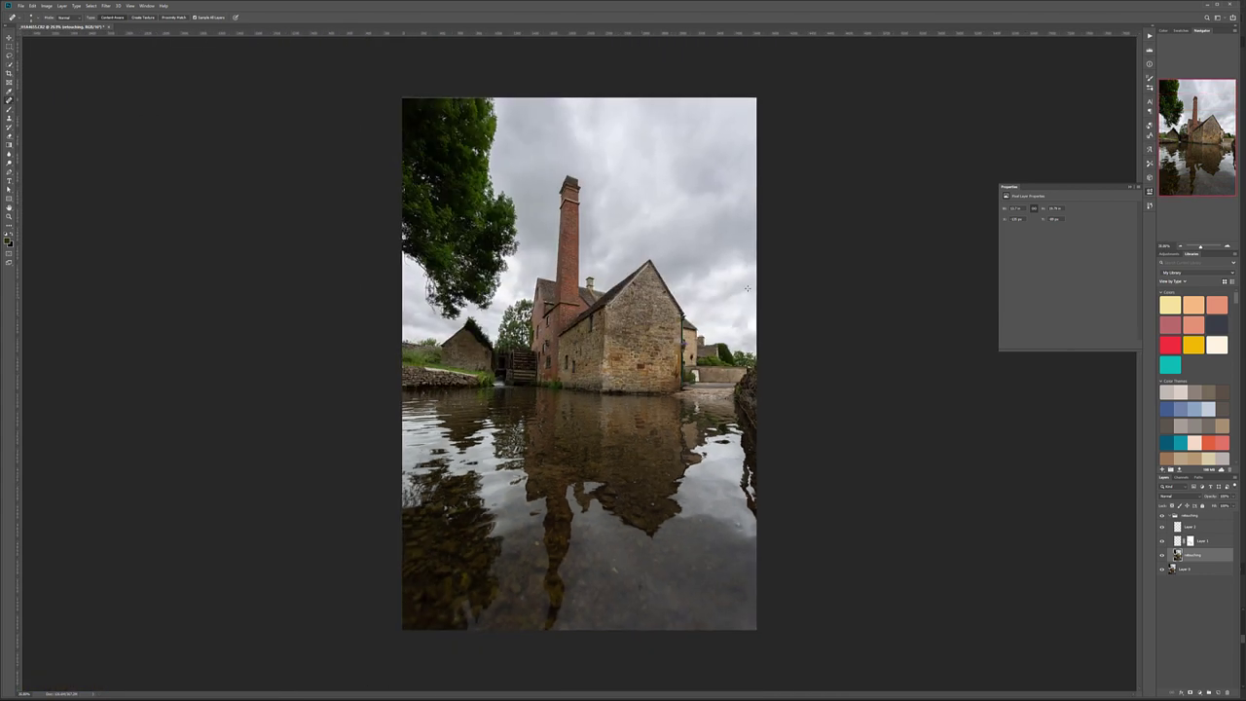
left_click(1169, 516)
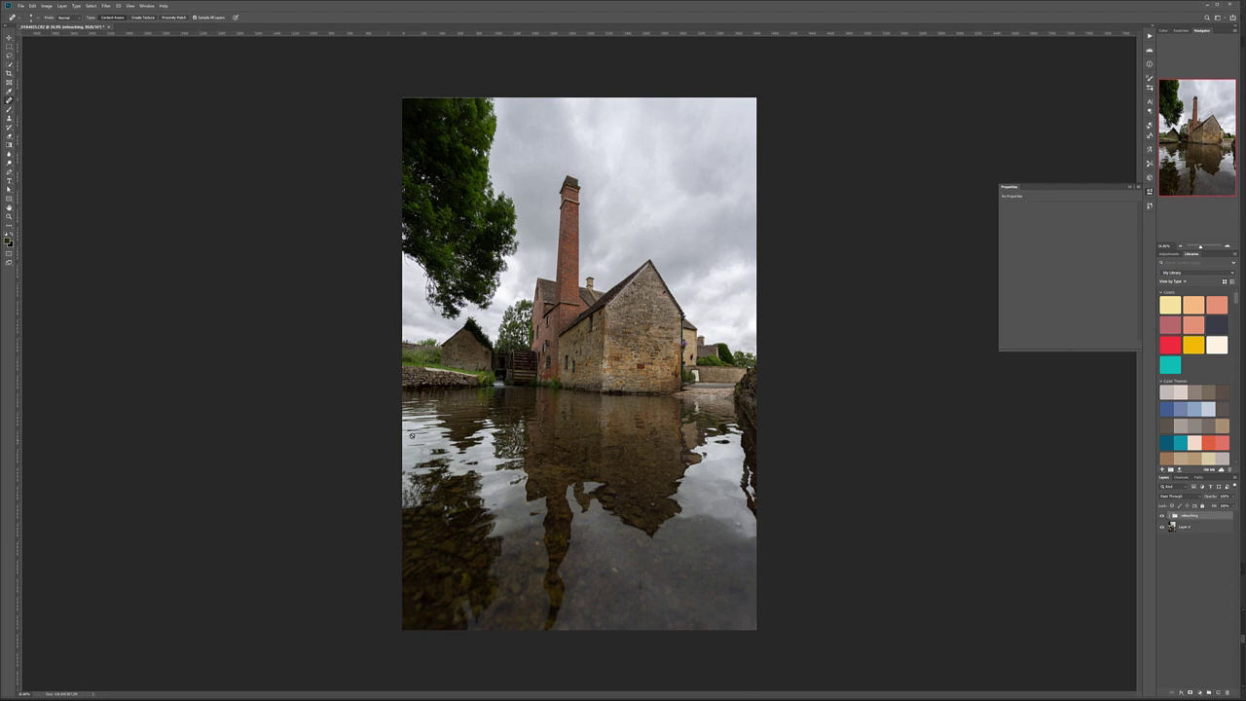
key("v")
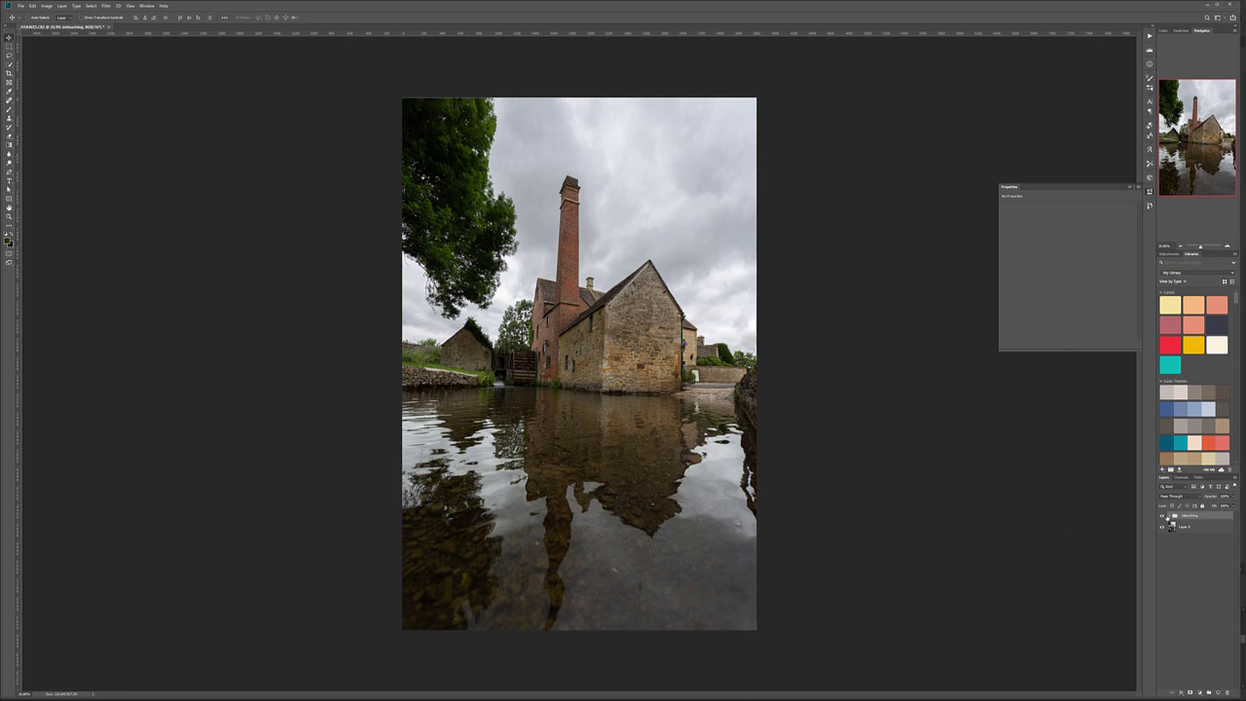
left_click(1163, 516)
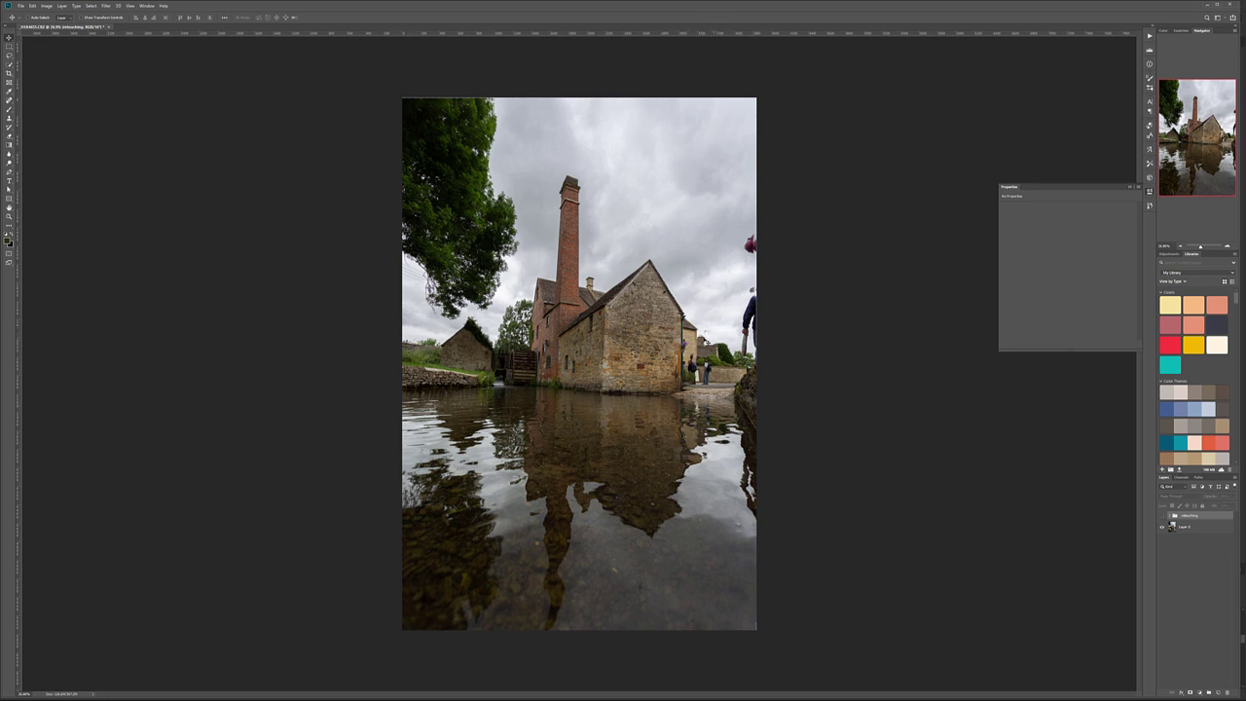
left_click(1171, 525)
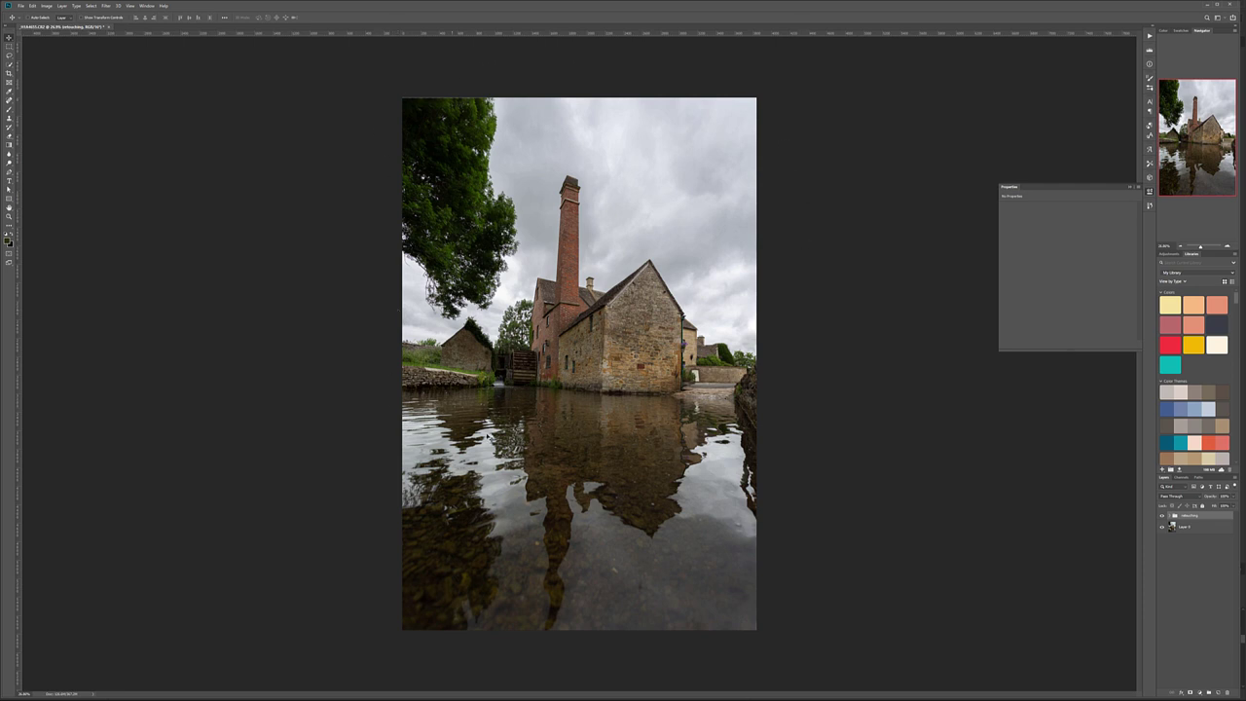
Step: Stamp all visible layers into a new layer above the retouching group and name it gdb
key("ctrl+alt+shift+e")
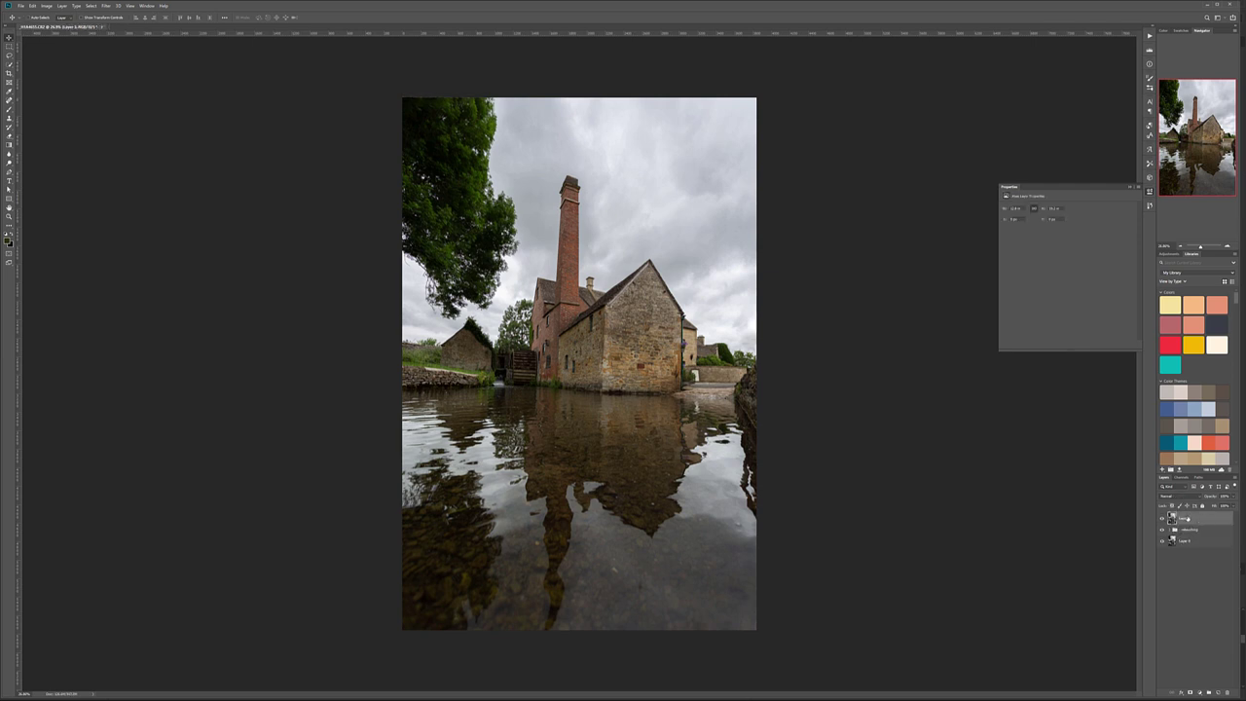
double_click(1187, 519)
type("db")
key("Return")
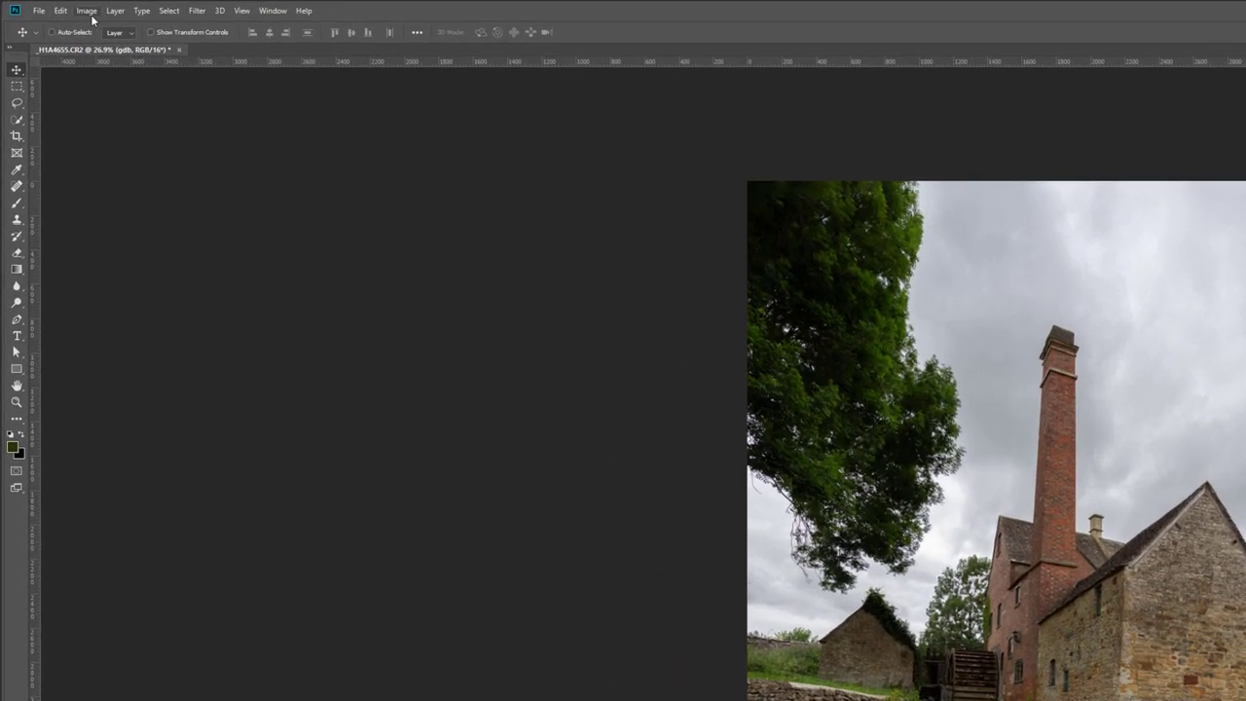
Step: Start a Black & White adjustment on the gdb layer with cyans -64, blues about -120, yellows about 175 and greens 160
left_click(46, 5)
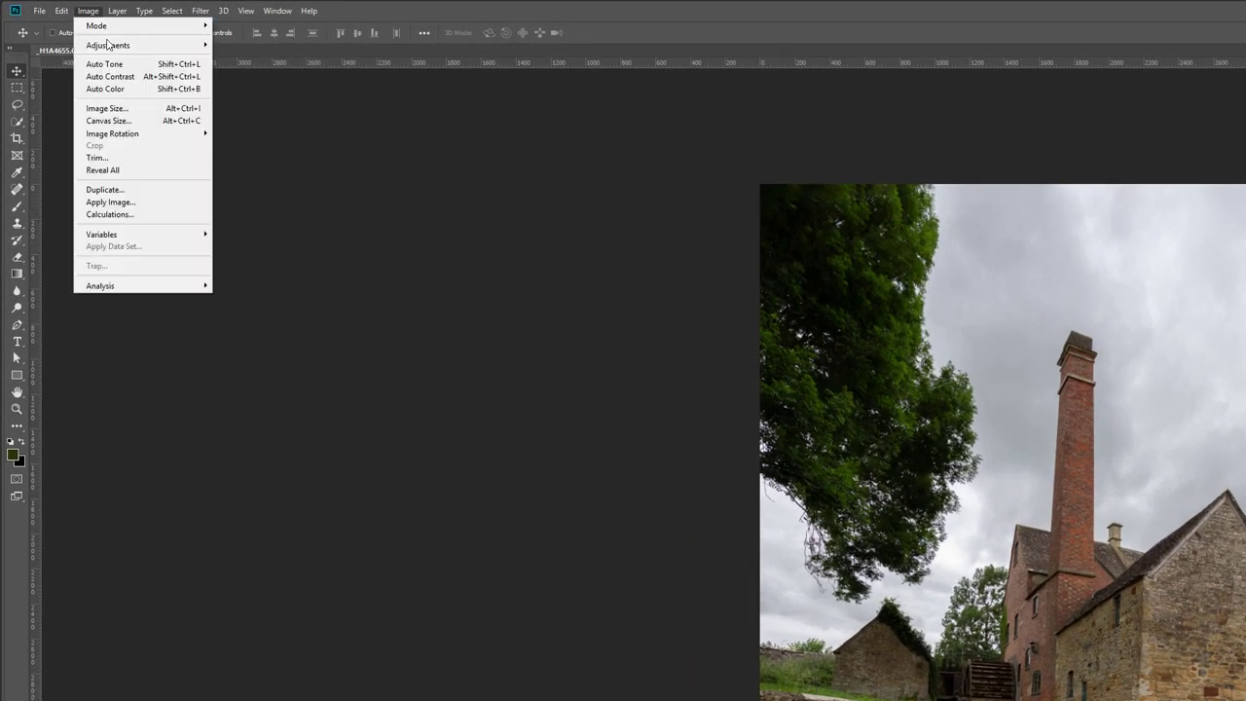
mouse_move(108, 45)
left_click(297, 133)
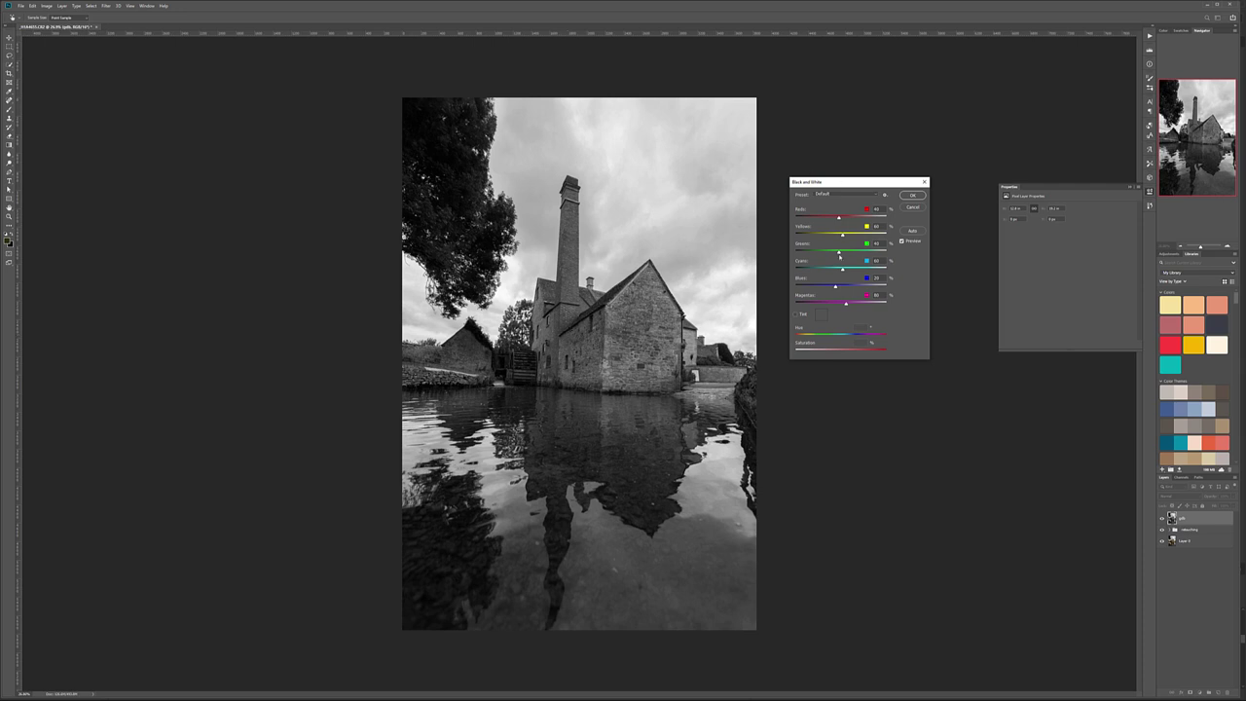
left_click_drag(831, 270, 803, 288)
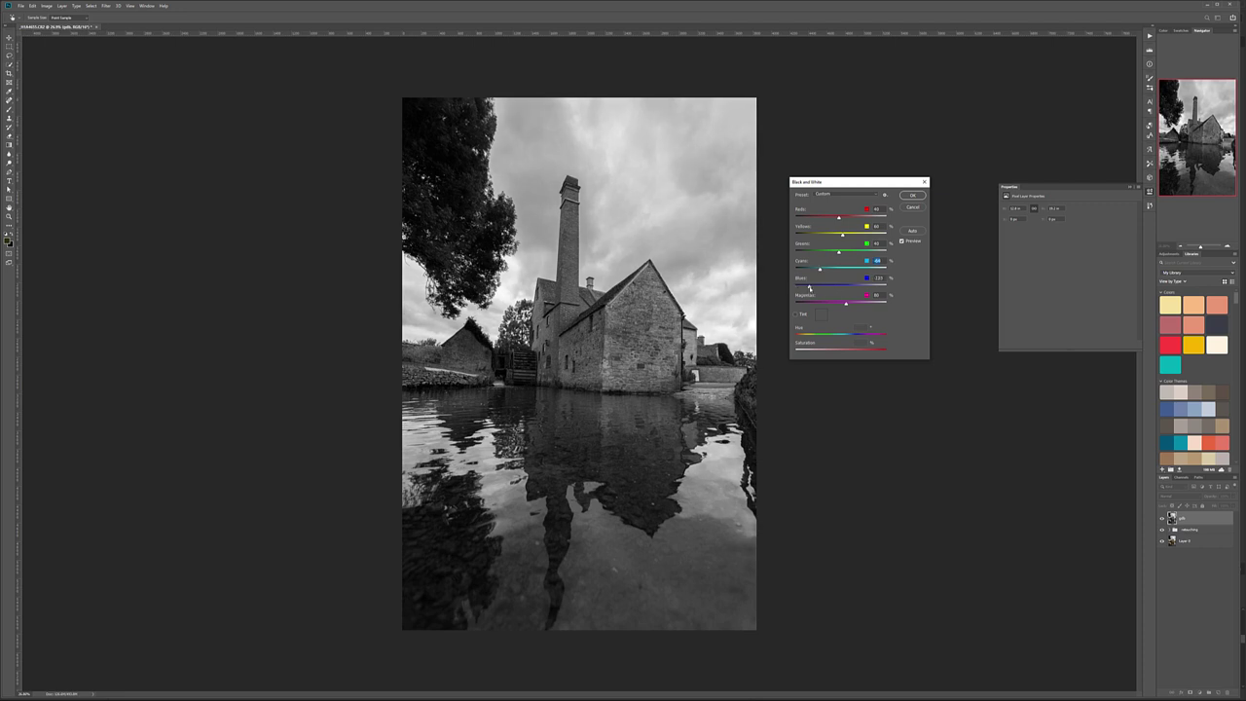
left_click(809, 288)
left_click_drag(885, 234, 862, 236)
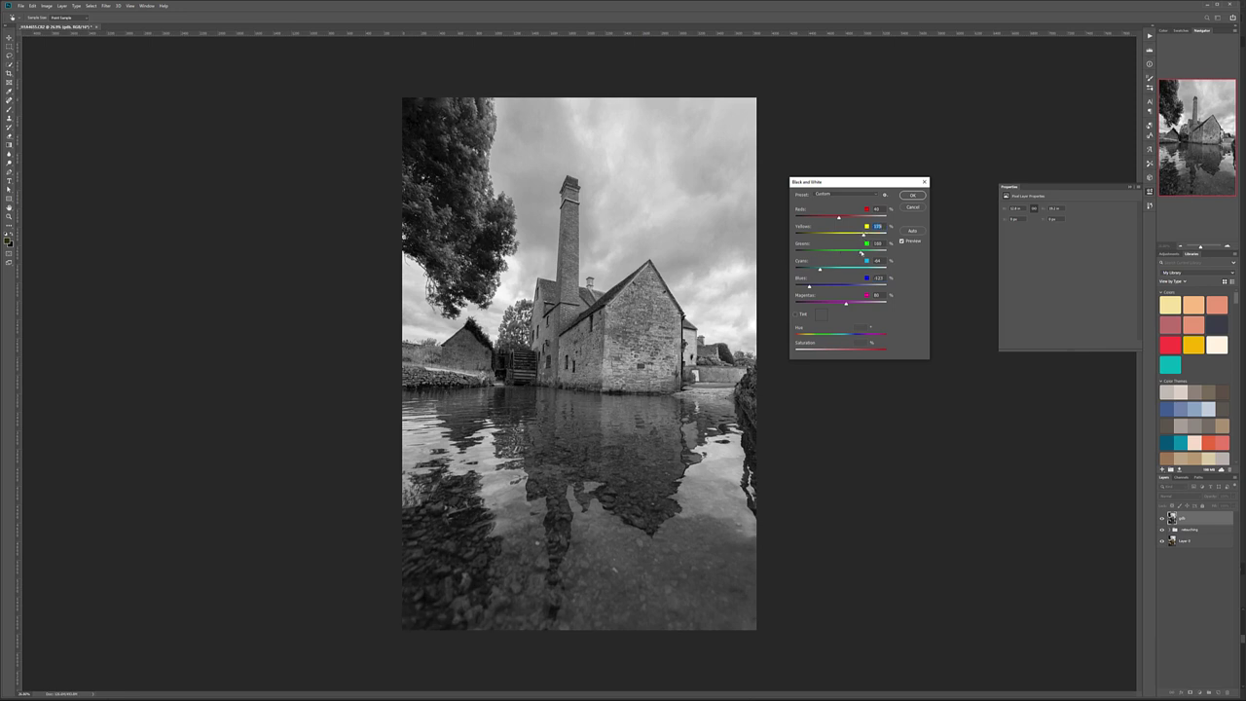
Step: Lower the reds to darken the brickwork slightly, try out the magentas, and apply the Black & White conversion
left_click_drag(822, 220, 808, 220)
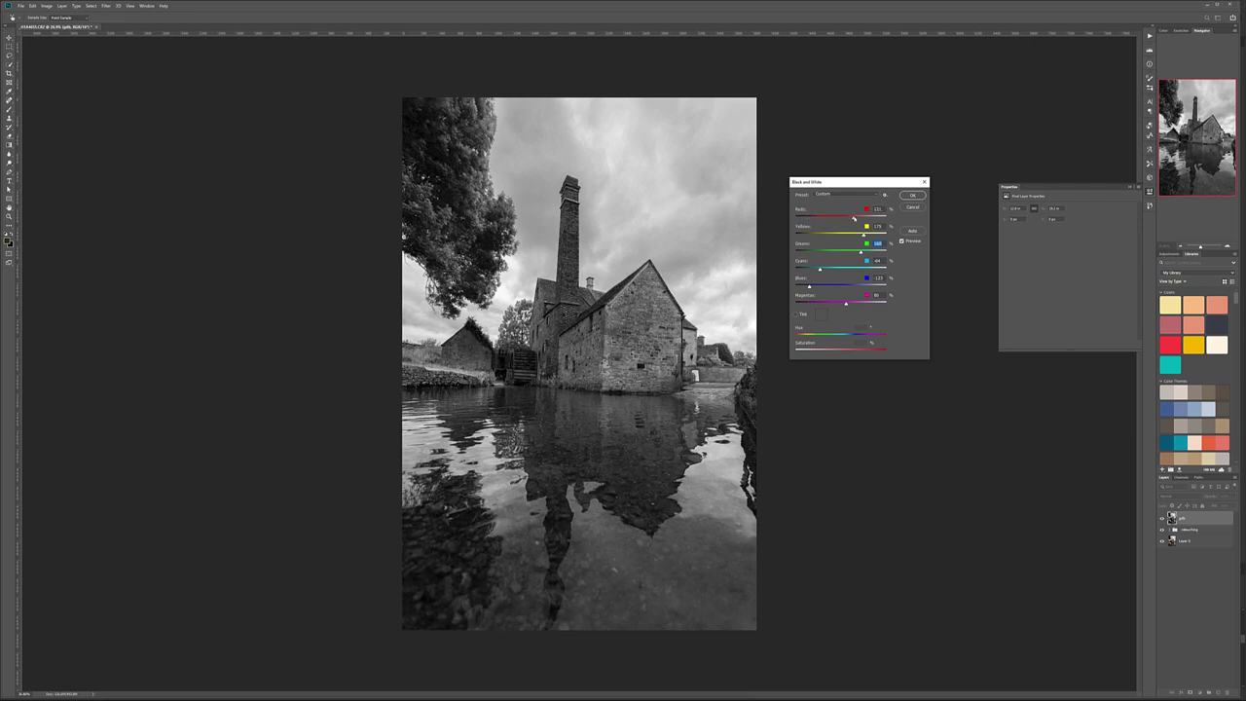
left_click_drag(855, 218, 832, 218)
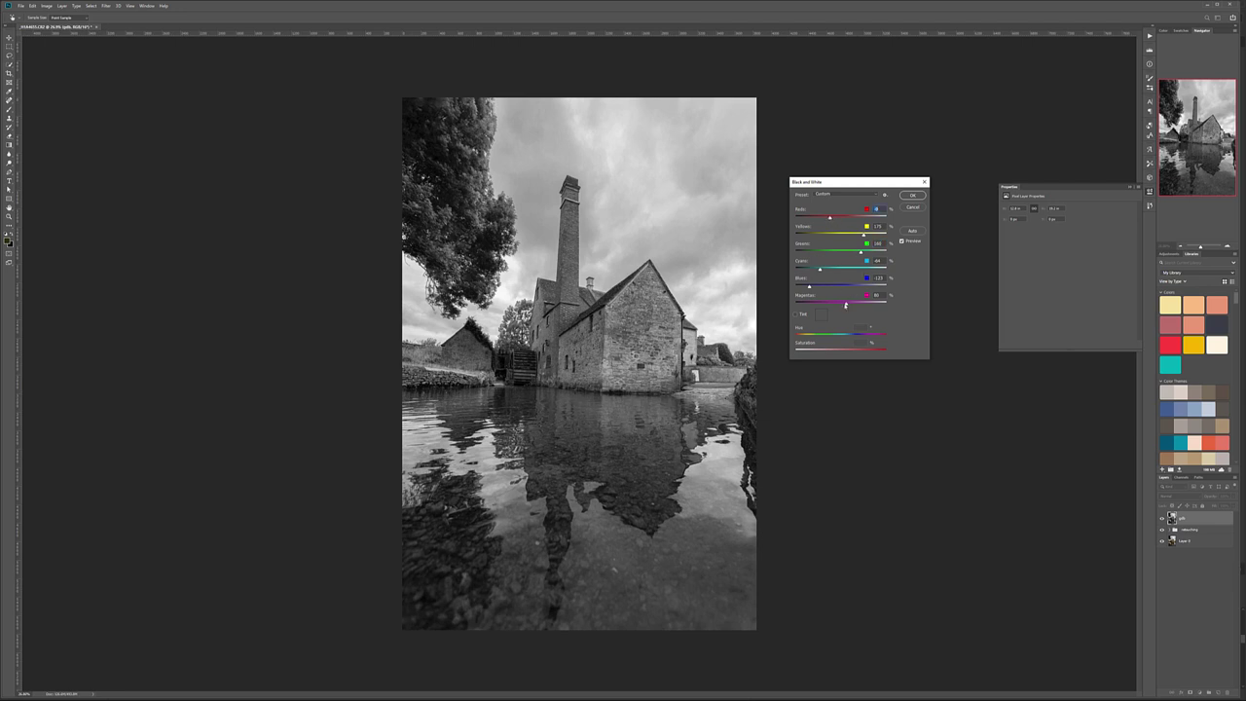
left_click_drag(891, 303, 854, 303)
left_click(913, 195)
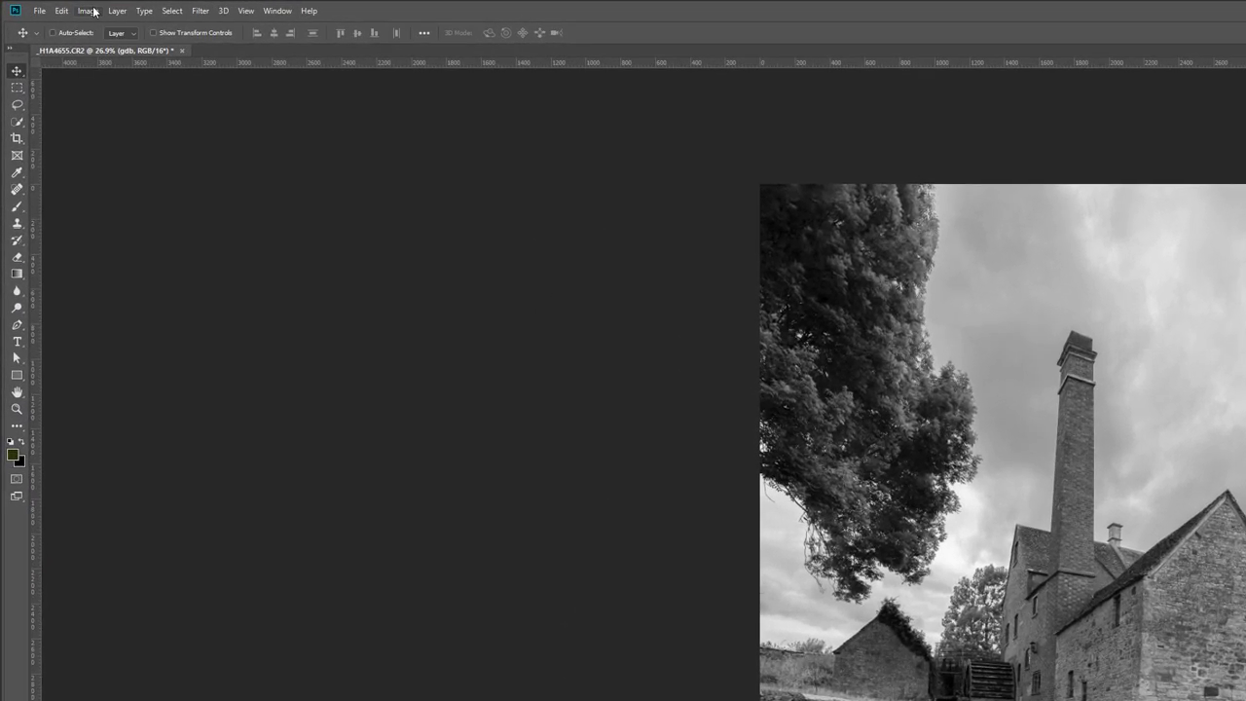
Step: Start a Shadows/Highlights adjustment on the gdb layer with expanded options and set both the shadows and highlights radius to 10 px
left_click(47, 6)
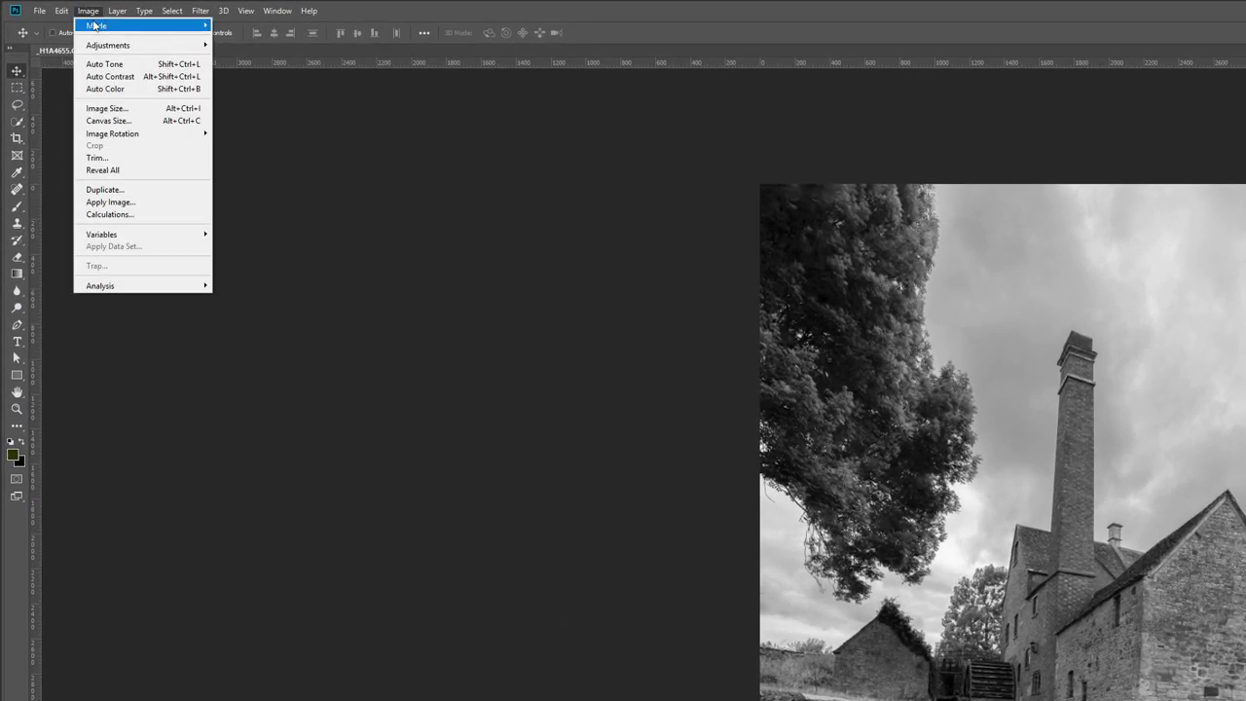
mouse_move(100, 45)
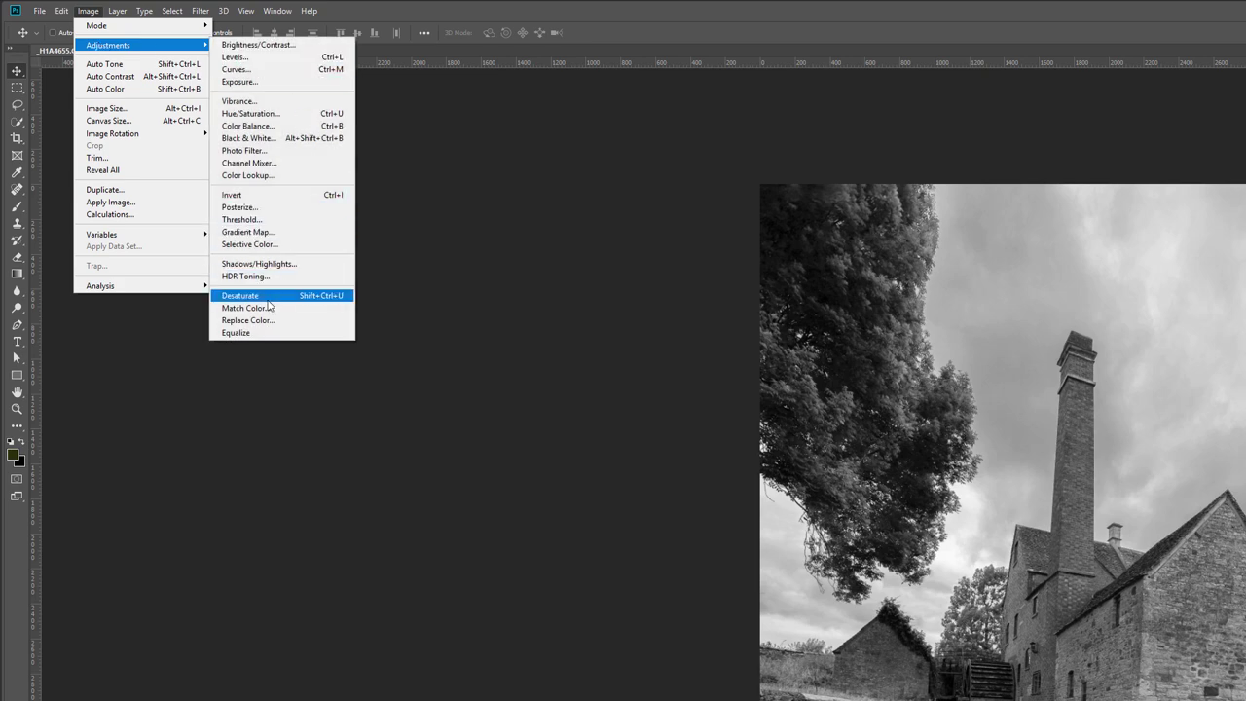
left_click(280, 264)
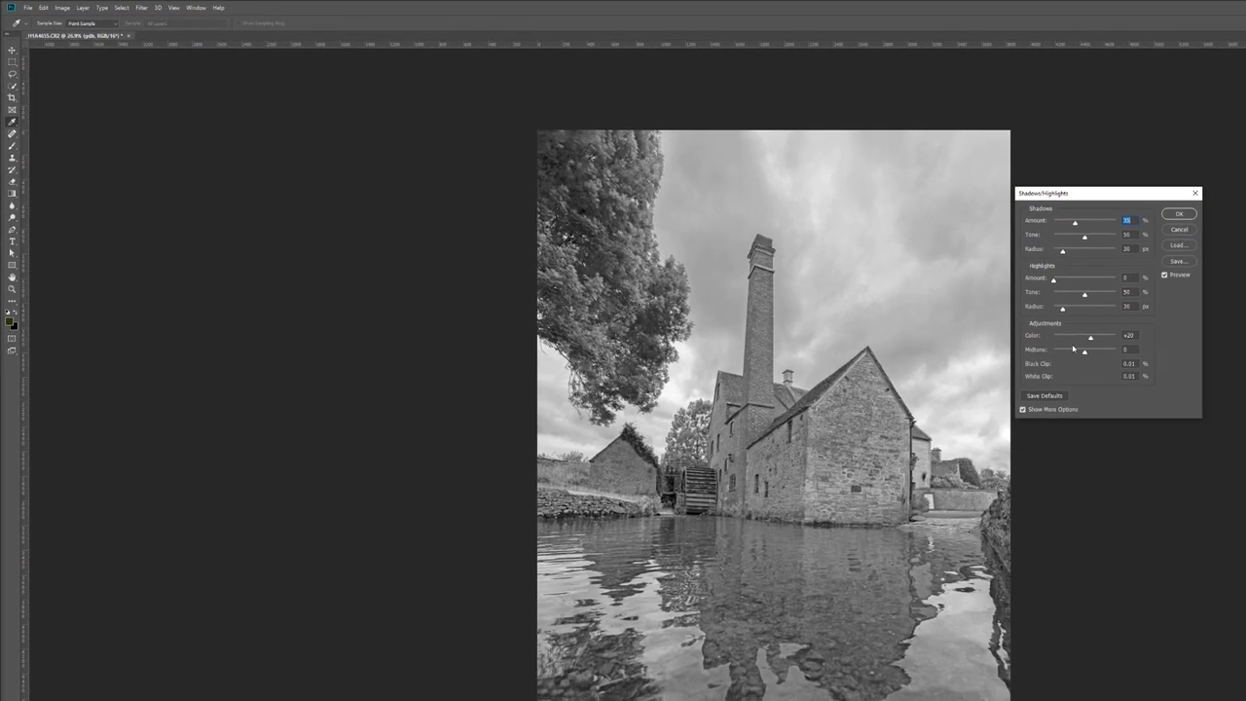
left_click(1022, 409)
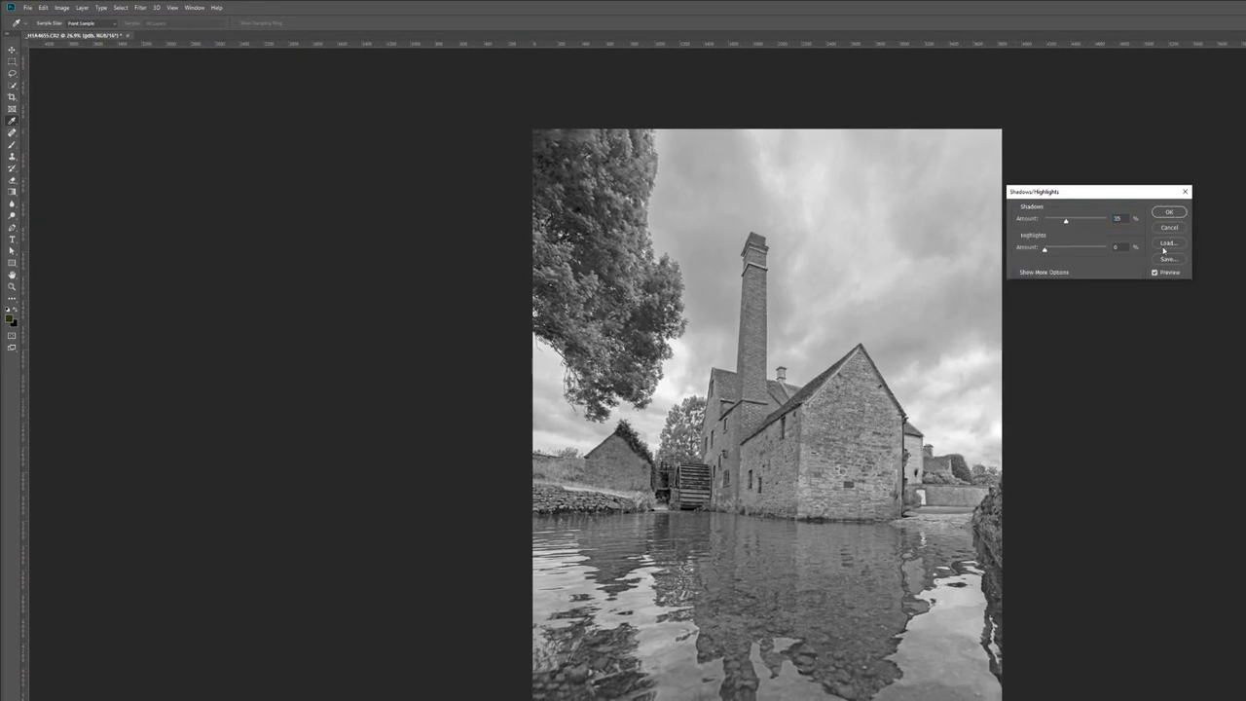
left_click(1015, 274)
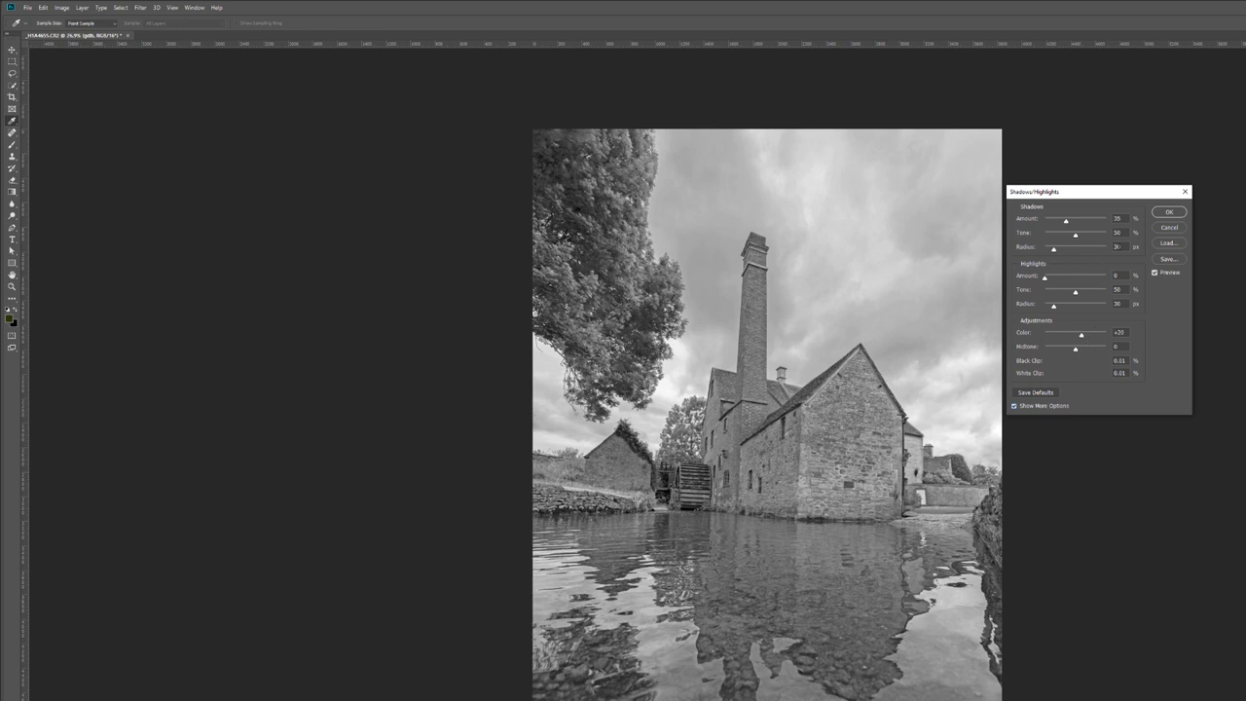
type("10")
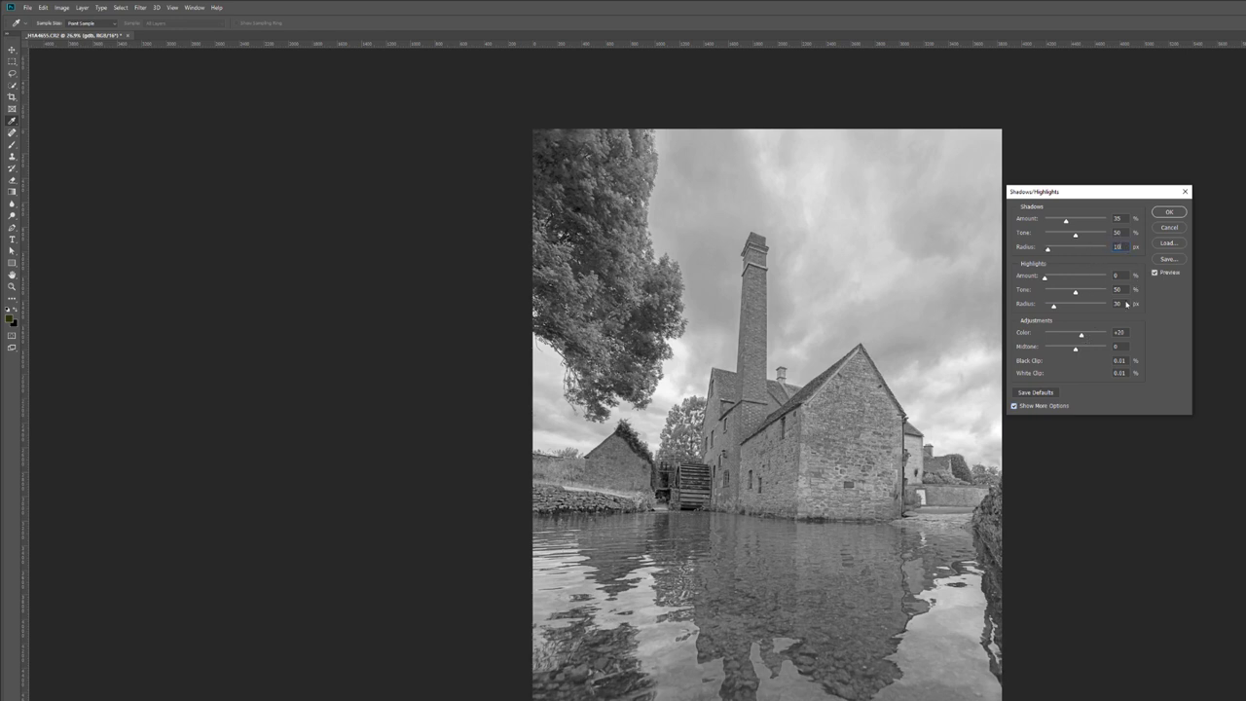
key("Tab")
key("Tab")
key("Tab")
type("10")
Step: Set shadows and highlights amounts to 100%, shadows tone to 24% and highlights tone to 40%, and apply the adjustment
left_click_drag(1067, 225, 1106, 221)
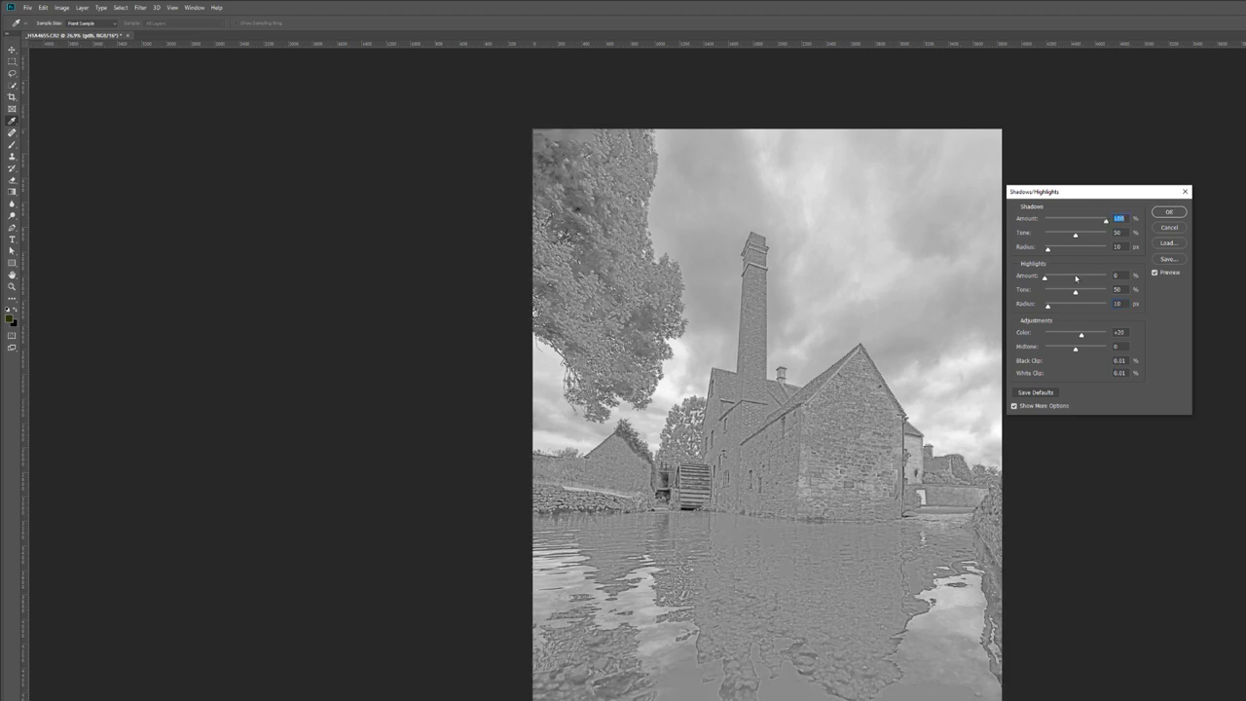
left_click_drag(1045, 280, 1190, 262)
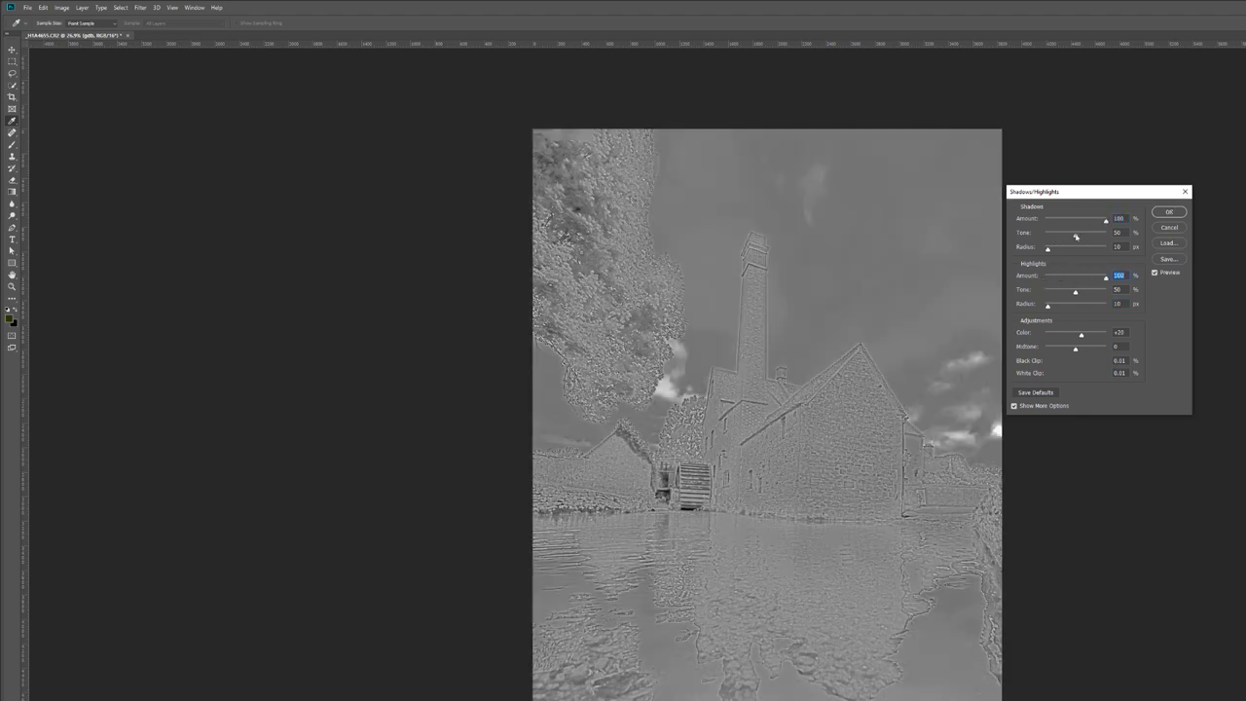
left_click_drag(1075, 235, 1060, 235)
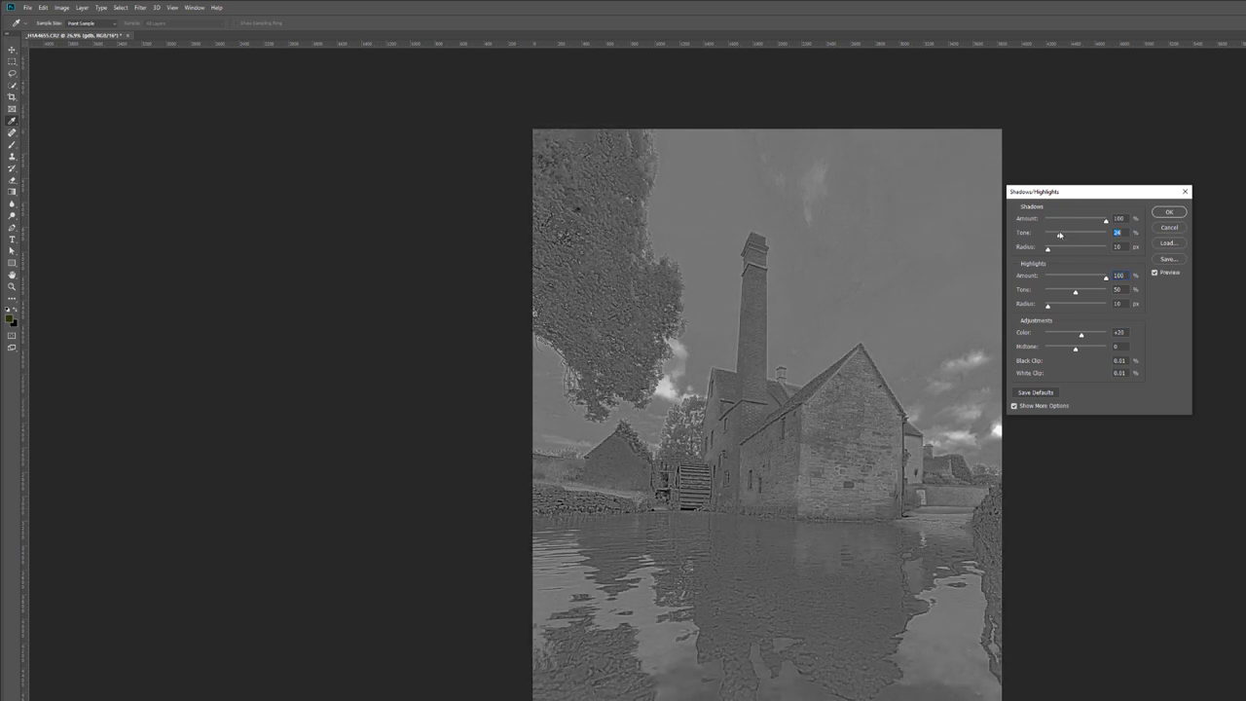
left_click_drag(1074, 294, 1075, 291)
mouse_move(1073, 291)
left_mouse_down()
mouse_move(1061, 295)
mouse_move(1091, 297)
mouse_move(1074, 302)
left_mouse_up()
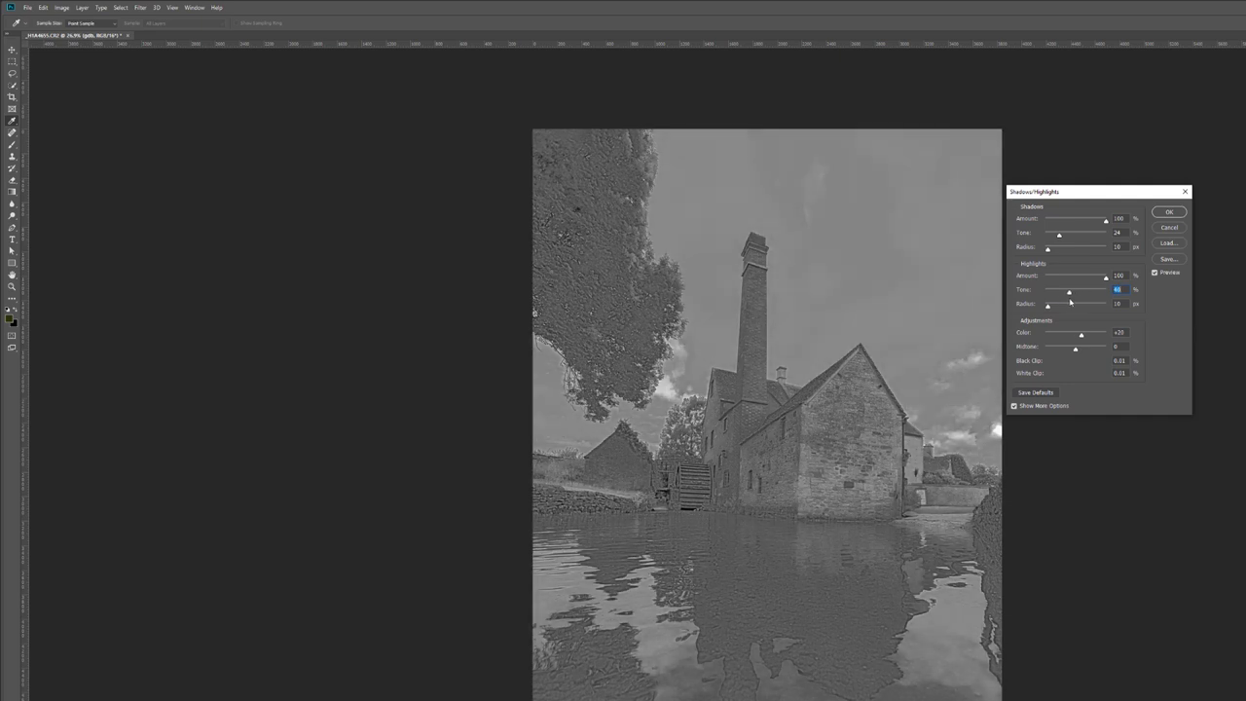
left_click(1183, 212)
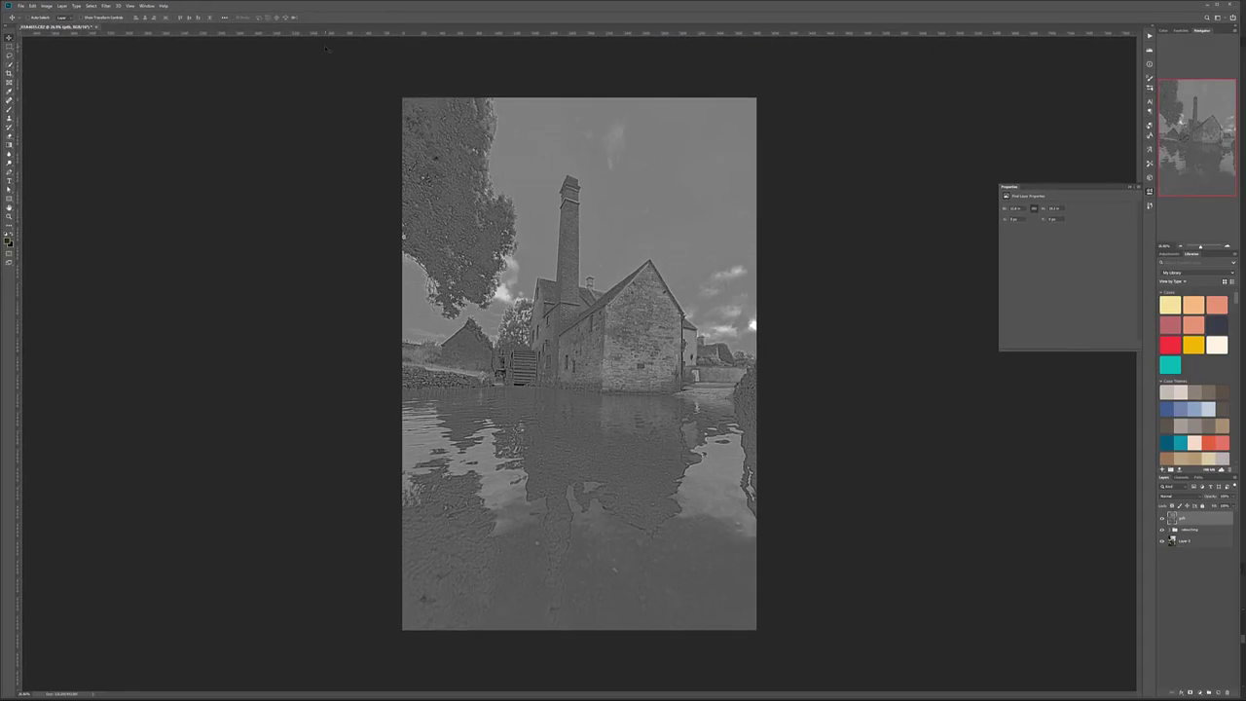
Step: Sharpen the gdb layer with Unsharp Mask, checking the mill's gable in the preview, and set the layer's blend mode to Soft Light
left_click(105, 5)
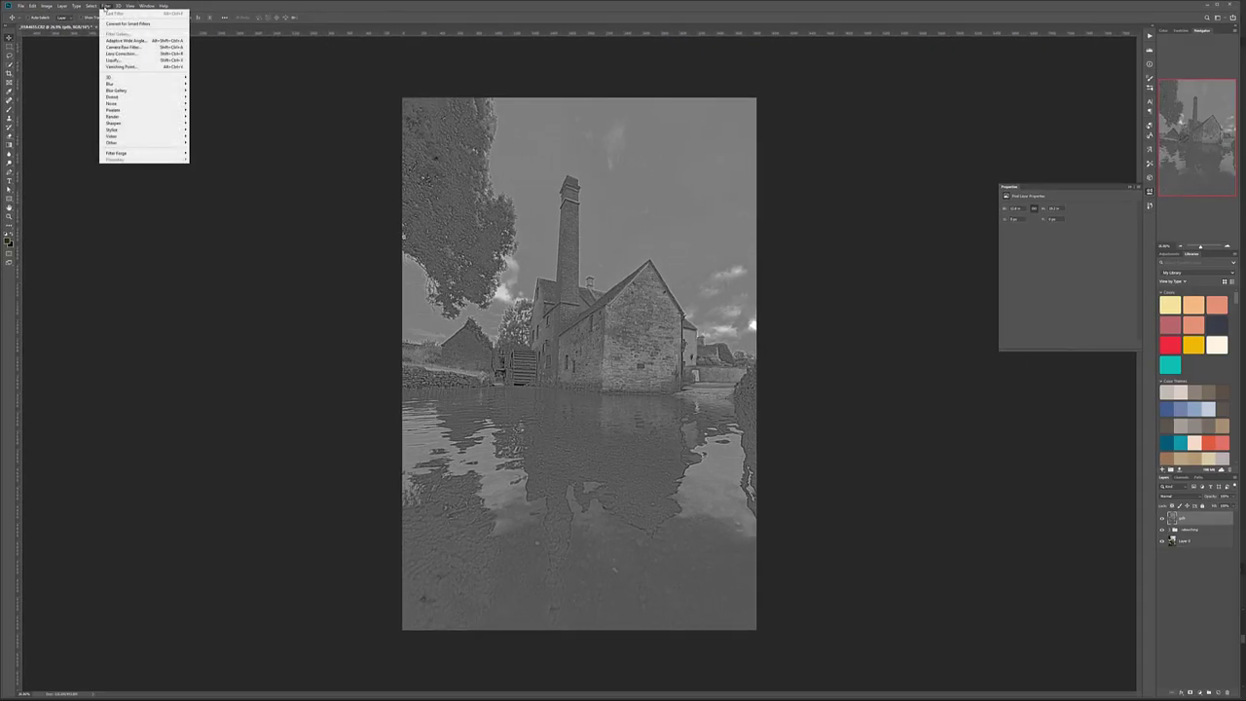
mouse_move(137, 123)
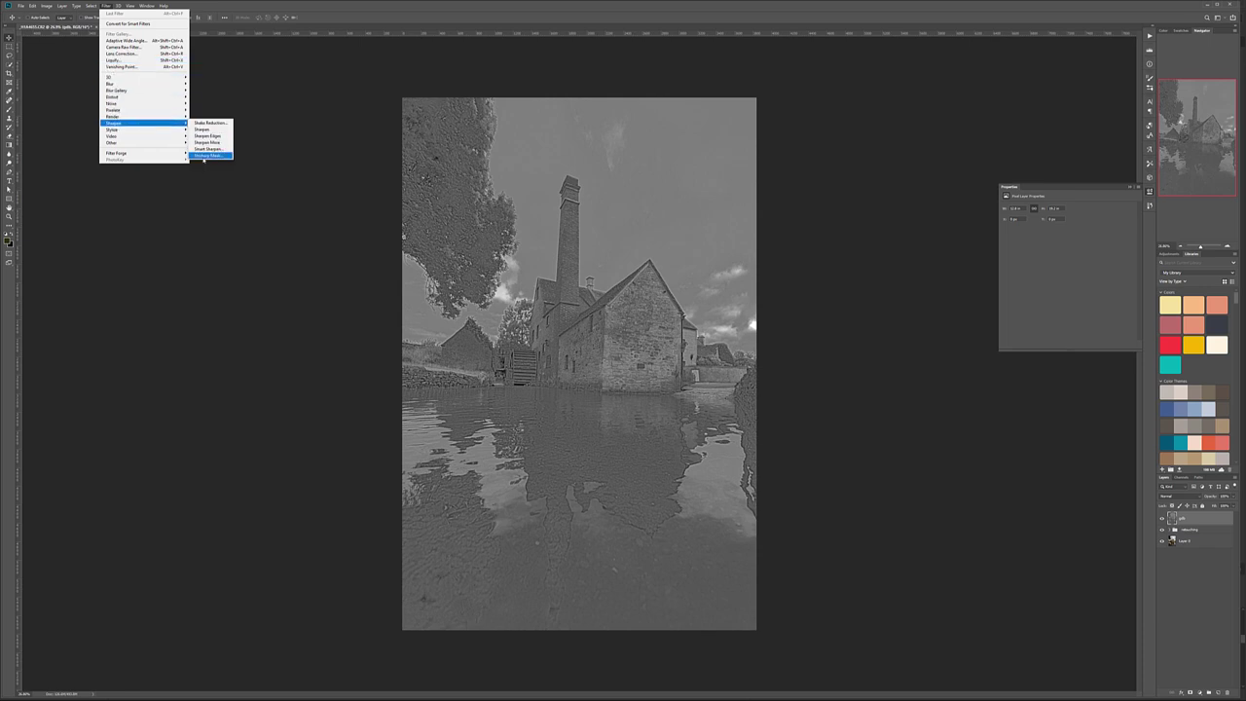
left_click(210, 155)
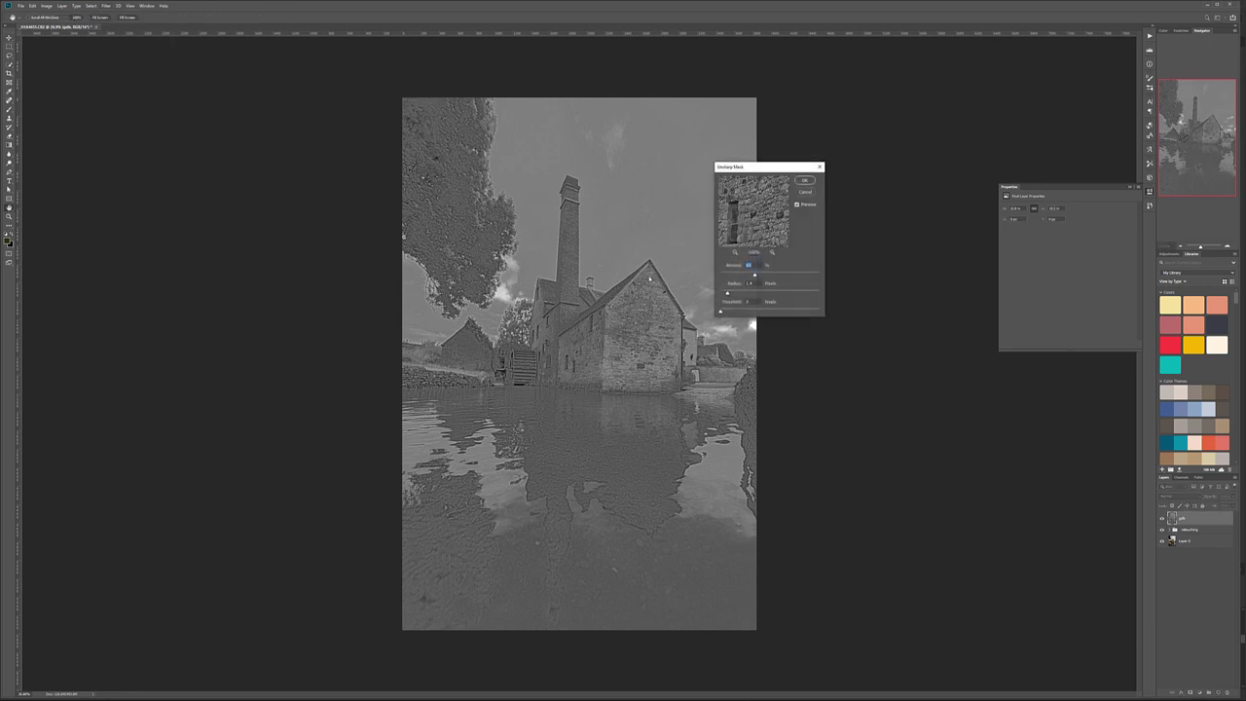
left_click(650, 279)
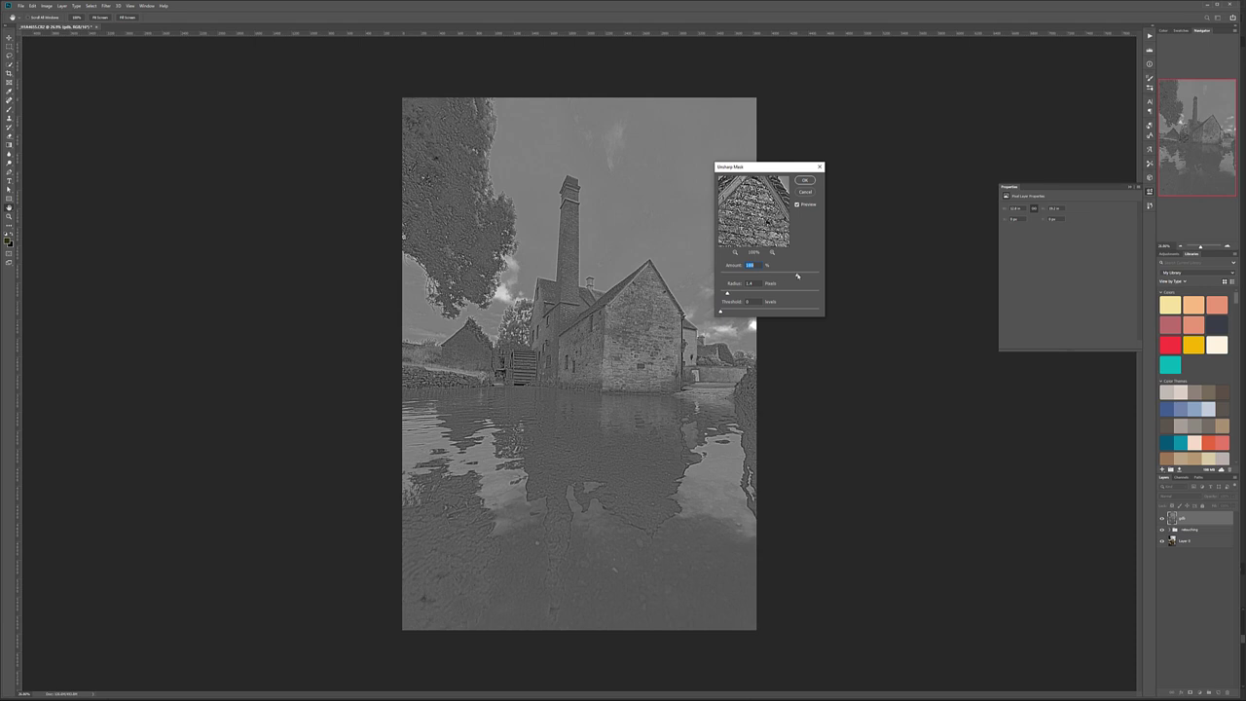
left_click_drag(797, 277, 763, 276)
left_click(805, 182)
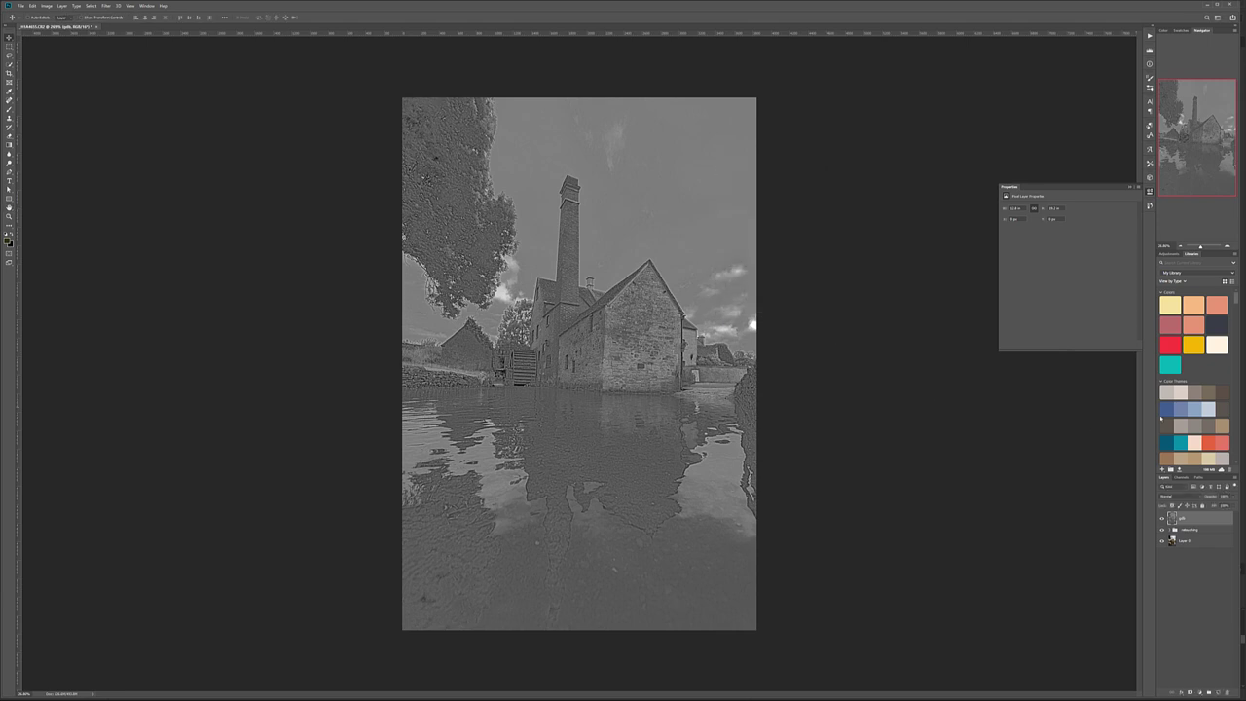
left_click(1180, 495)
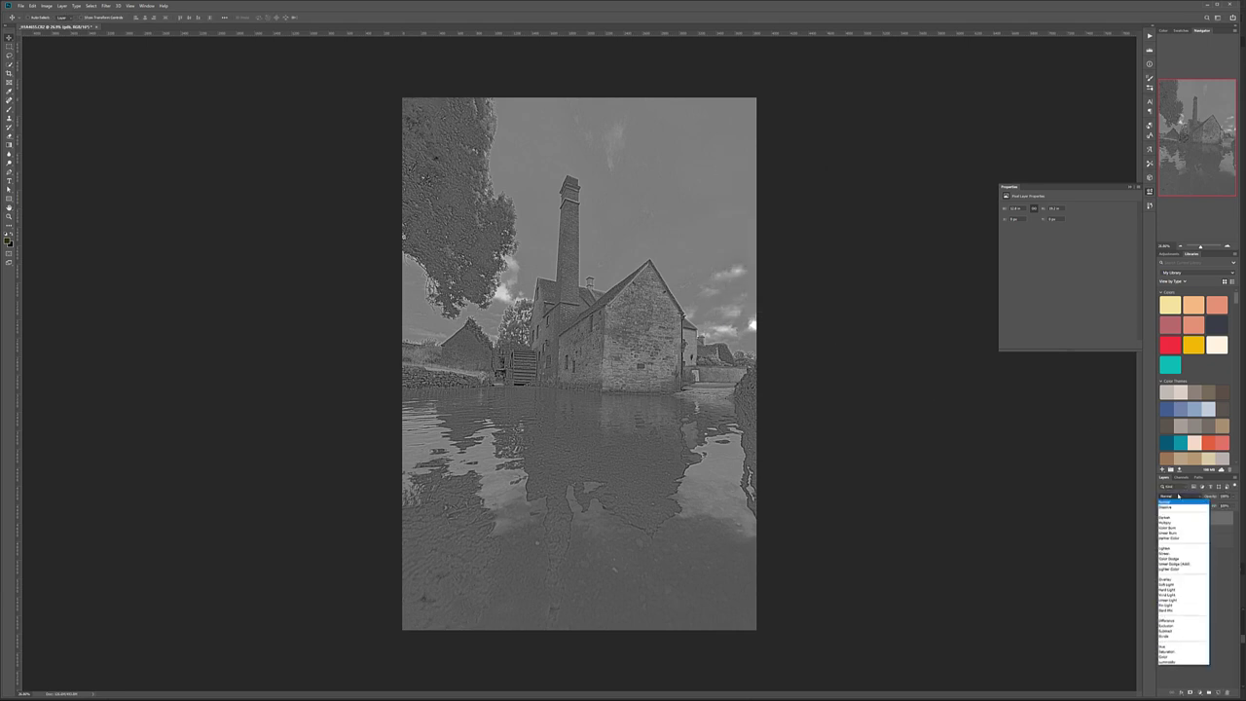
left_click(1171, 584)
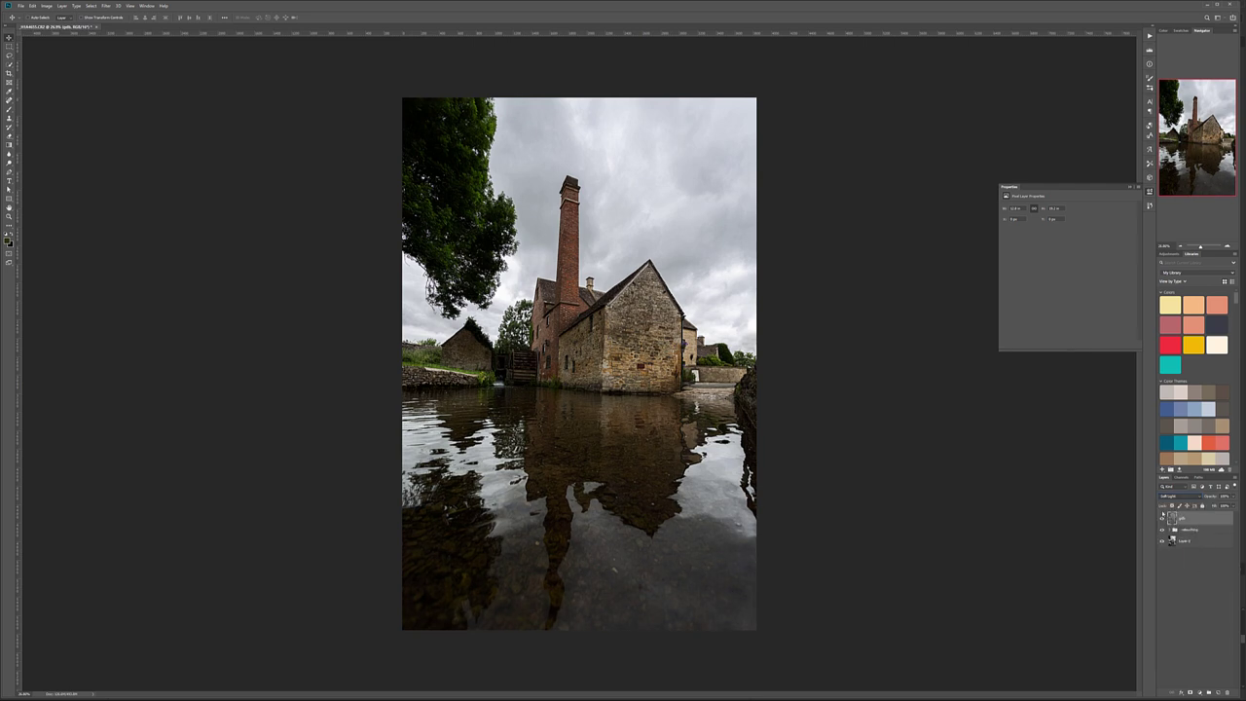
Step: Compare the photo with and without the gdb layer by repeatedly hiding and showing it
left_click(1161, 519)
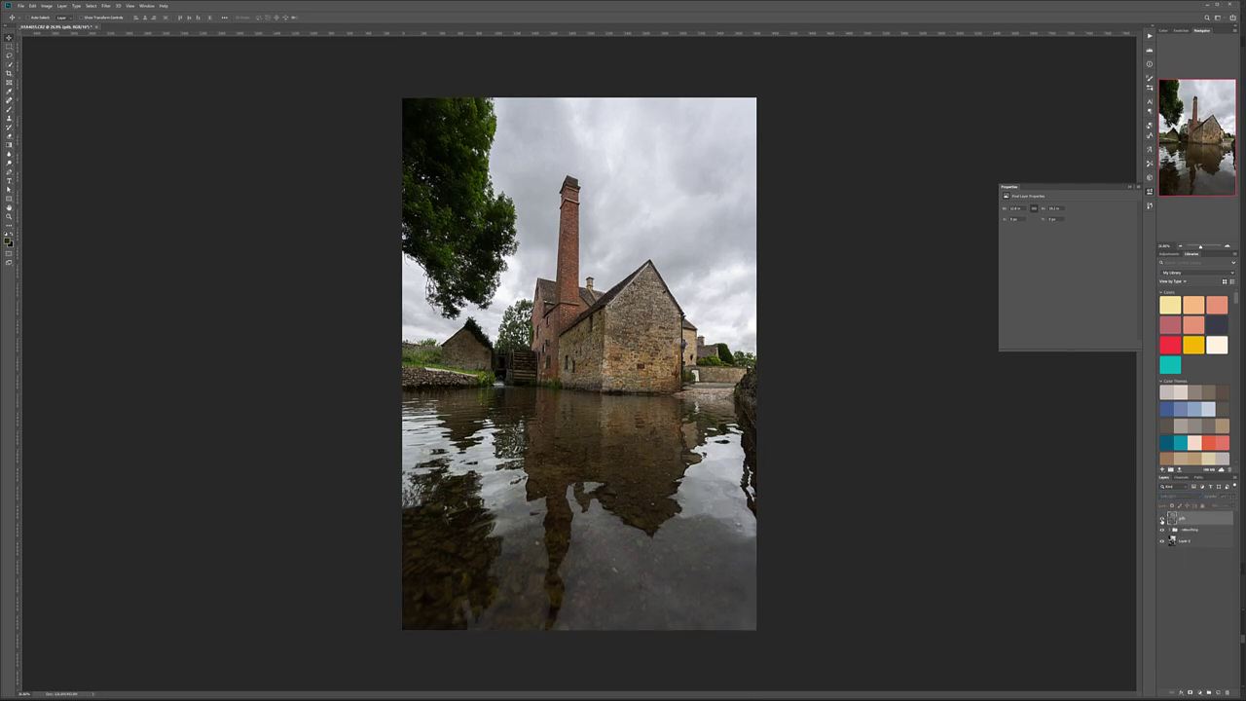
left_click(1162, 521)
left_click(1162, 521)
left_click(1161, 521)
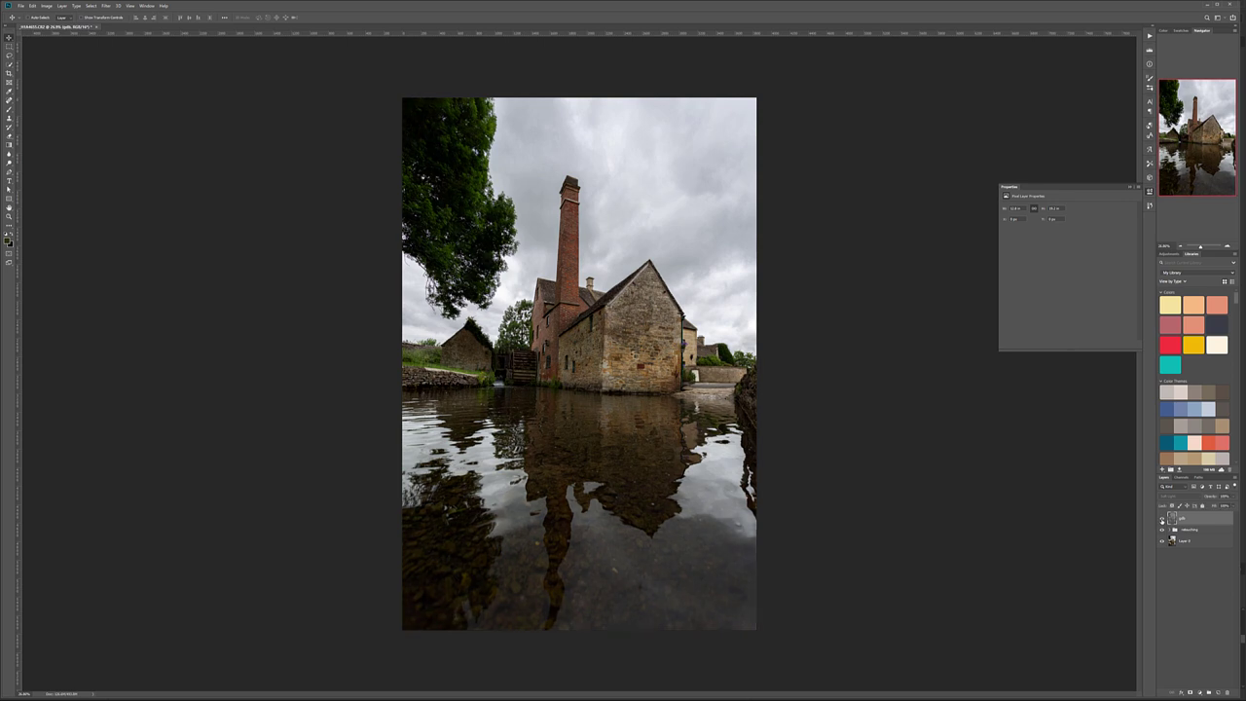
left_click(1162, 521)
left_click(1162, 521)
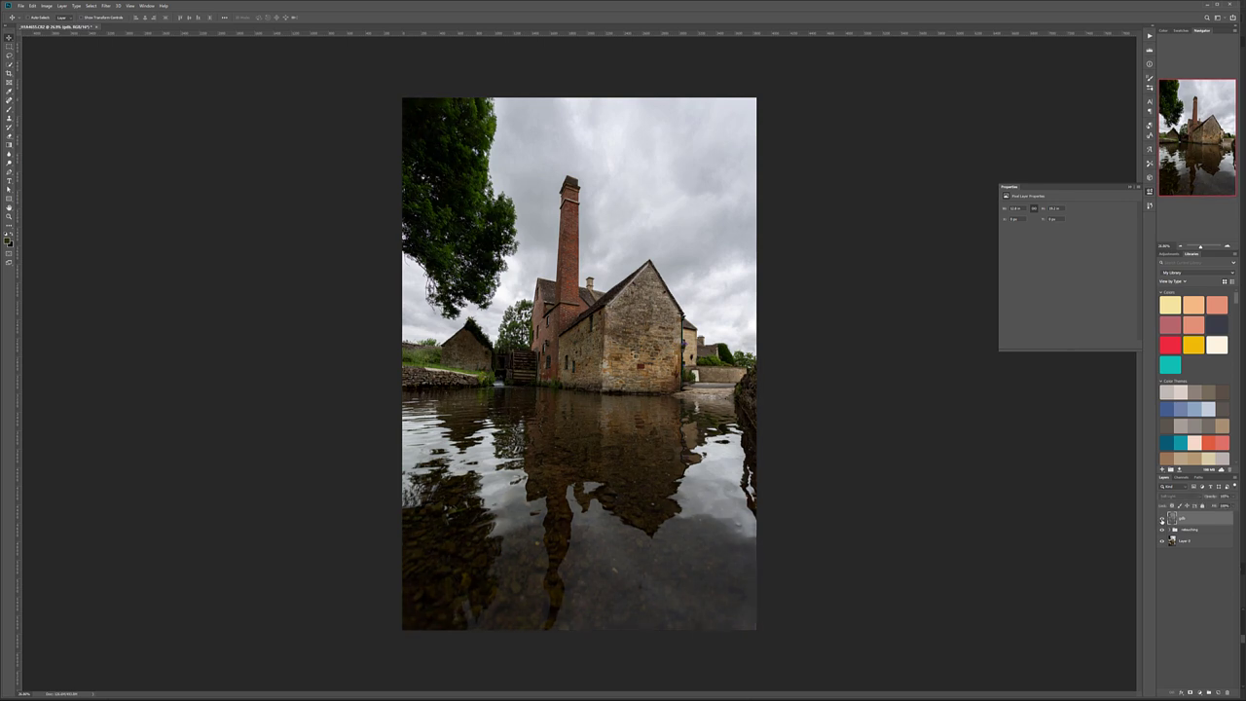
left_click(1161, 521)
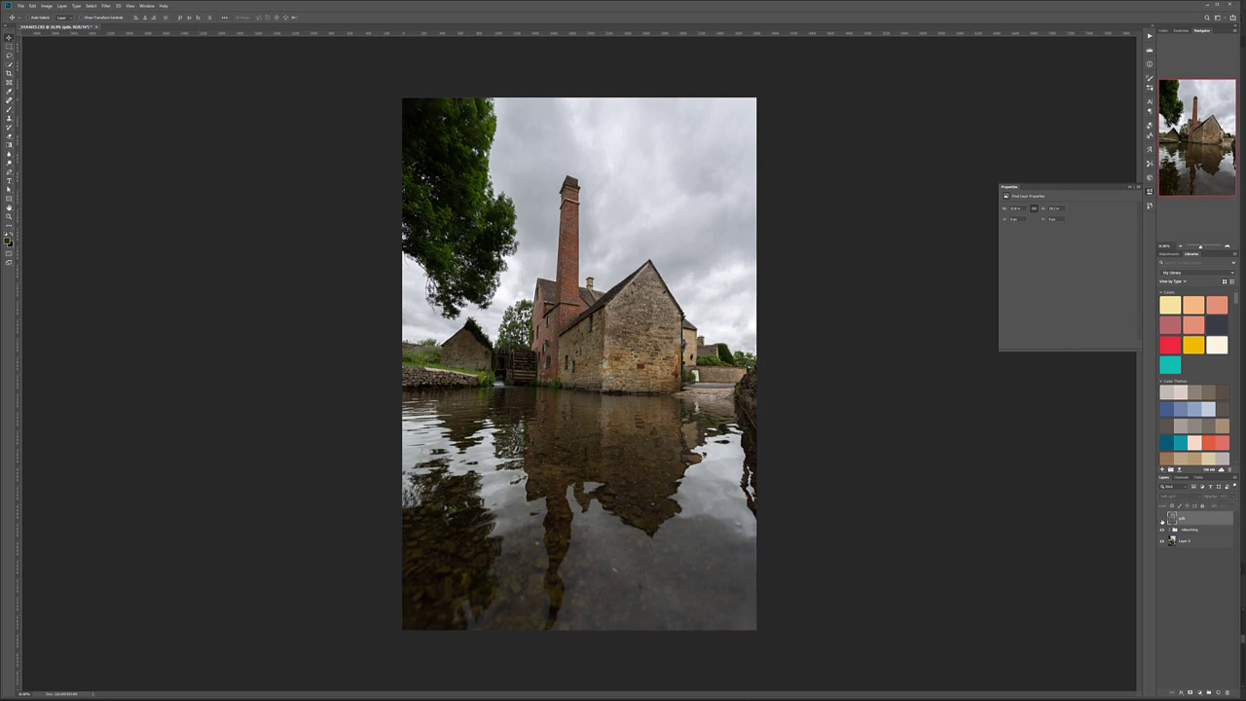
left_click(1161, 521)
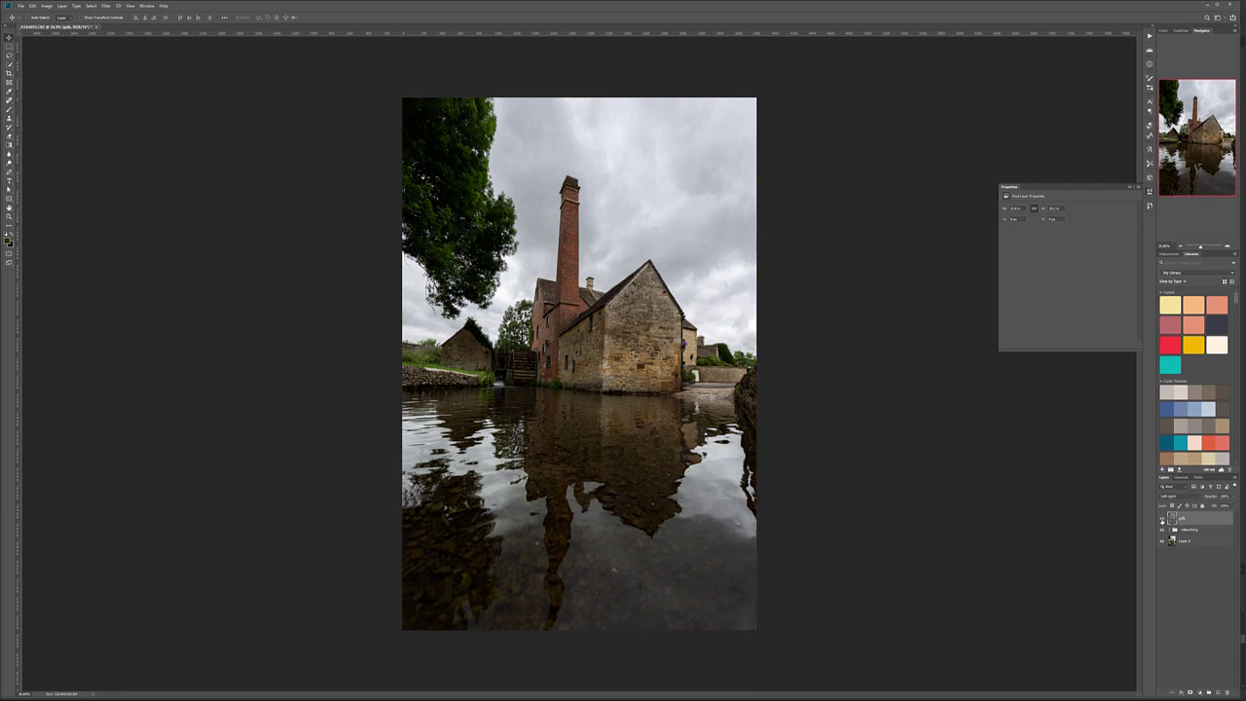
left_click(1161, 520)
left_click(1161, 520)
left_click(1162, 521)
left_click(1162, 521)
left_click(1161, 521)
left_click(1162, 520)
left_click(1161, 521)
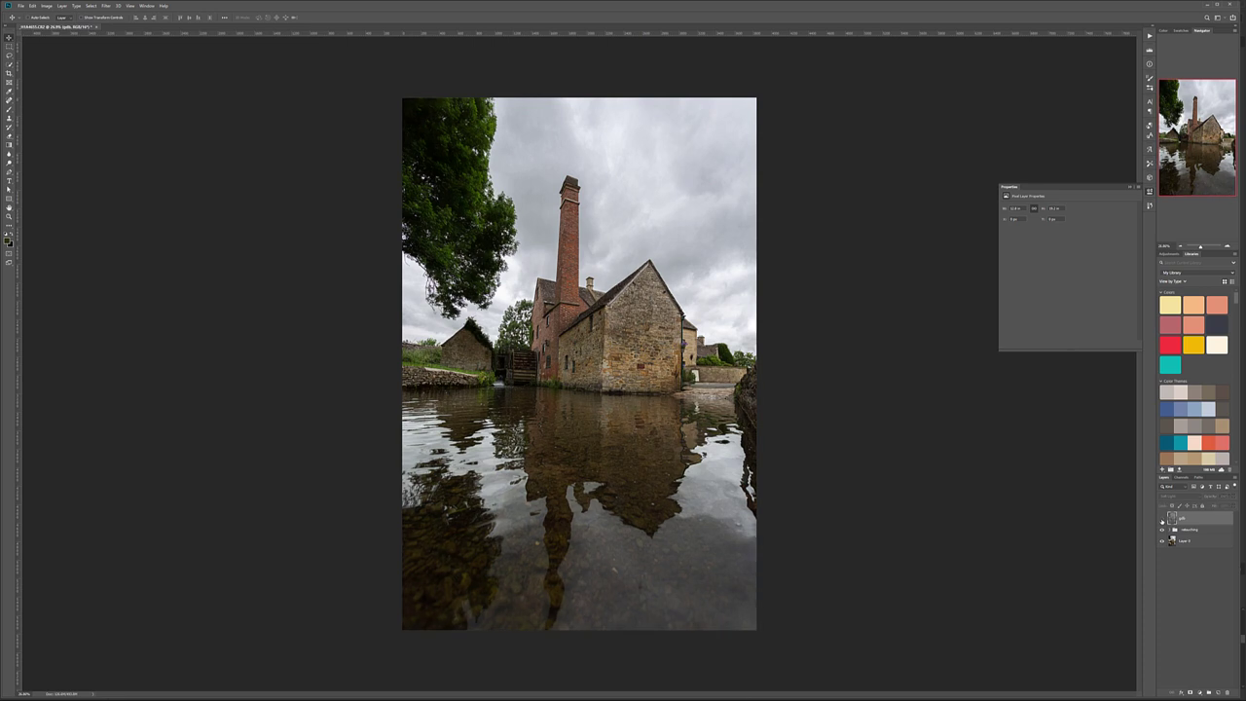
Step: Show the gdb layer and reduce its opacity to 77%
left_click(1161, 521)
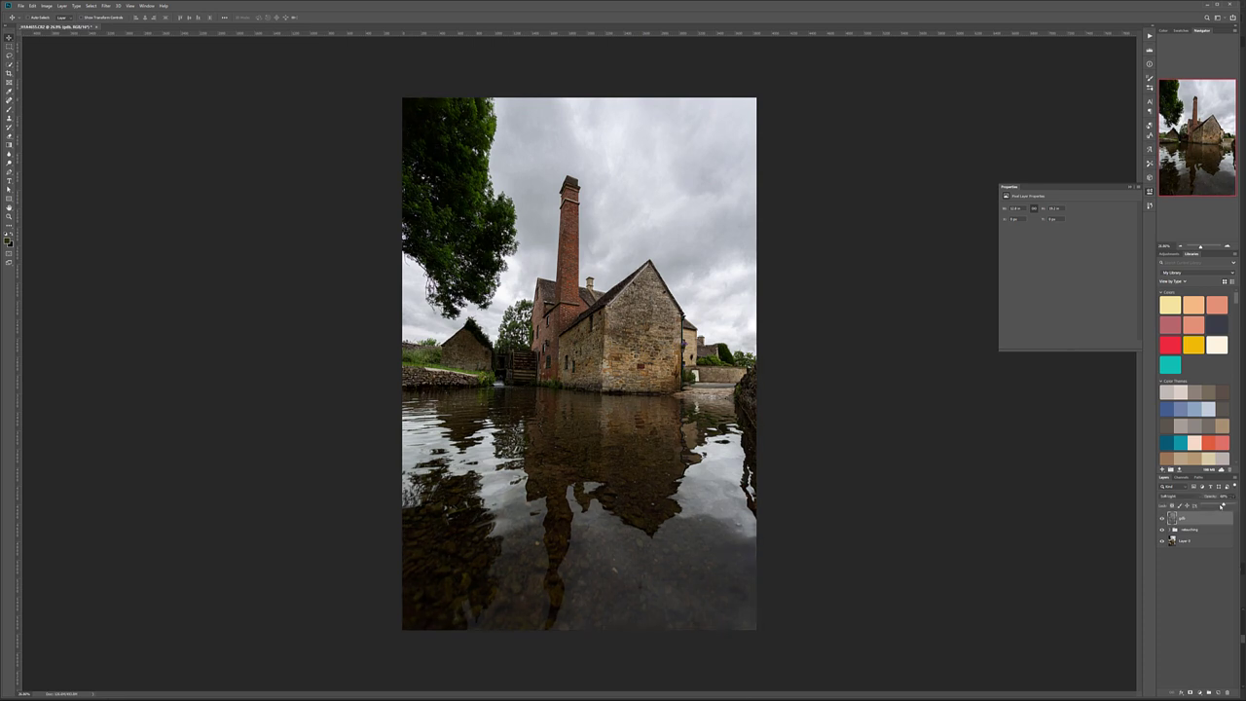
mouse_move(1223, 506)
left_mouse_down()
mouse_move(1201, 505)
mouse_move(1226, 506)
left_mouse_up()
left_click(1219, 519)
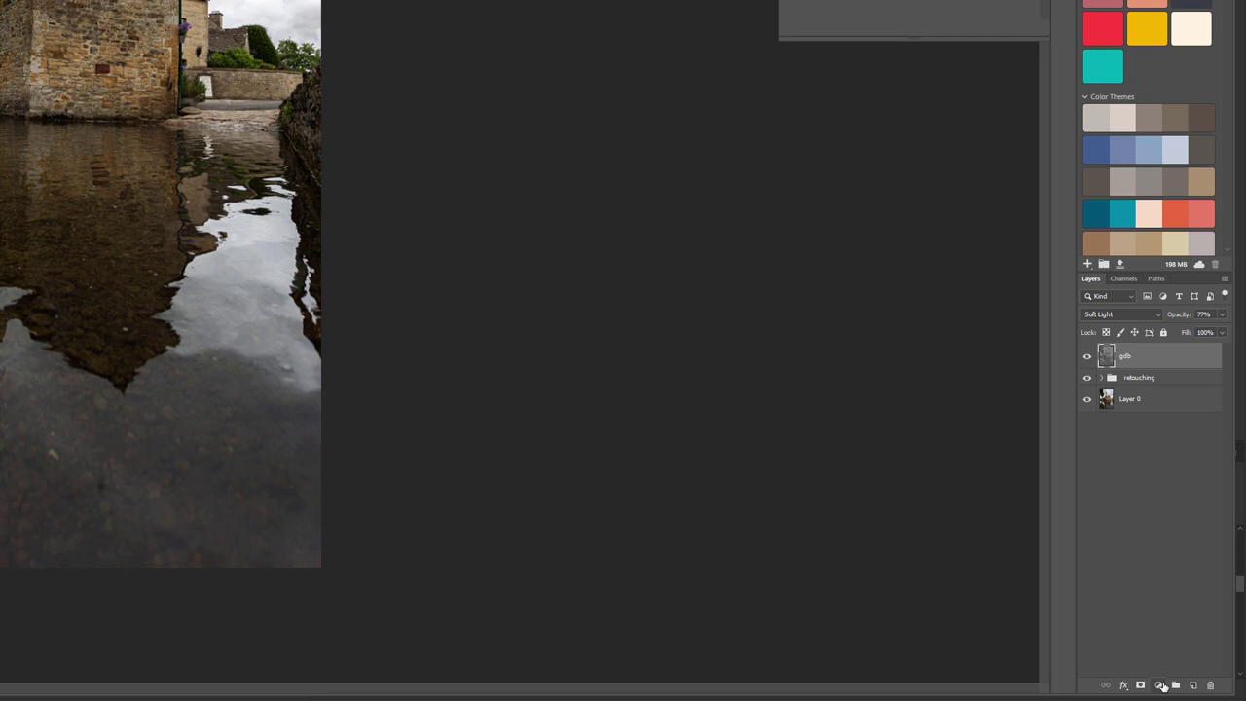
Step: Add a Curves adjustment layer above the gdb layer and name it color
left_click(1199, 691)
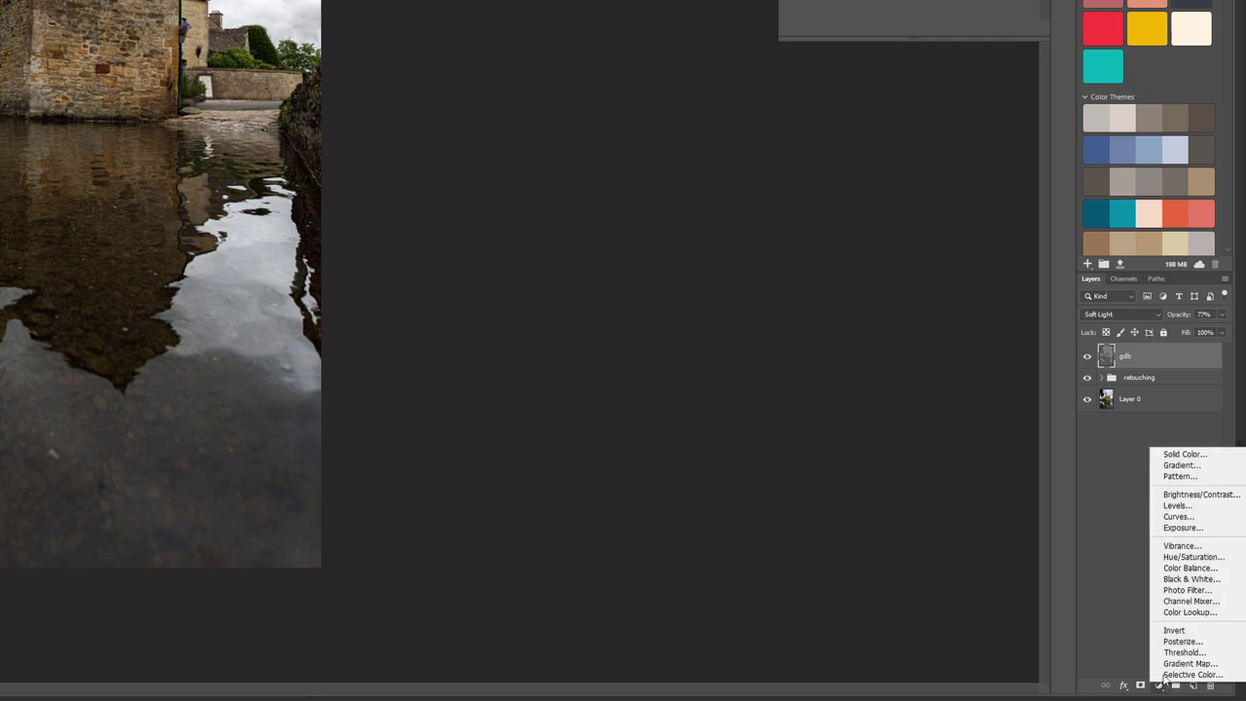
left_click(1173, 519)
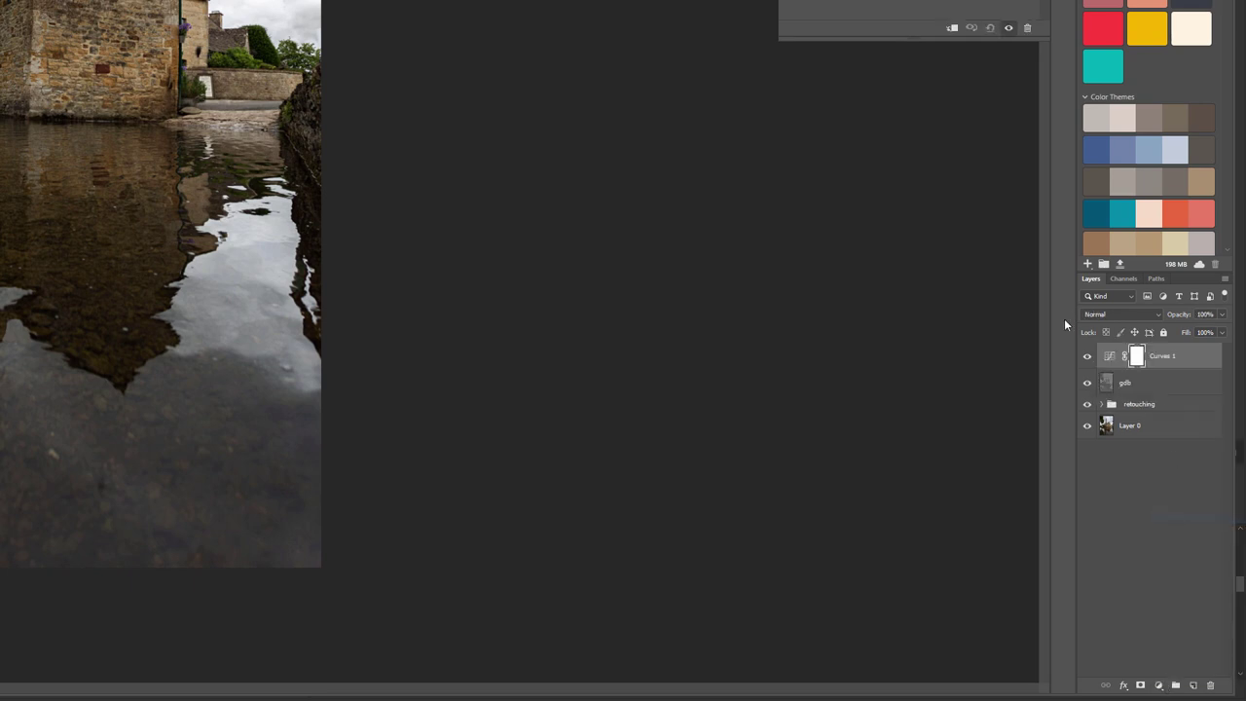
double_click(1161, 358)
type("color")
Step: Add a Selective Color adjustment layer directly above the gdb layer and hide the color layer
left_click(1172, 382)
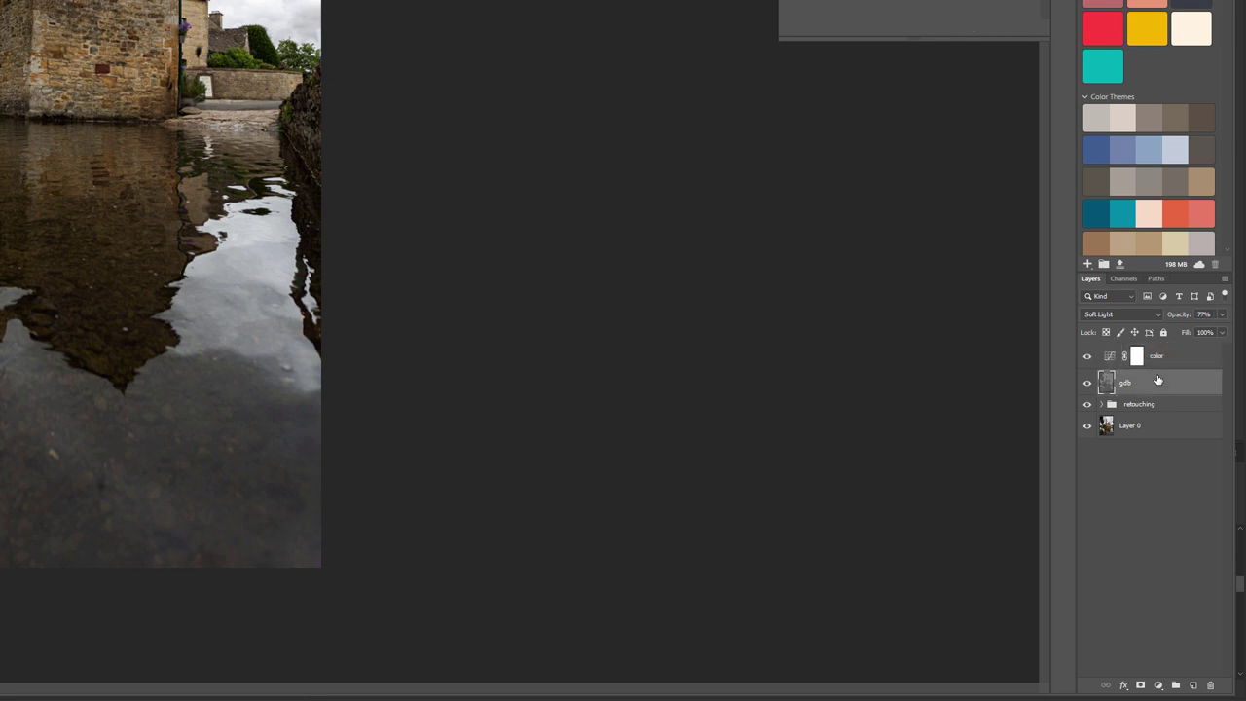
left_click(1159, 686)
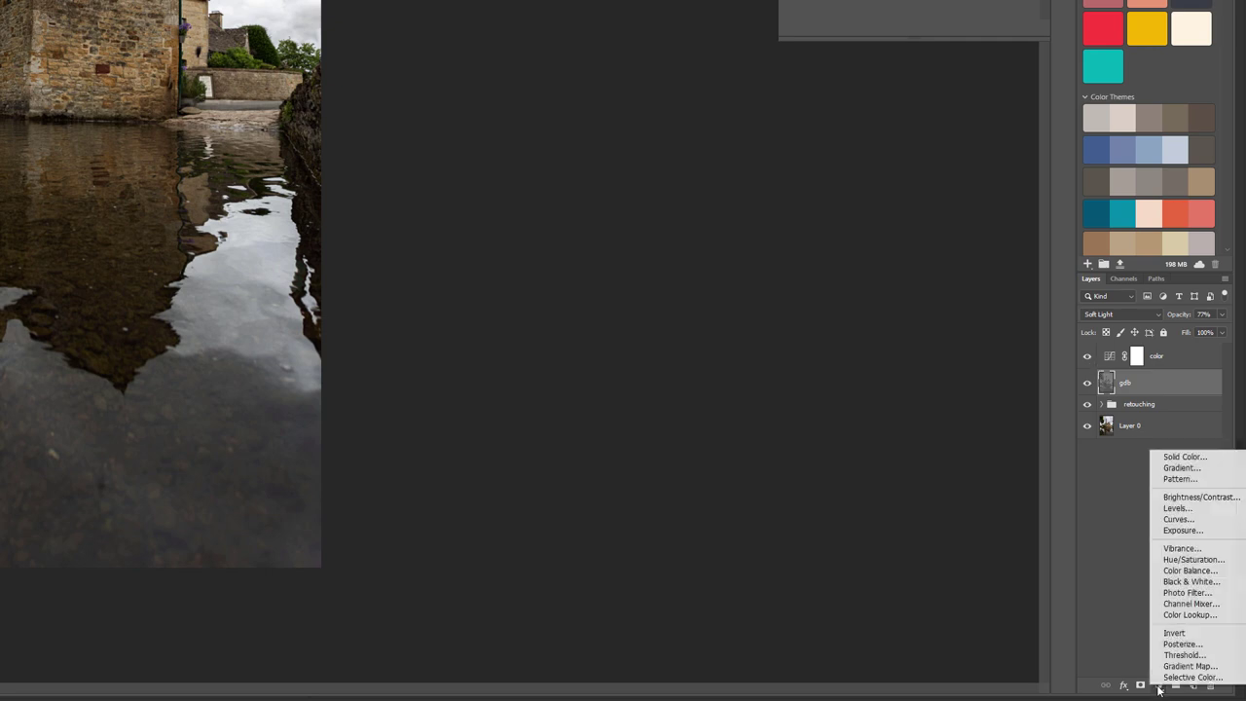
left_click(1183, 680)
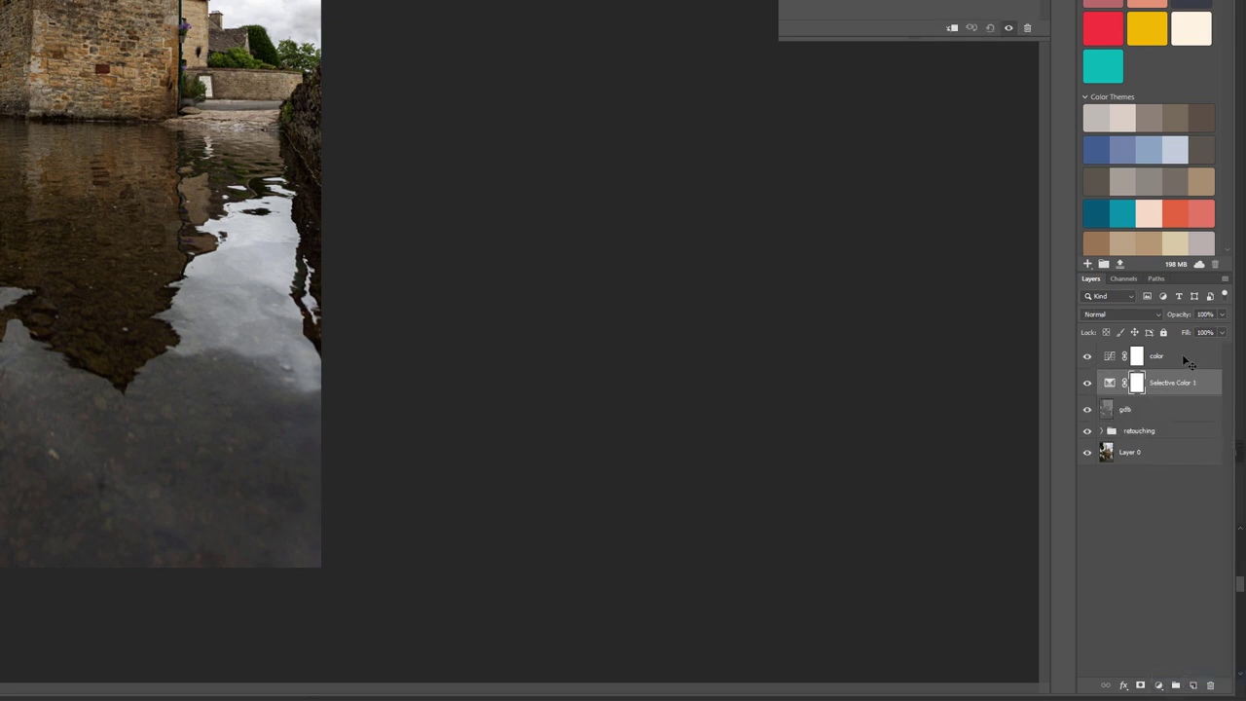
left_click(1087, 355)
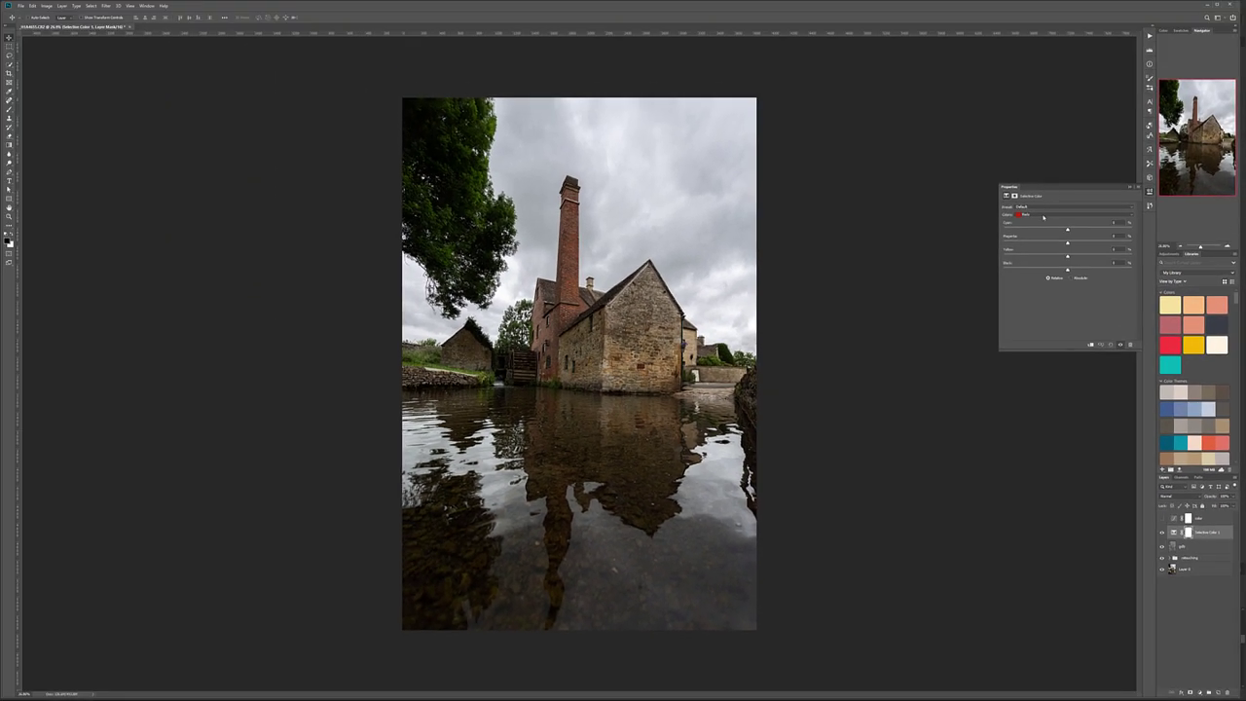
Step: Lower the black amount for the Blacks range in the Selective Color adjustment to lift the dark tones
left_click(1045, 216)
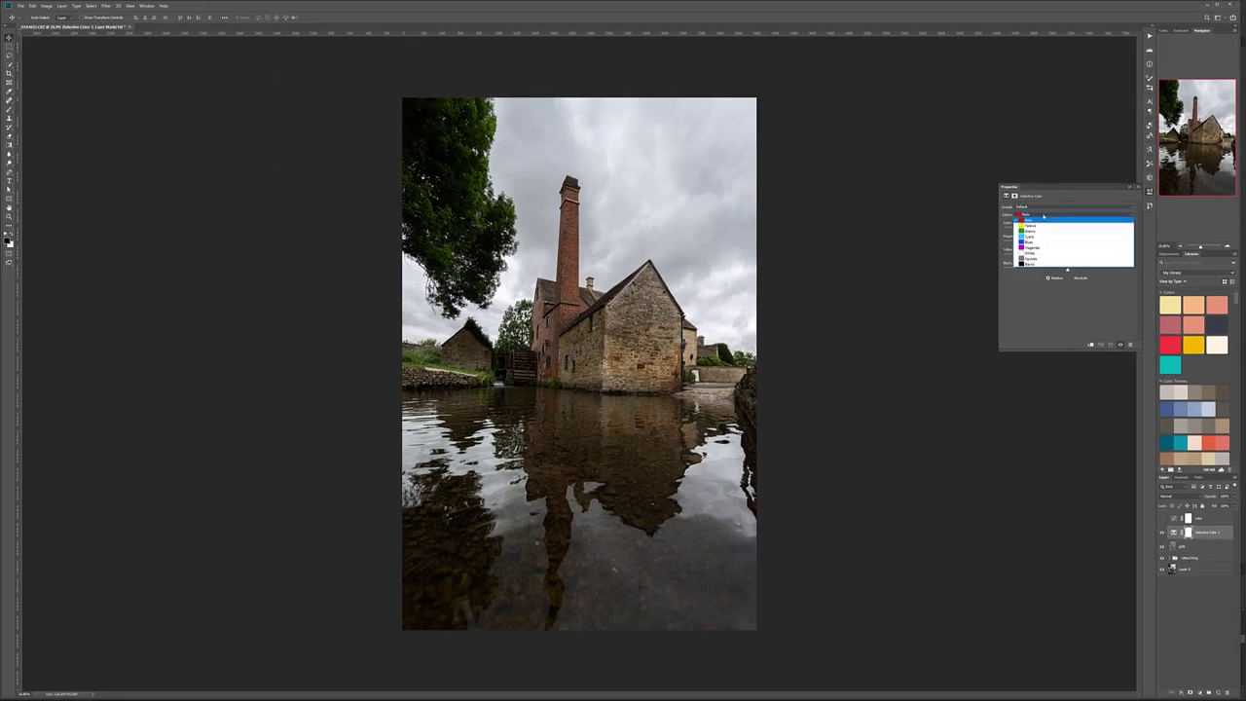
left_click(1033, 264)
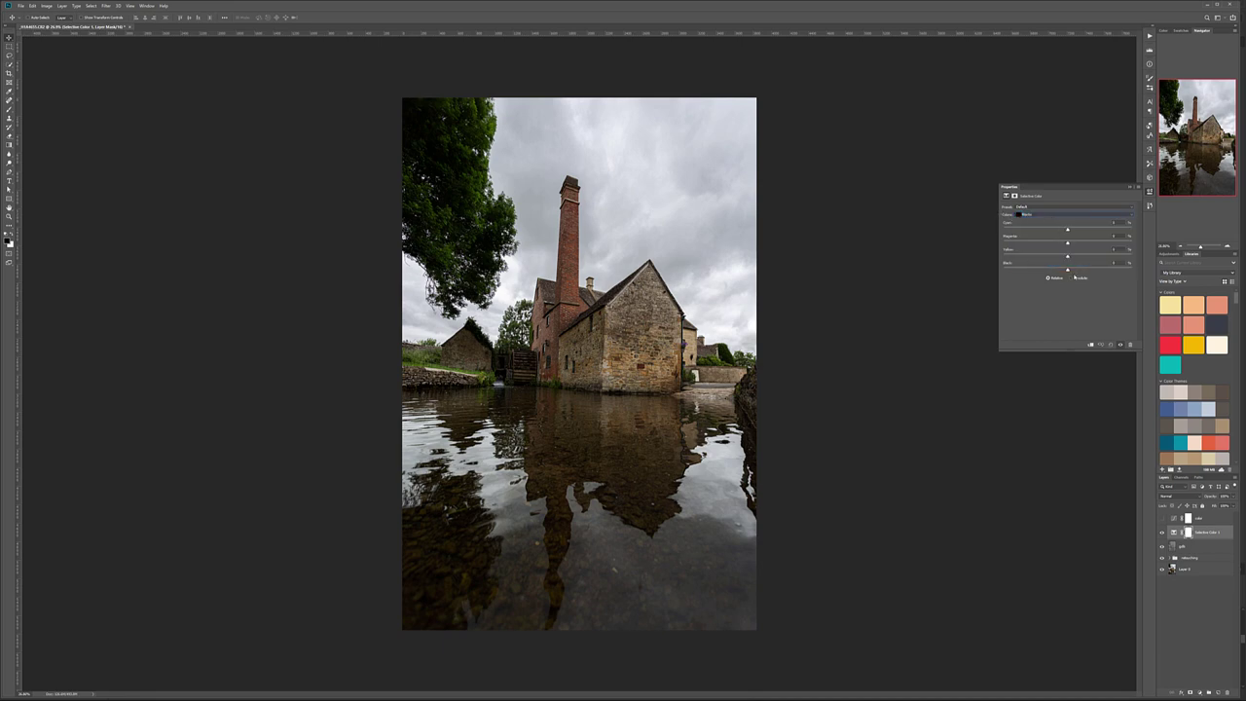
mouse_move(1068, 271)
left_mouse_down()
mouse_move(1038, 274)
mouse_move(1092, 274)
mouse_move(1026, 281)
mouse_move(1096, 276)
mouse_move(1057, 275)
left_mouse_up()
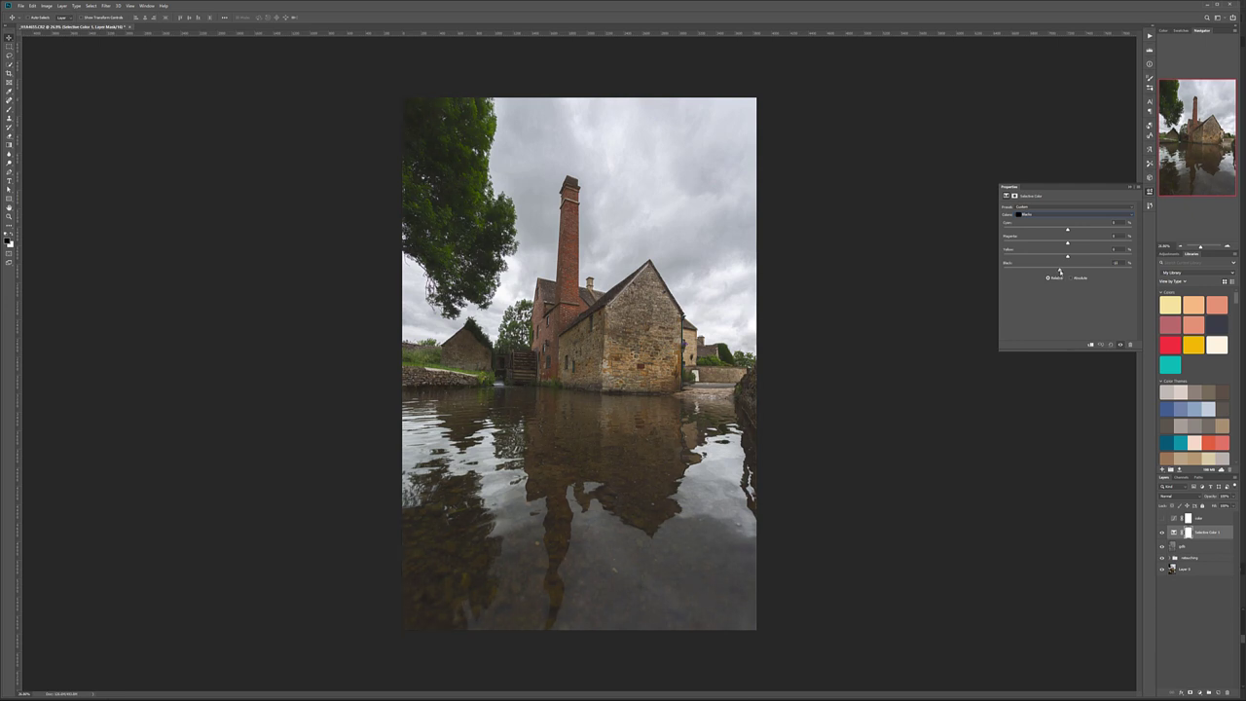
Step: Fine-tune the Blacks range by slightly lowering its black, yellow, magenta and cyan amounts
left_click_drag(1062, 274, 1065, 274)
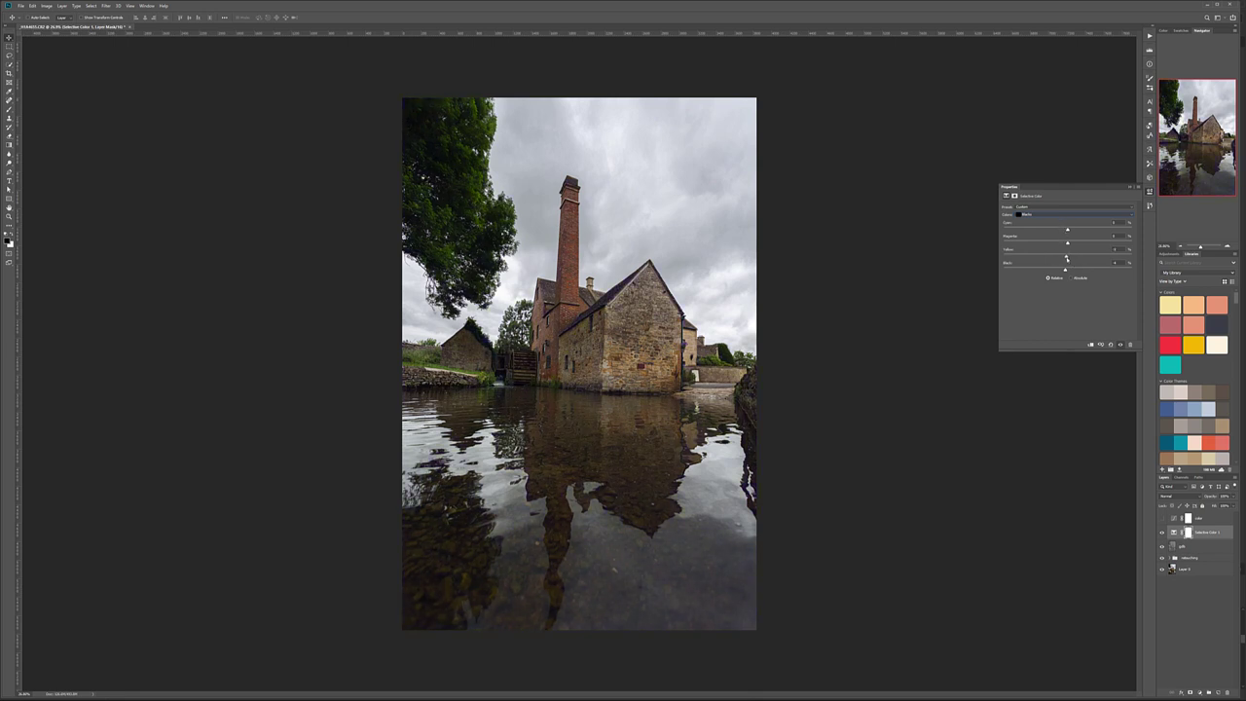
left_click_drag(1068, 244, 1066, 232)
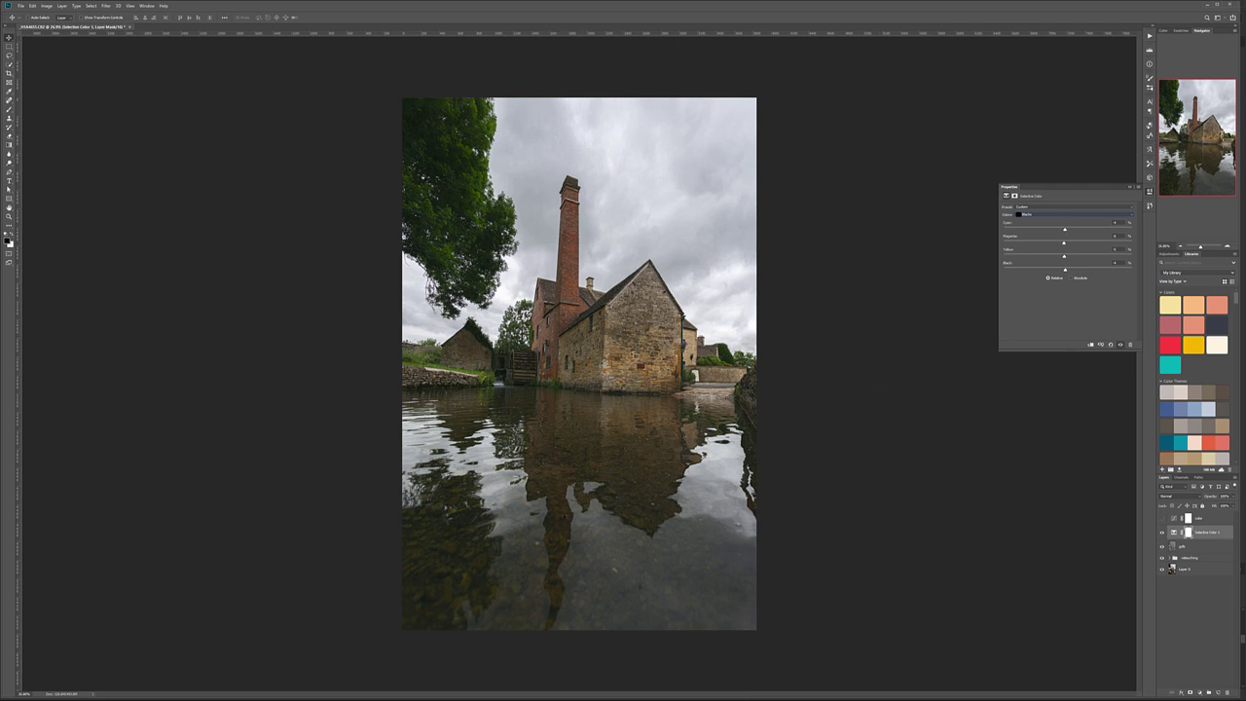
Step: Lower the black amount for the Neutrals range slightly and fine-tune its yellow and magenta amounts
left_click(1038, 215)
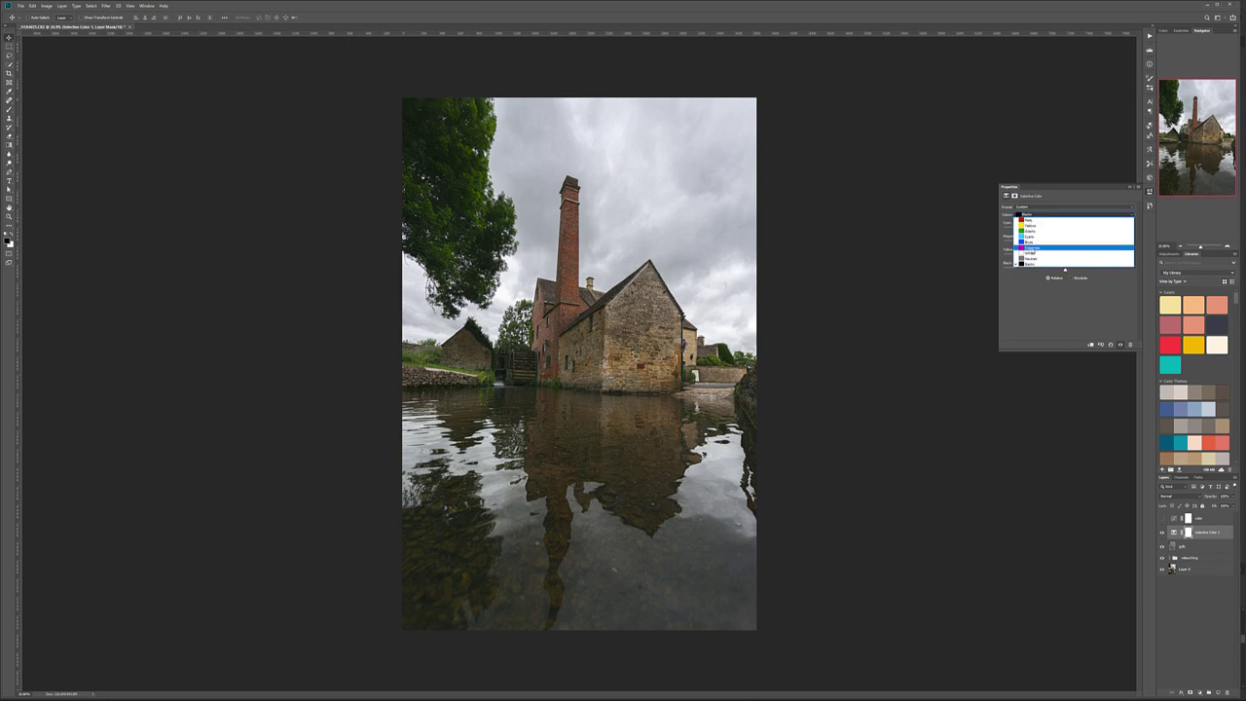
left_click(1068, 265)
mouse_move(1067, 270)
left_mouse_down()
mouse_move(952, 281)
mouse_move(1067, 278)
left_mouse_up()
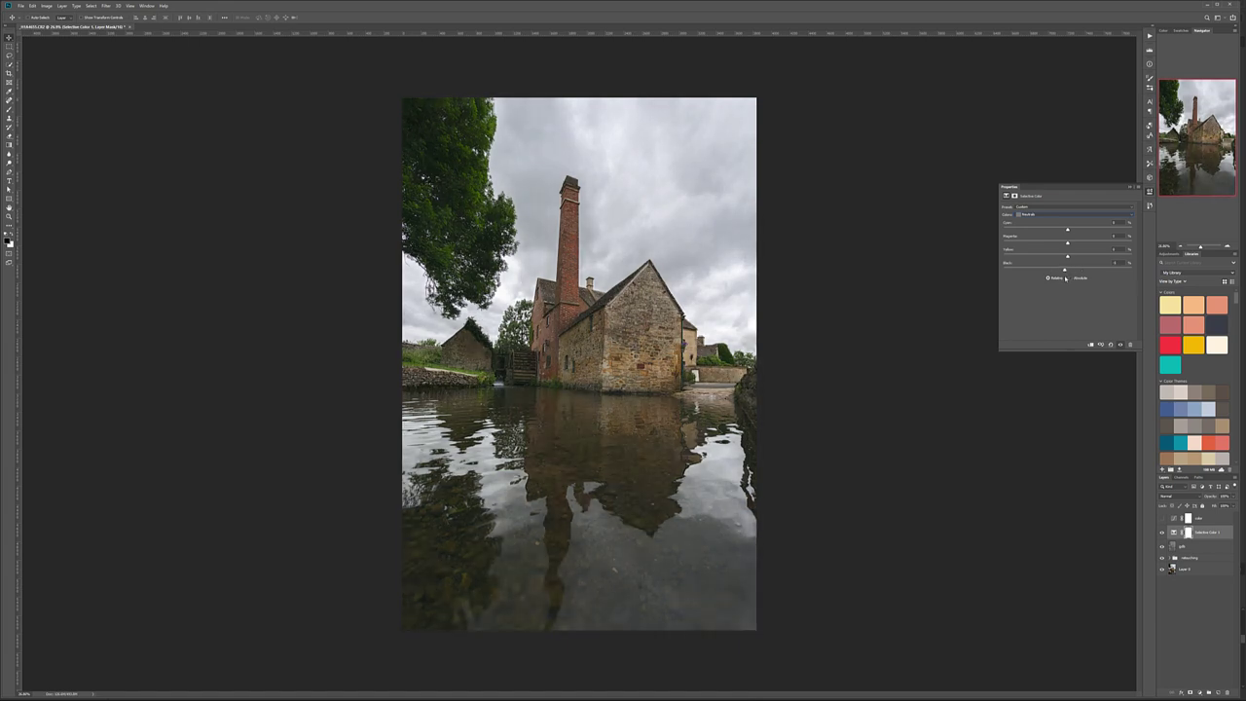
left_click_drag(1068, 257, 1058, 258)
left_click_drag(1068, 244, 1070, 232)
Step: Raise the black amount for the Whites range to darken the sky and adjust its yellow and magenta amounts
left_click(1042, 214)
left_click(1061, 255)
left_click_drag(1069, 270, 1117, 270)
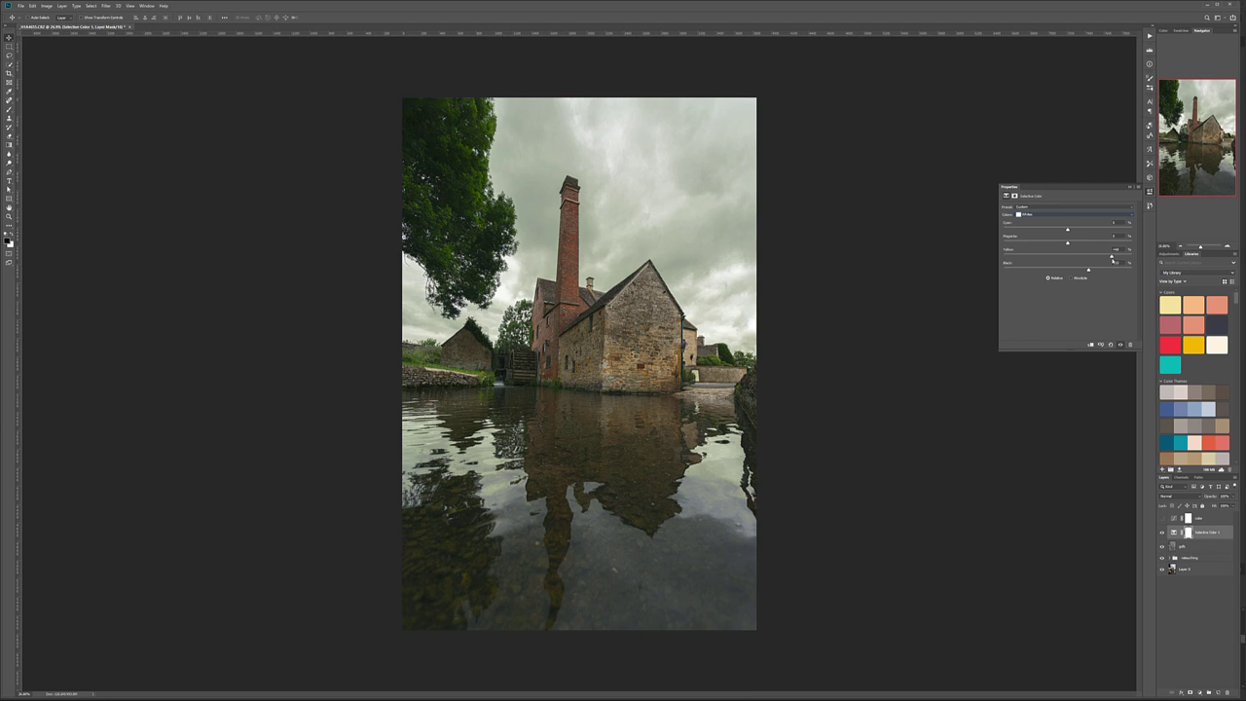
left_click_drag(1113, 259, 1119, 260)
mouse_move(1068, 244)
left_mouse_down()
mouse_move(1050, 244)
mouse_move(1064, 245)
left_mouse_up()
Step: Adjust the yellow and magenta amounts for the Greens range to tune the foliage color
left_click(1059, 216)
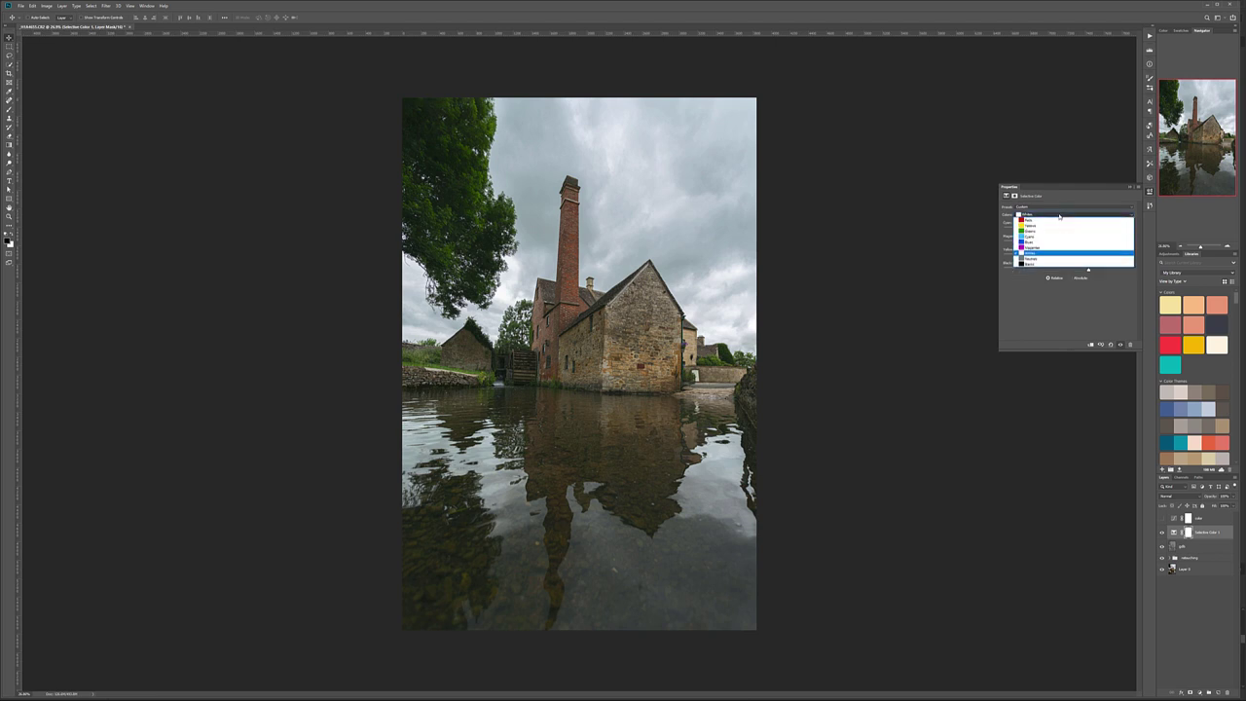
left_click(1066, 230)
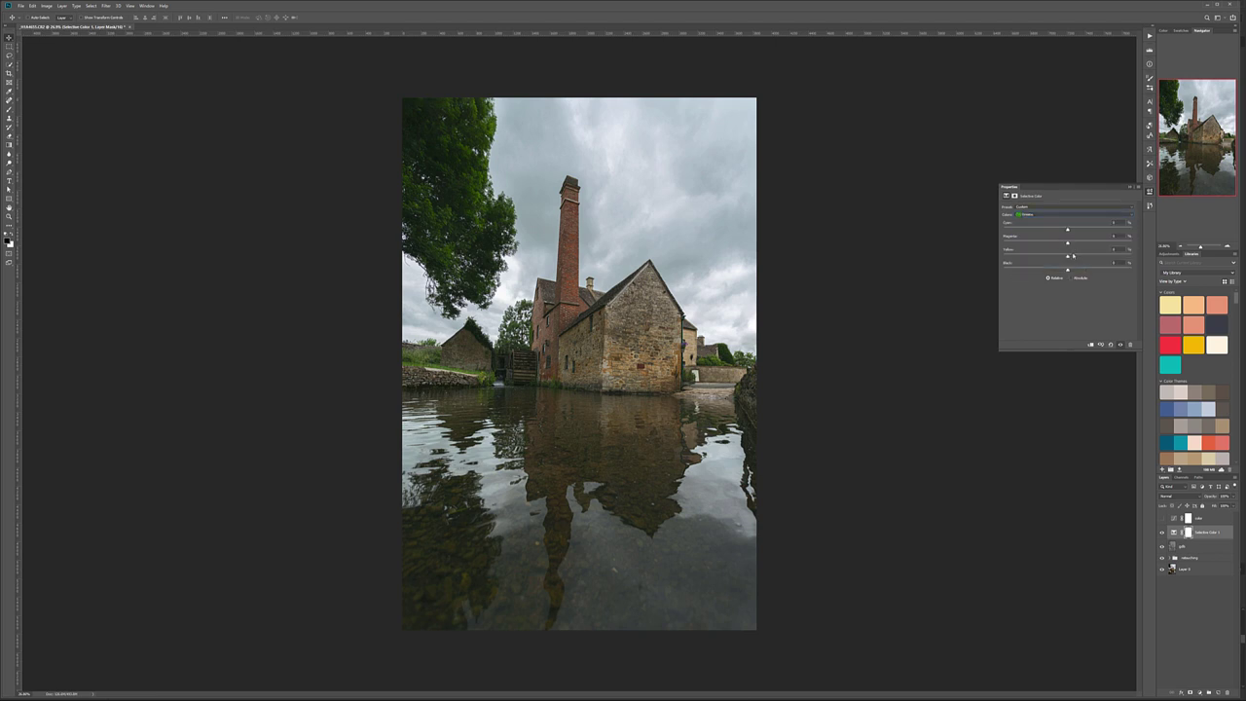
left_click_drag(1069, 258, 959, 263)
left_click_drag(1107, 258, 1113, 258)
left_click_drag(1094, 240, 1003, 244)
left_click_drag(1079, 236, 1081, 241)
Step: Raise the black amount for the Blues range and adjust its cyan amount
left_click(1049, 216)
left_click(1071, 242)
left_click_drag(1075, 282, 1086, 280)
left_click_drag(1068, 230, 1074, 231)
Step: Raise the black amount for the Cyans range of the Selective Color adjustment
left_click(1034, 216)
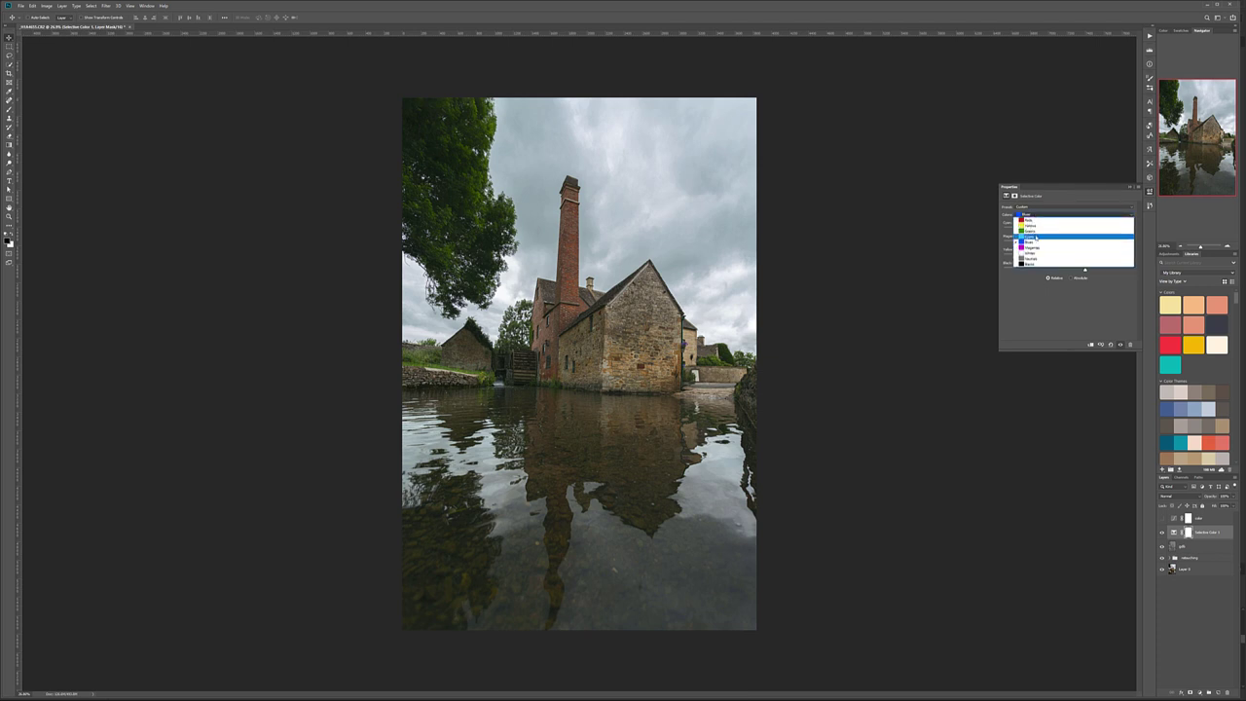
left_click(1035, 233)
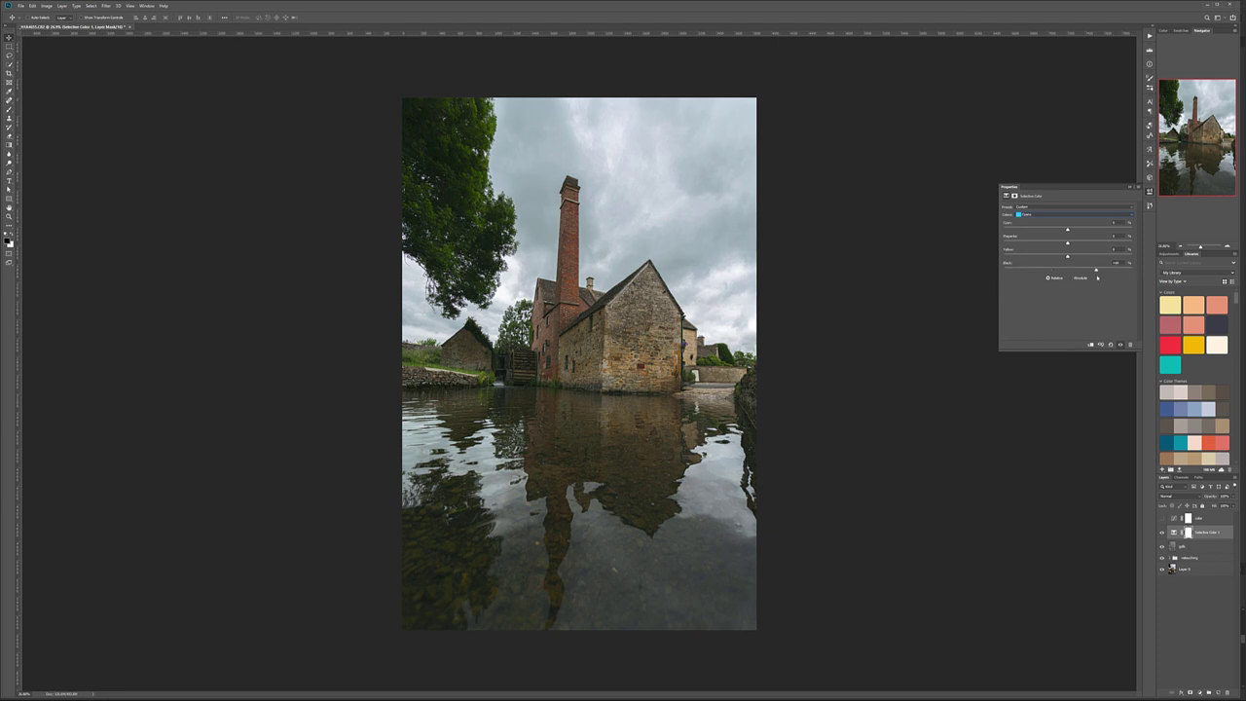
left_click_drag(1097, 277, 1089, 274)
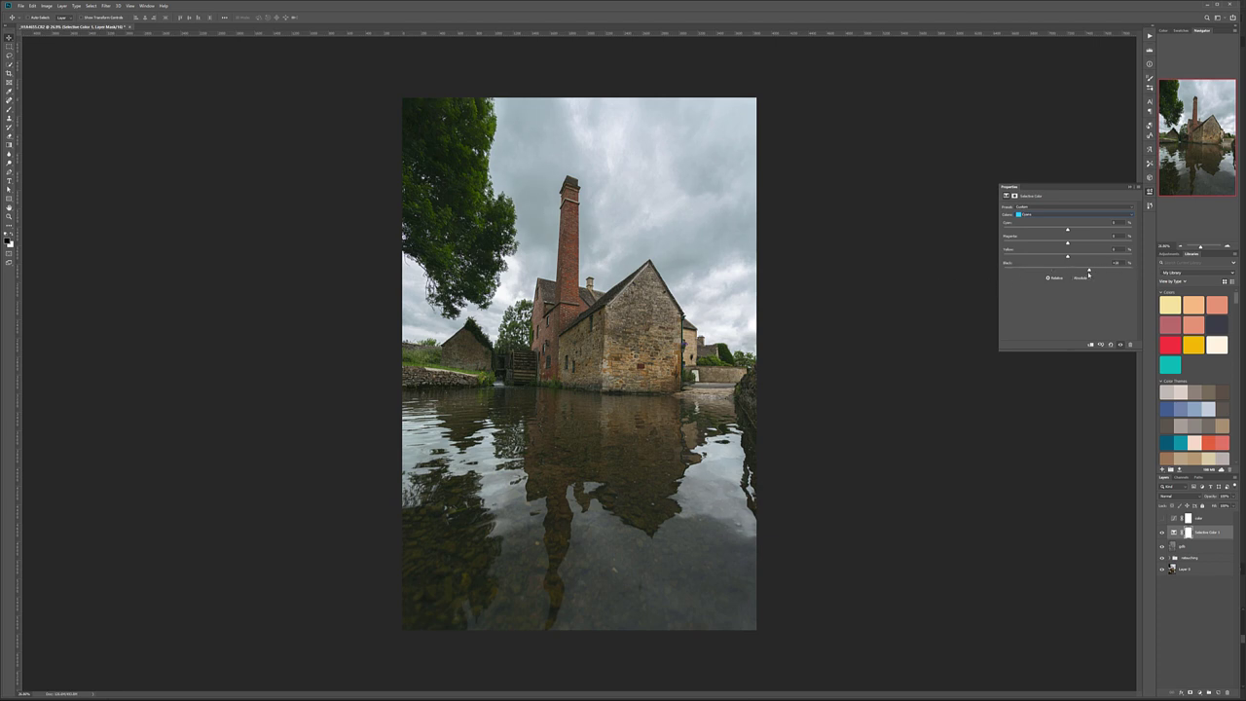
Step: Lower the black amount for the Yellows range slightly and raise its yellow and magenta amounts
left_click(1035, 215)
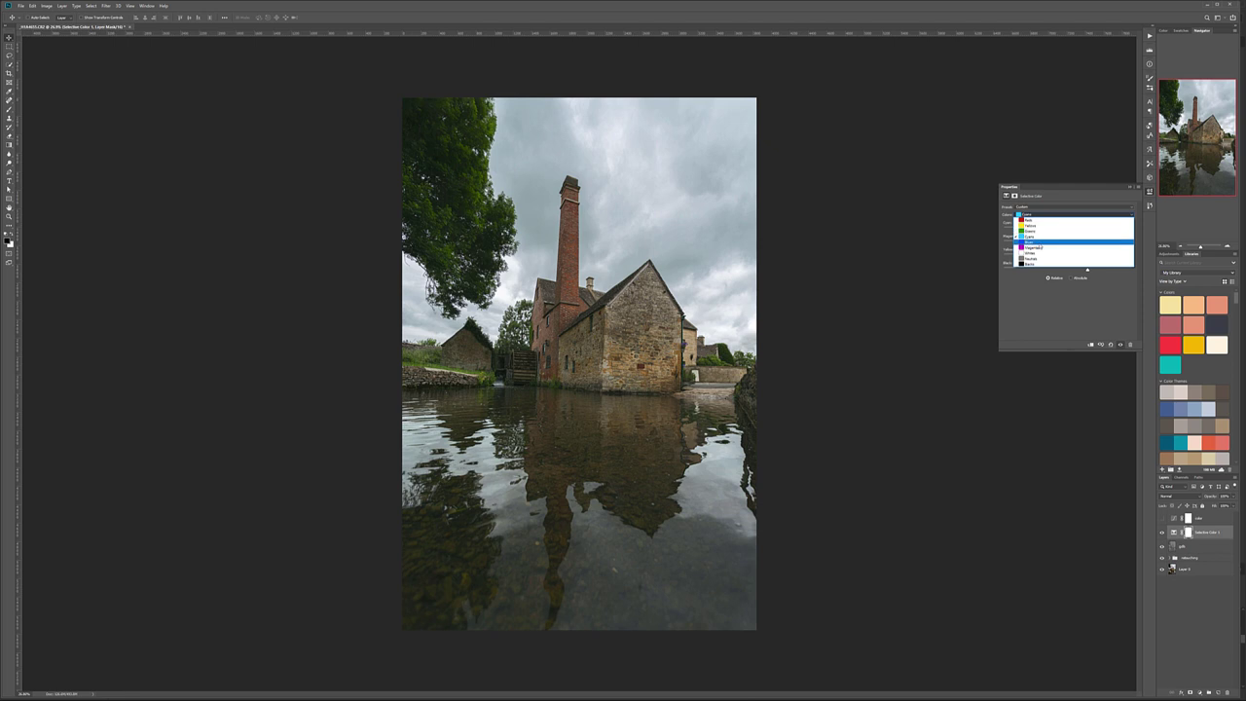
left_click(1030, 225)
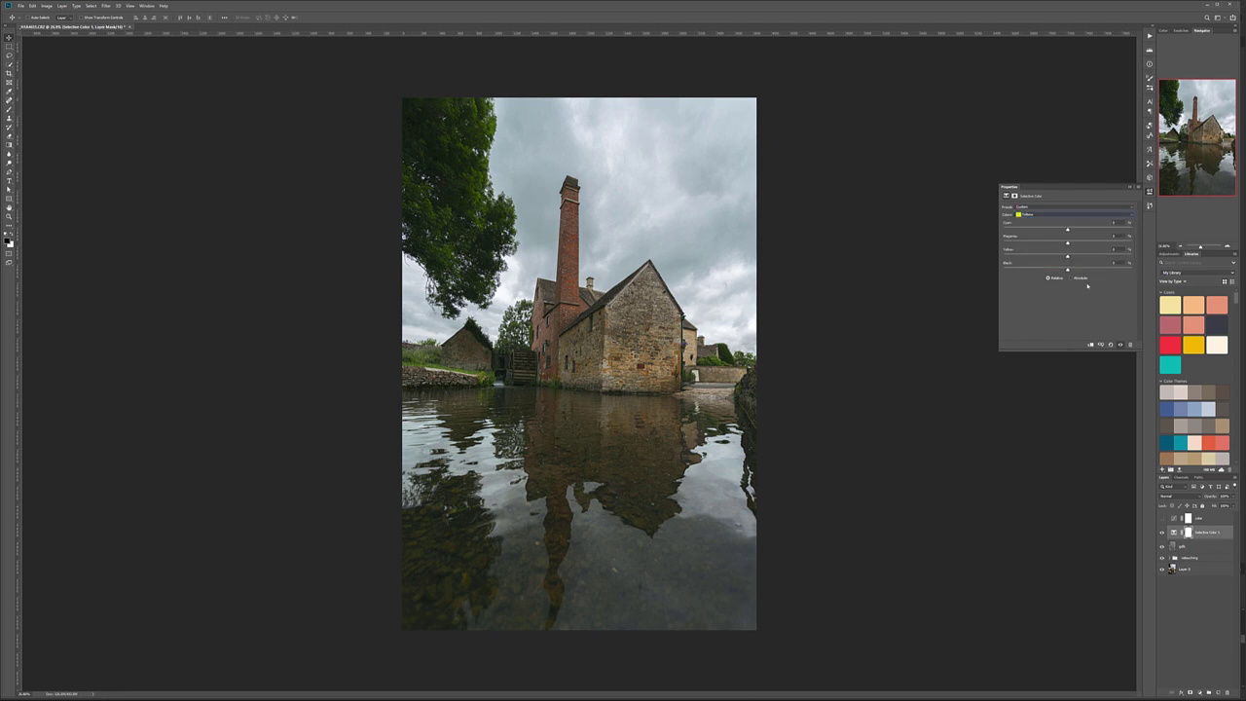
mouse_move(1068, 270)
left_mouse_down()
mouse_move(980, 275)
mouse_move(1067, 273)
left_mouse_up()
left_click_drag(990, 272, 1064, 272)
left_click_drag(1068, 257, 1046, 260)
Step: Toggle the Selective Color layer's visibility repeatedly to compare the photo with and without the adjustment
left_click(1162, 534)
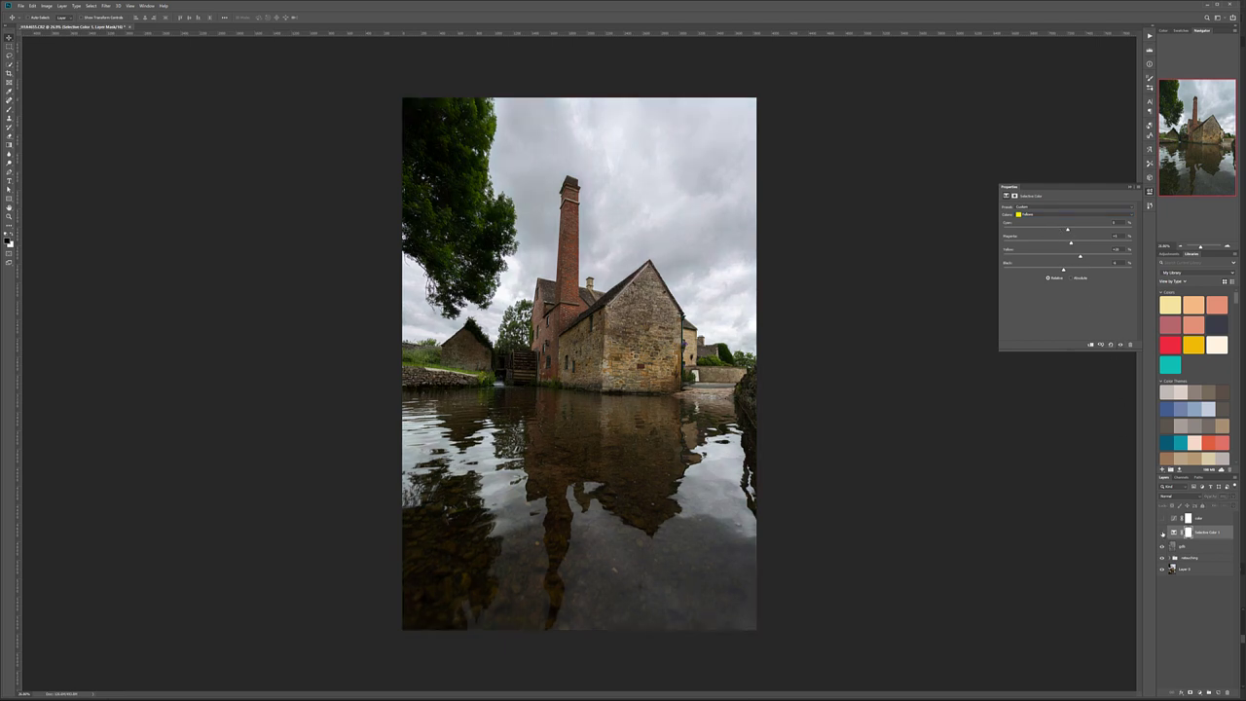
left_click(1163, 533)
left_click(1163, 533)
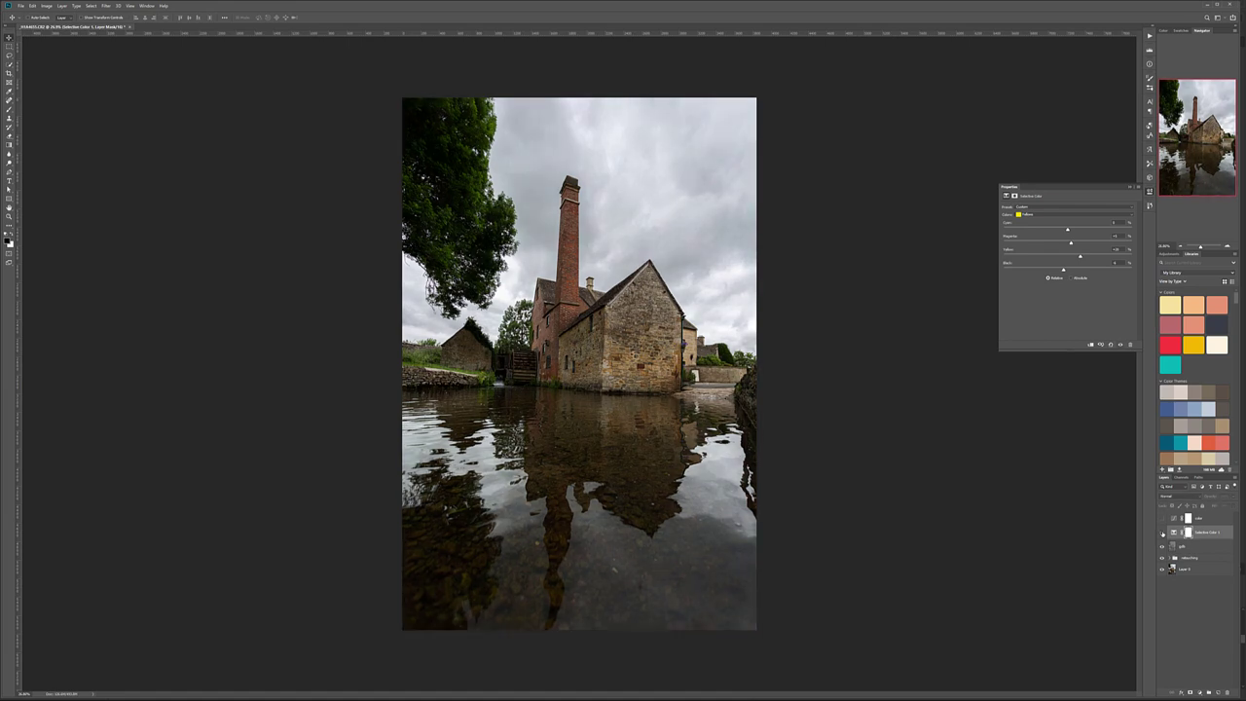
left_click(1163, 533)
left_click(1163, 534)
left_click(1163, 534)
left_click(1162, 533)
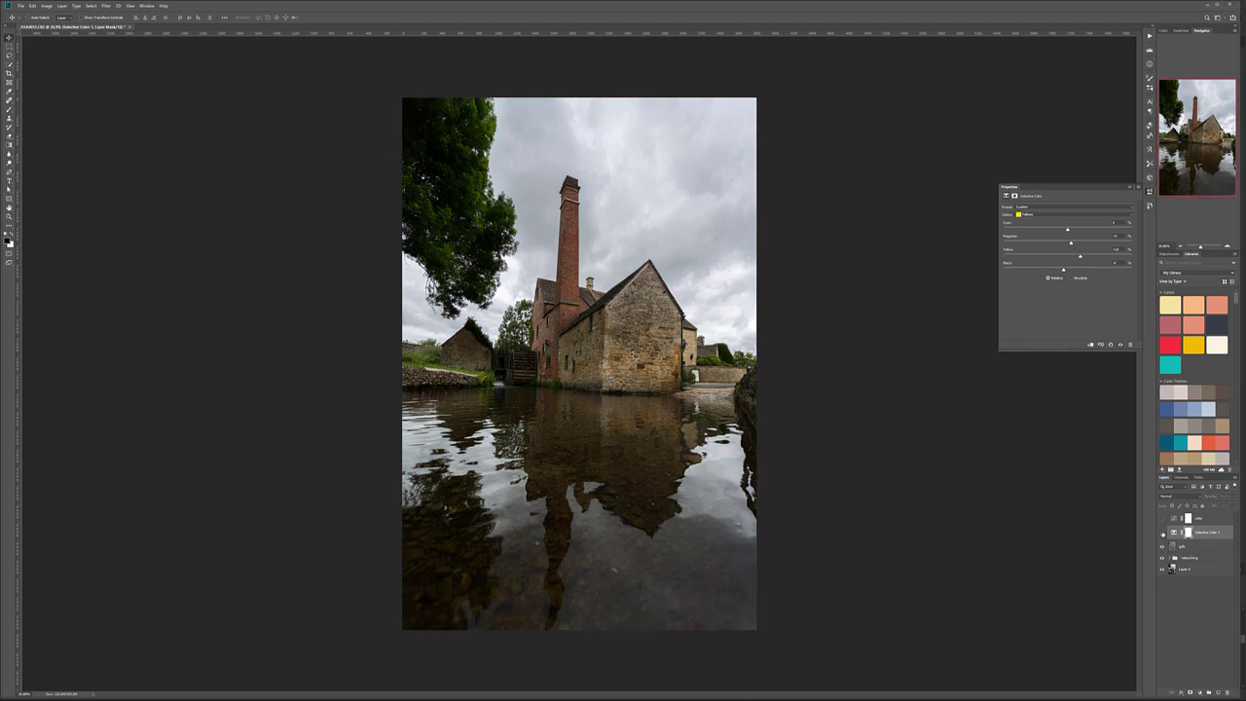
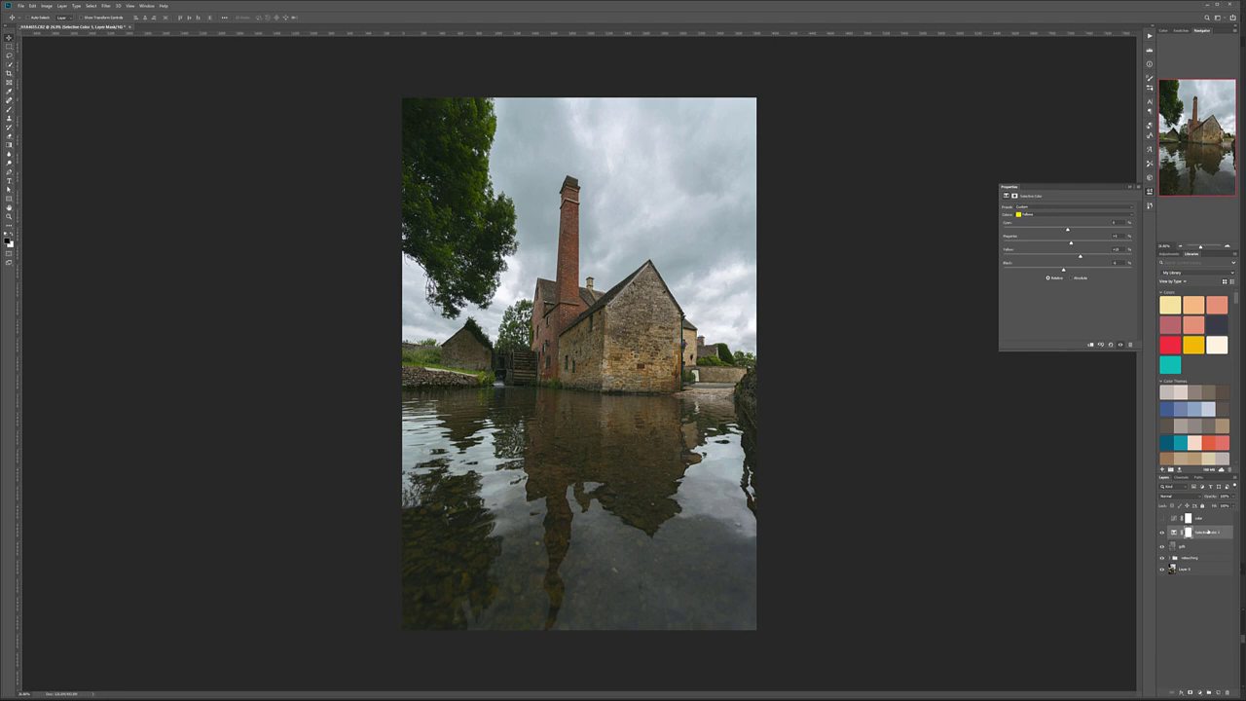
Step: Turn to the color Curves layer and set its blending mode to Color
left_click(1200, 518)
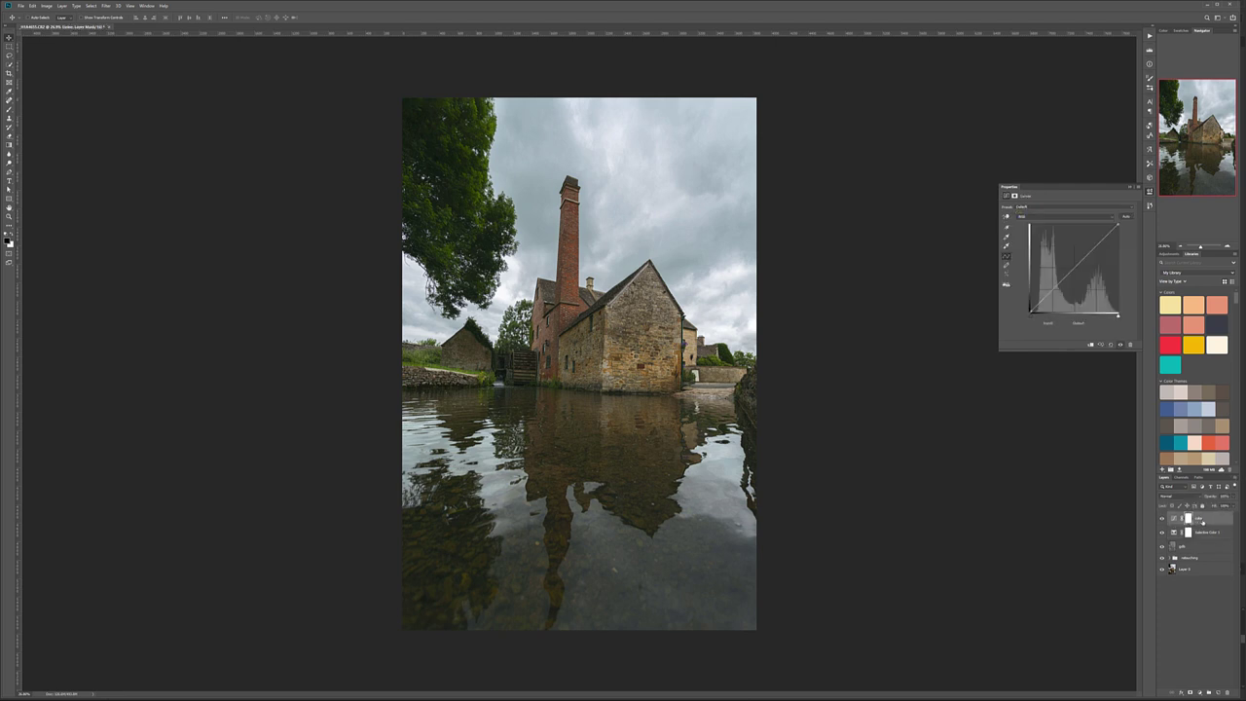
left_click(1196, 497)
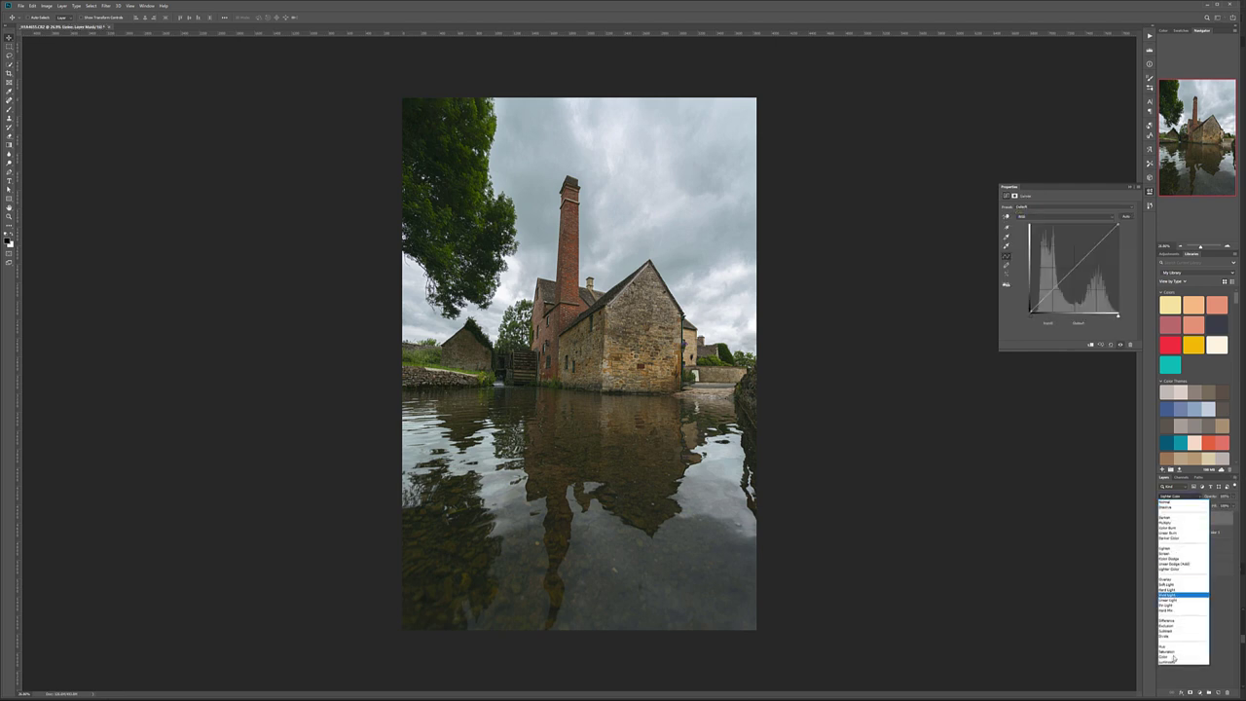
left_click(1168, 661)
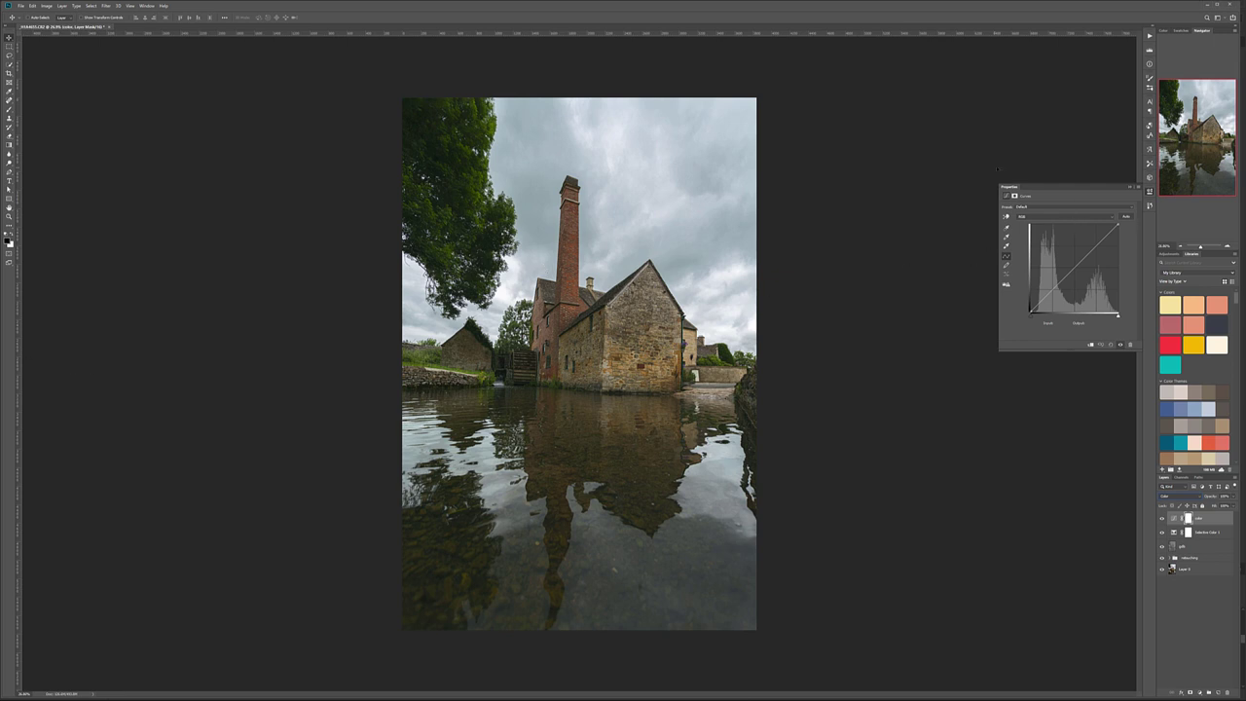
Step: Pull down the midtones of the Blue channel curve and reshape the Red channel curve on the color layer
left_click(1042, 216)
left_click(1043, 239)
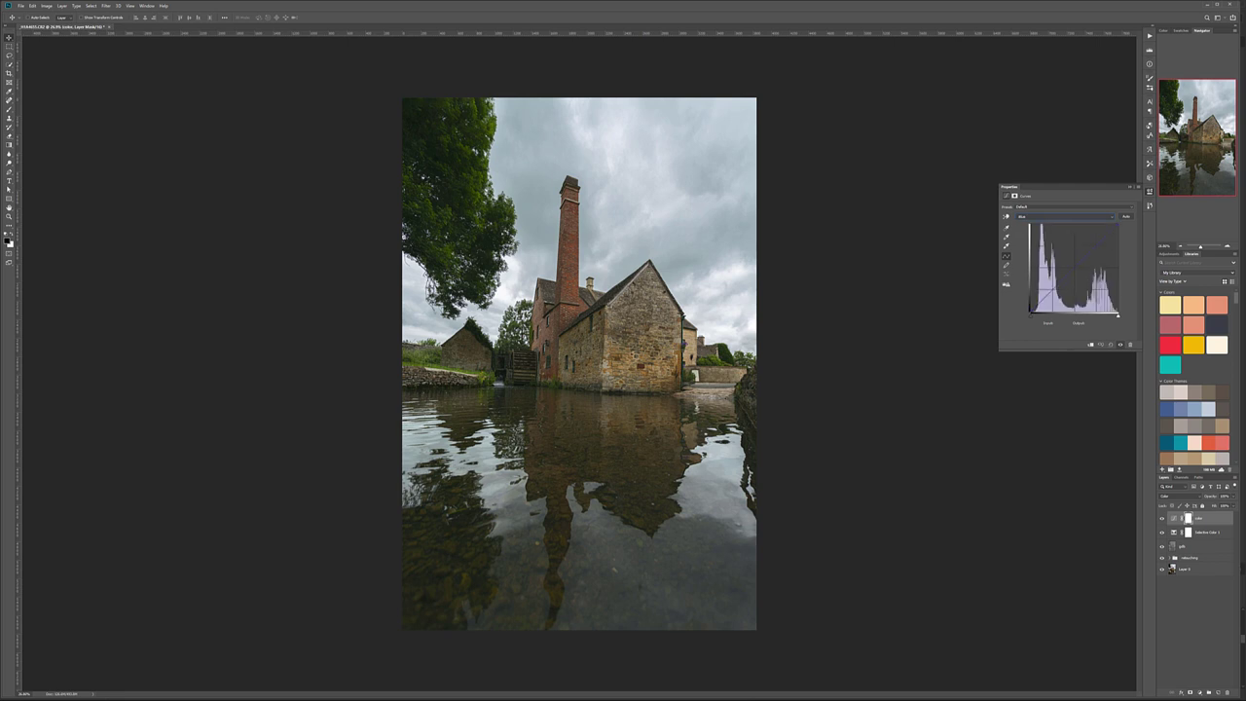
left_click_drag(1045, 295, 1080, 261)
left_click(1029, 216)
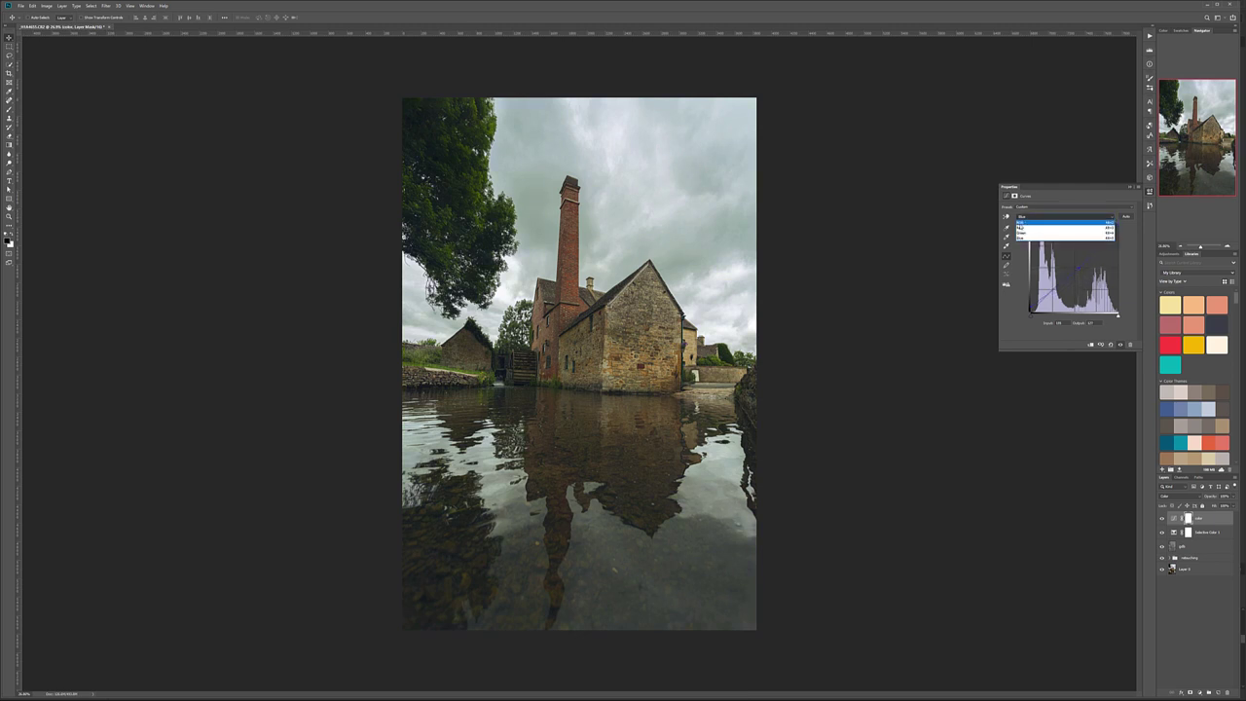
left_click(1024, 220)
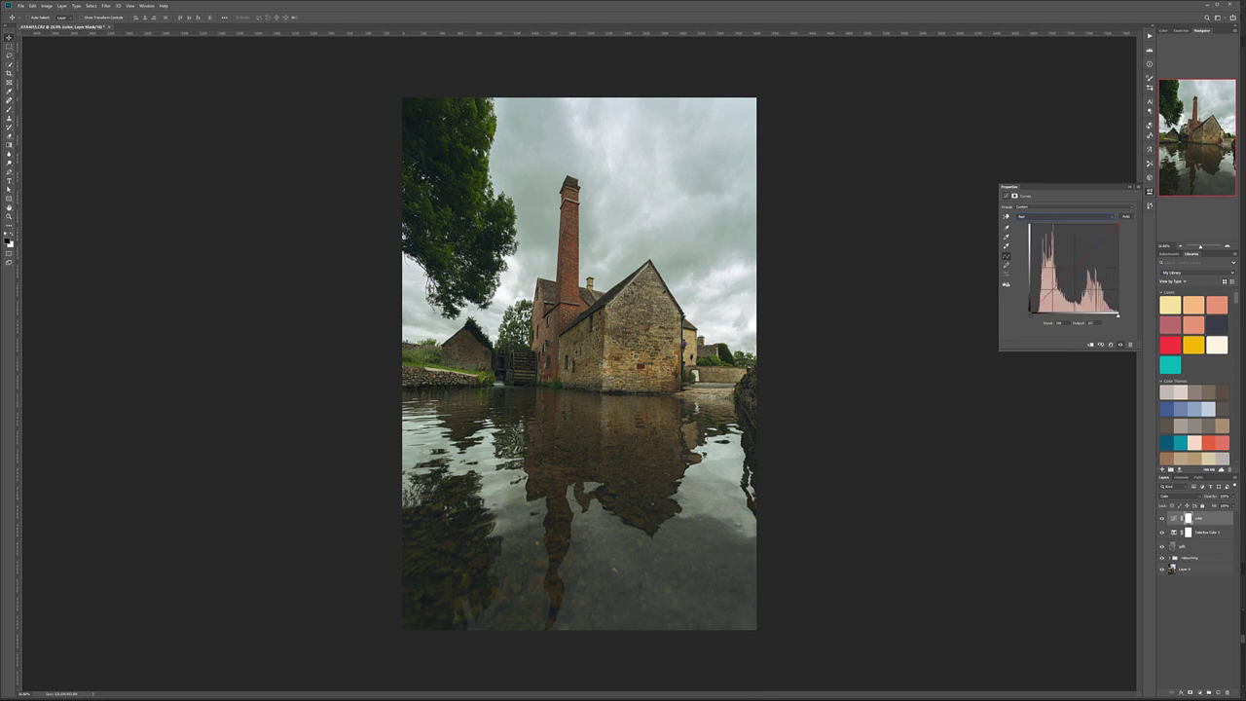
left_click_drag(1037, 261, 1077, 245)
Step: Compare the photo with and without the color layer and reduce its opacity to 70%
left_click(1163, 519)
left_click(1163, 519)
left_click(1236, 497)
left_click_drag(1236, 505, 1229, 506)
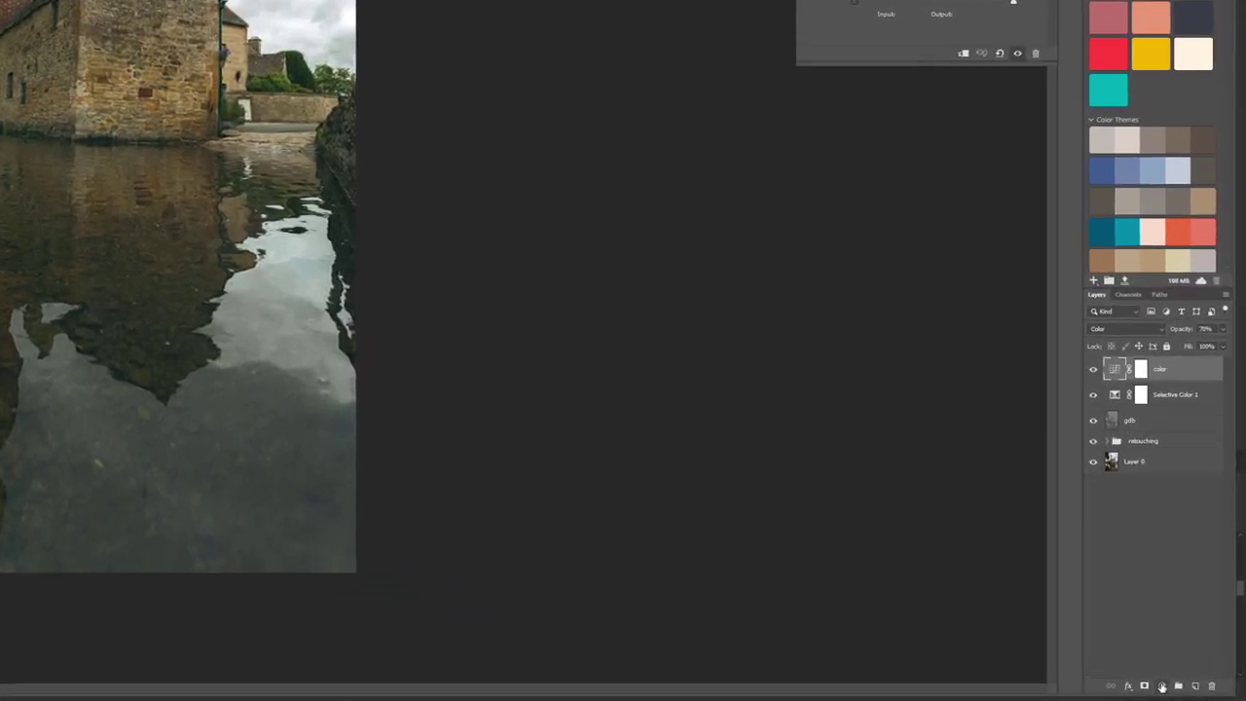
Step: Add a Curves adjustment layer named c above the color layer and lower its white point until the image is solid black
left_click(1163, 686)
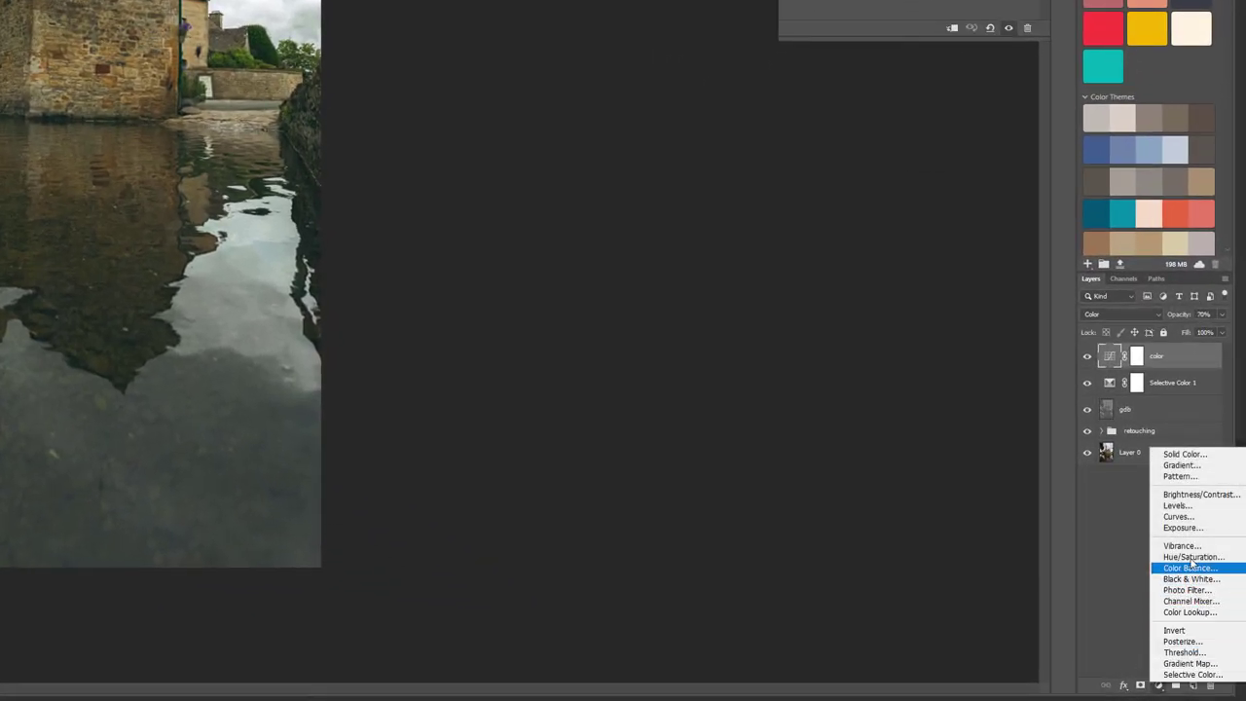
left_click(1203, 517)
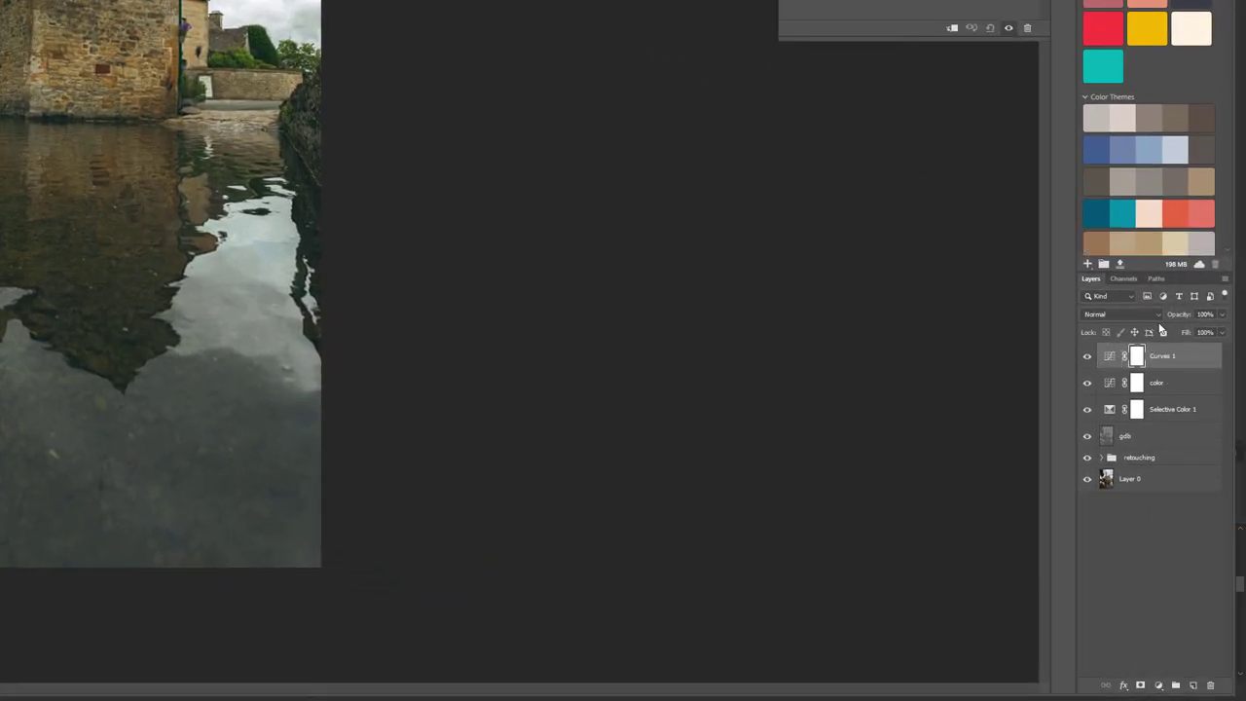
double_click(1163, 357)
type("c")
key("Return")
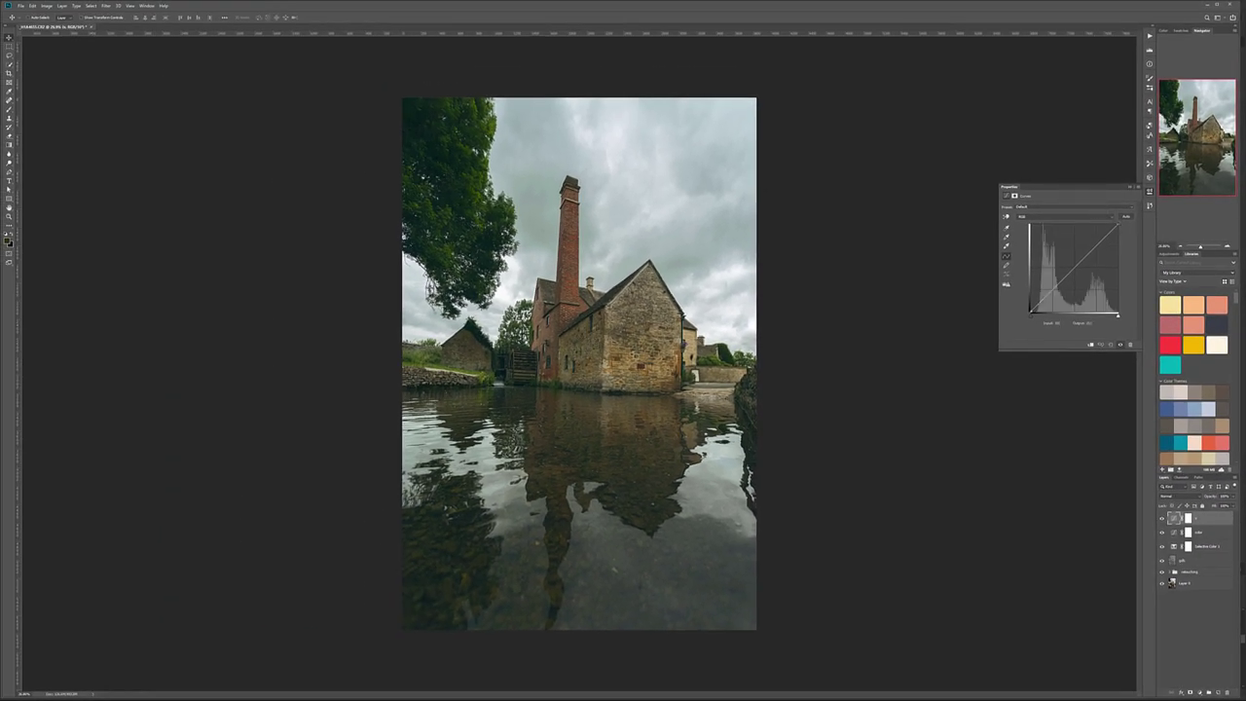
left_click_drag(1117, 225, 1117, 314)
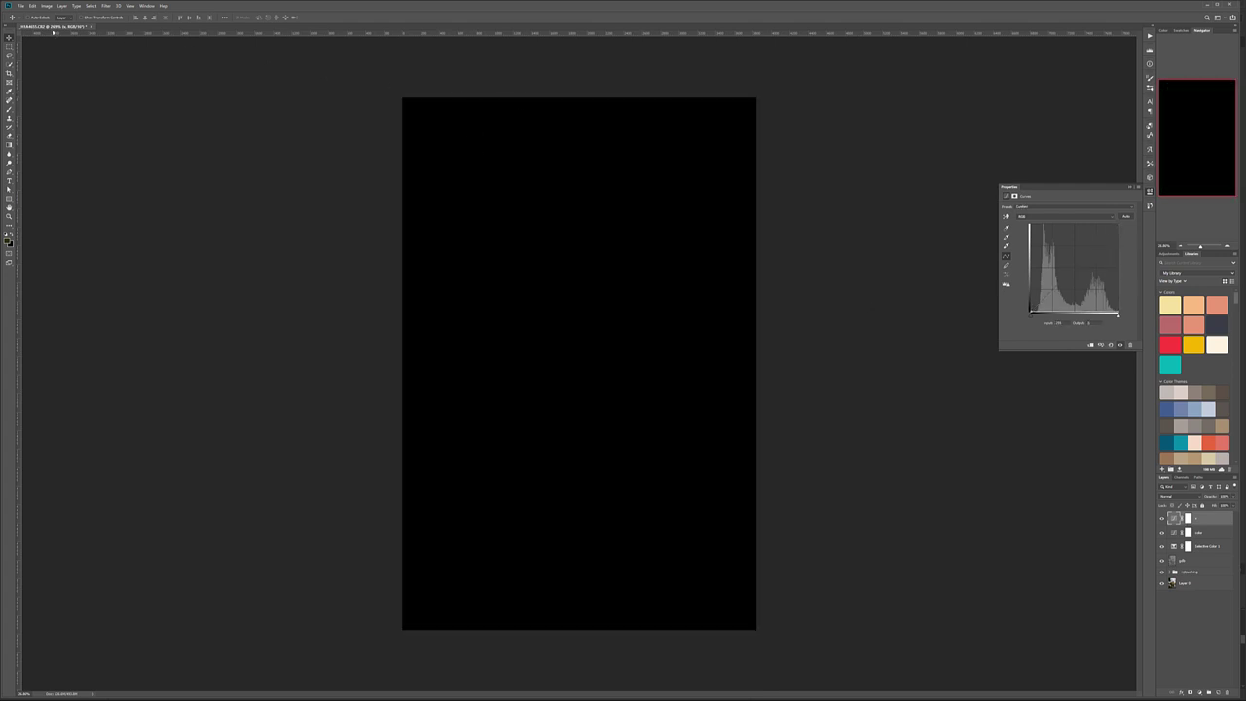
Step: Select a rectangle just inside the image edges, fill it with black on the c layer's mask for a thin black border, and deselect
left_click(9, 46)
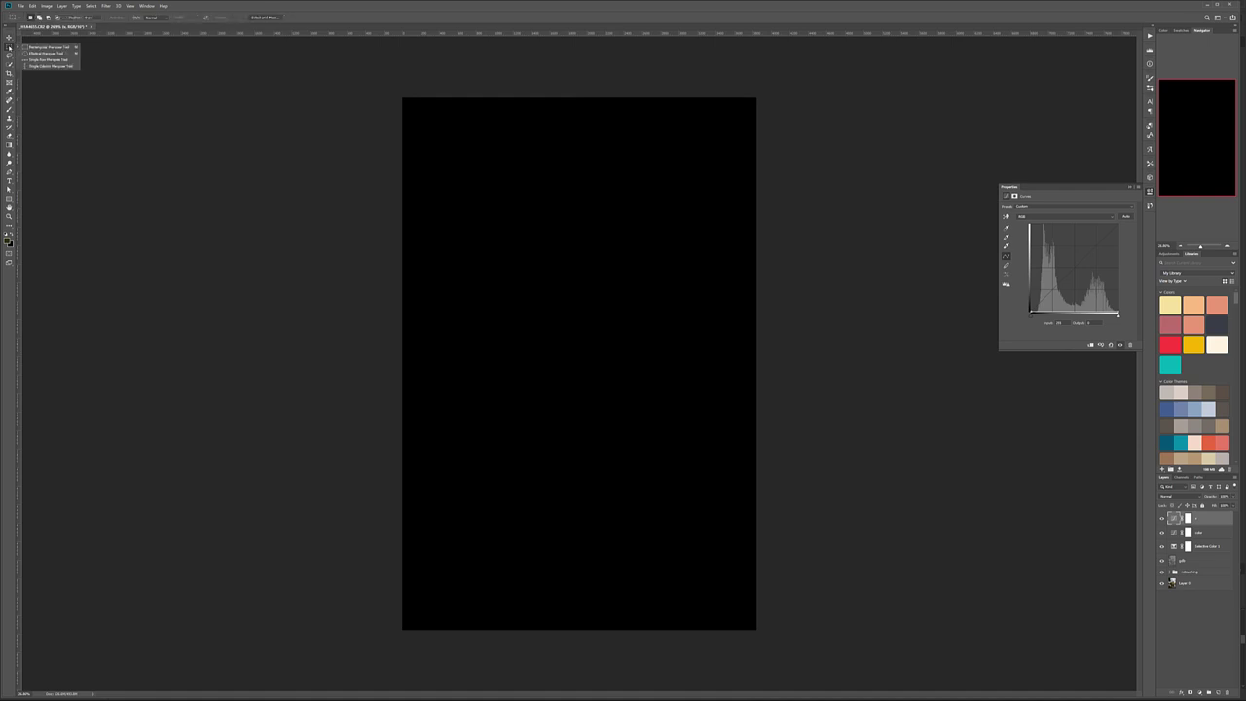
left_click(44, 47)
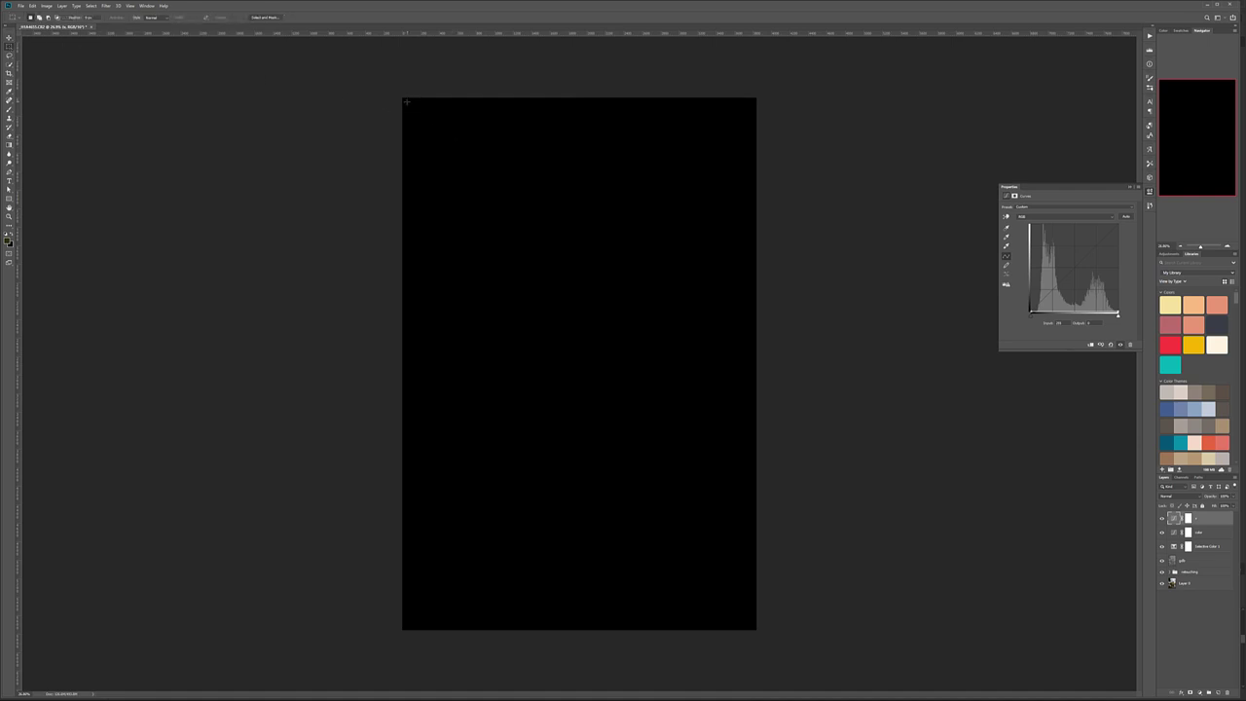
left_click_drag(407, 101, 757, 612)
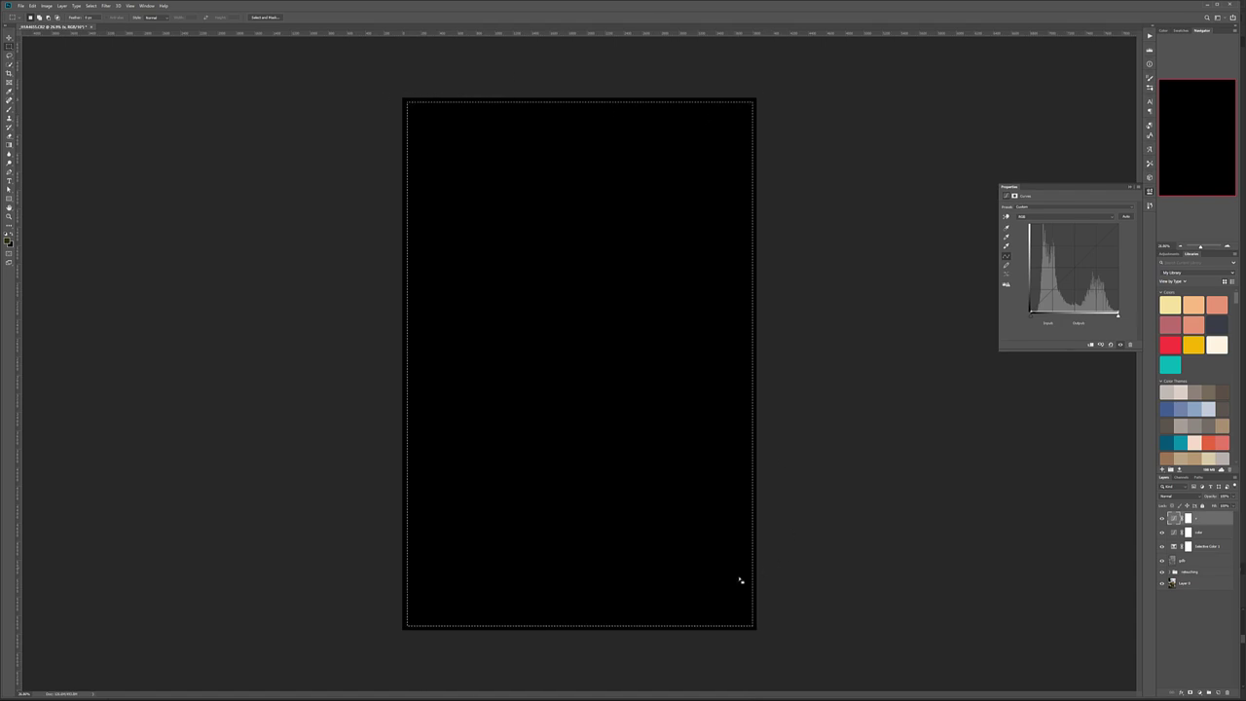
key("x")
key("alt+BackSpace")
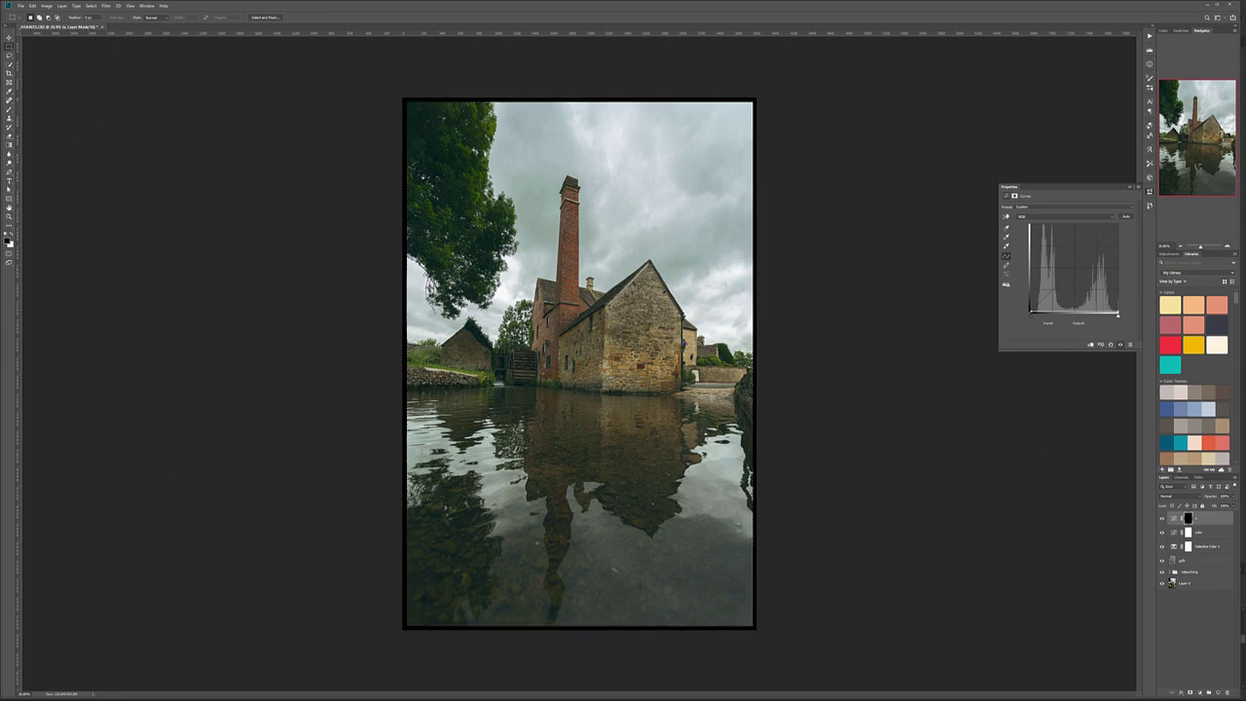
key("ctrl+d")
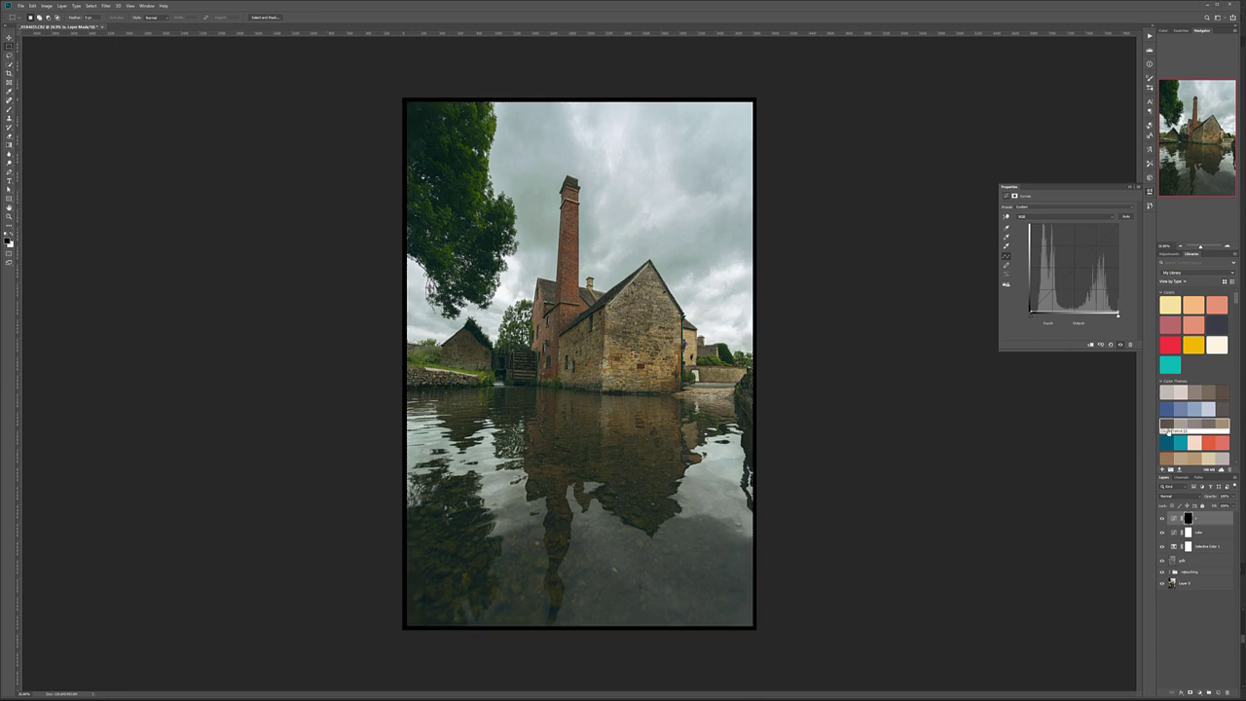
Step: Restore the inner rectangle selection, display the c layer's mask on its own to inspect the border, and deselect
key("ctrl+a")
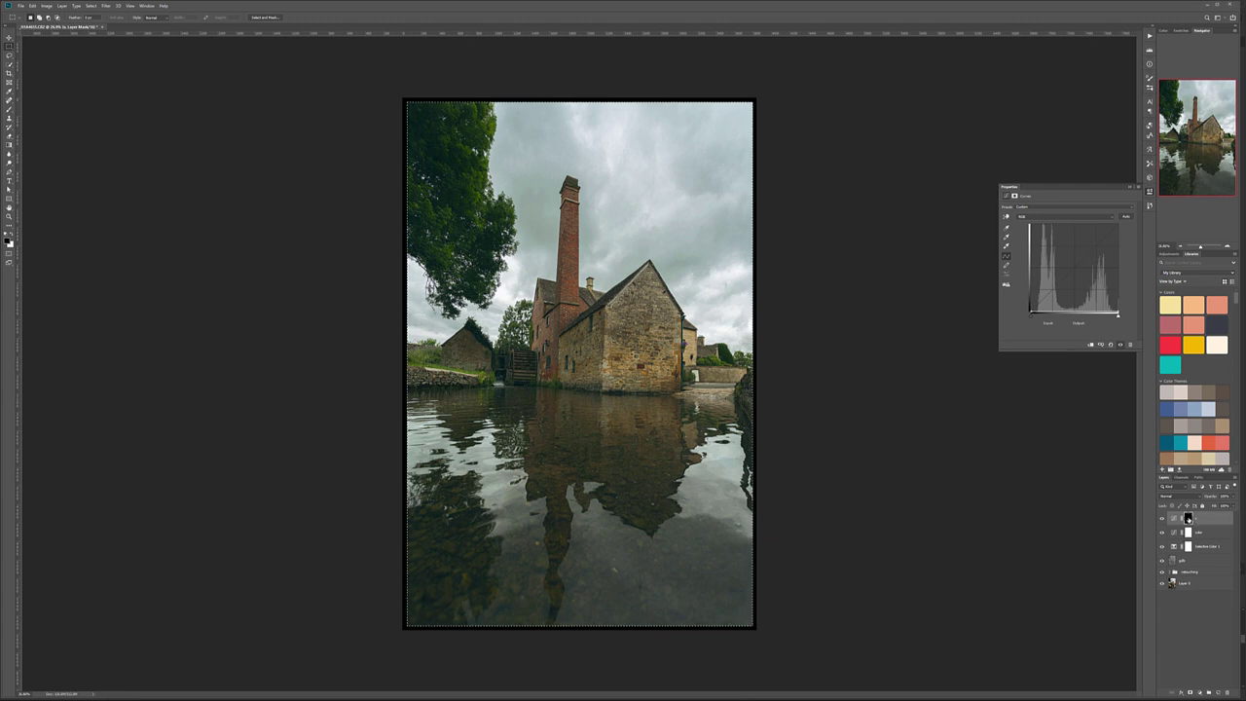
left_click(1188, 519, "alt")
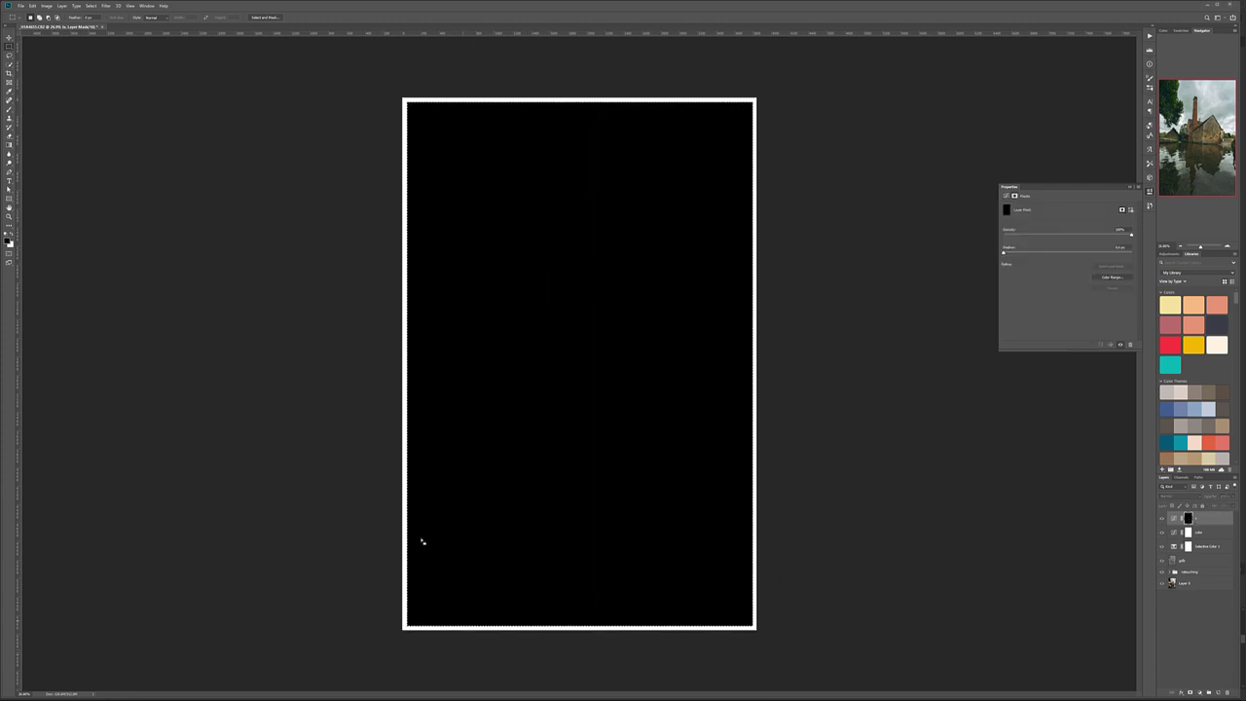
key("ctrl+d")
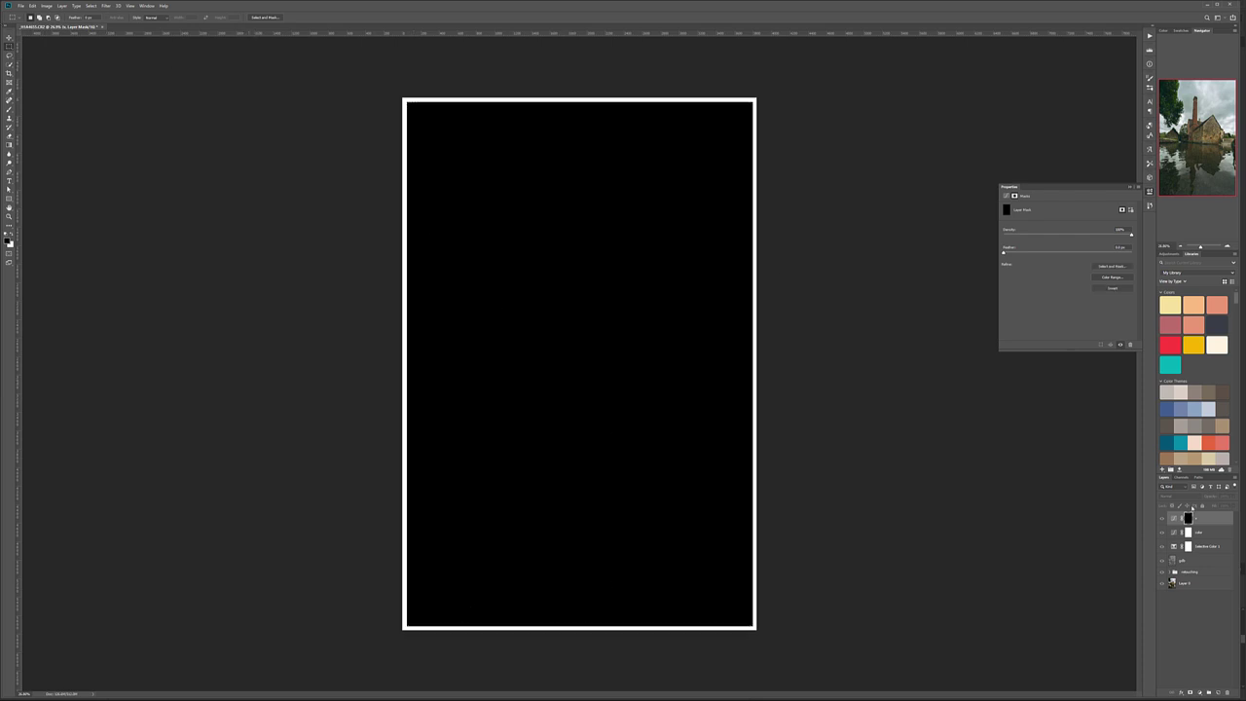
Step: Feather the c layer's mask into a soft vignette and set the layer's blend mode to Soft Light
left_click(1188, 519, "alt")
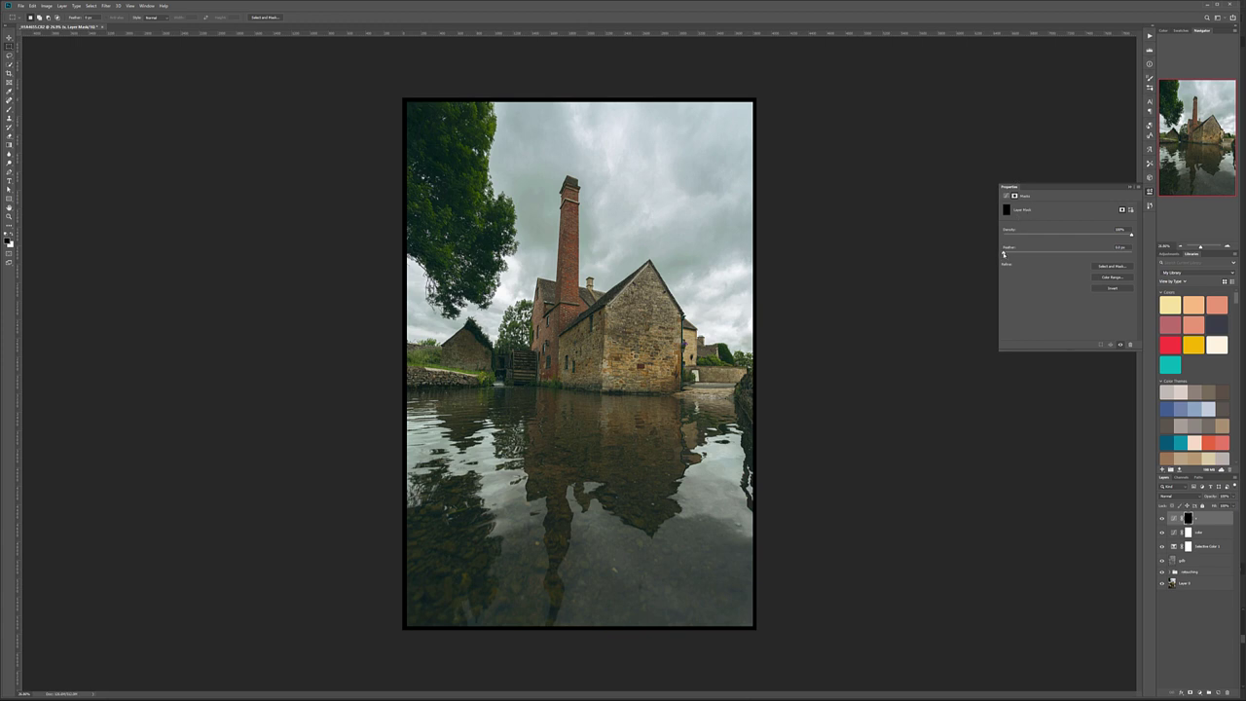
left_click_drag(1004, 253, 1109, 255)
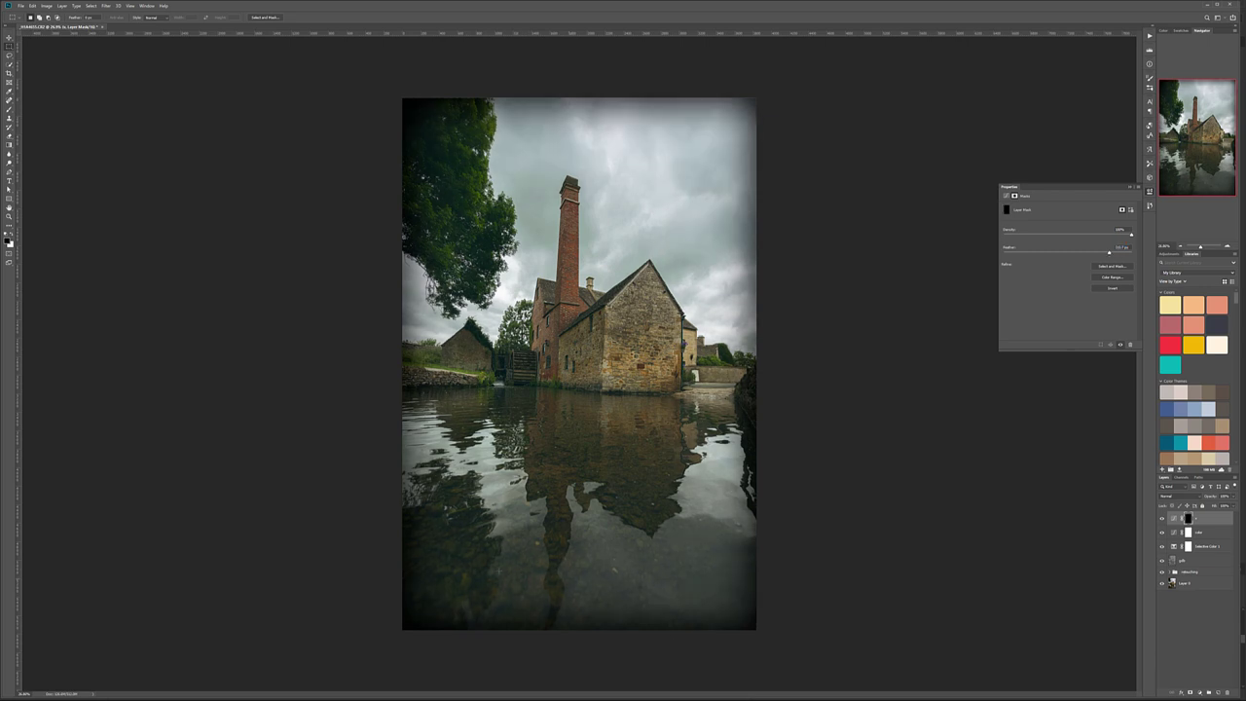
left_click(1184, 497)
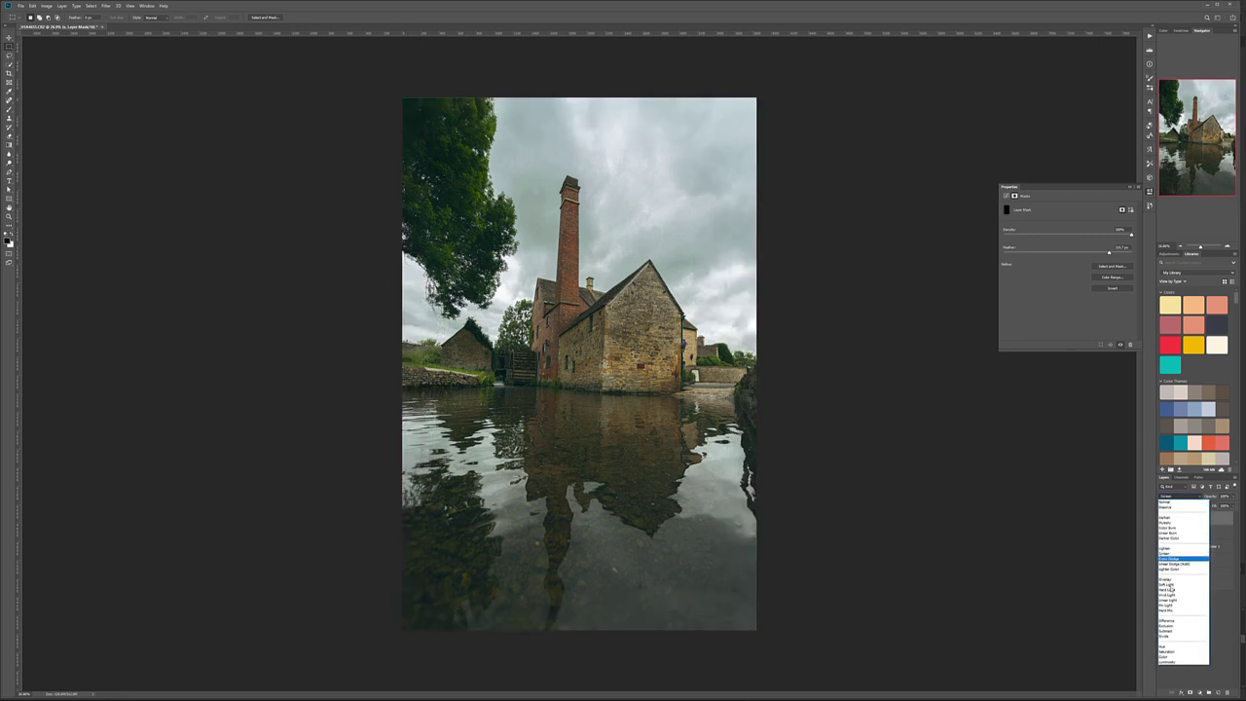
left_click(1171, 589)
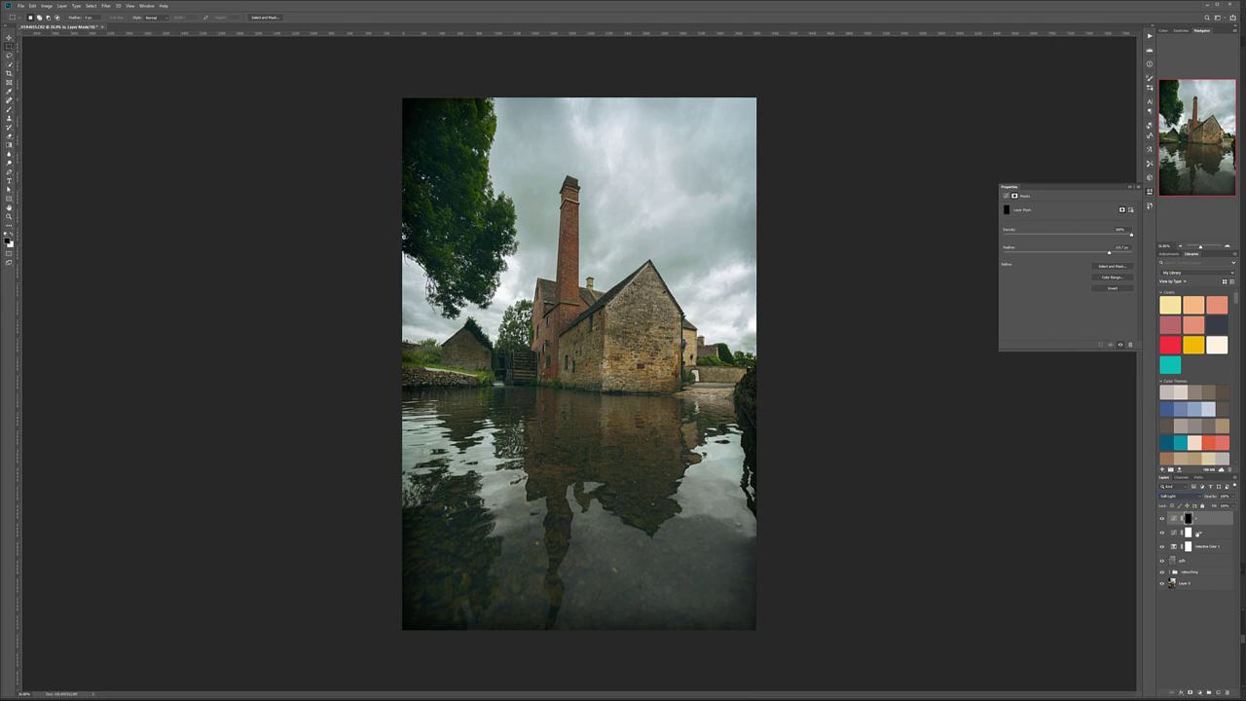
Step: Compare the photo with and without the vignette and move the c layer below the Selective Color layer
left_click(1162, 519)
left_click(1163, 519)
left_click(1163, 519)
left_click(1162, 519)
left_click_drag(1214, 554, 1215, 547)
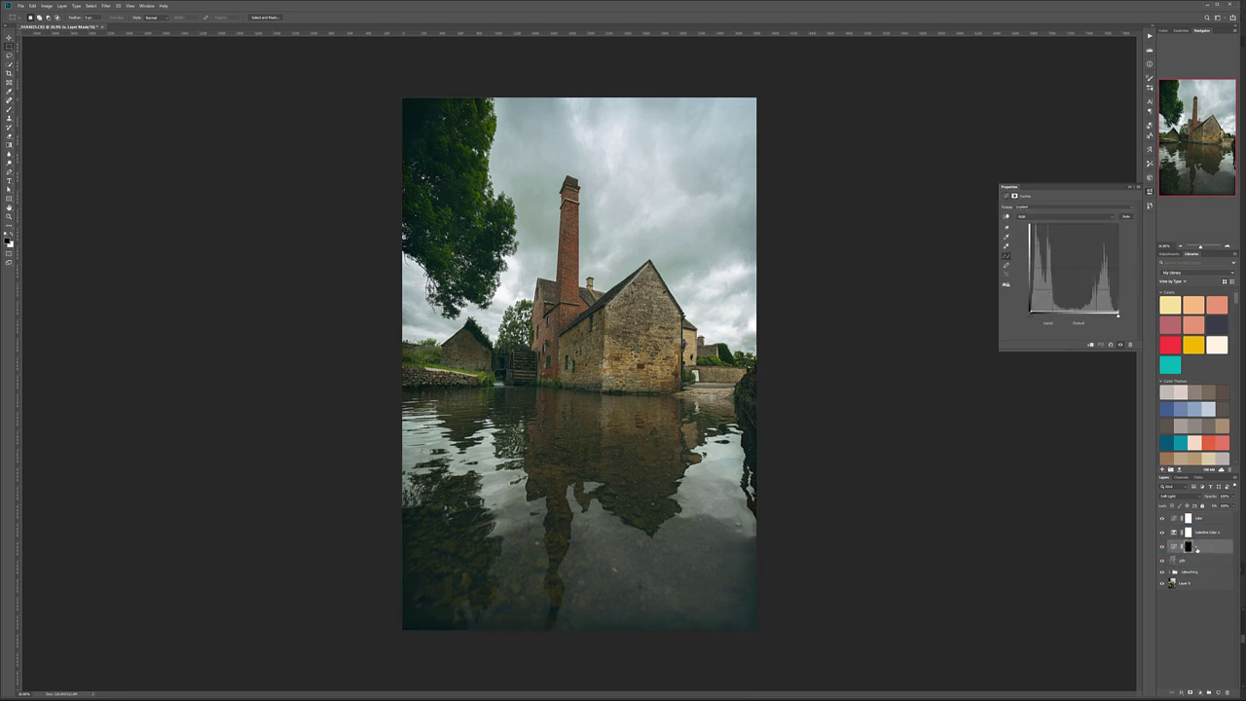
Step: Compare the photo with the c layer hidden and shown at its place beneath Selective Color
left_click(1162, 548)
left_click(1161, 547)
left_click(1161, 547)
left_click(1161, 547)
left_click(1161, 547)
left_click(1162, 547)
Step: Stamp all visible layers onto a layer above the color layer and name it Focus
left_click(1219, 521)
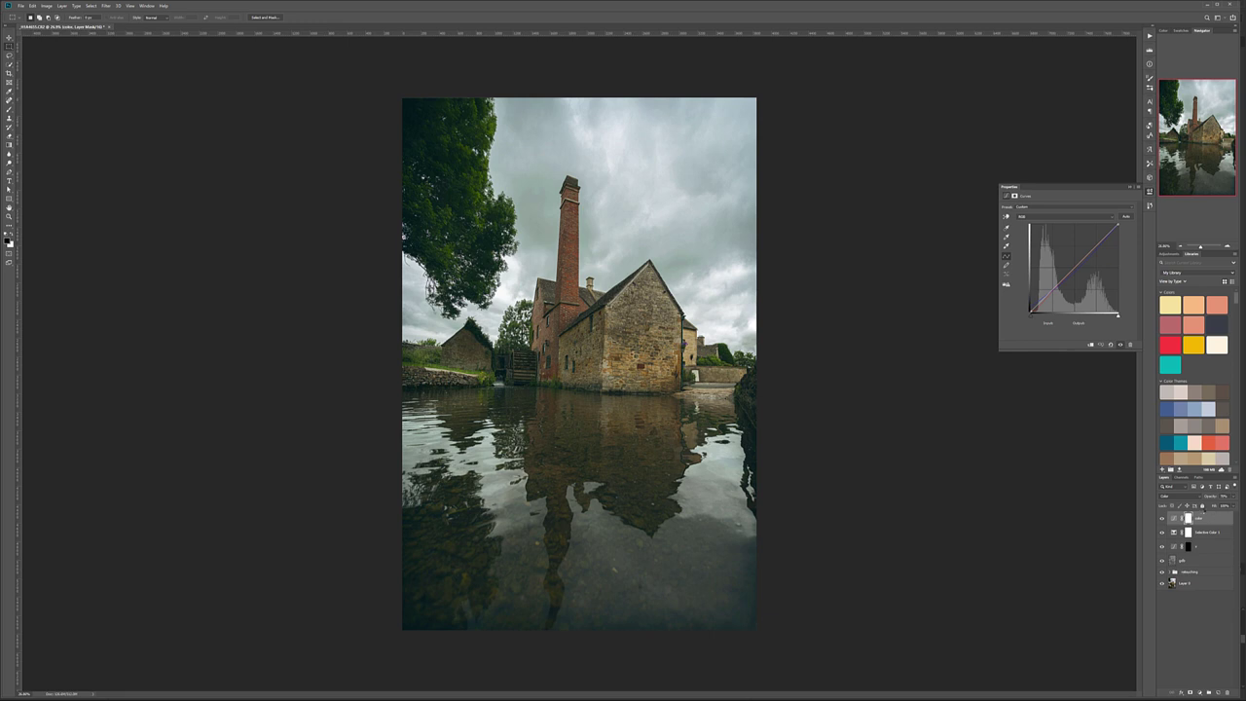
key("ctrl+shift+alt+e")
double_click(1183, 519)
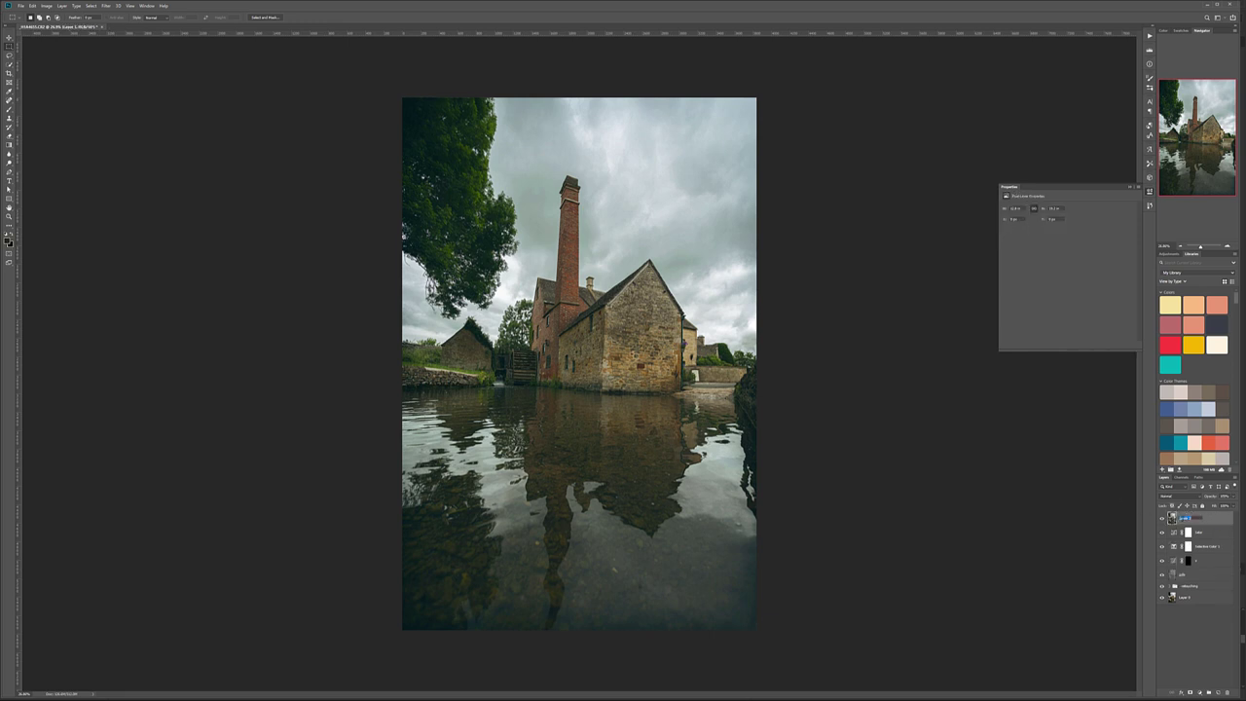
key("BackSpace")
type("Base")
key("Return")
Step: Start an Iris Blur on the Focus layer, centre it on the mill, and enlarge its ellipse past the photo's upper edge
left_click(105, 6)
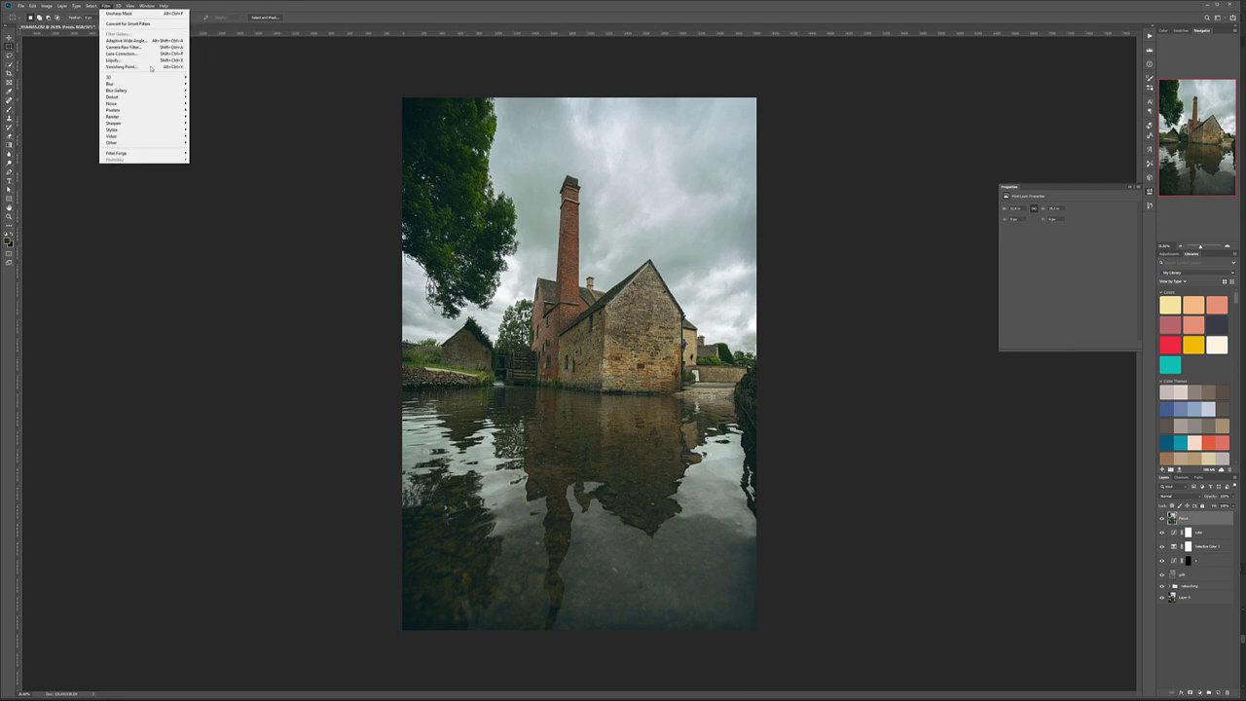
mouse_move(150, 92)
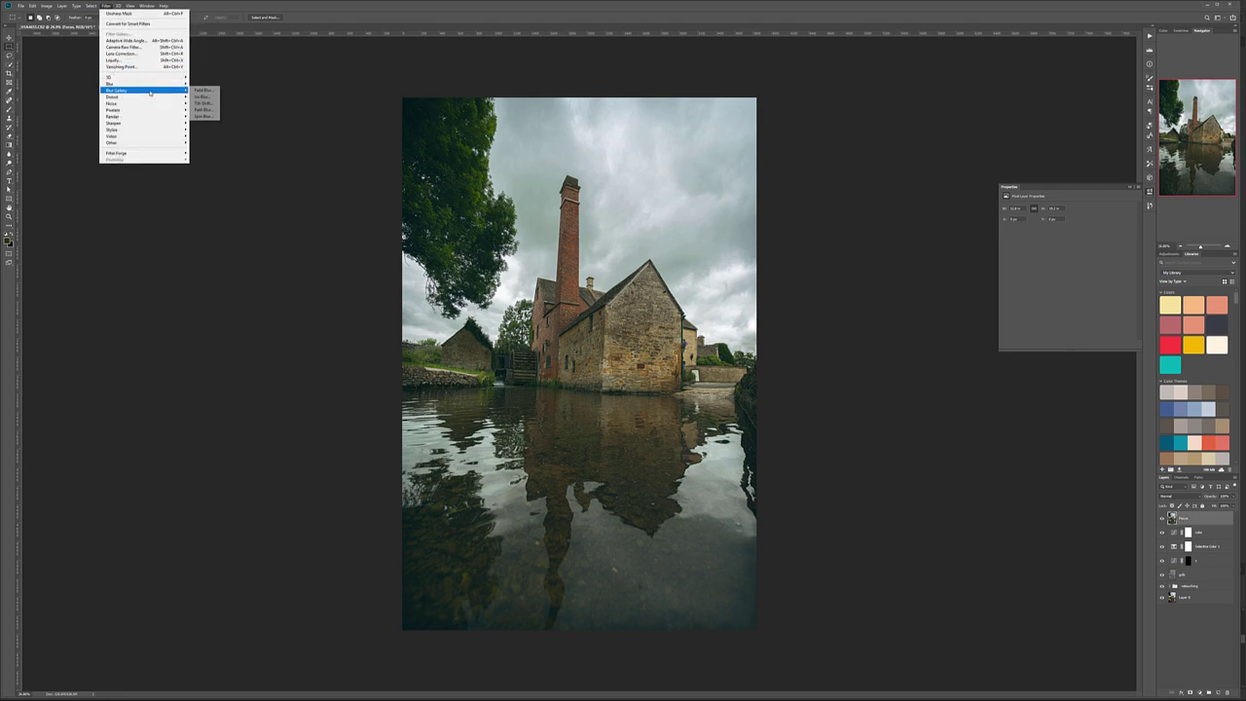
left_click(201, 97)
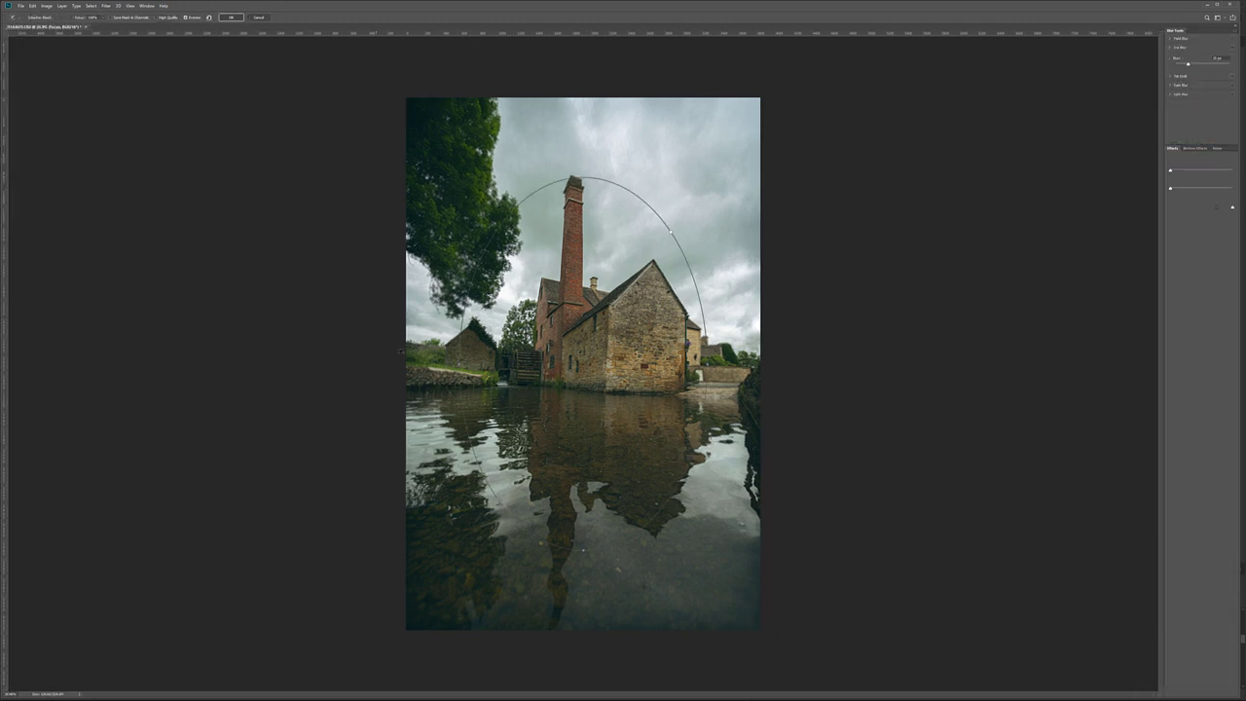
left_click_drag(584, 363, 603, 328)
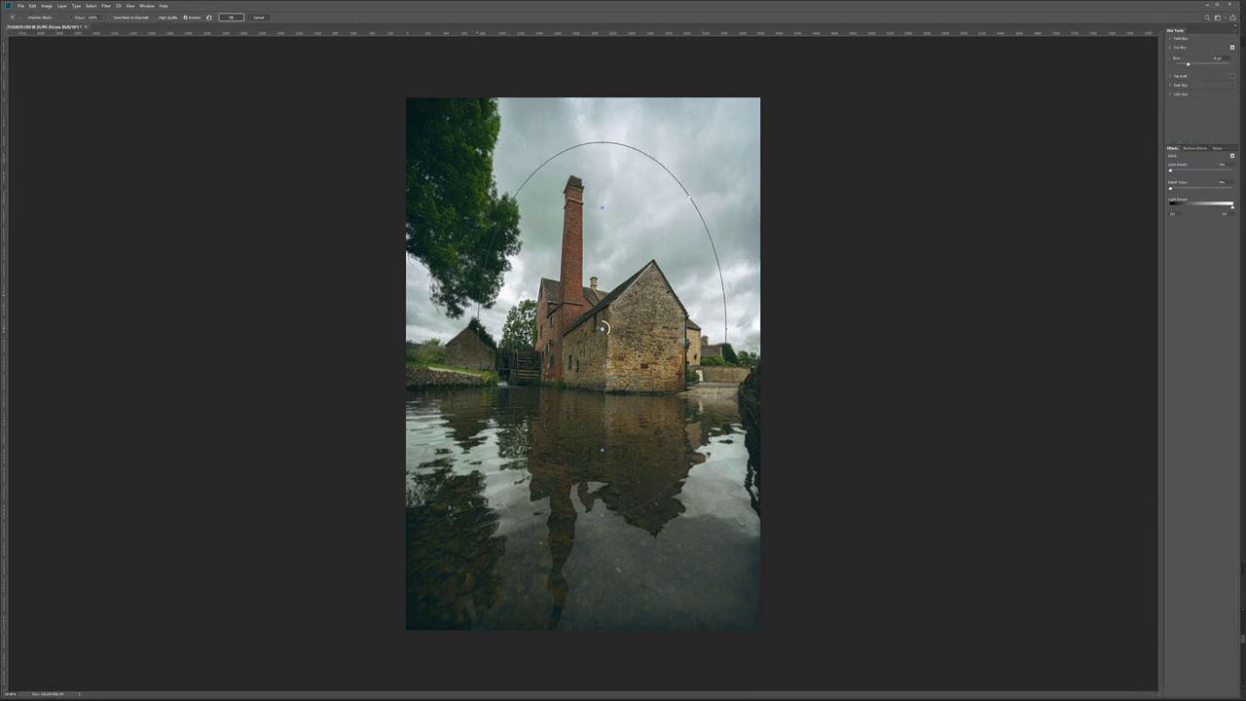
left_click_drag(725, 292, 760, 292)
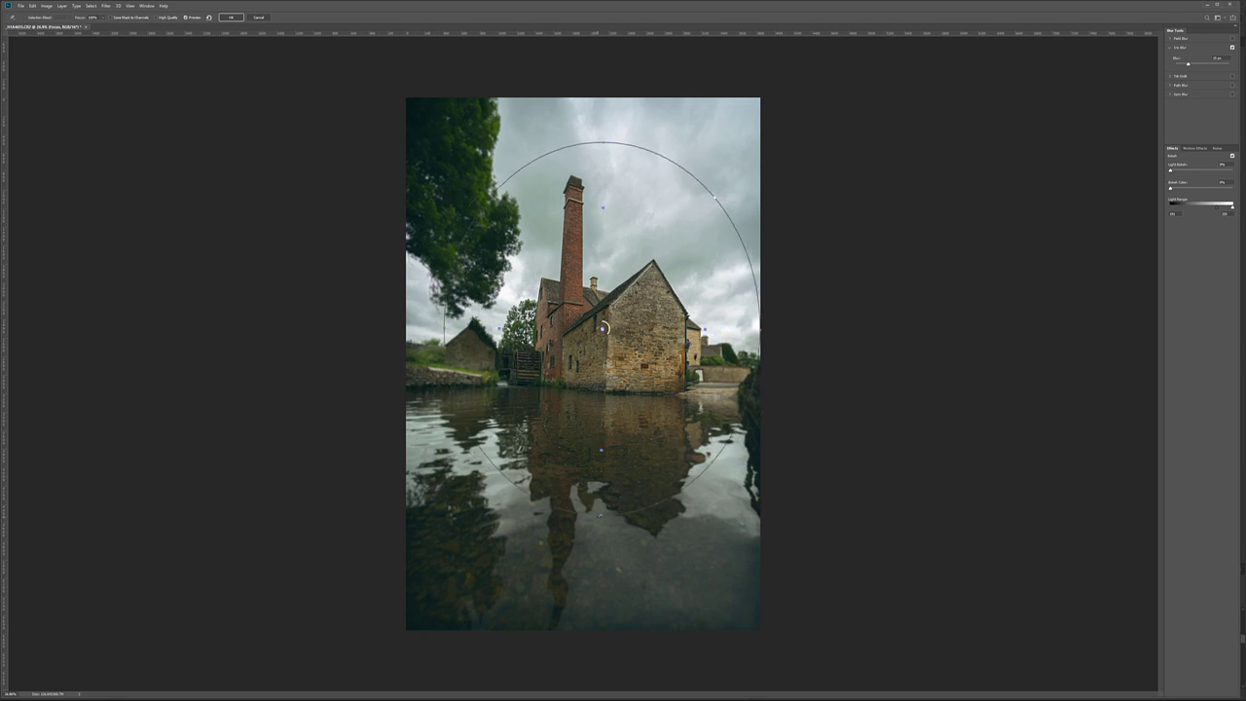
left_click_drag(604, 142, 584, 98)
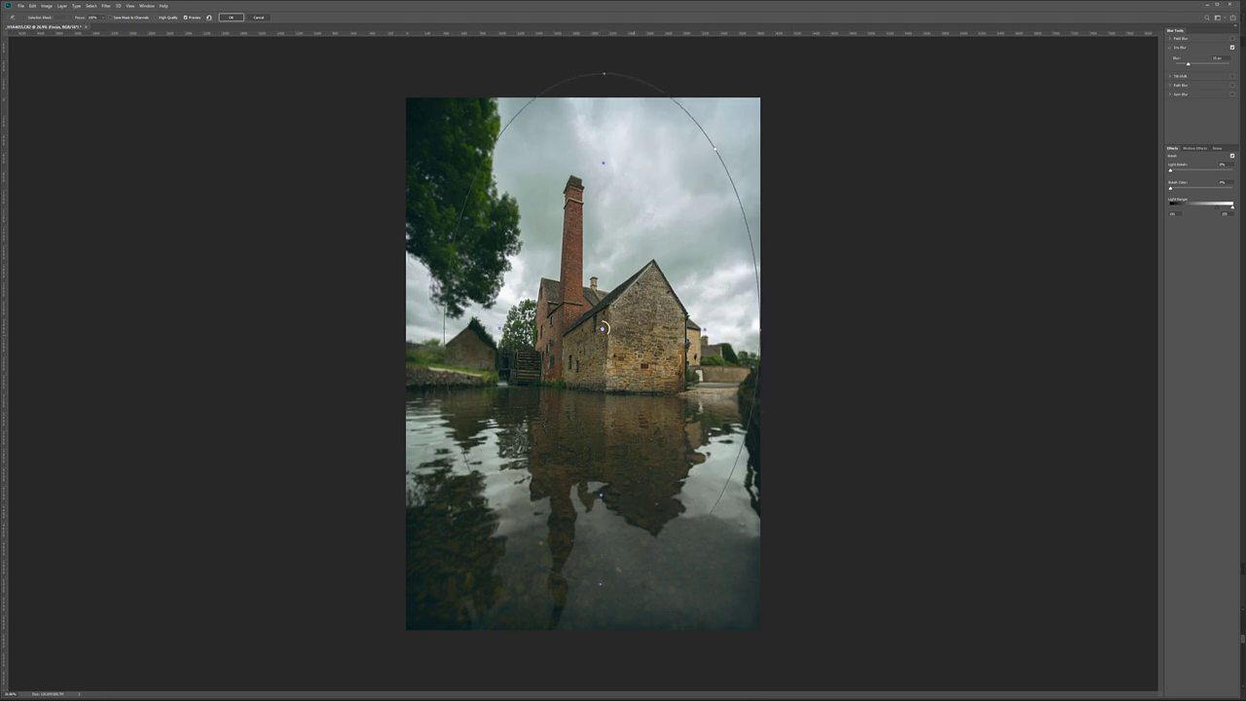
Step: Recentre the iris ellipse on the mill's near wall, shorten it slightly, and make its outline squarer
left_click_drag(604, 328, 585, 348)
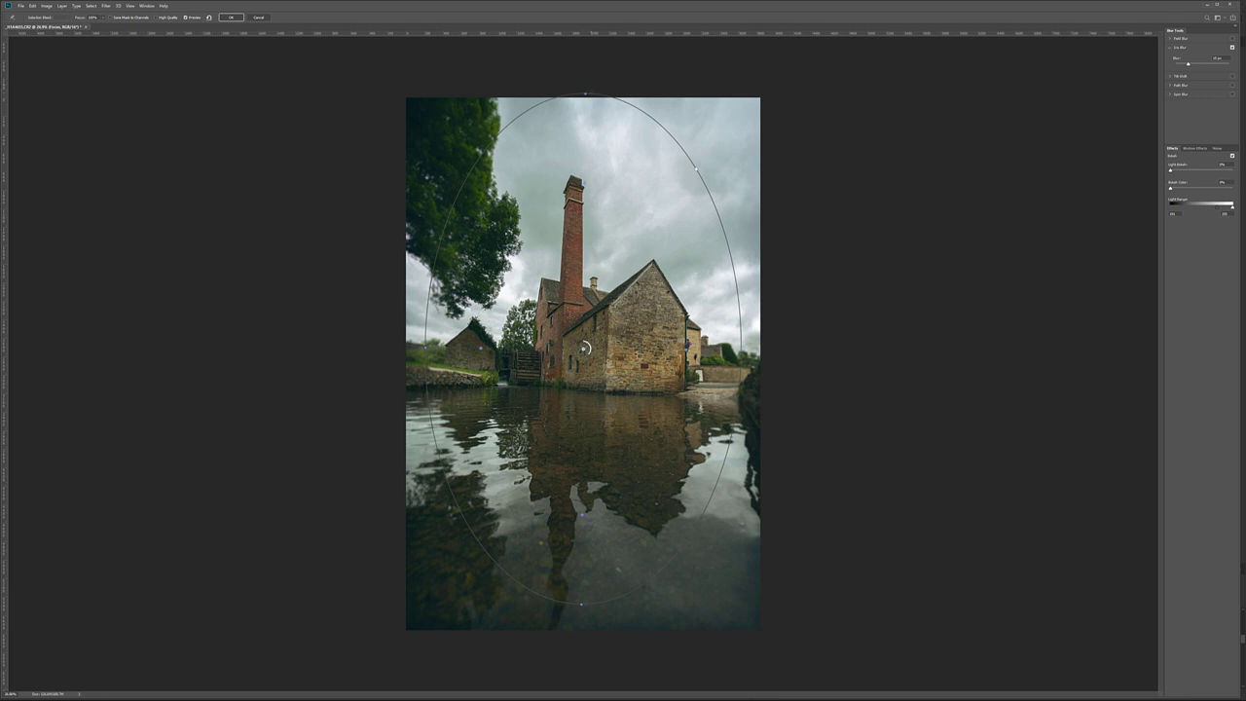
left_click_drag(584, 93, 585, 105)
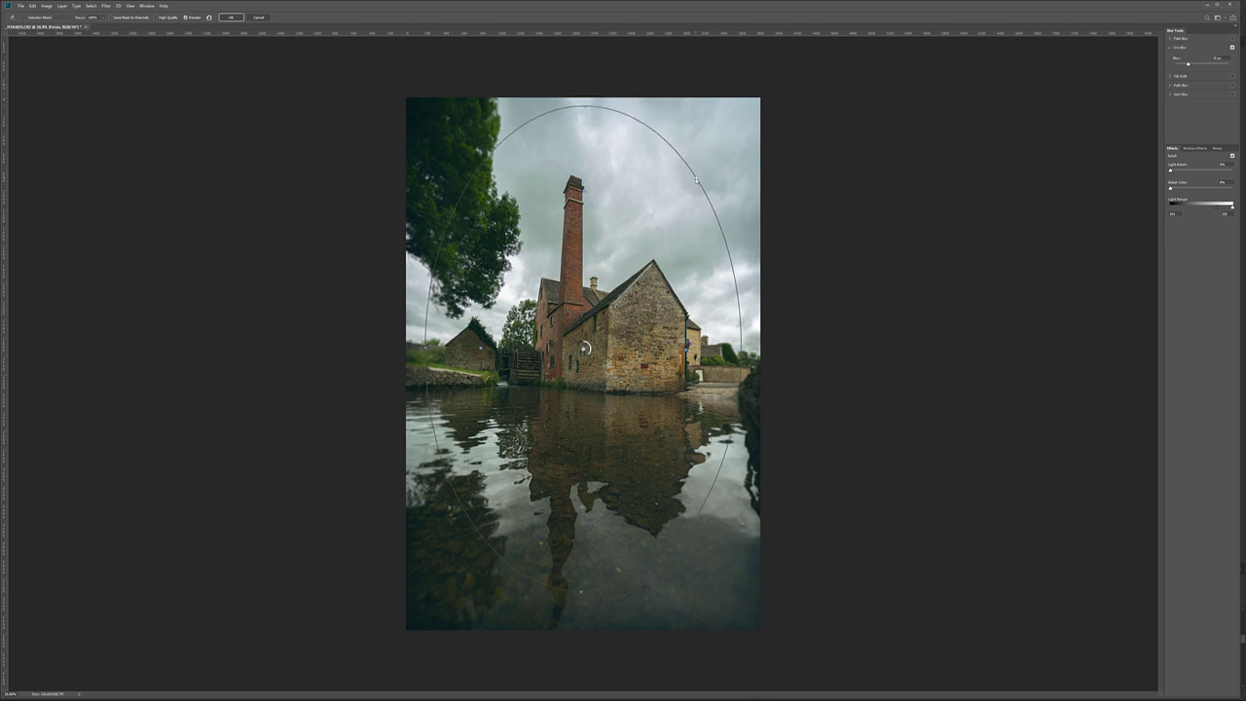
left_click_drag(697, 180, 730, 170)
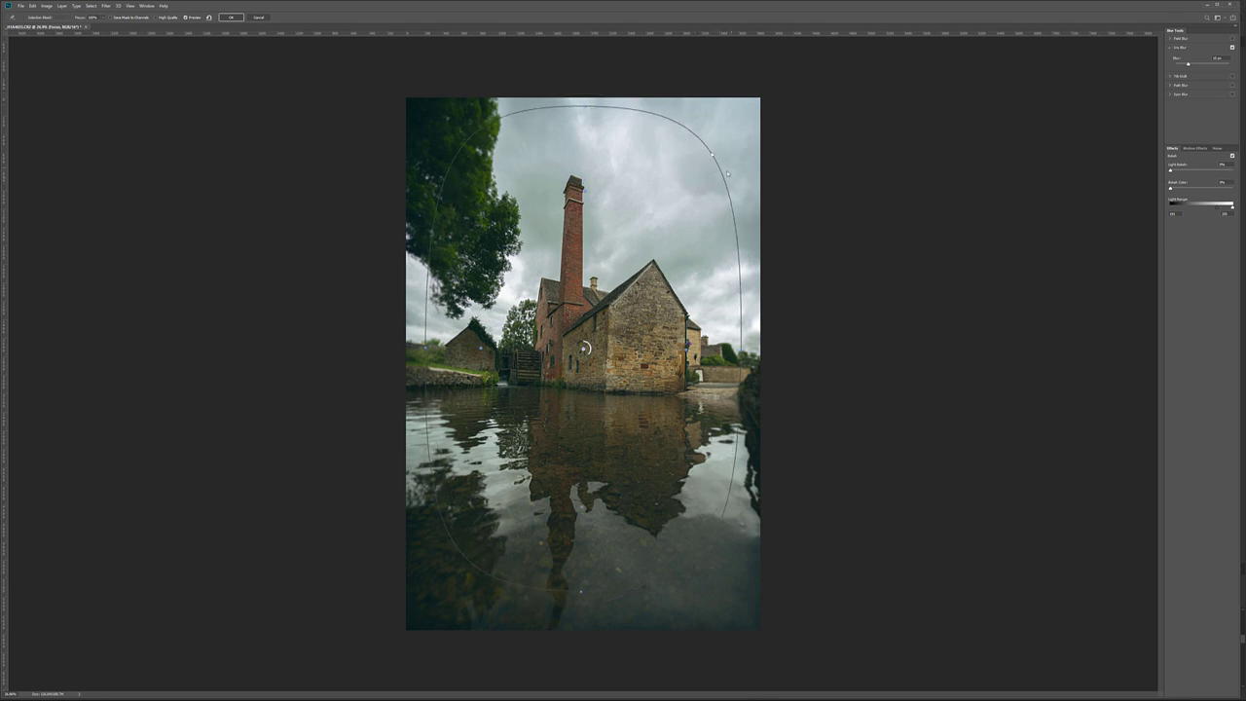
Step: Reduce the iris blur and fit the ellipse so it nearly fills the photo around the mill and its reflection
left_click_drag(584, 347, 580, 365)
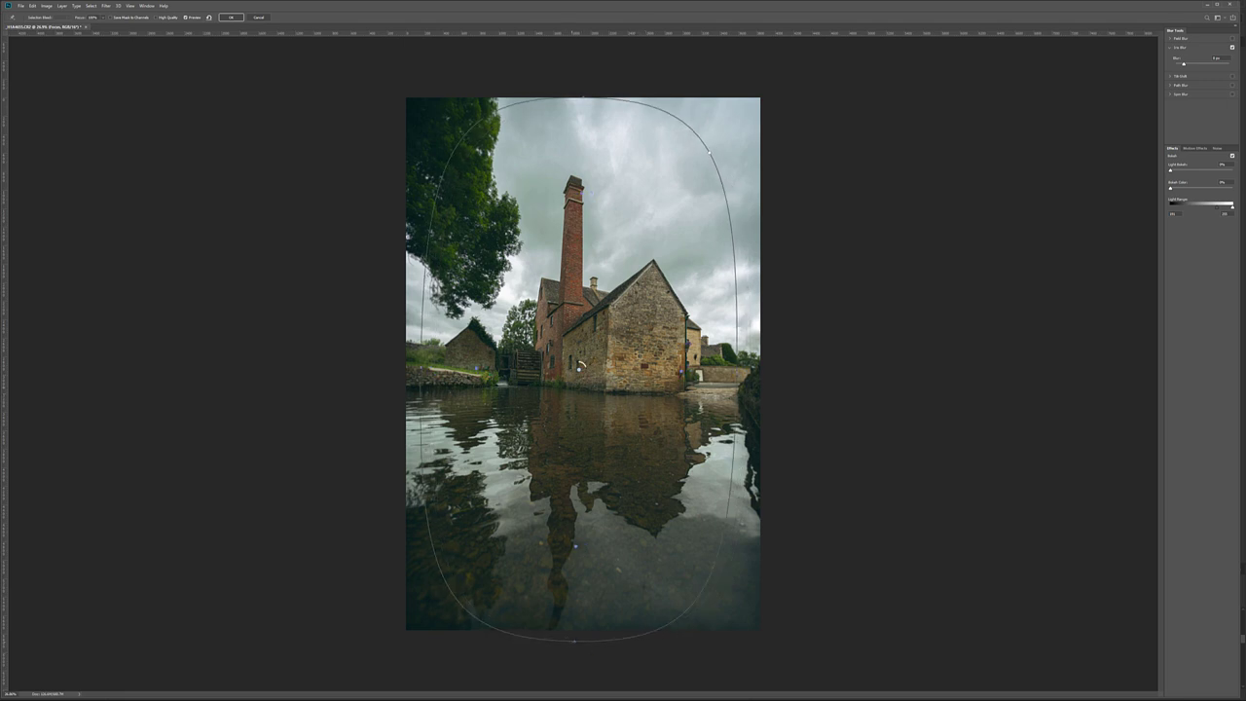
left_click_drag(574, 641, 577, 628)
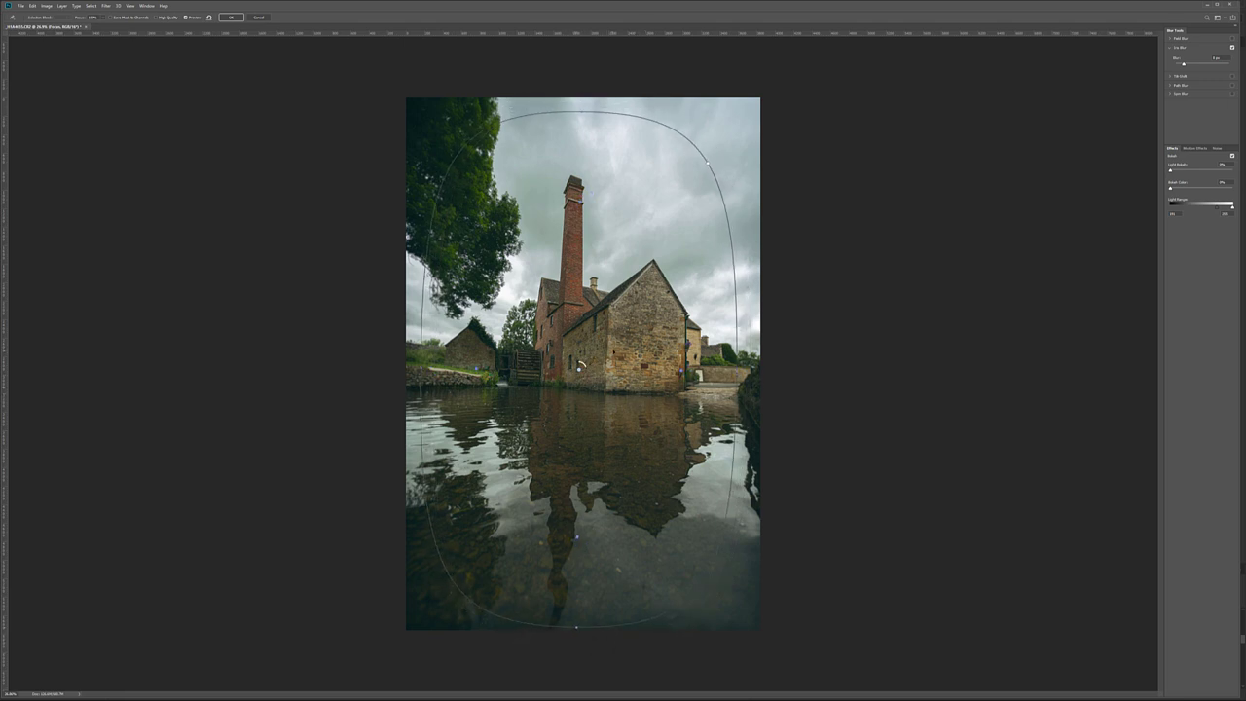
left_click_drag(580, 366, 589, 355)
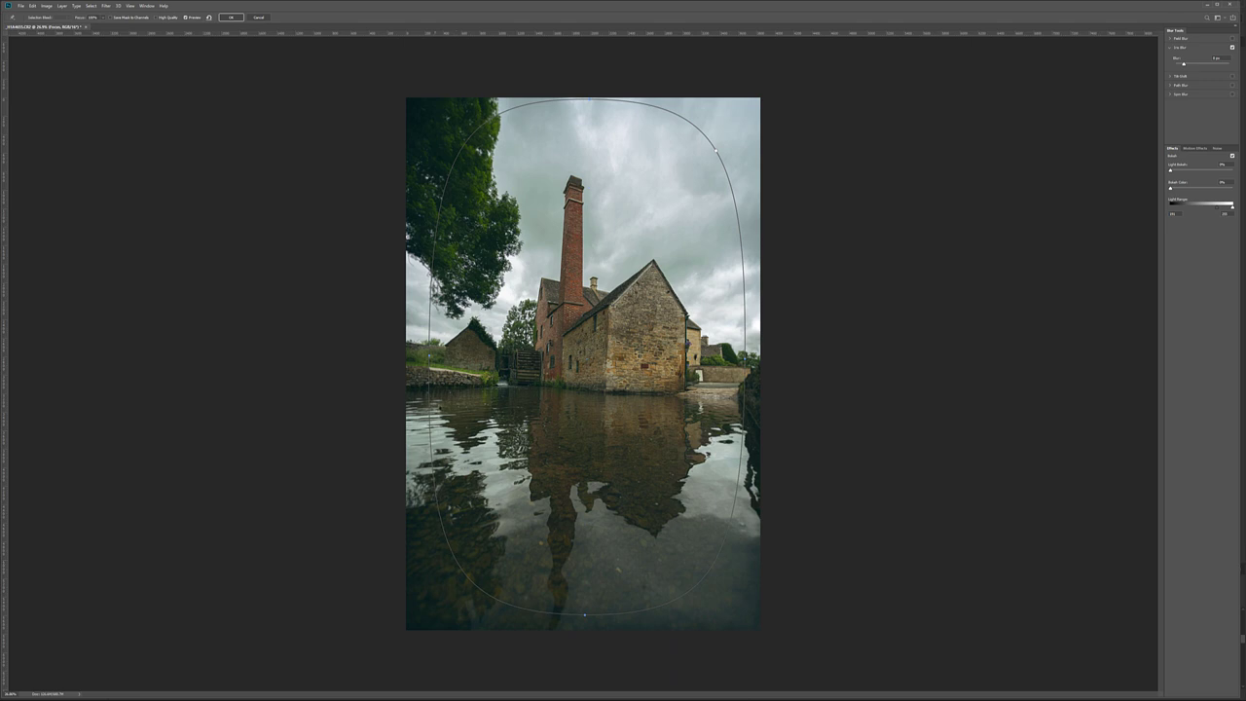
left_click_drag(715, 151, 722, 140)
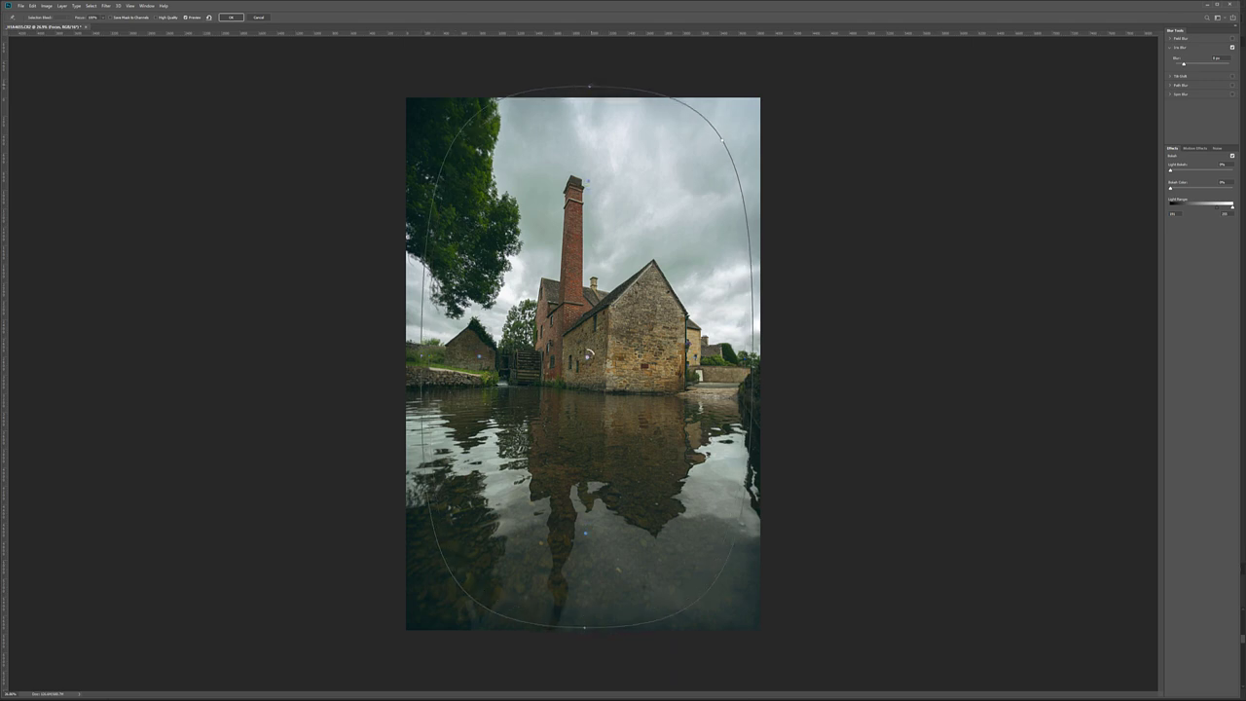
left_click_drag(589, 86, 588, 101)
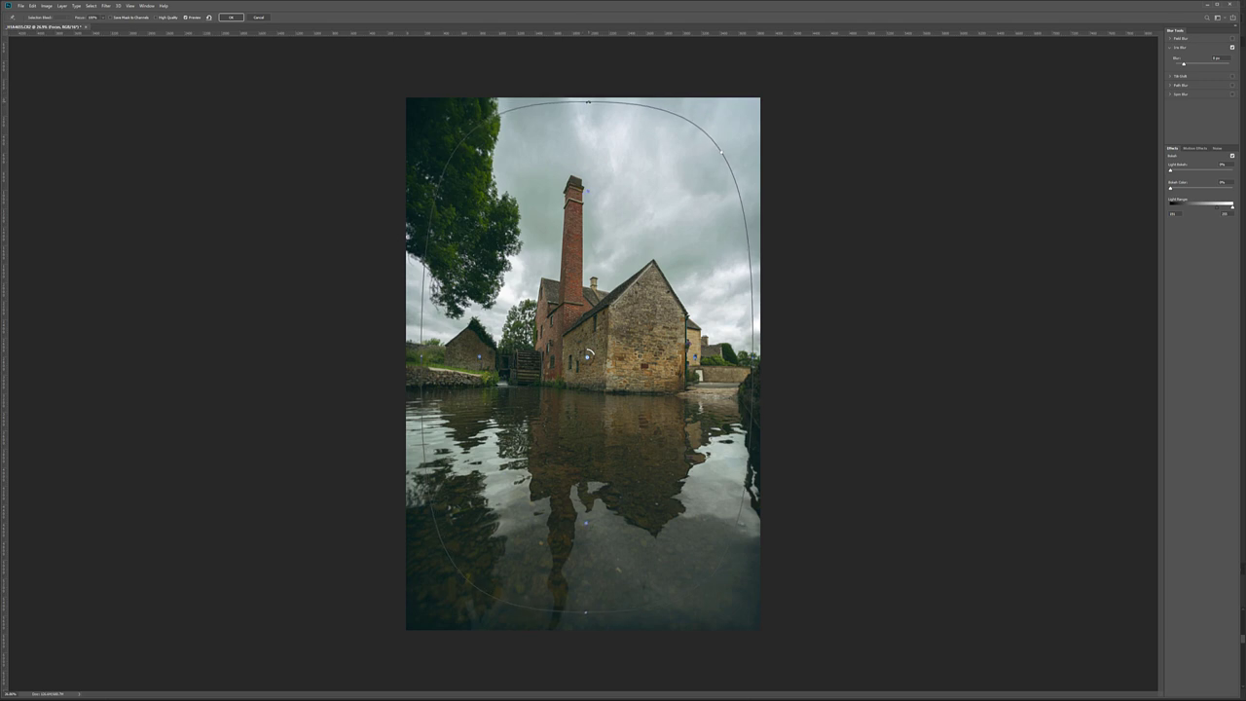
Step: Shift the ellipse slightly toward the tree side, readjust the blur strength, and apply the Iris Blur
left_click_drag(610, 152, 601, 147)
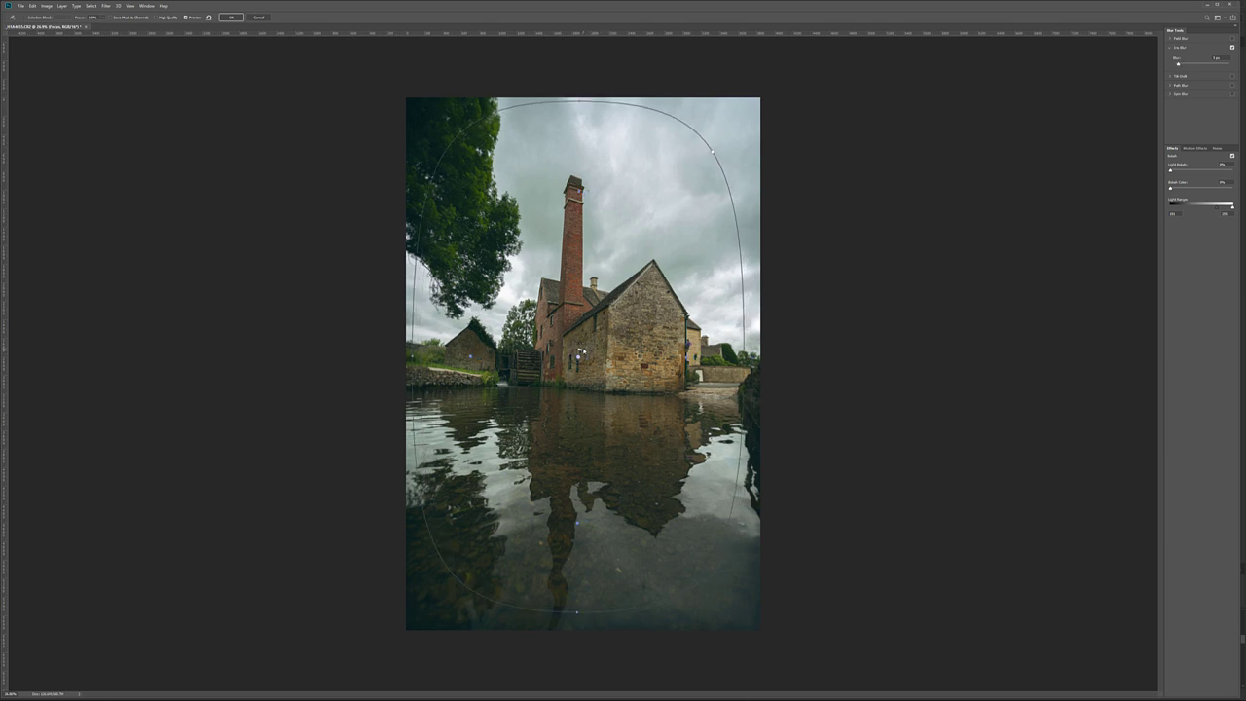
left_click_drag(579, 343, 578, 367)
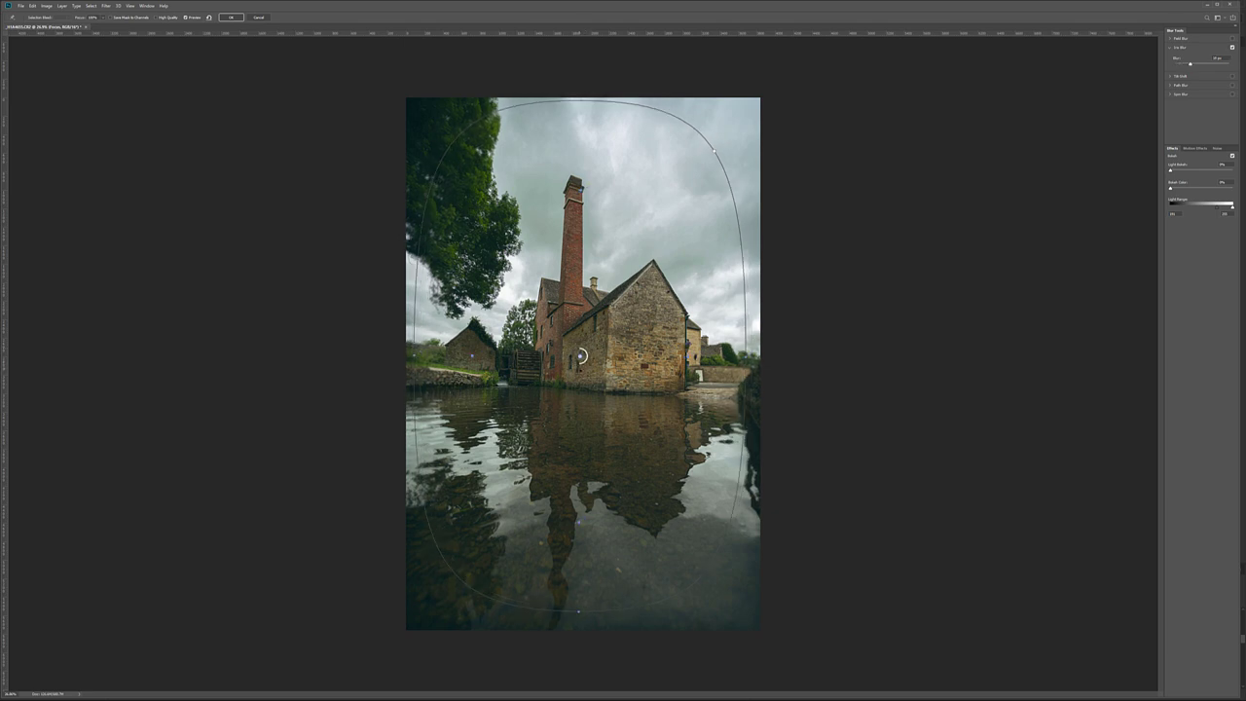
left_click_drag(581, 366, 587, 356)
key("Return")
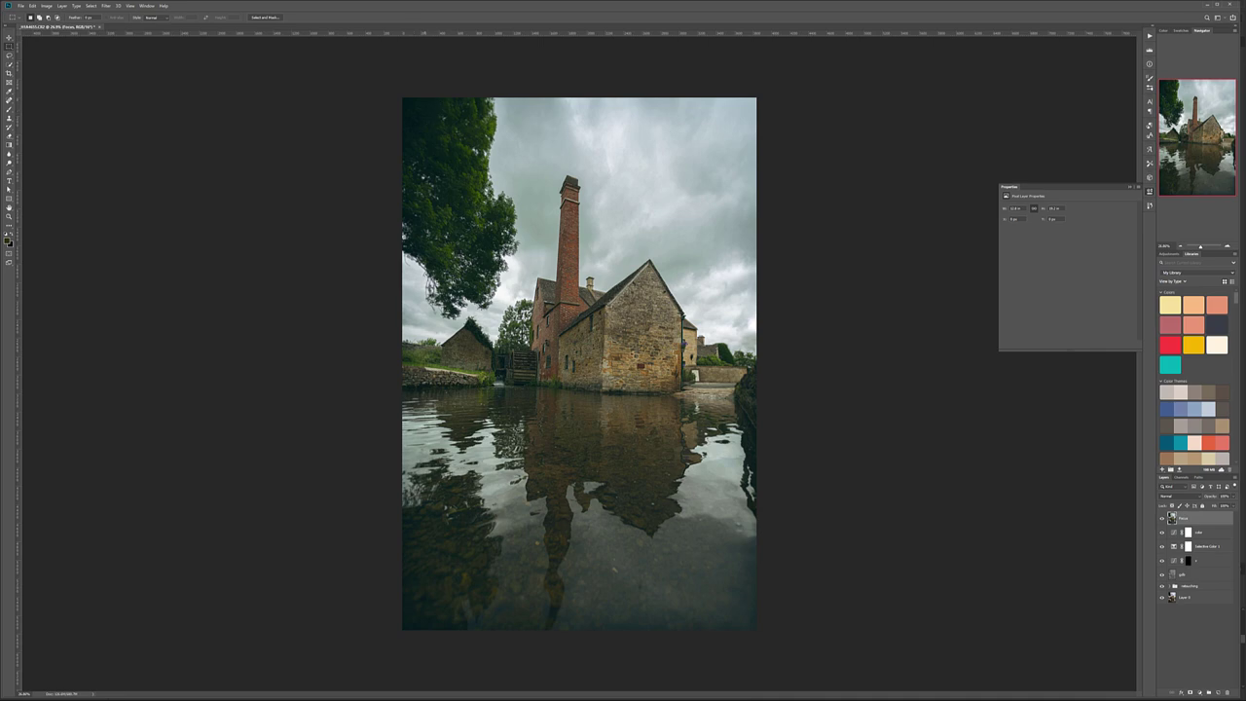
Step: Inspect the upper part of the photo up close with the Focus layer hidden and shown, and return to the full image
scroll(440, 151, "up", 5)
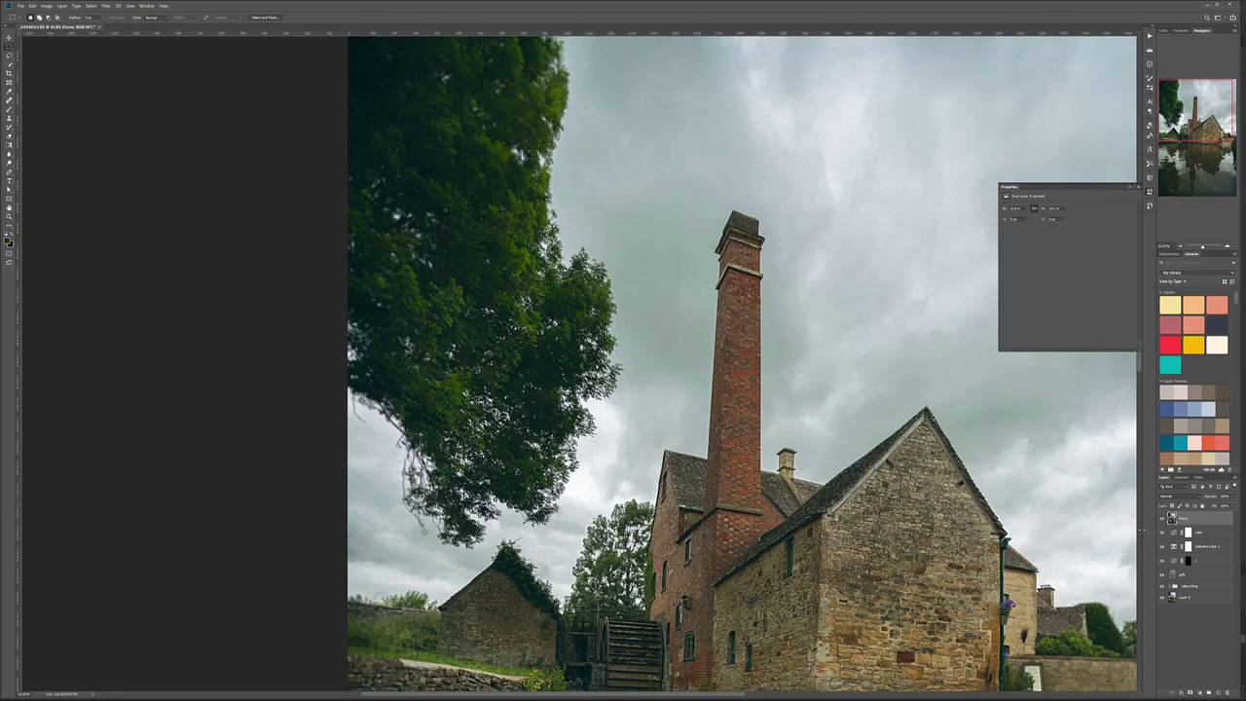
left_click(1162, 519)
left_click(1162, 519)
left_click(1162, 519)
left_click(1161, 519)
left_click(1162, 519)
left_click(1161, 519)
scroll(611, 398, "down", 3)
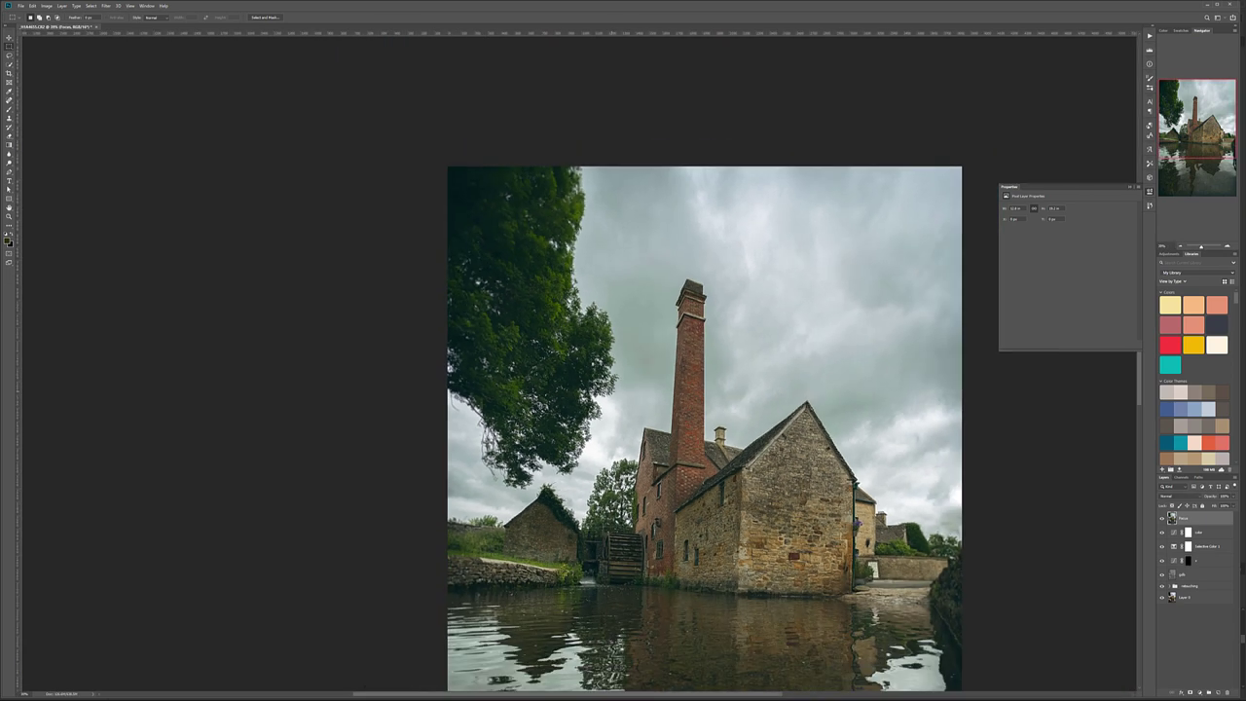
scroll(579, 364, "down", 3)
scroll(579, 363, "up", 1)
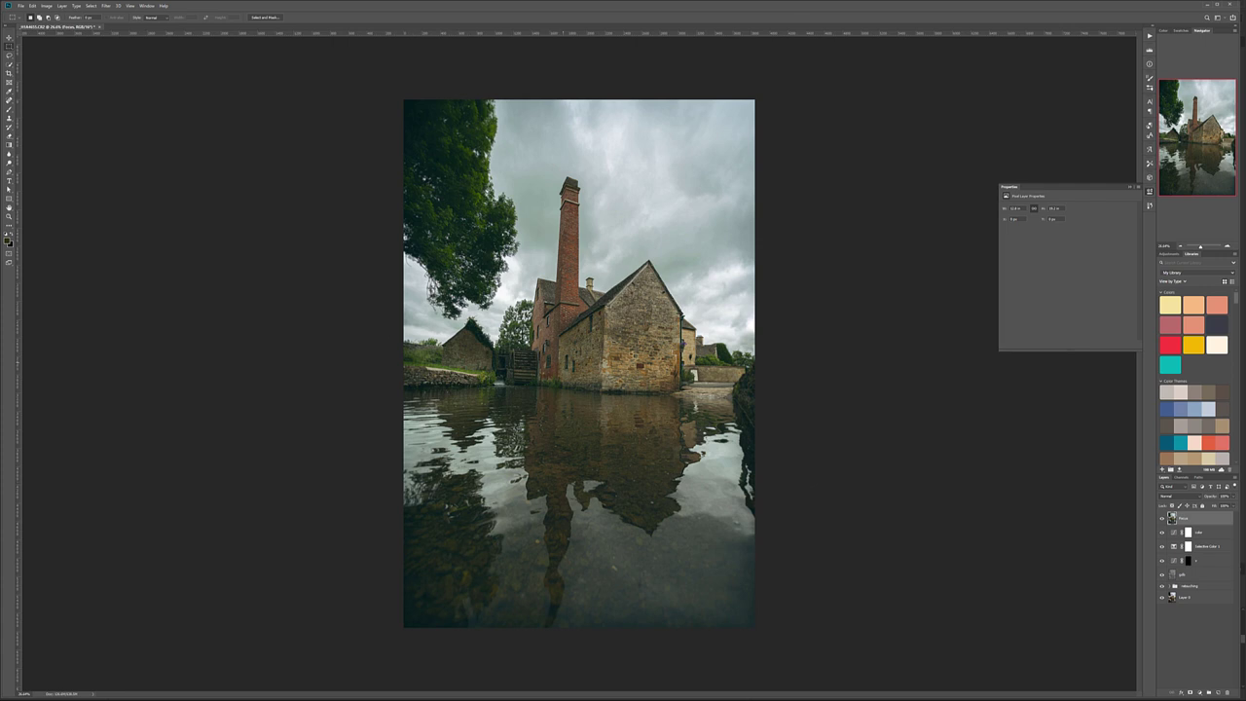
Step: Add a text line at the waterline with the photographer's full name followed by Photography
key("t")
left_click(453, 385)
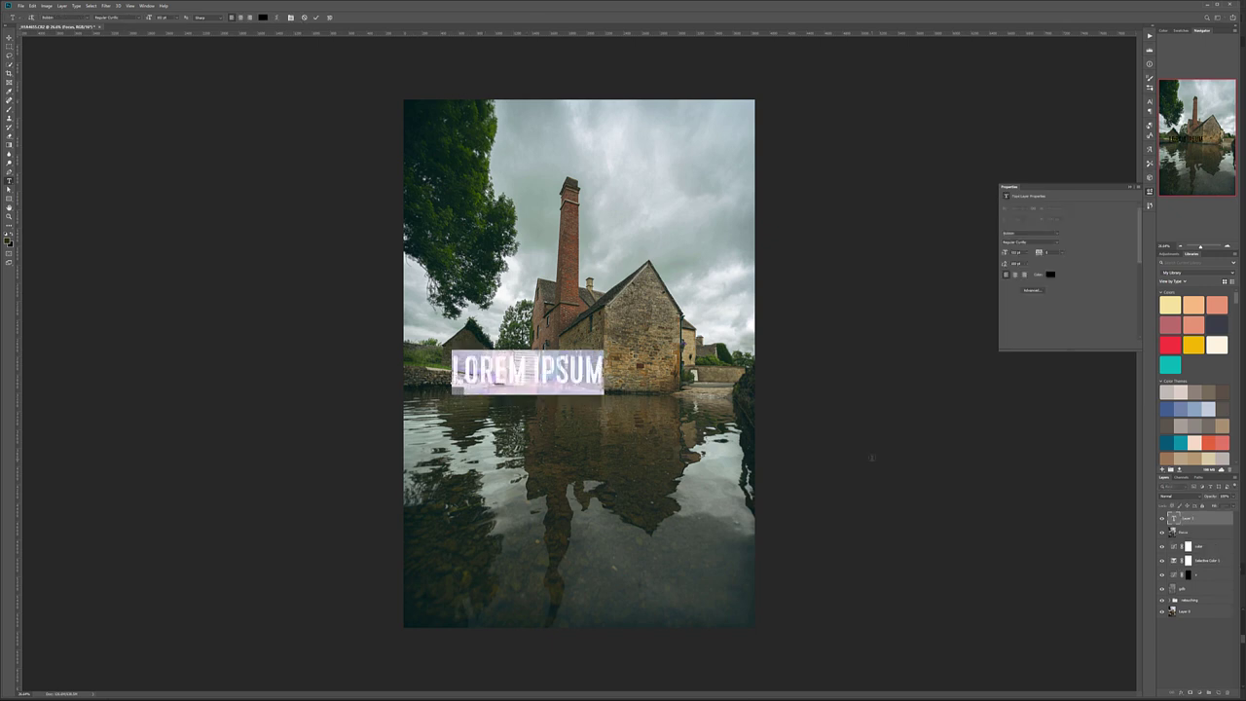
type("VLADIMI")
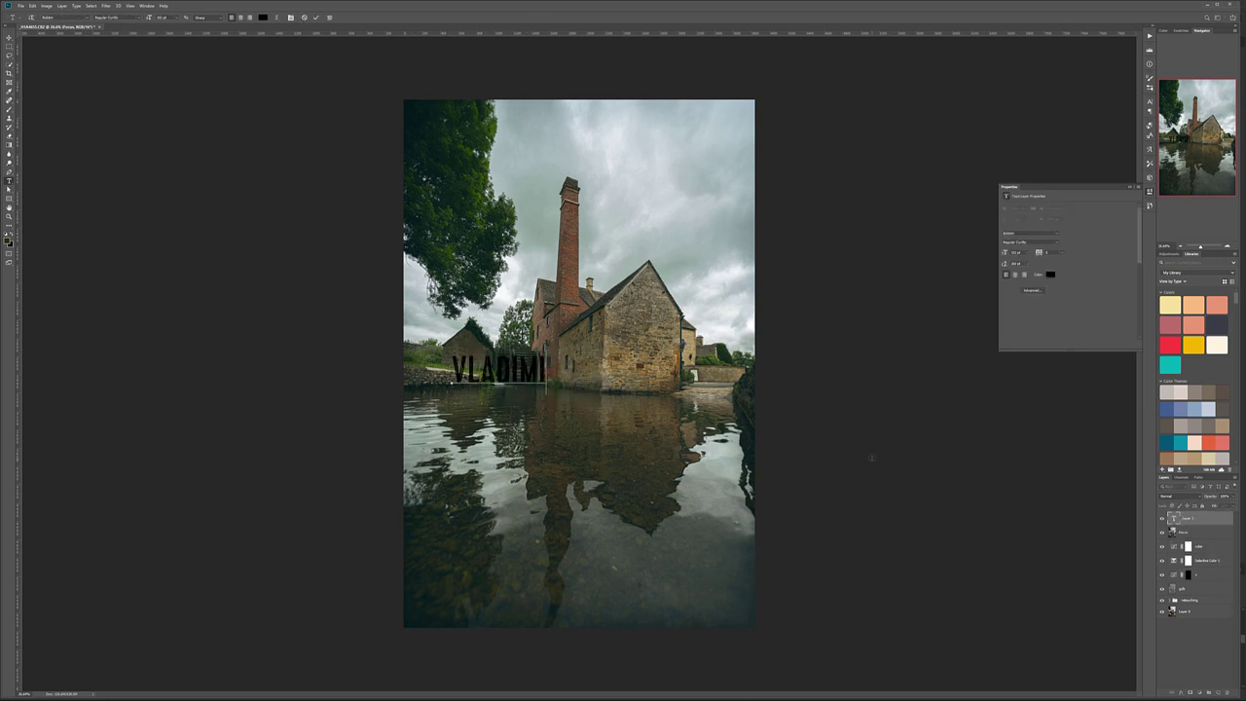
type("R CHOPINE P")
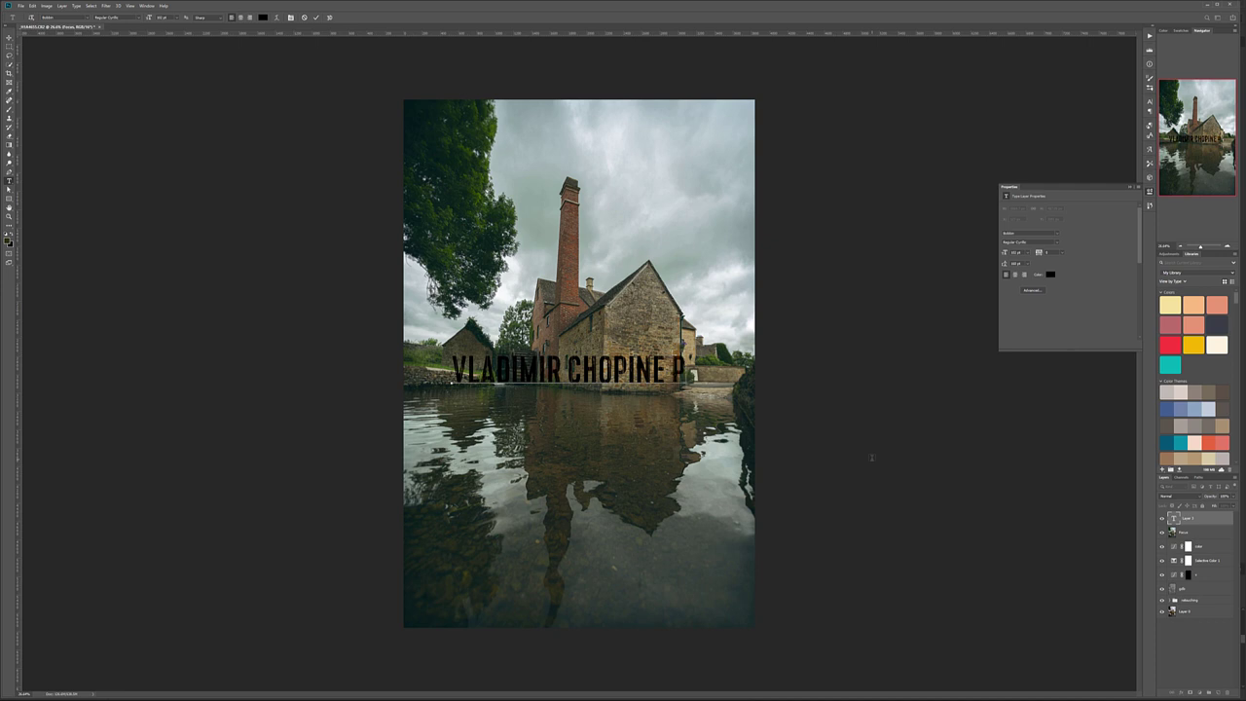
type("HOTOGRAPHY")
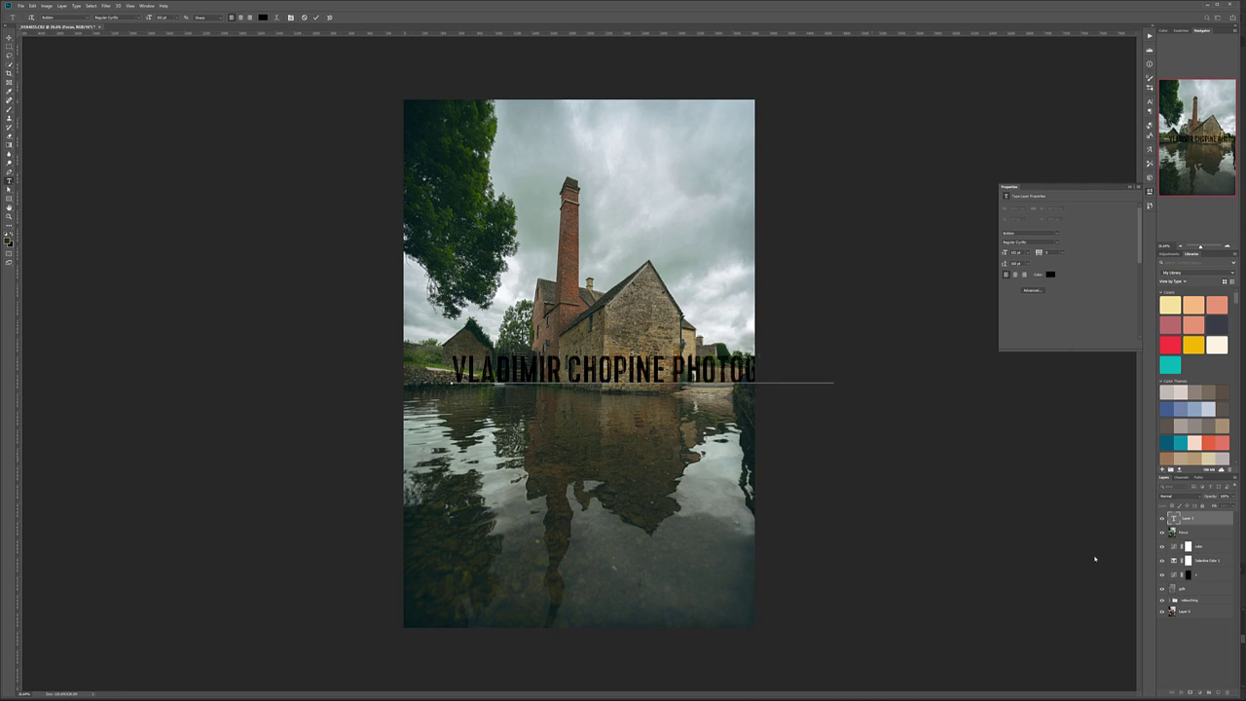
Step: Select the whole signature text and set its color to white (ffffff)
double_click(1173, 518)
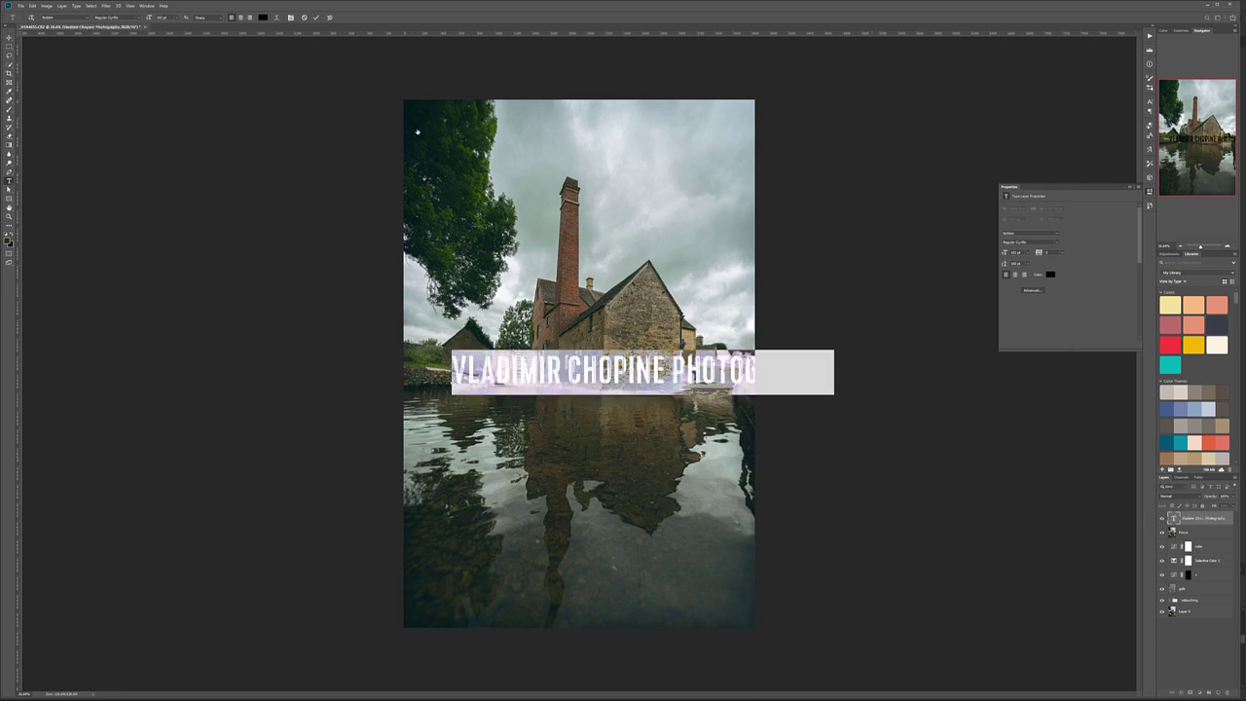
left_click(262, 18)
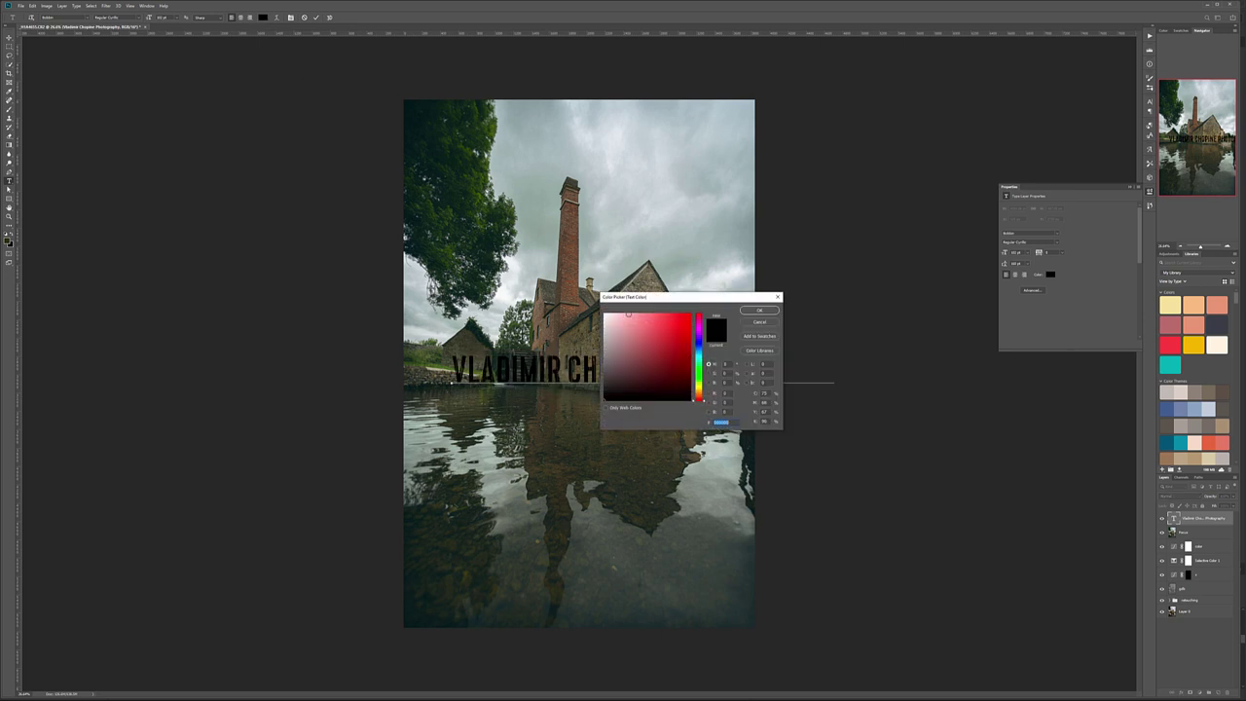
type("ffffff")
key("Return")
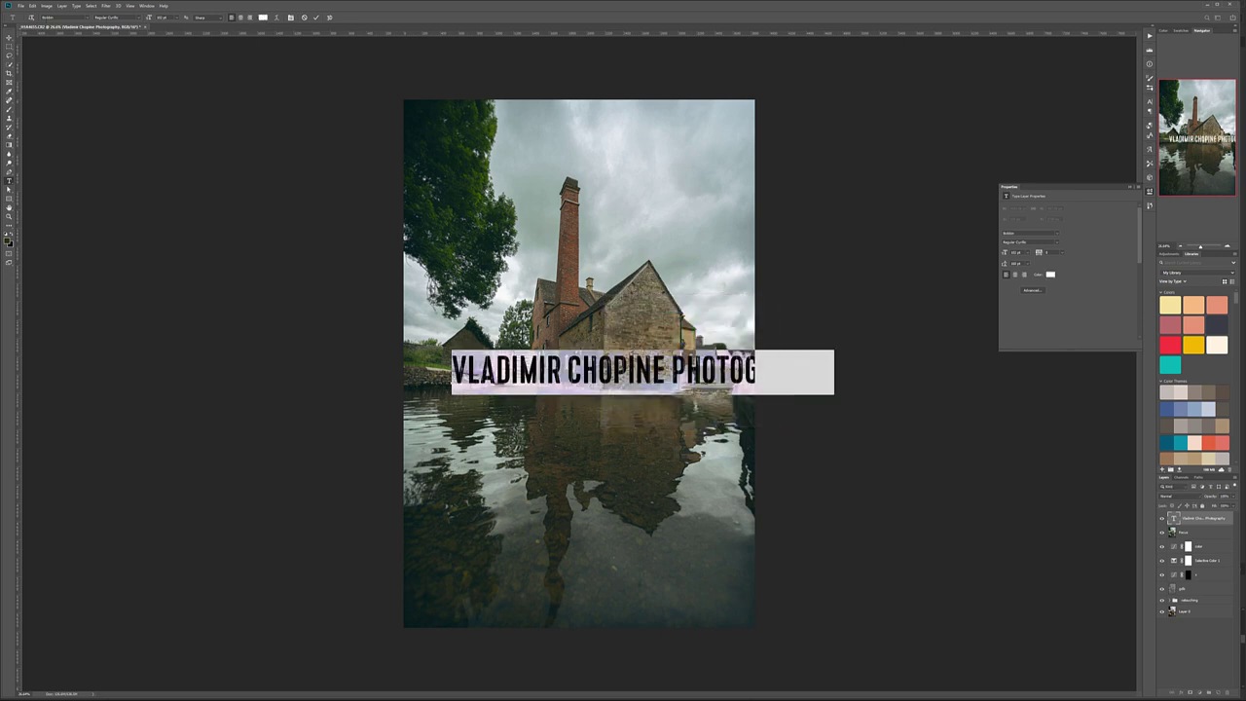
Step: Change the signature's font to American Captain and move the text just below the waterline, toward the tree side
left_click(88, 18)
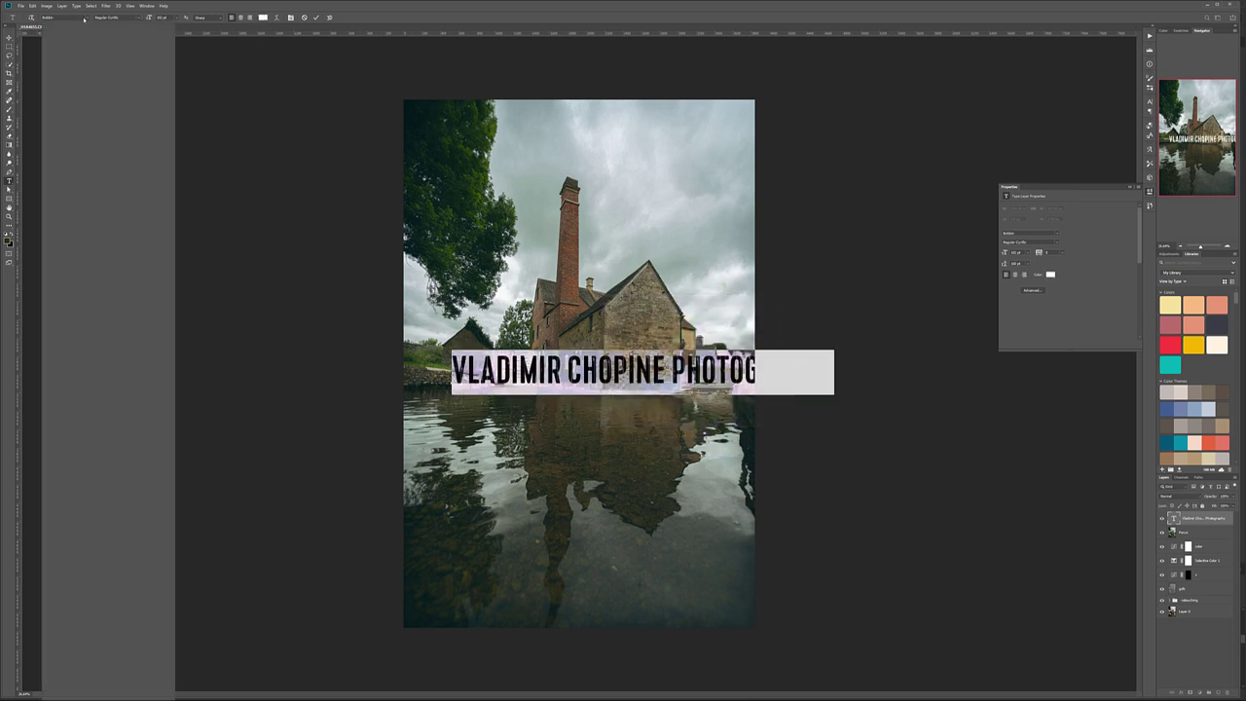
left_click(90, 30)
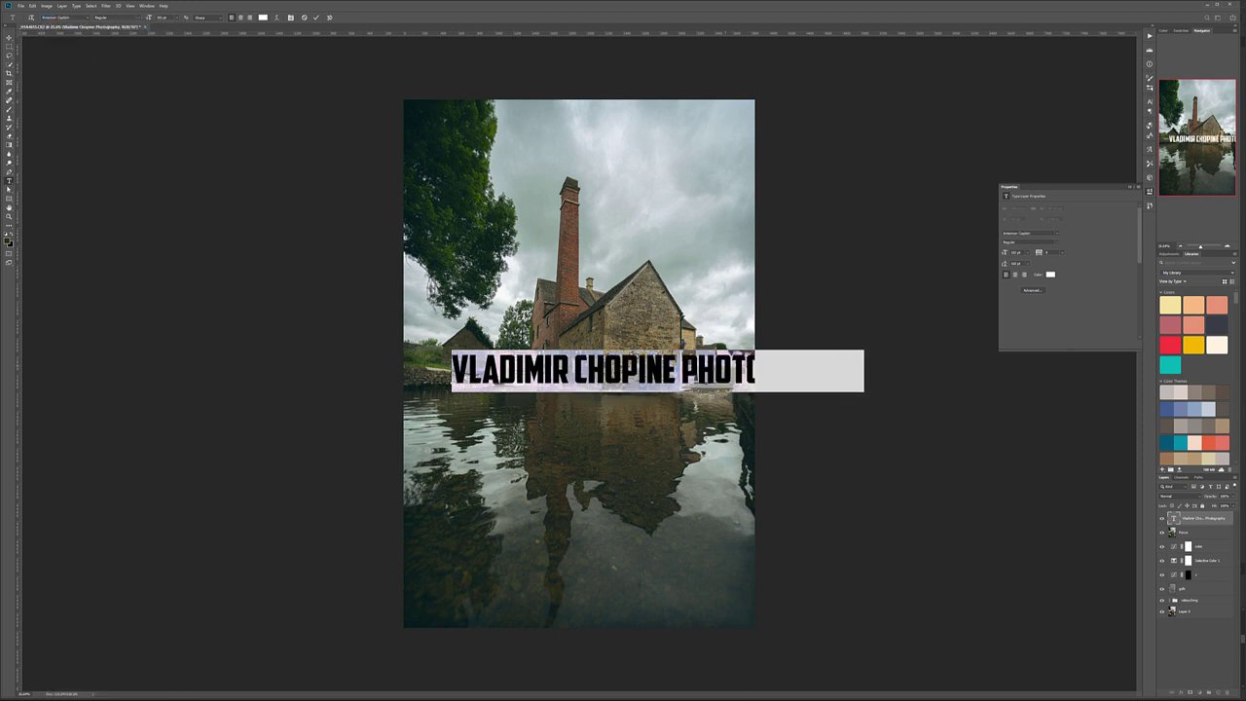
left_click(9, 38)
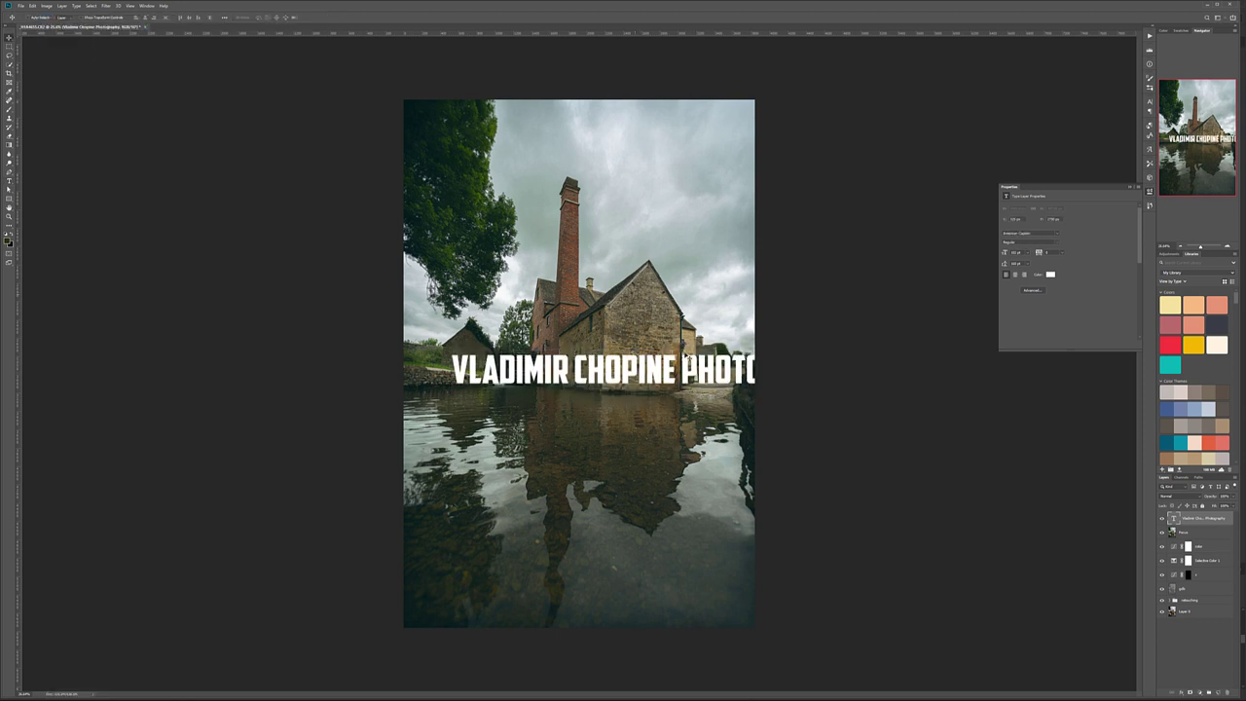
left_click_drag(700, 351, 636, 385)
Step: Reduce the signature's font size to a small caption and place it in the photo's lower-left corner
double_click(1174, 518)
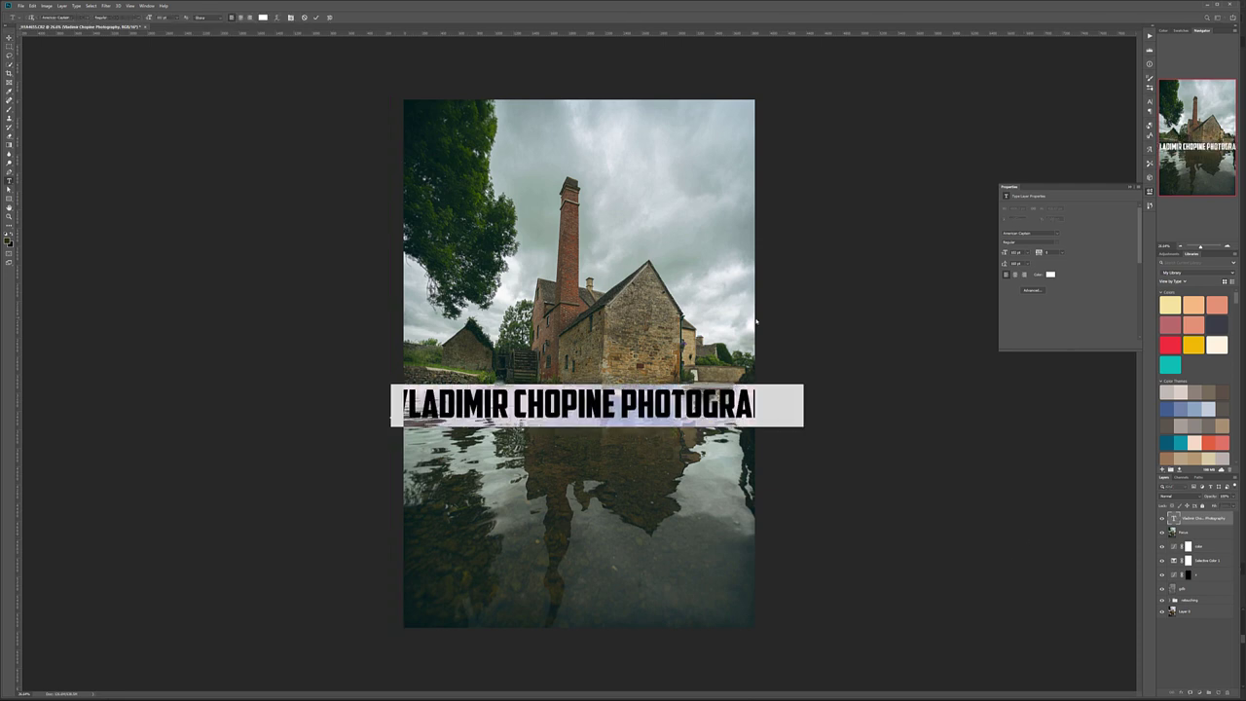
left_click_drag(149, 18, 119, 8)
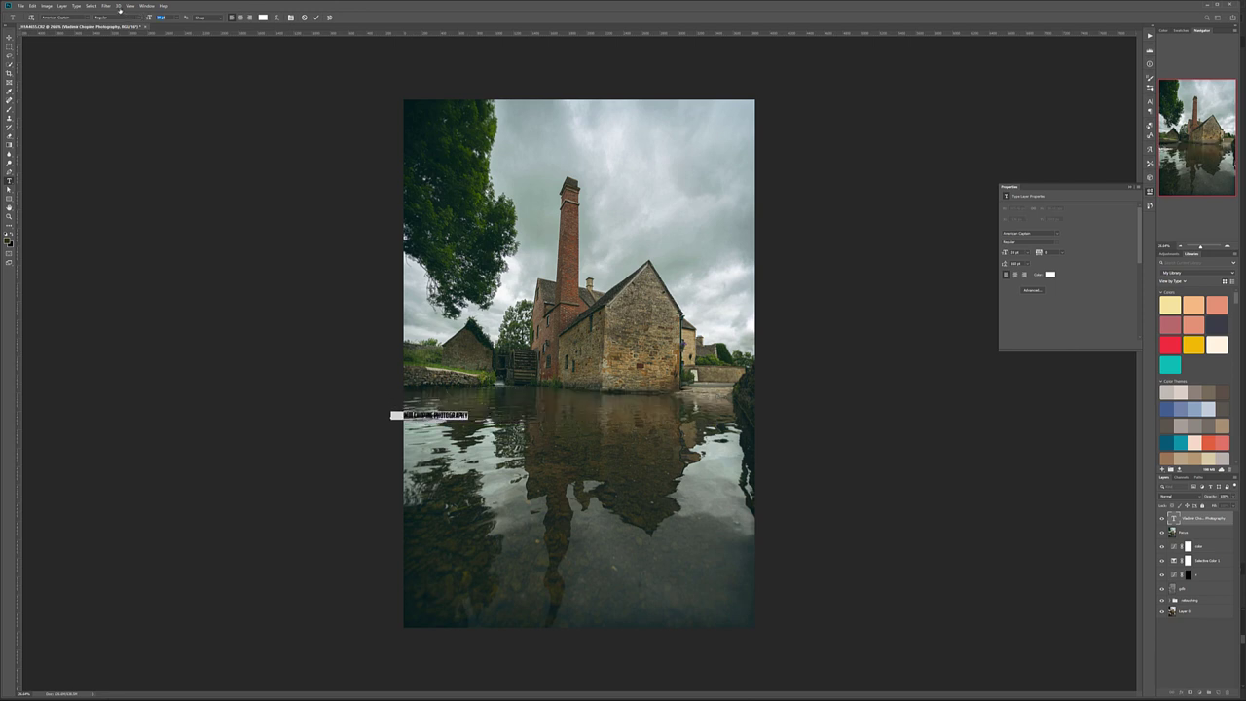
left_click(9, 37)
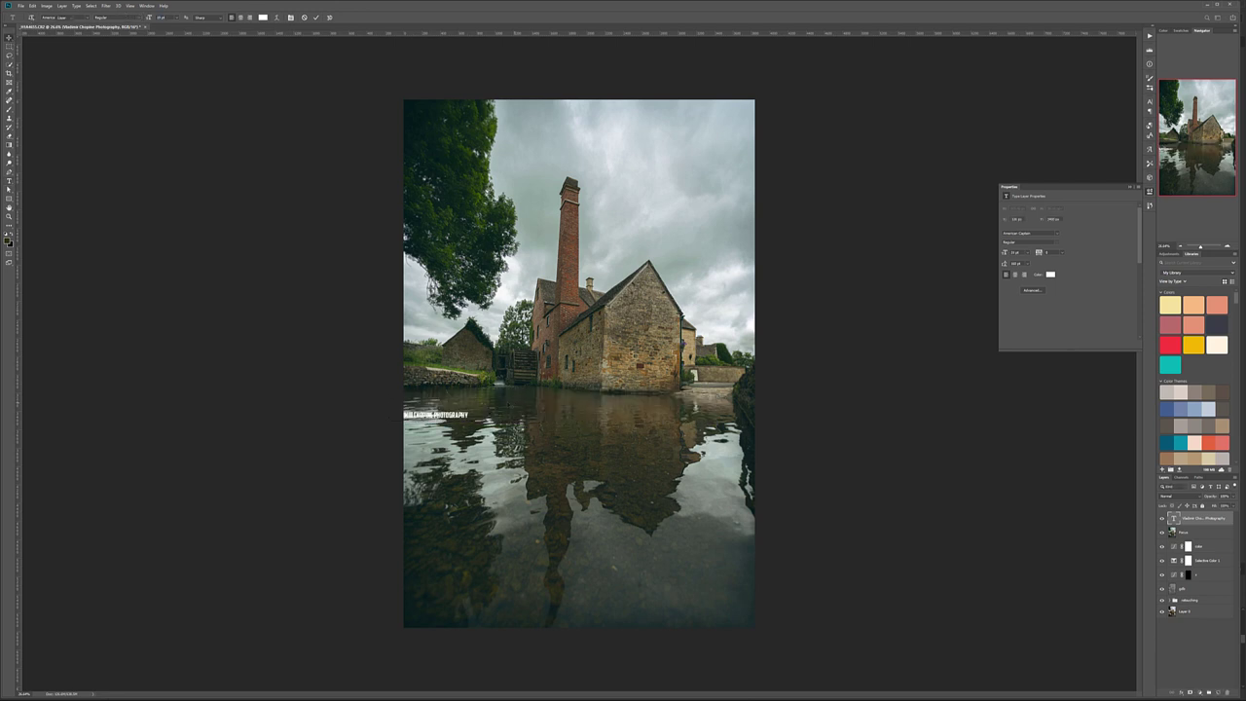
left_click_drag(433, 415, 483, 603)
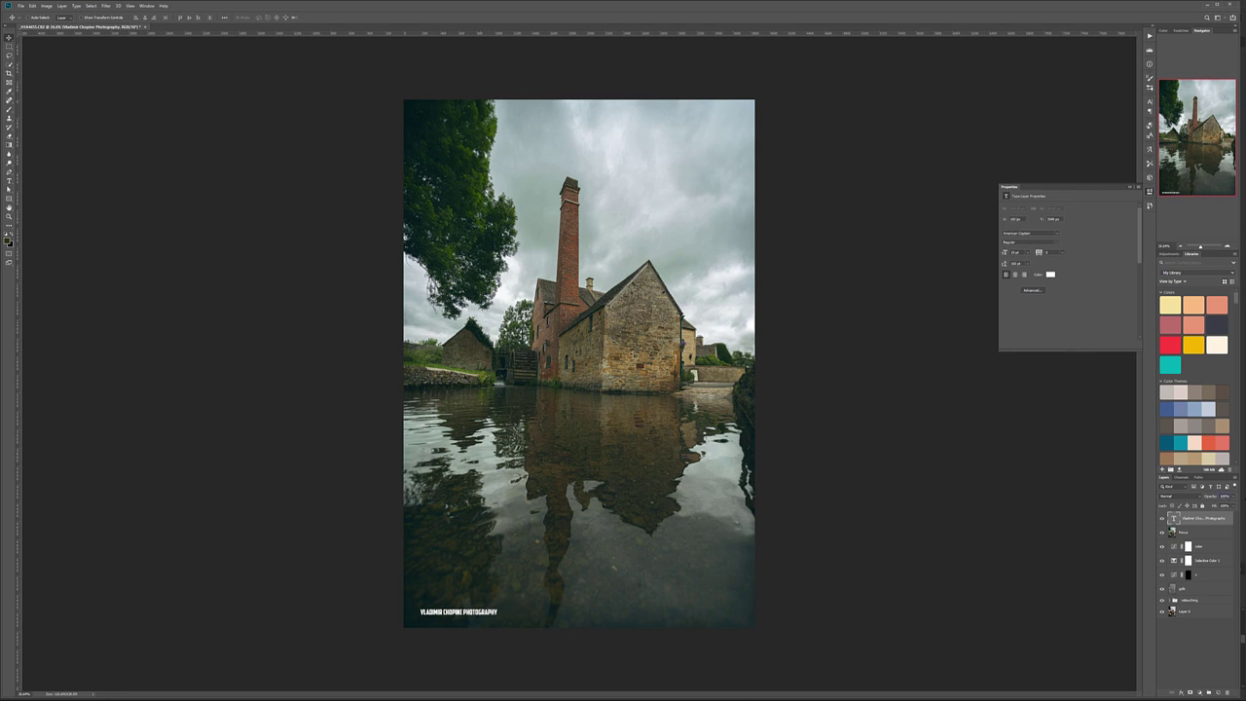
Step: Lower the signature layer's opacity until the text is almost transparent
left_click(1235, 497)
left_click_drag(1211, 506, 1203, 506)
left_click(294, 276)
left_click_drag(767, 423, 444, 401)
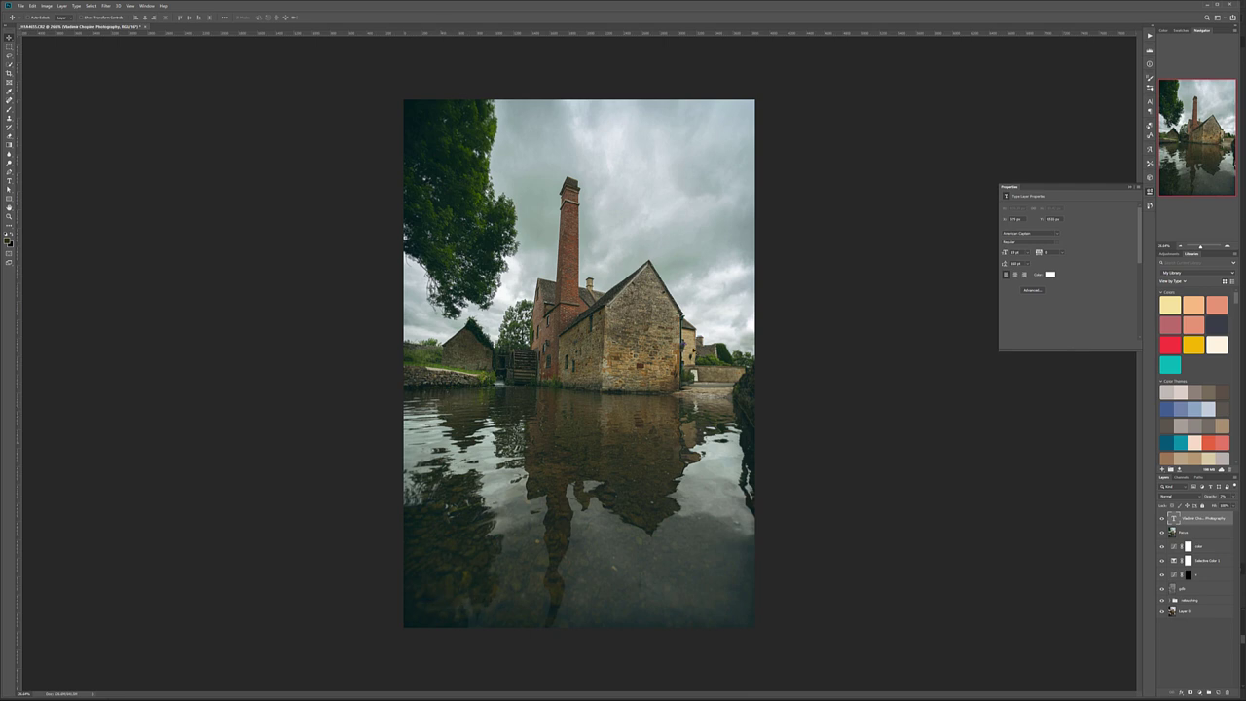